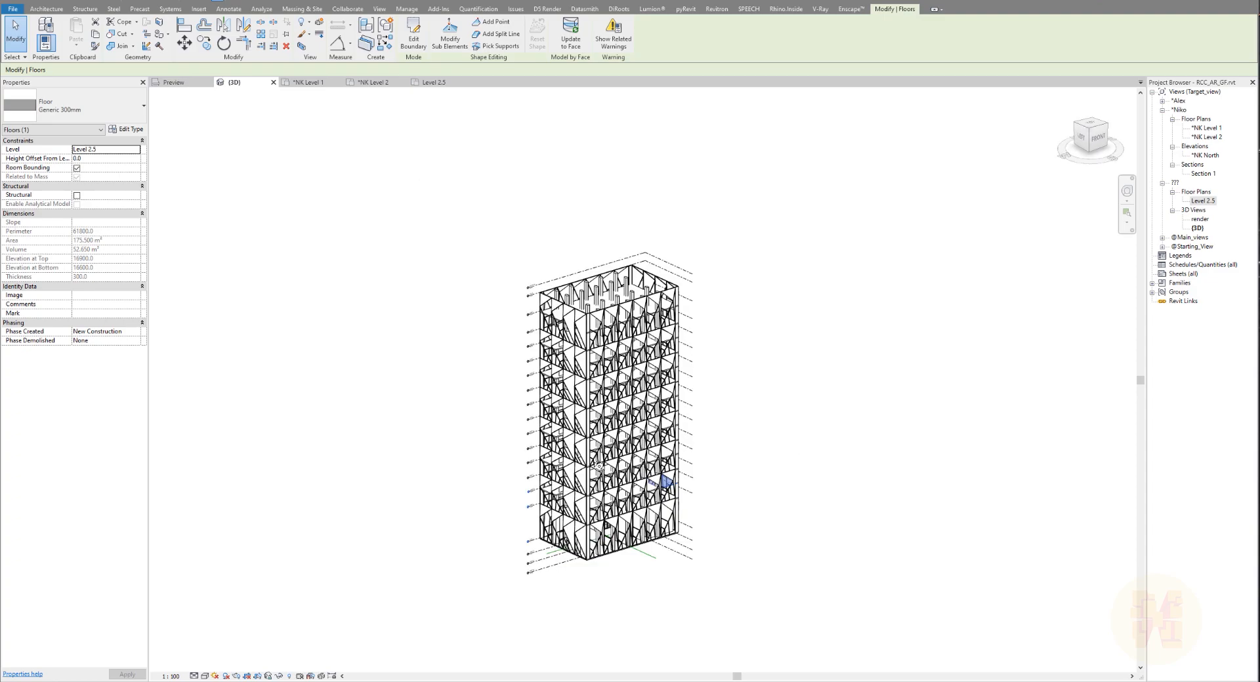
Examine the tower's facade and the selected floor slab around Level 2 in the 3D view.
{"action": "scroll", "coordinate": [652, 533], "scroll_direction": "up", "scroll_amount": 3}
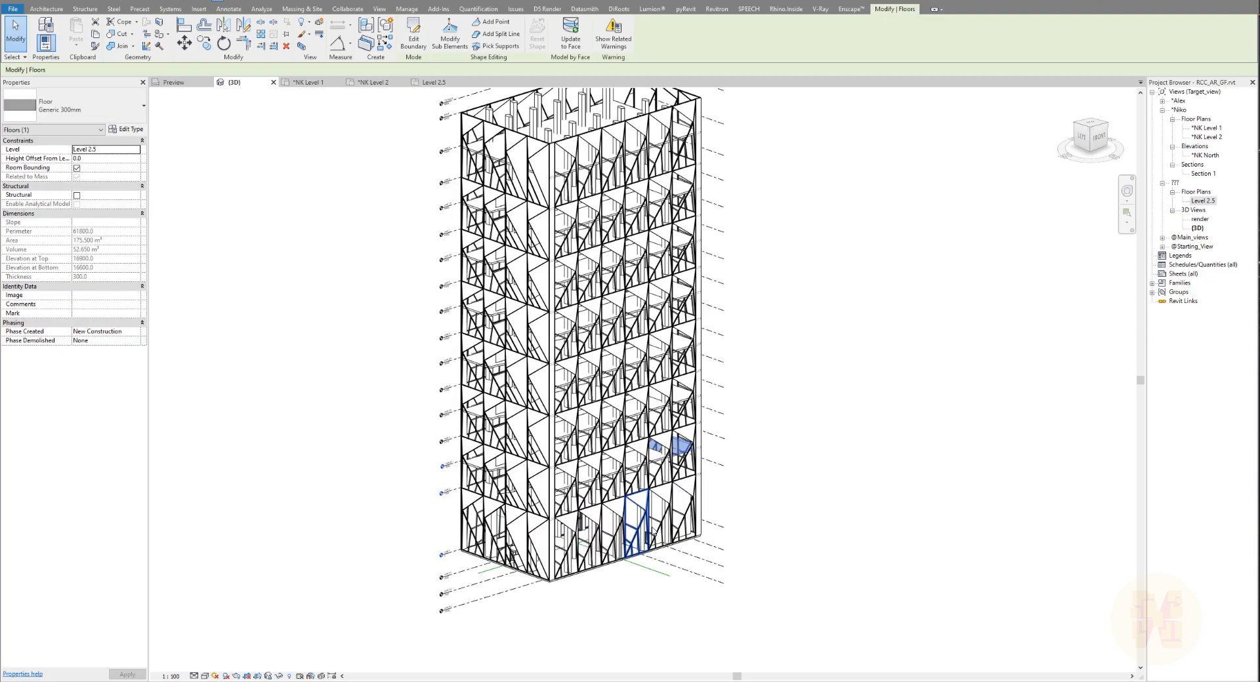
{"action": "middle_click_drag", "start_coordinate": [601, 517], "coordinate": [487, 590], "text": "shift"}
{"action": "scroll", "coordinate": [438, 595], "scroll_direction": "up", "scroll_amount": 2}
{"action": "scroll", "coordinate": [438, 599], "scroll_direction": "up", "scroll_amount": 3}
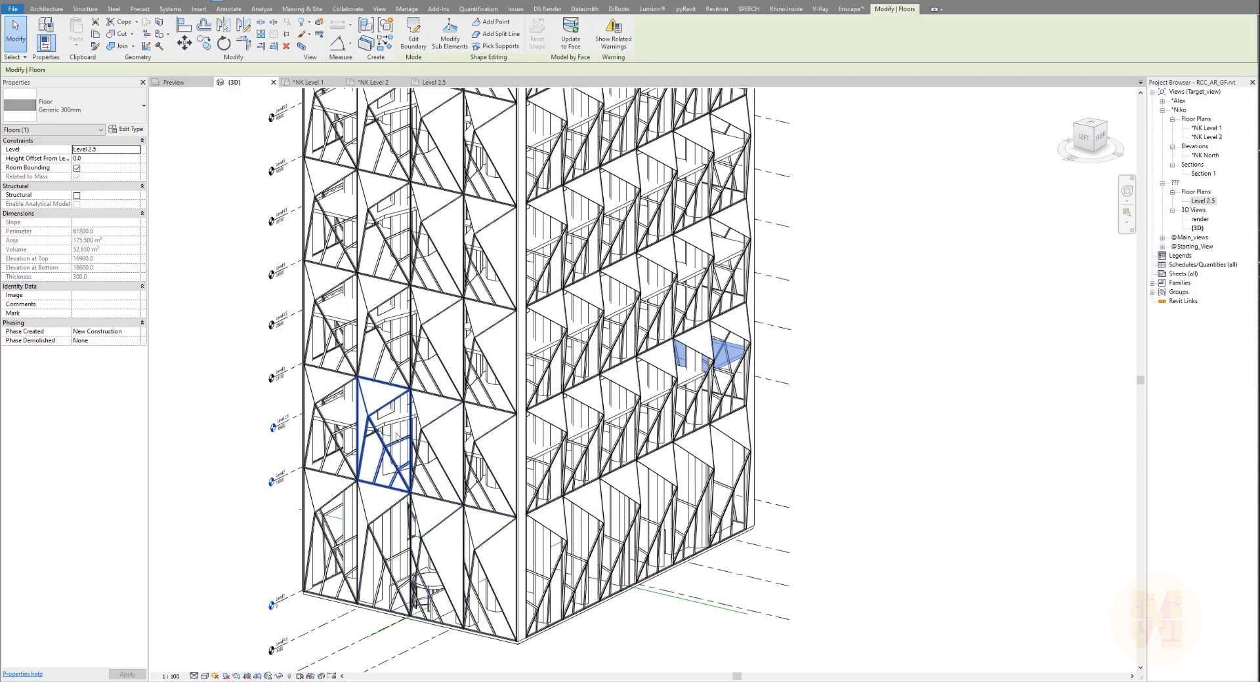
{"action": "middle_click_drag", "start_coordinate": [407, 433], "coordinate": [308, 446], "text": "shift"}
{"action": "scroll", "coordinate": [658, 374], "scroll_direction": "up", "scroll_amount": 3}
{"action": "scroll", "coordinate": [656, 374], "scroll_direction": "up", "scroll_amount": 2}
{"action": "middle_click_drag", "start_coordinate": [214, 435], "coordinate": [315, 426], "text": "shift"}
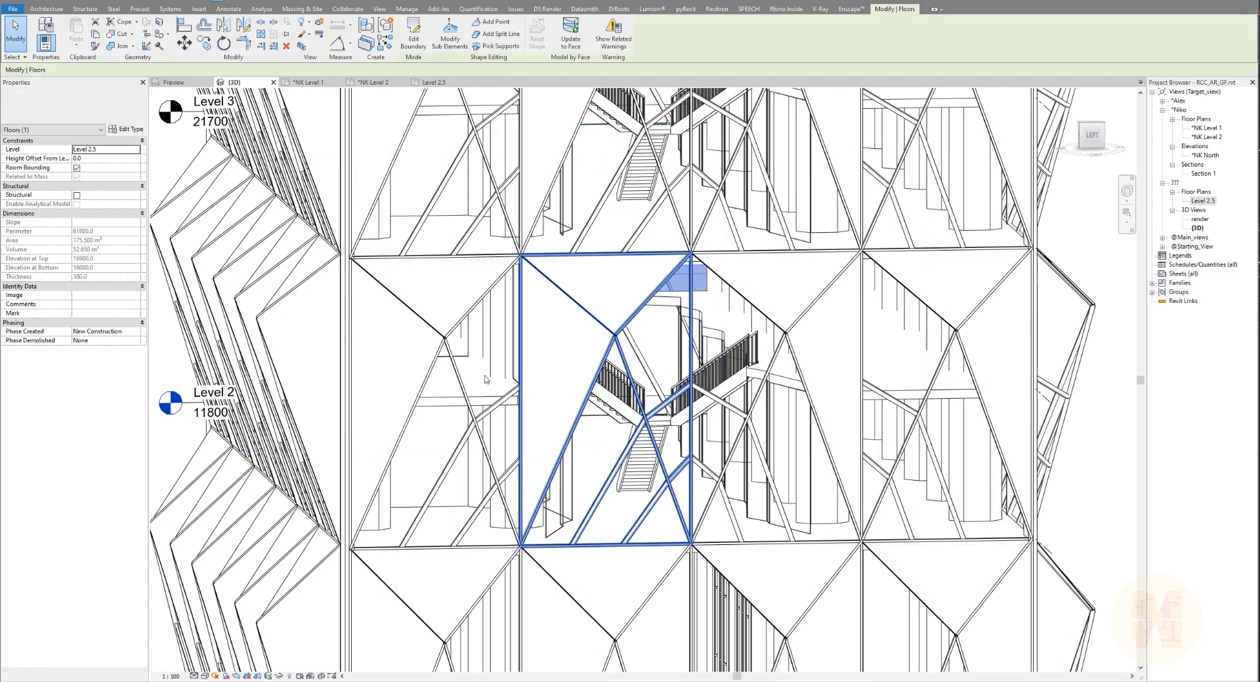
{"action": "middle_click_drag", "start_coordinate": [692, 381], "coordinate": [618, 384], "text": "shift"}
{"action": "middle_click_drag", "start_coordinate": [212, 392], "coordinate": [460, 376]}
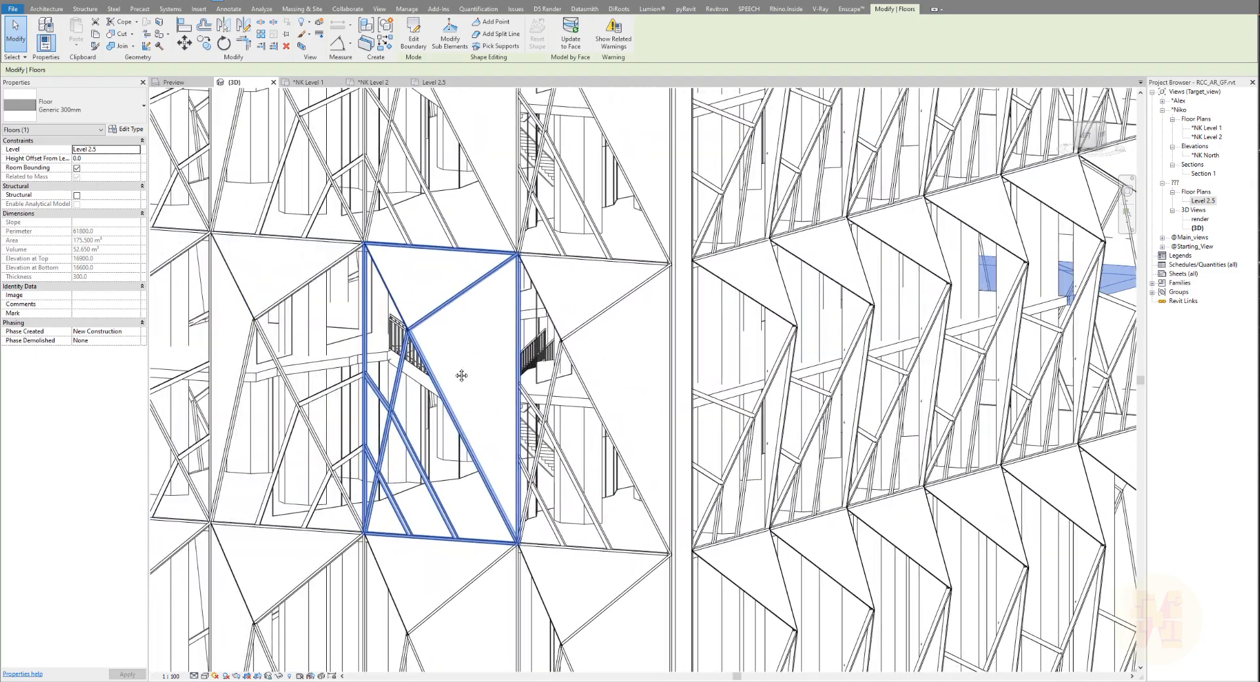
Select the Typical_Floor model group in the Level 2.5 floor plan and inspect its full extent.
{"action": "left_click", "coordinate": [446, 84]}
{"action": "middle_click_drag", "start_coordinate": [515, 385], "coordinate": [711, 520]}
{"action": "middle_click_drag", "start_coordinate": [606, 304], "coordinate": [332, 298]}
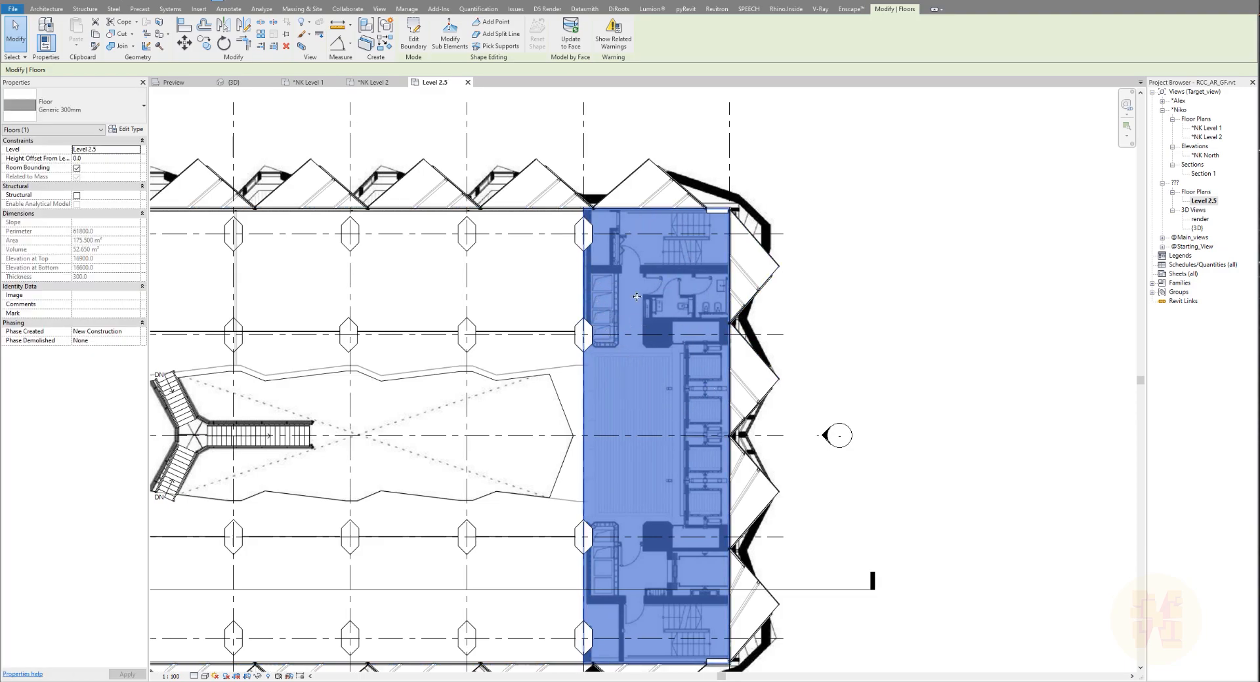
{"action": "left_click", "coordinate": [531, 277]}
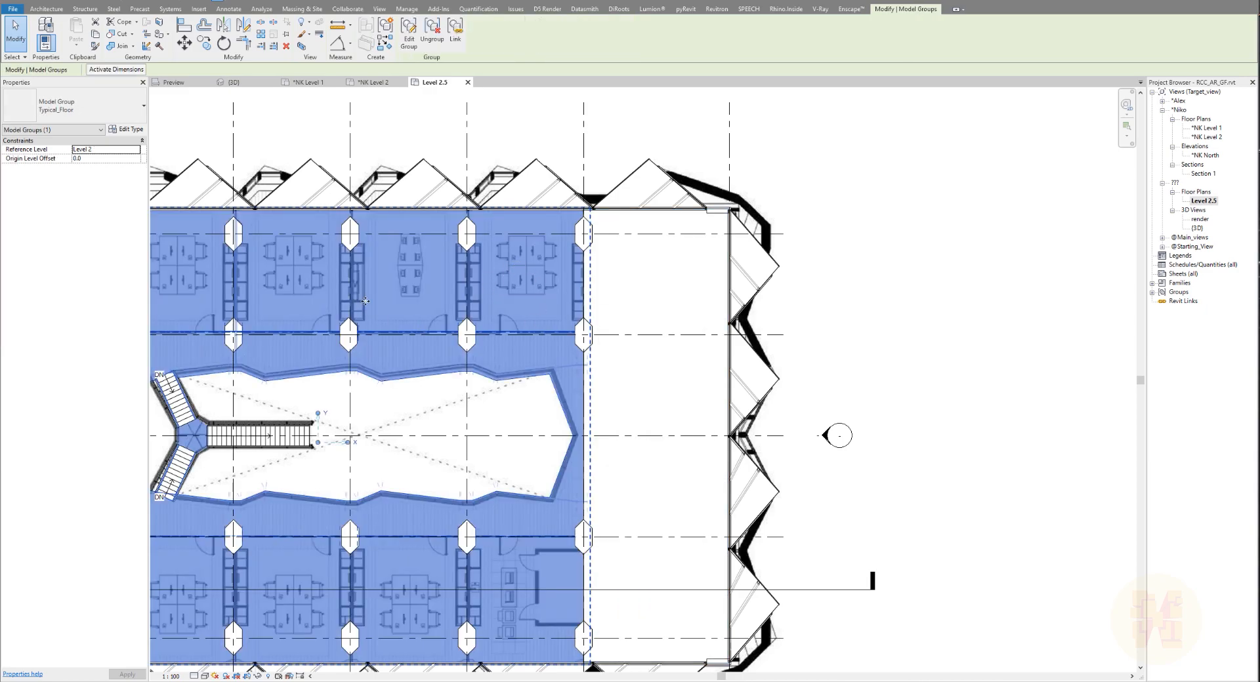
{"action": "middle_click_drag", "start_coordinate": [450, 346], "coordinate": [683, 336]}
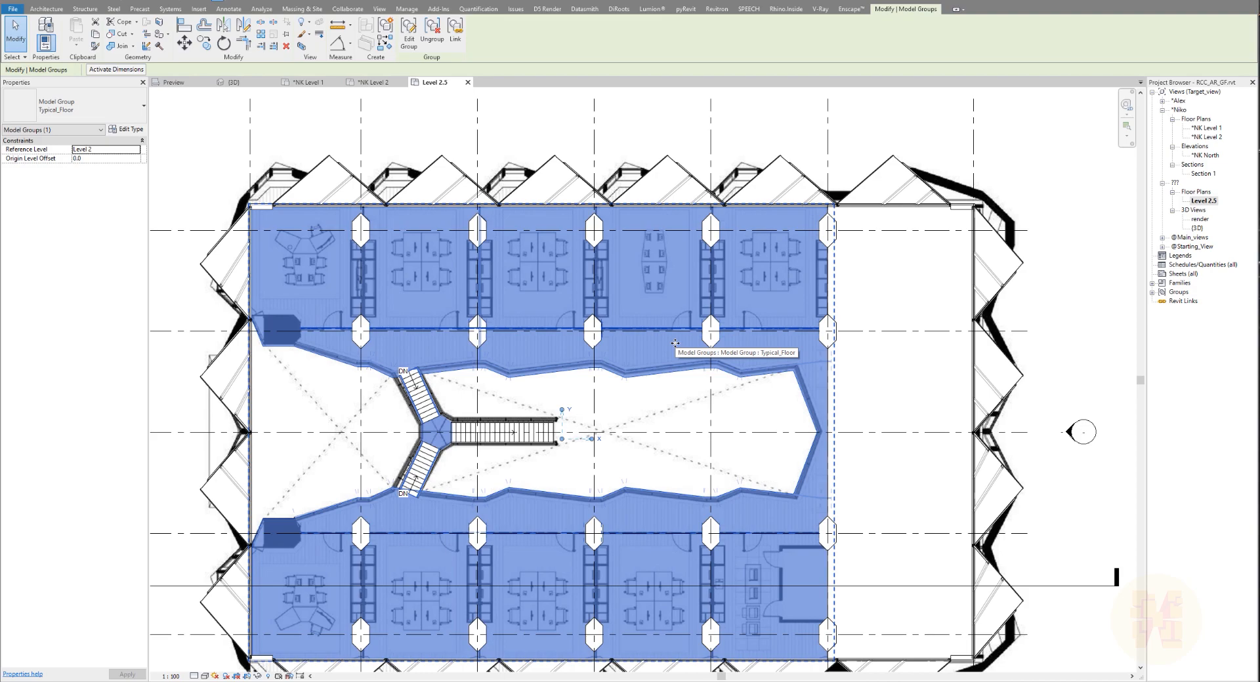
Examine where the selected Typical_Floor group sits within the whole tower in the 3D view, and clear the selection.
{"action": "left_click", "coordinate": [238, 83]}
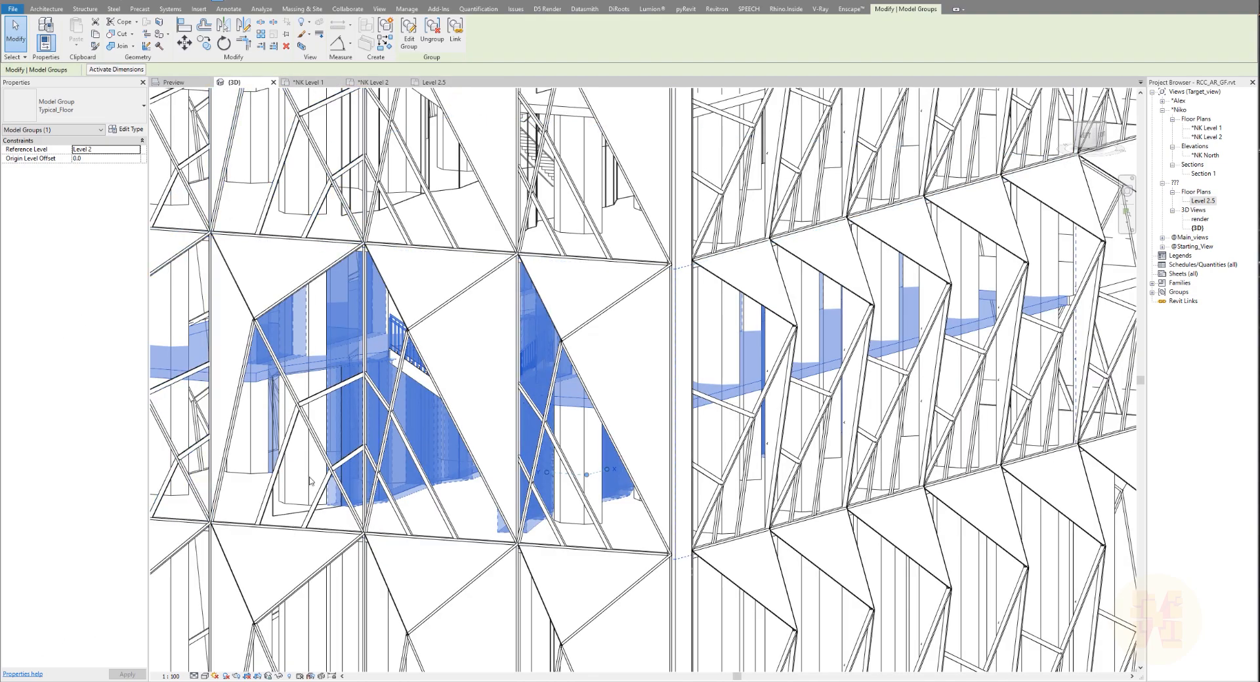
{"action": "scroll", "coordinate": [462, 521], "scroll_direction": "down", "scroll_amount": 3}
{"action": "scroll", "coordinate": [462, 521], "scroll_direction": "down", "scroll_amount": 5}
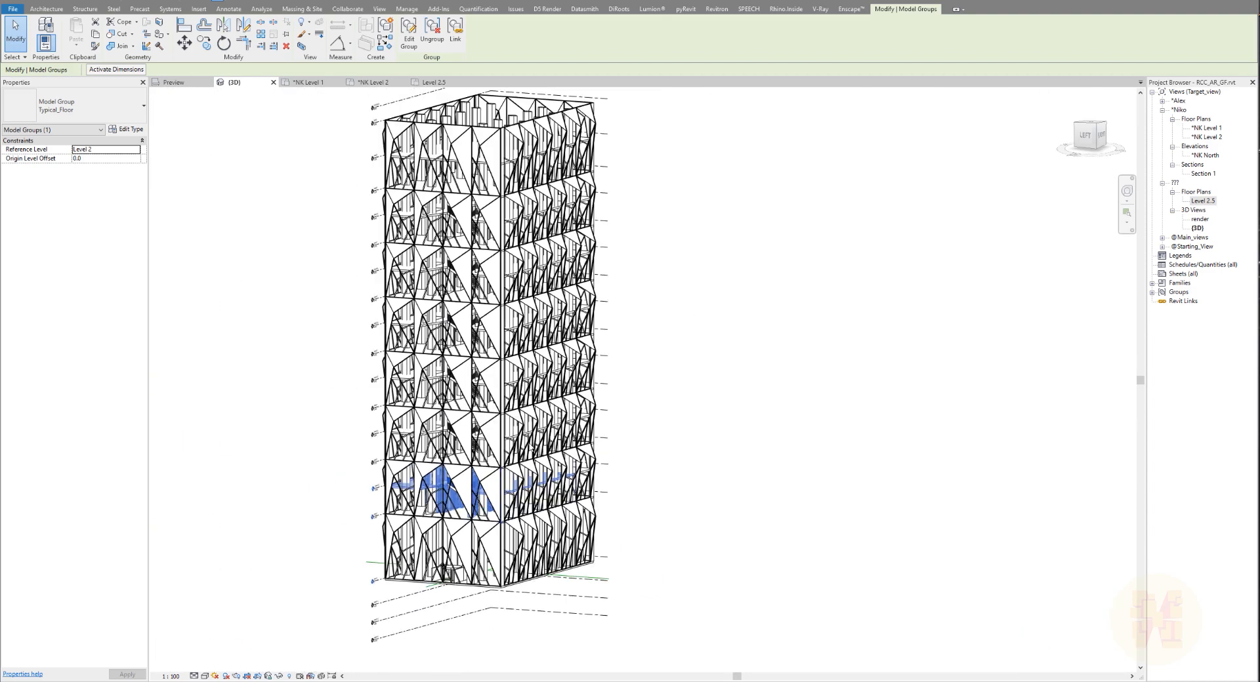
{"action": "middle_click_drag", "start_coordinate": [430, 504], "coordinate": [463, 501], "text": "shift"}
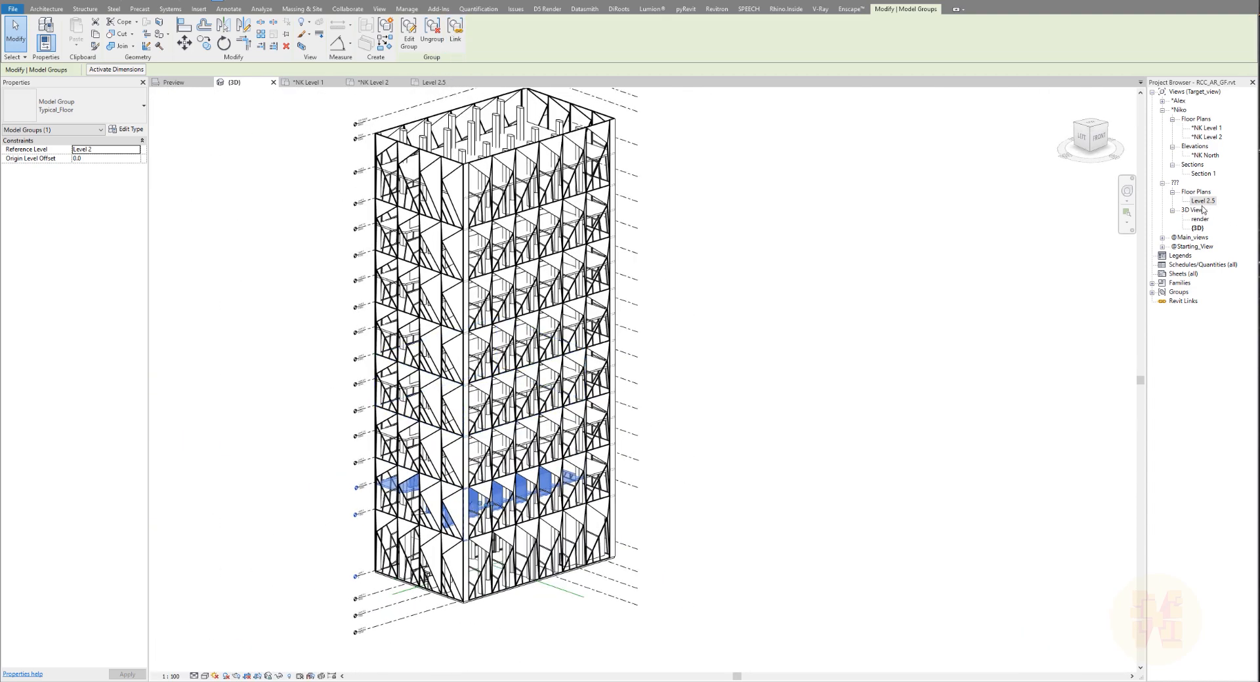
{"action": "left_click", "coordinate": [1025, 302]}
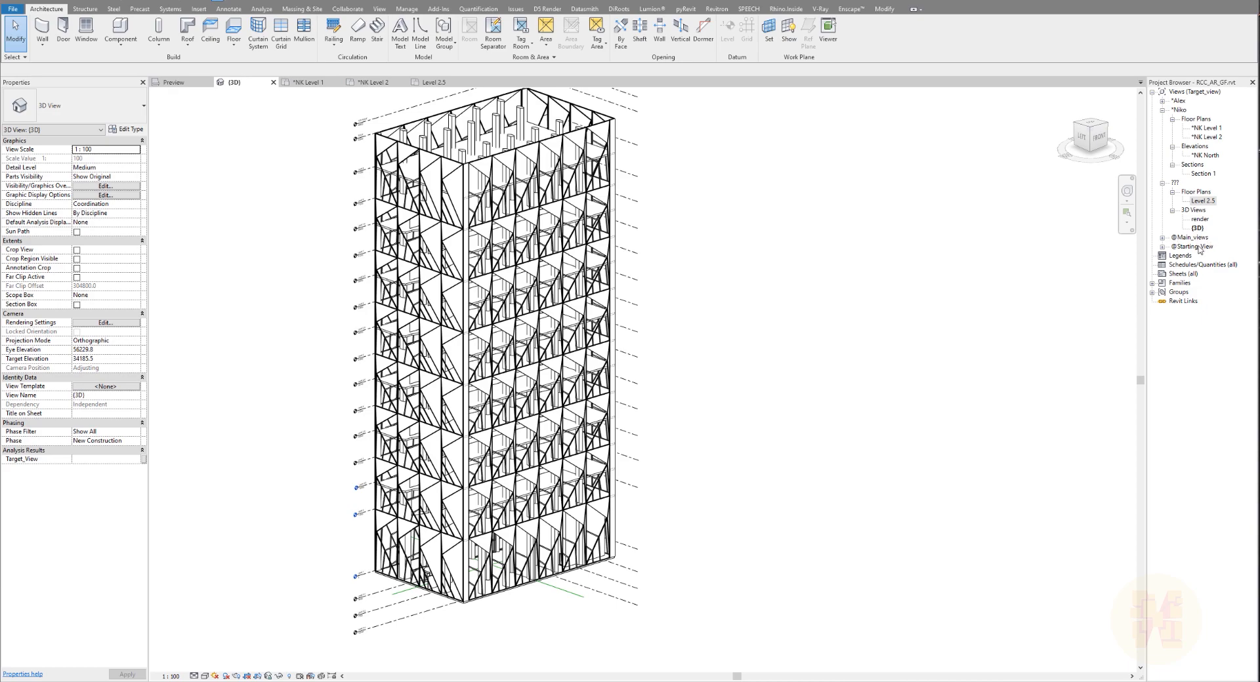
Set the Level 2.5 floor plan's Target_View parameter to the personal group that holds the *NK plans.
{"action": "left_click", "coordinate": [1174, 183]}
{"action": "left_click", "coordinate": [1200, 201]}
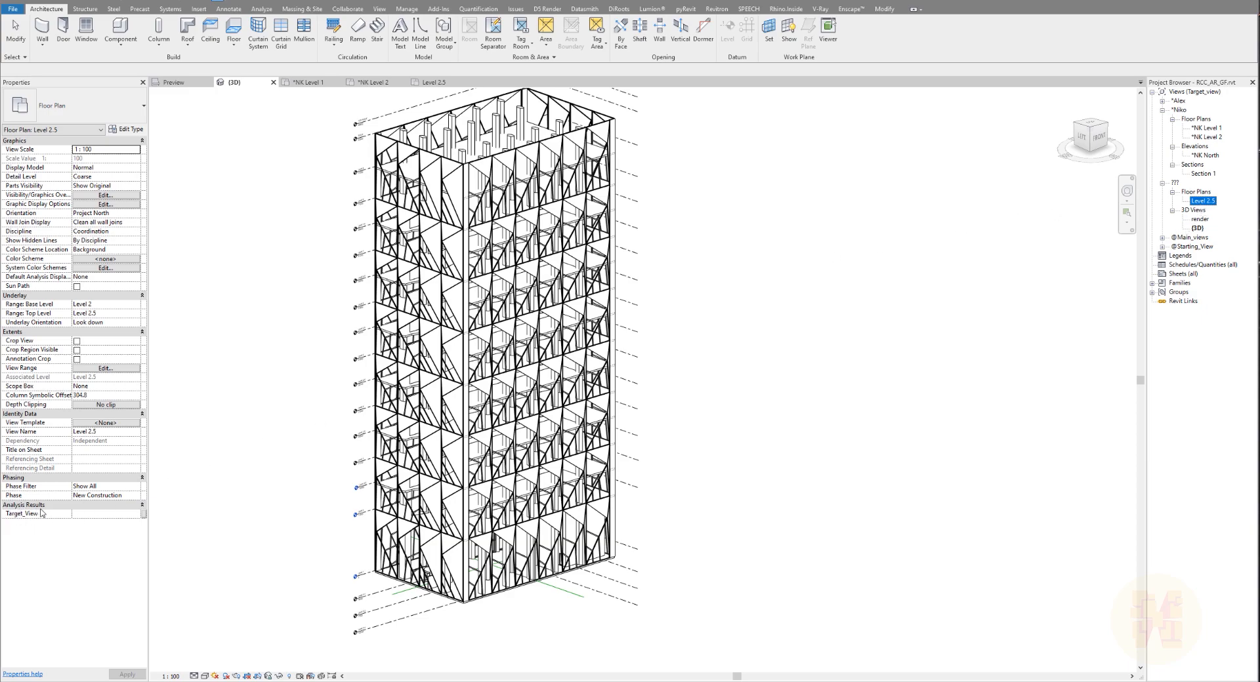
{"action": "left_click", "coordinate": [134, 515]}
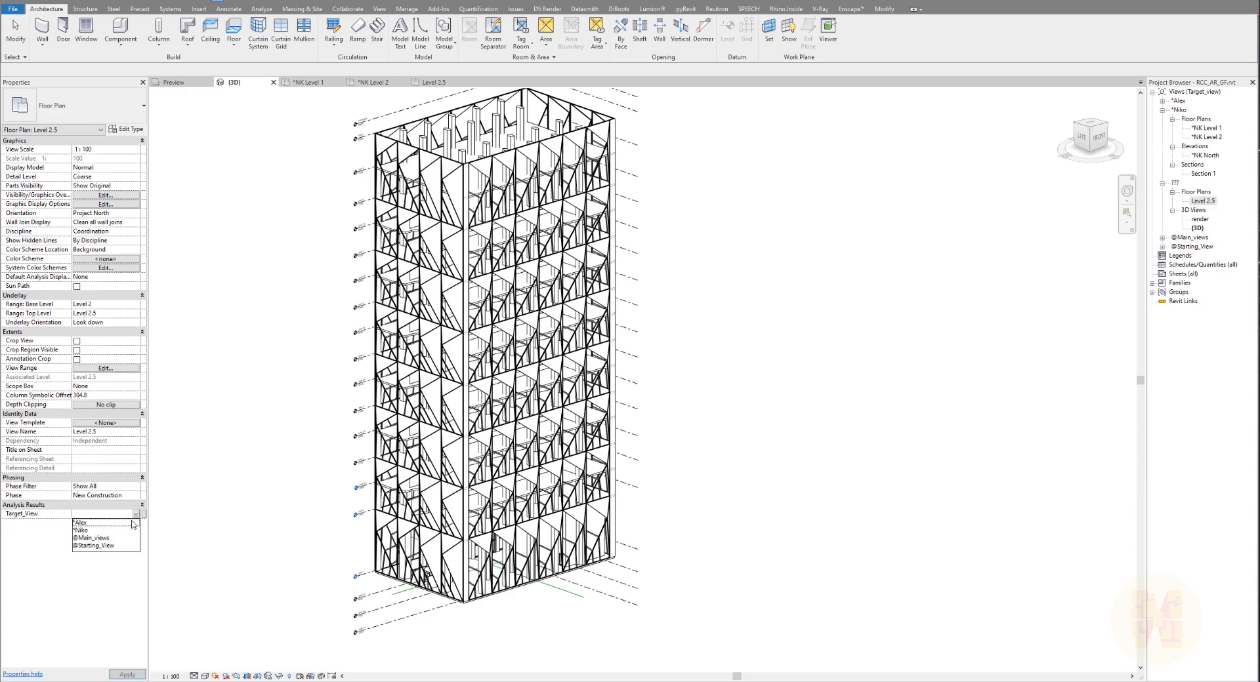
{"action": "left_click", "coordinate": [91, 531]}
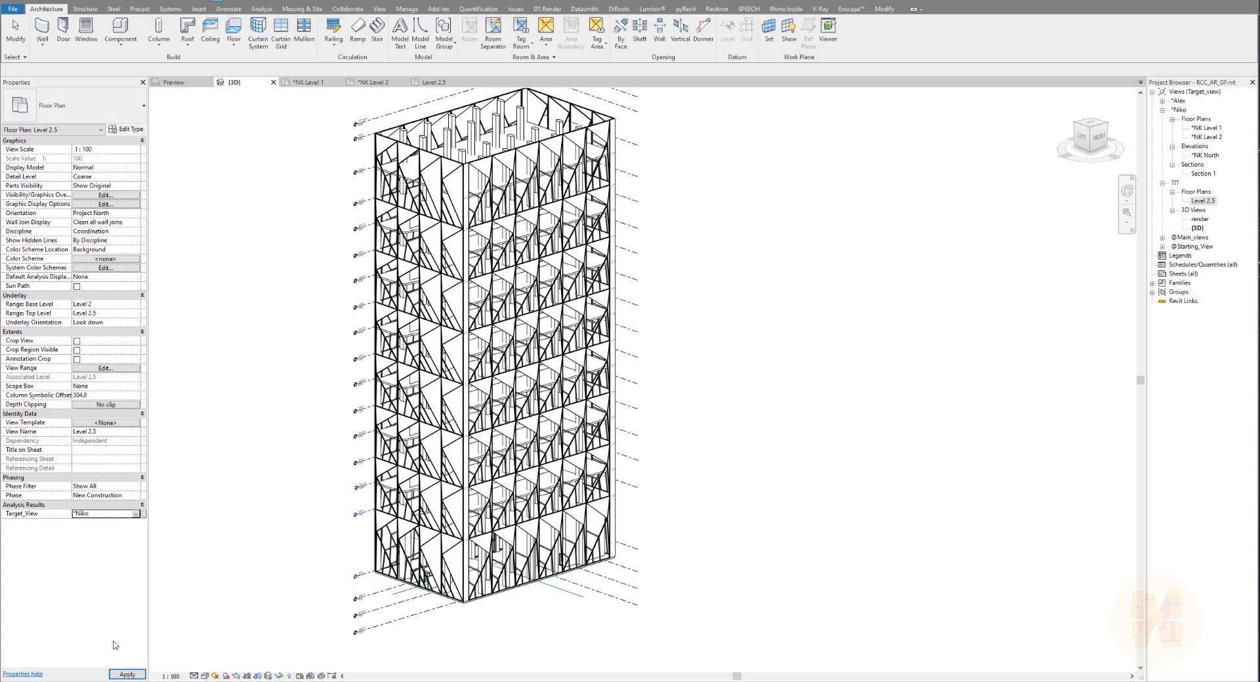
{"action": "left_click", "coordinate": [126, 674]}
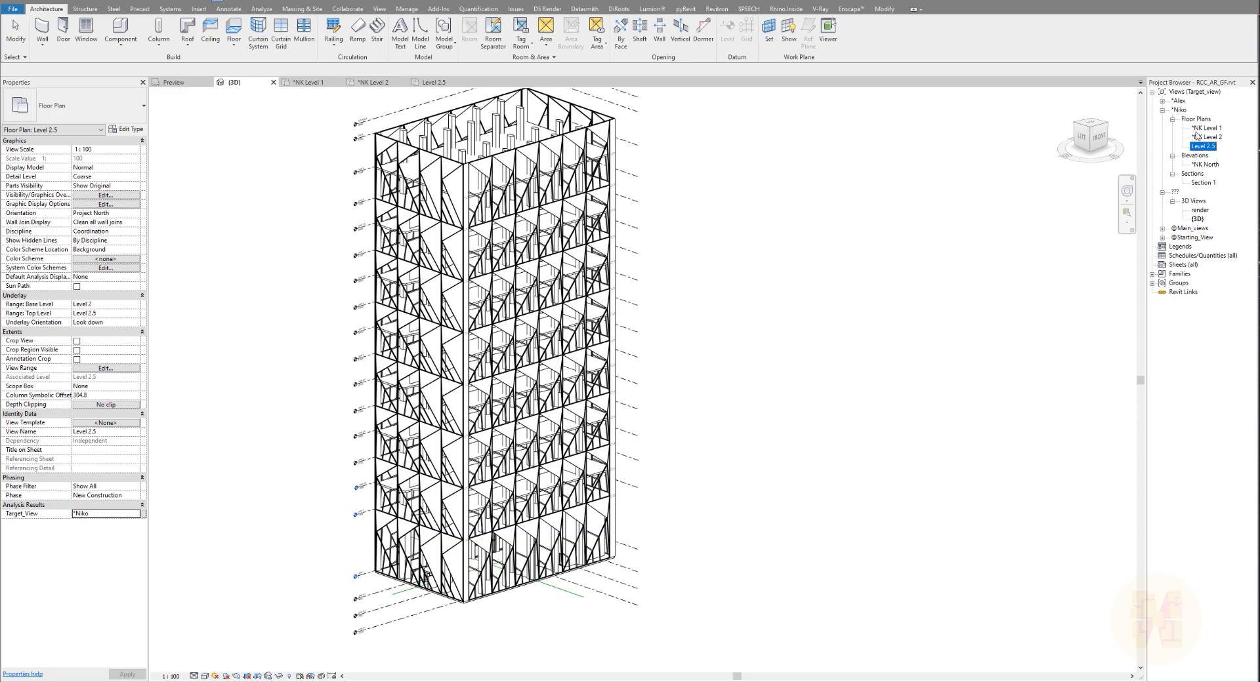
Rename the Level 2.5 floor plan to *NK Level 2.5, including its corresponding level and views.
{"action": "right_click", "coordinate": [1205, 150]}
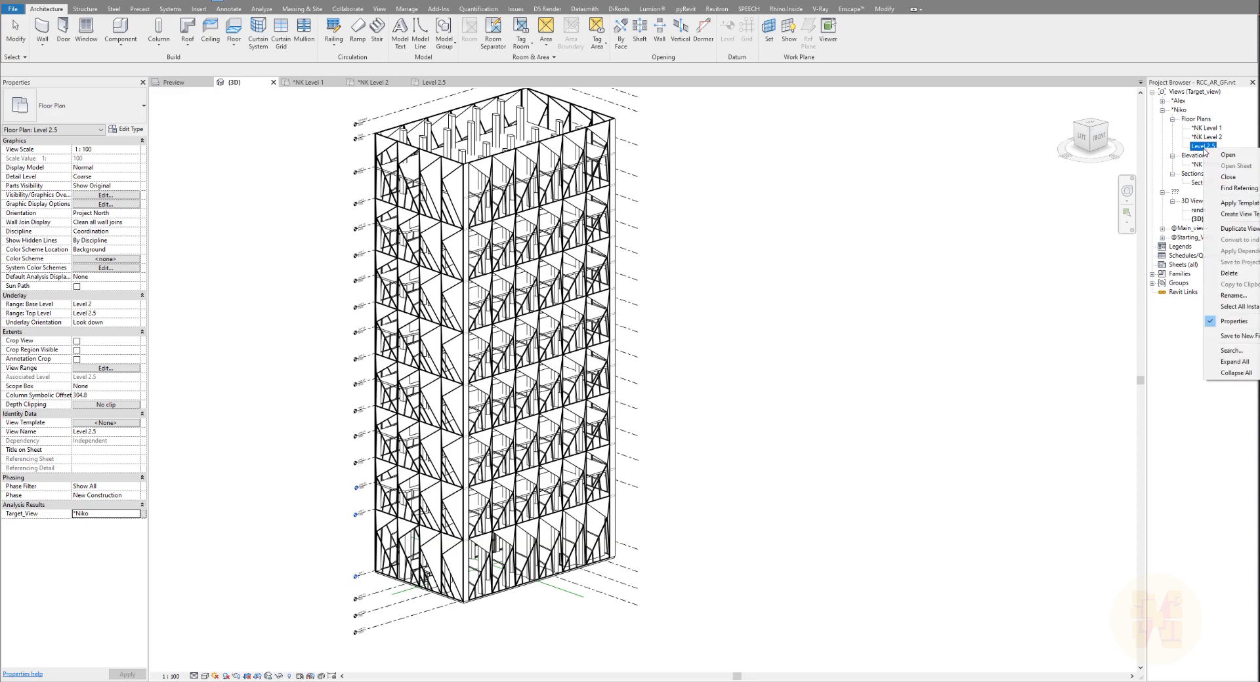
{"action": "left_click", "coordinate": [1244, 295]}
{"action": "key", "text": "Home"}
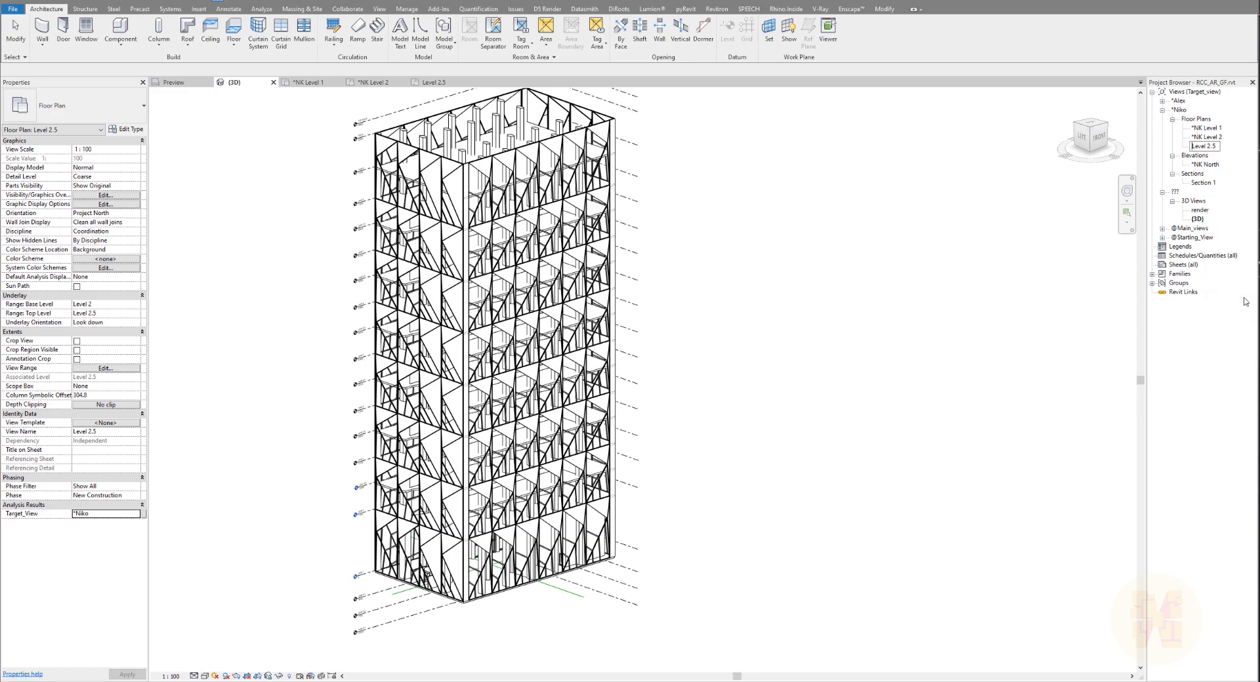
{"action": "type", "text": "*NK"}
{"action": "key", "text": "Return"}
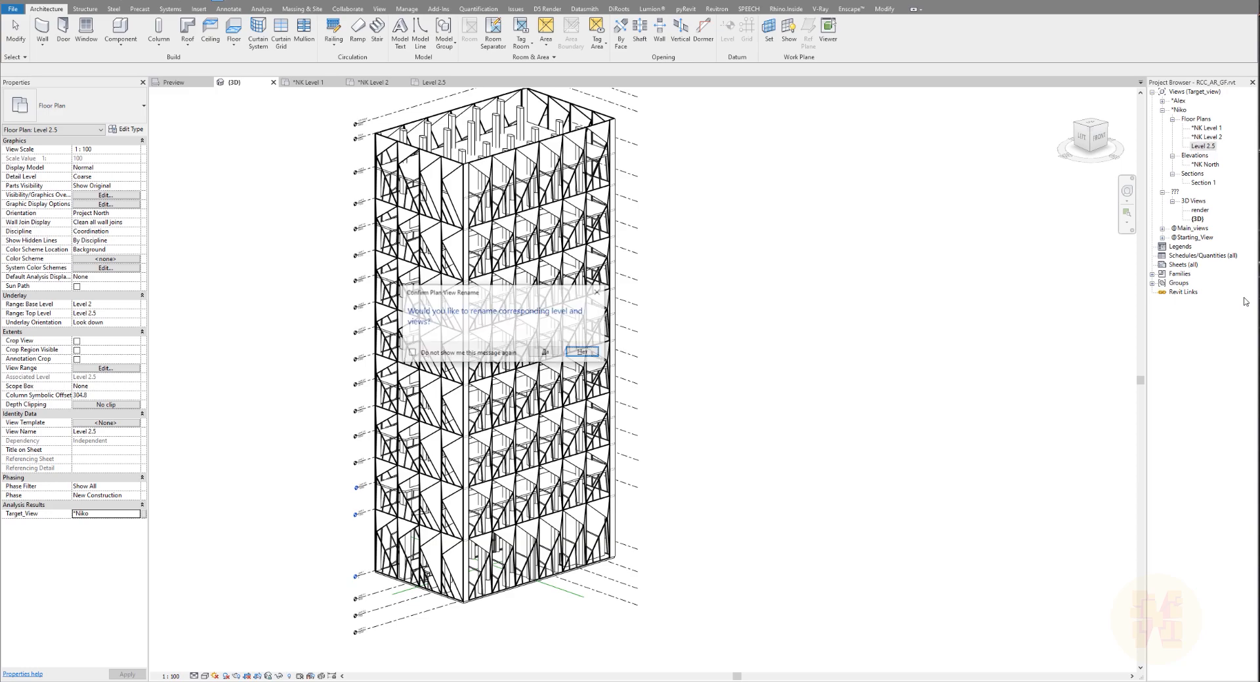
{"action": "left_click", "coordinate": [533, 357]}
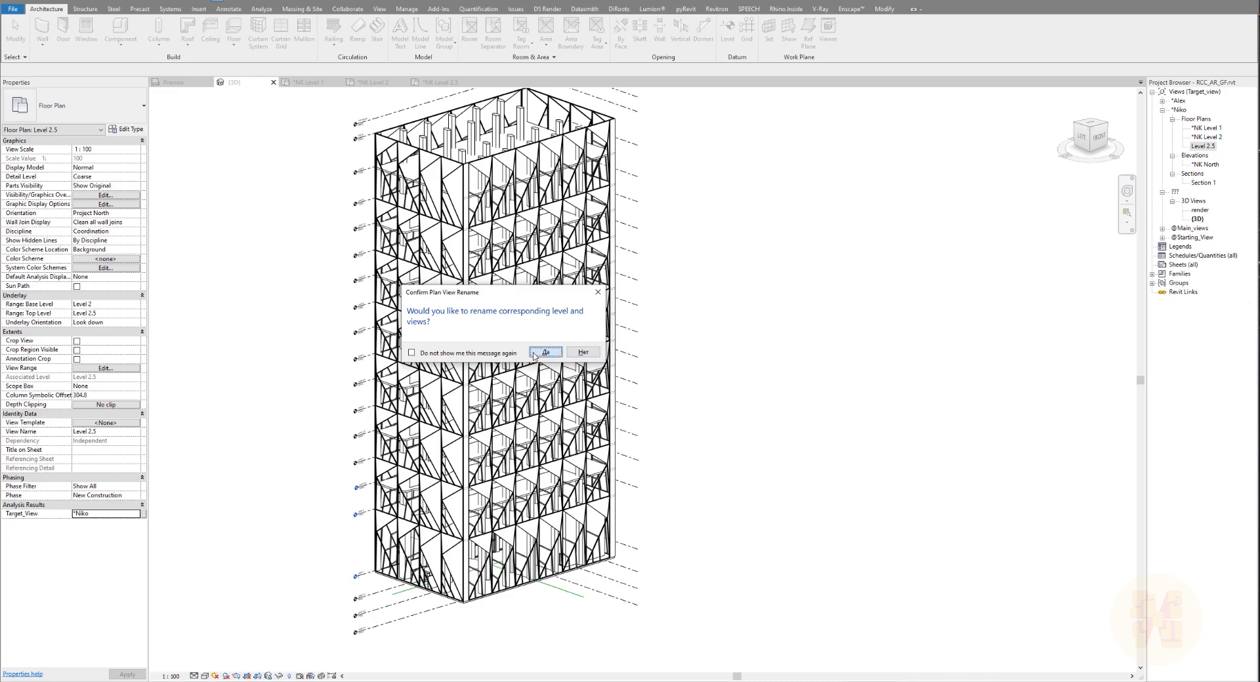
Rename the *NK Level 2.5 level back to Level 2.5 from the 3D view, including its corresponding views.
{"action": "left_click", "coordinate": [830, 428]}
{"action": "middle_click_drag", "start_coordinate": [809, 433], "coordinate": [662, 467], "text": "shift"}
{"action": "scroll", "coordinate": [345, 526], "scroll_direction": "up", "scroll_amount": 5}
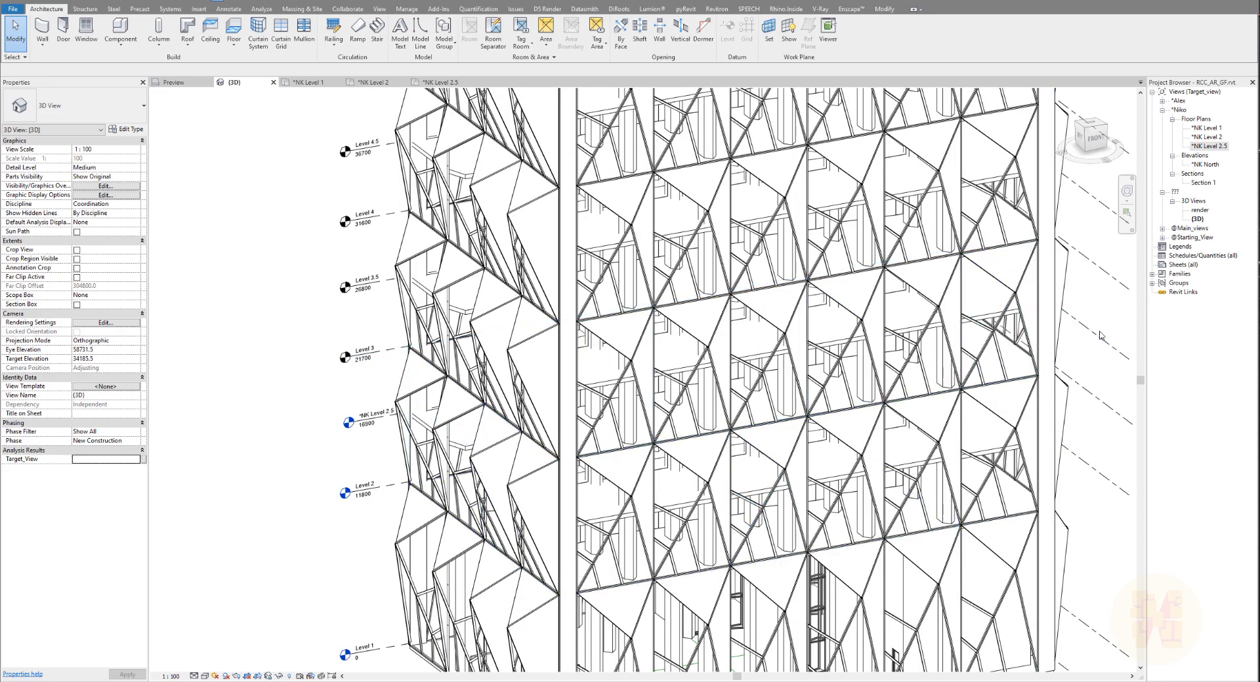
{"action": "left_click", "coordinate": [1207, 137]}
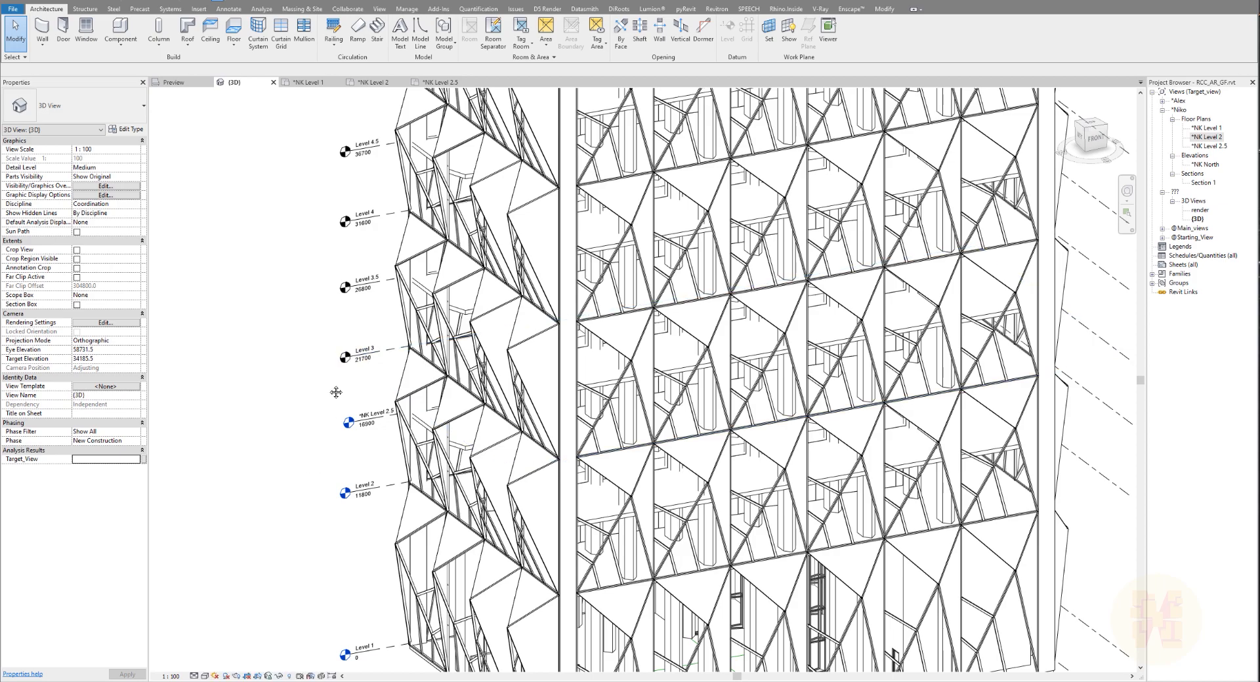
{"action": "middle_click_drag", "start_coordinate": [366, 398], "coordinate": [394, 291]}
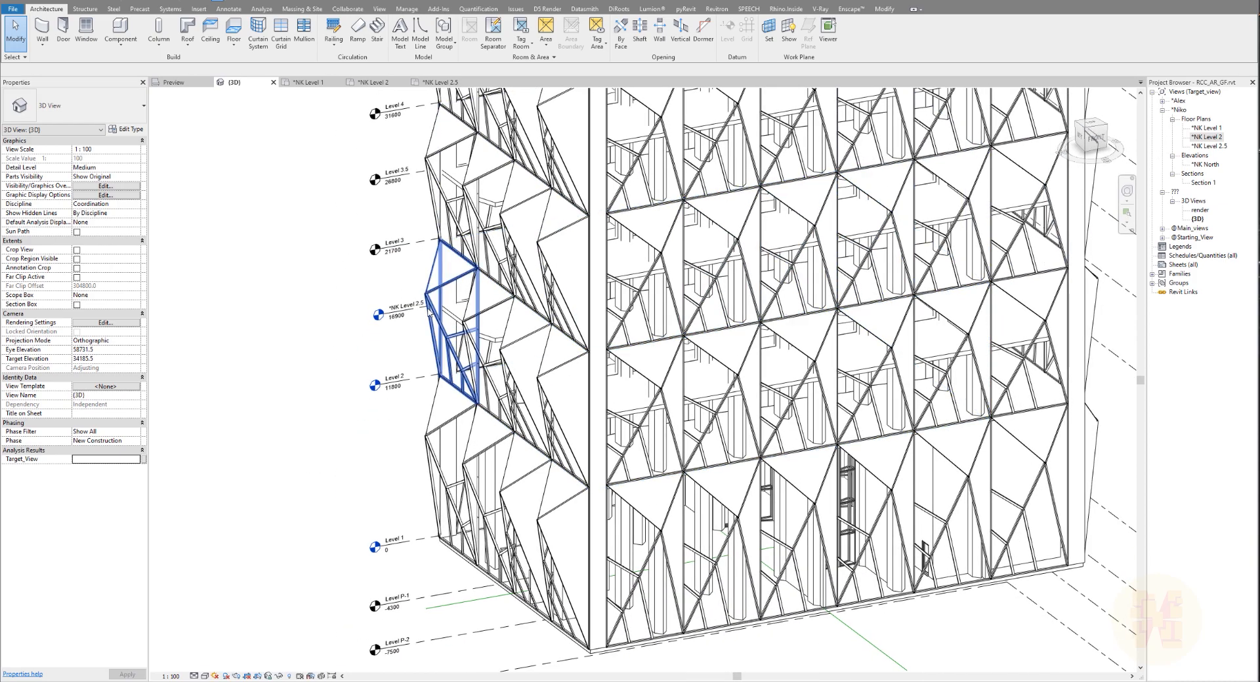
{"action": "scroll", "coordinate": [425, 307], "scroll_direction": "up", "scroll_amount": 3}
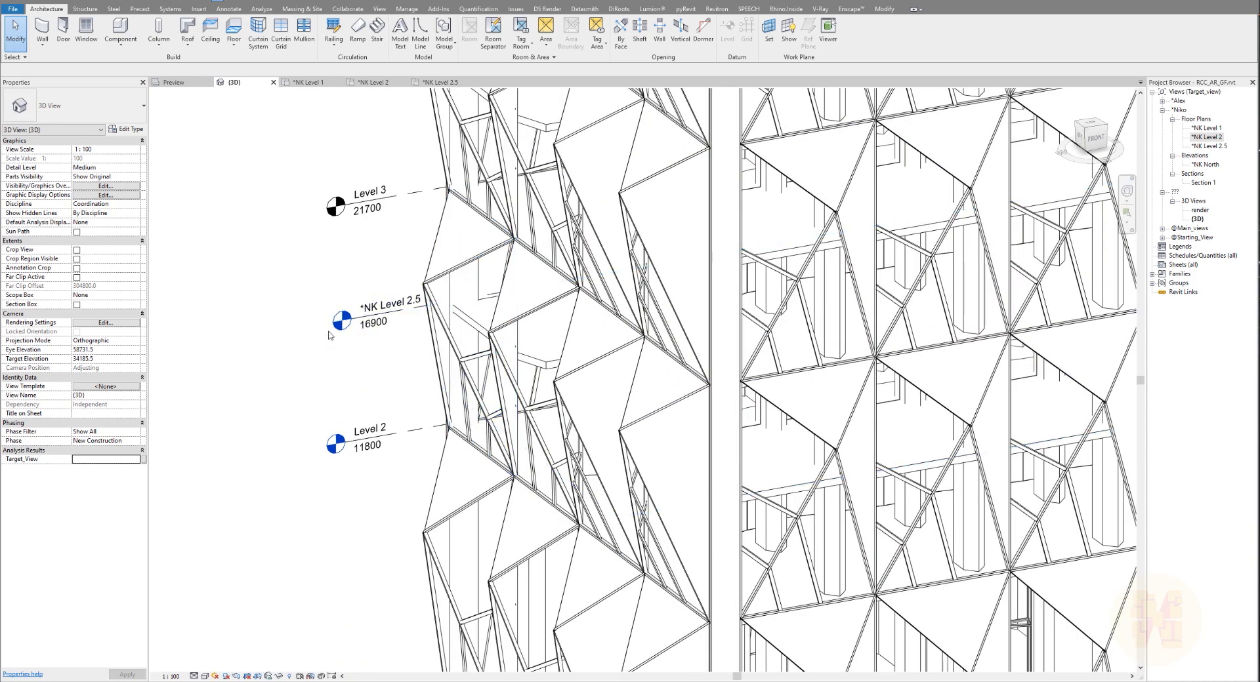
{"action": "left_click", "coordinate": [375, 318]}
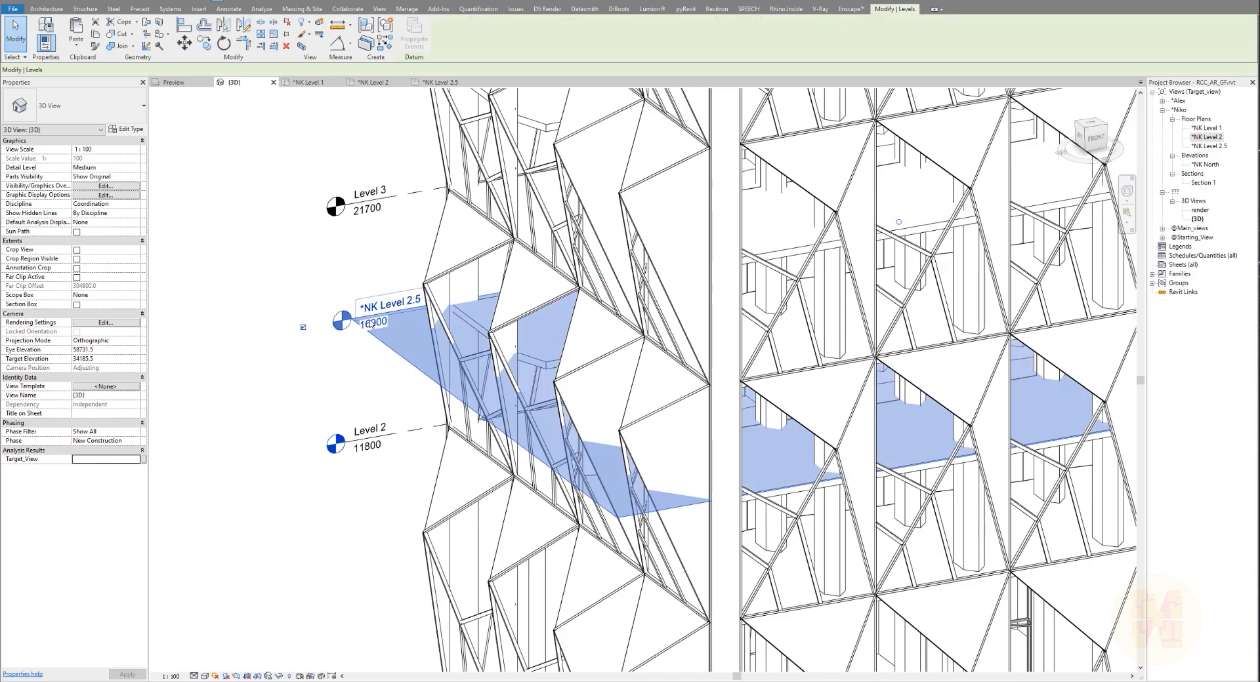
{"action": "left_click", "coordinate": [98, 215]}
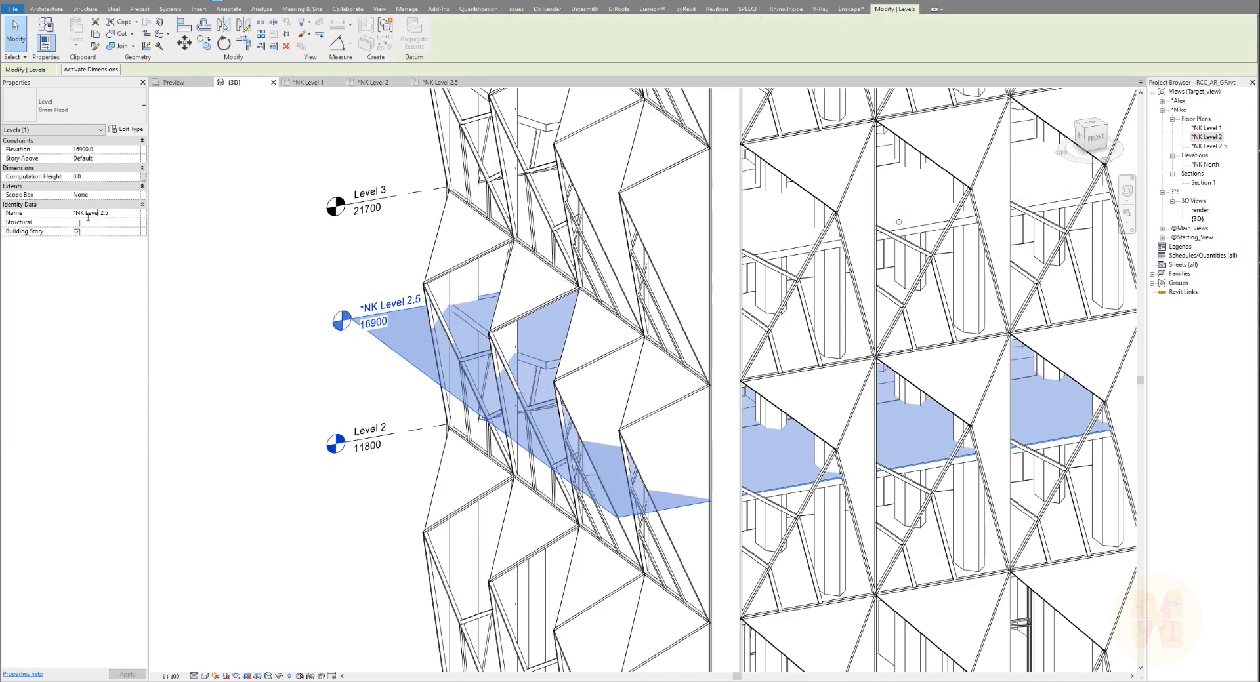
{"action": "left_click_drag", "start_coordinate": [87, 216], "coordinate": [9, 222]}
{"action": "key", "text": "BackSpace"}
{"action": "mouse_move", "coordinate": [237, 288]}
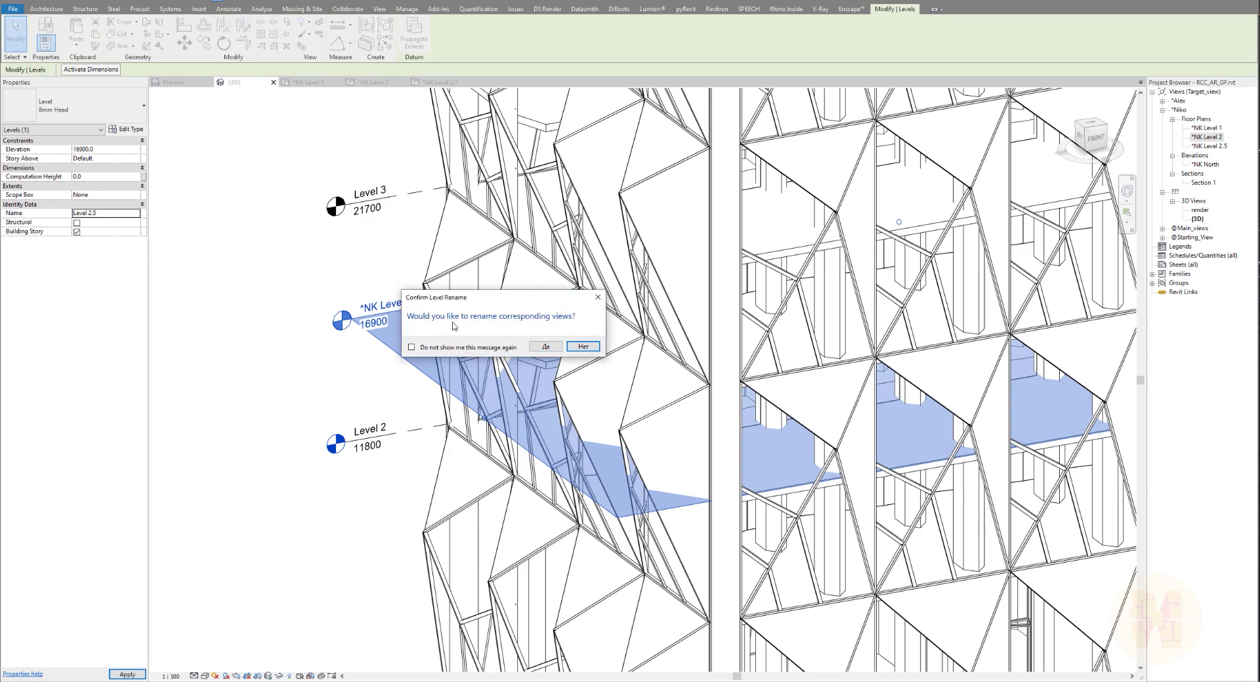
{"action": "left_click", "coordinate": [550, 346]}
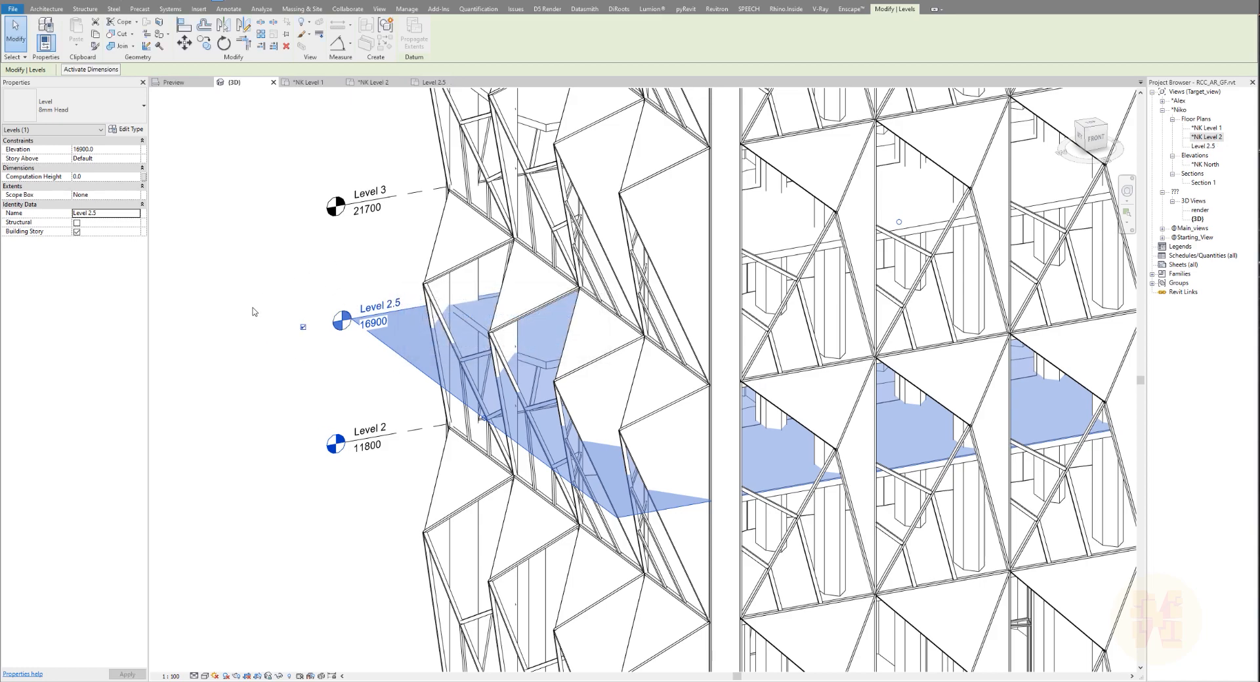
{"action": "left_click", "coordinate": [1204, 146]}
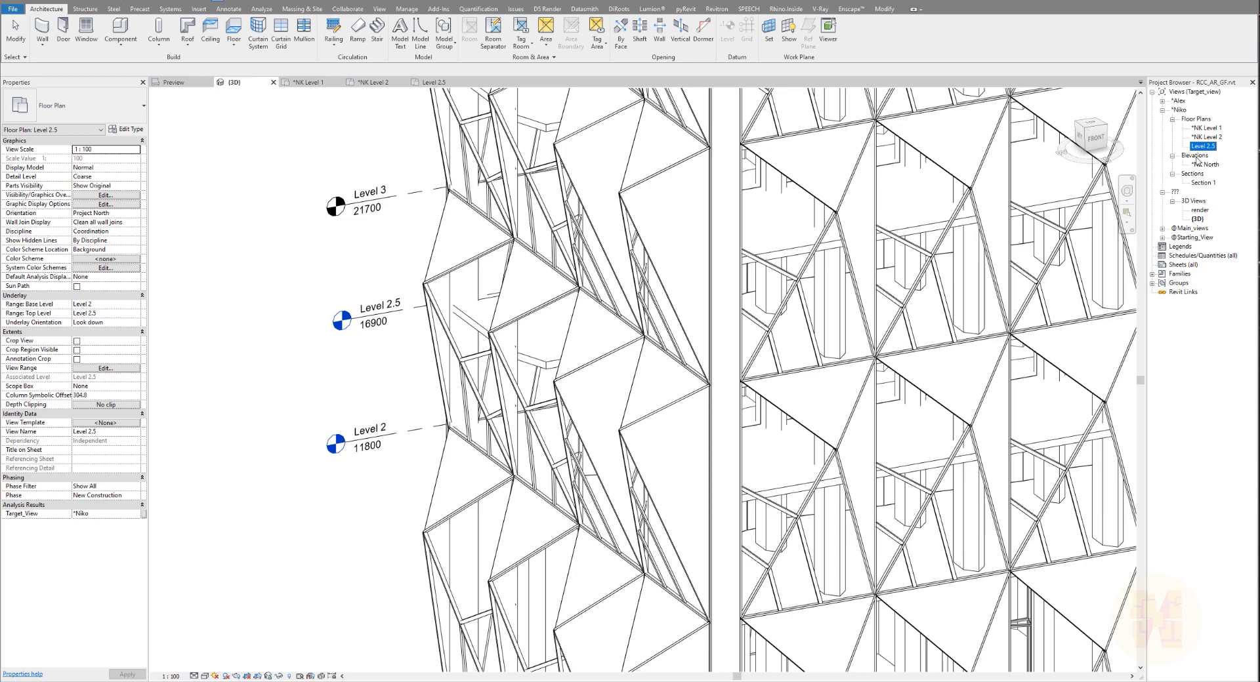
{"action": "left_click", "coordinate": [332, 615]}
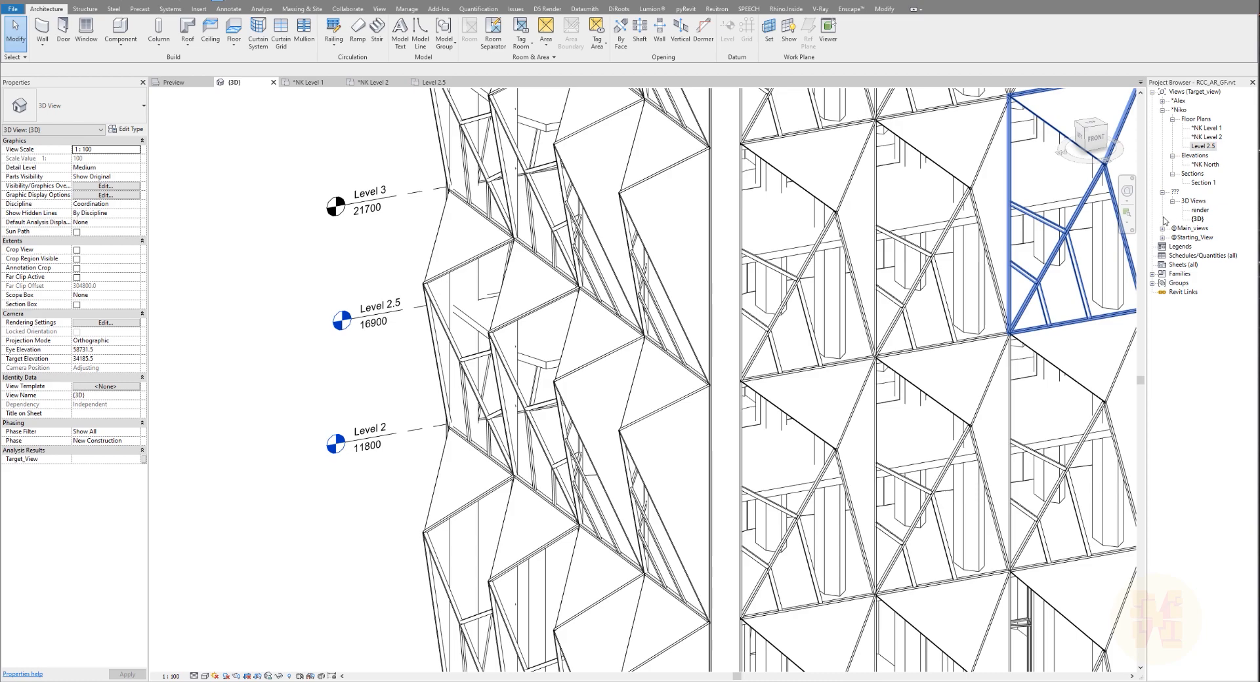
{"action": "left_click", "coordinate": [1187, 229]}
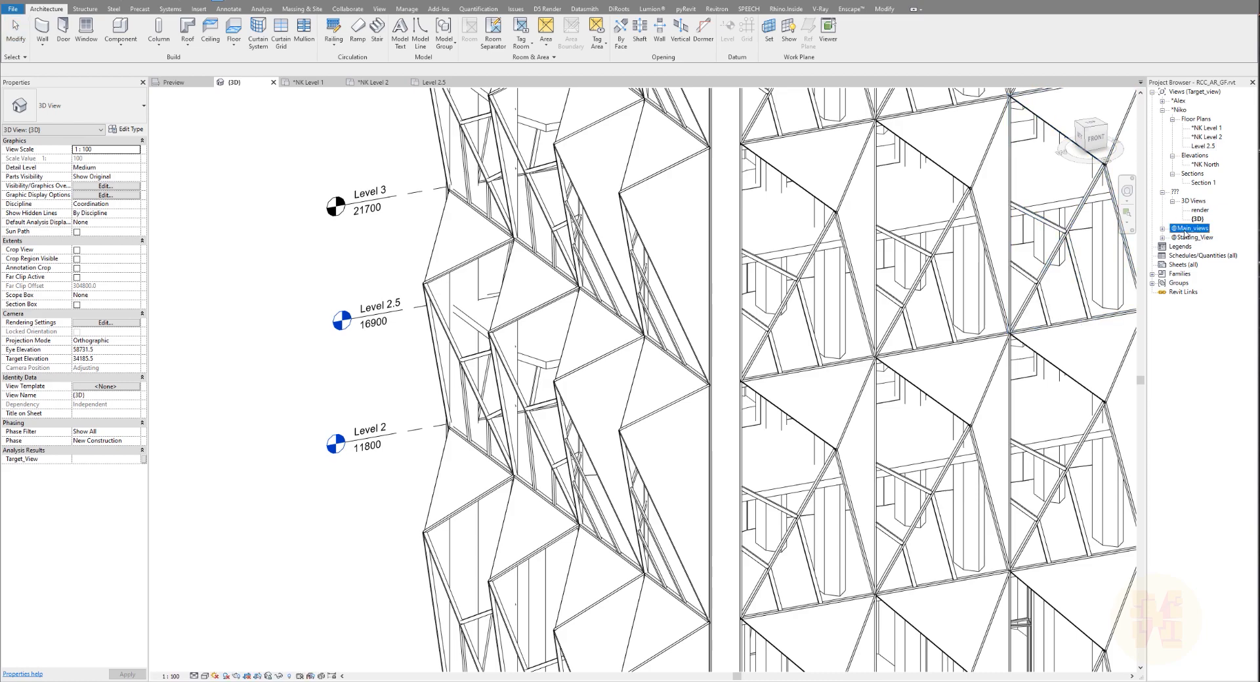
{"action": "left_click", "coordinate": [1162, 229]}
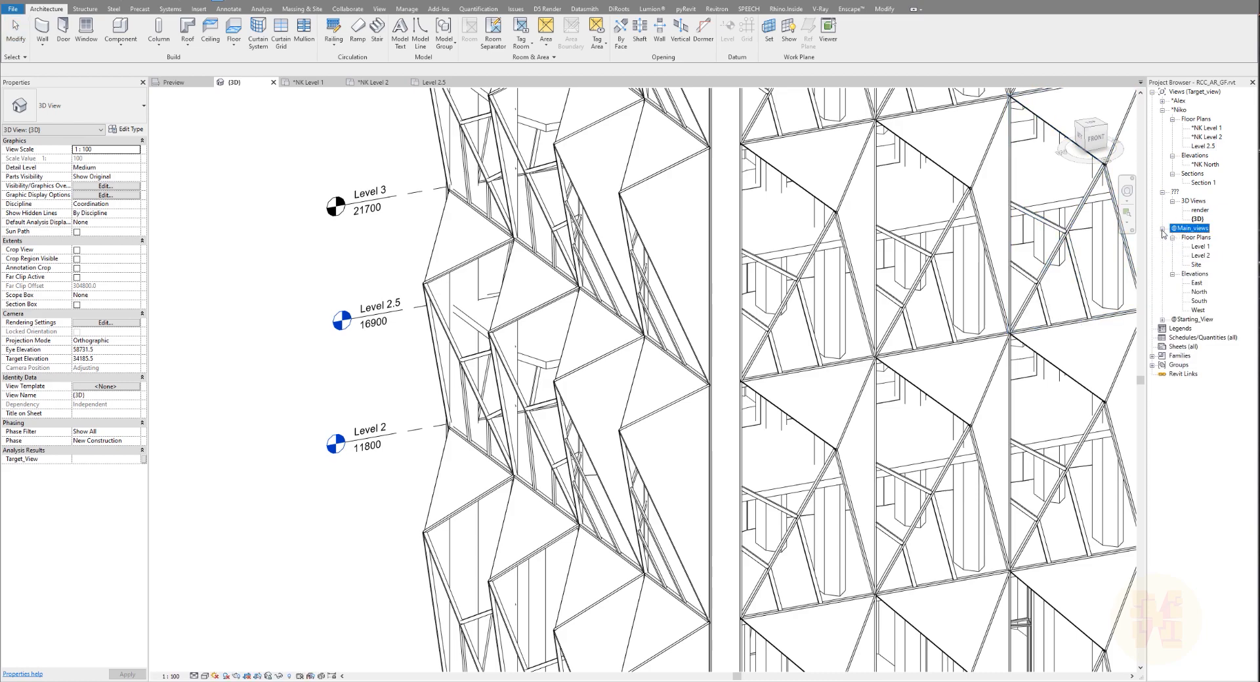
{"action": "left_click", "coordinate": [1198, 248]}
{"action": "left_click", "coordinate": [1200, 255]}
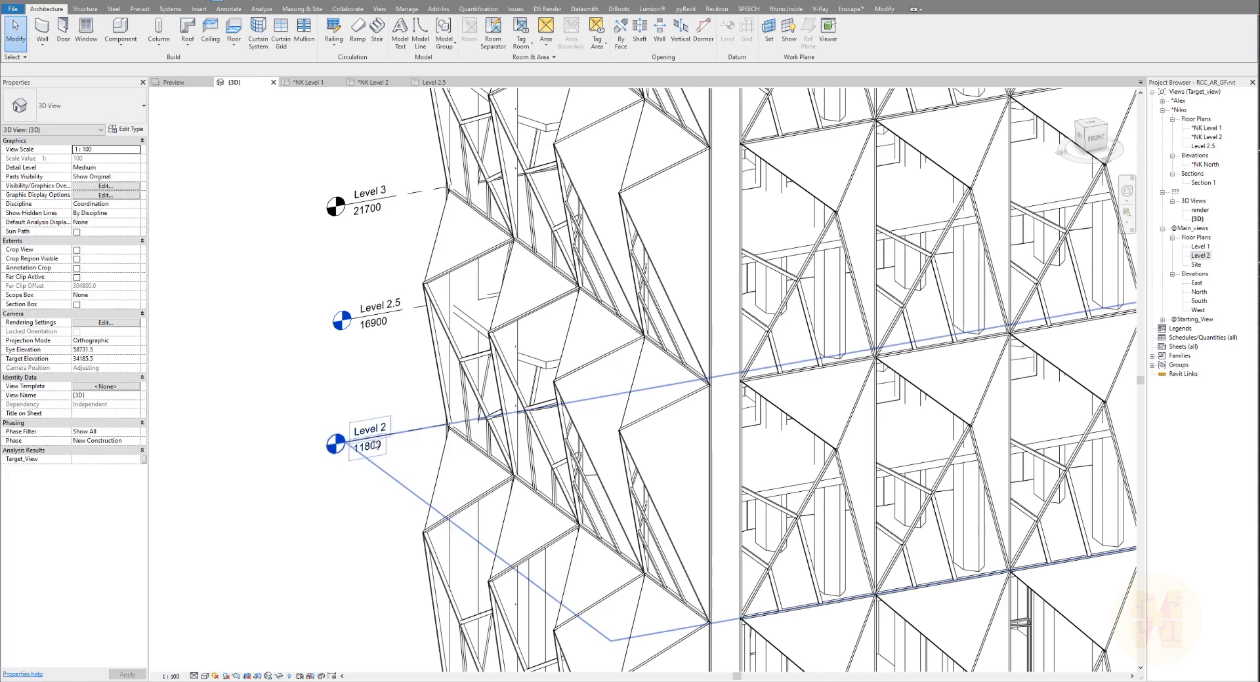
{"action": "left_click", "coordinate": [1202, 255]}
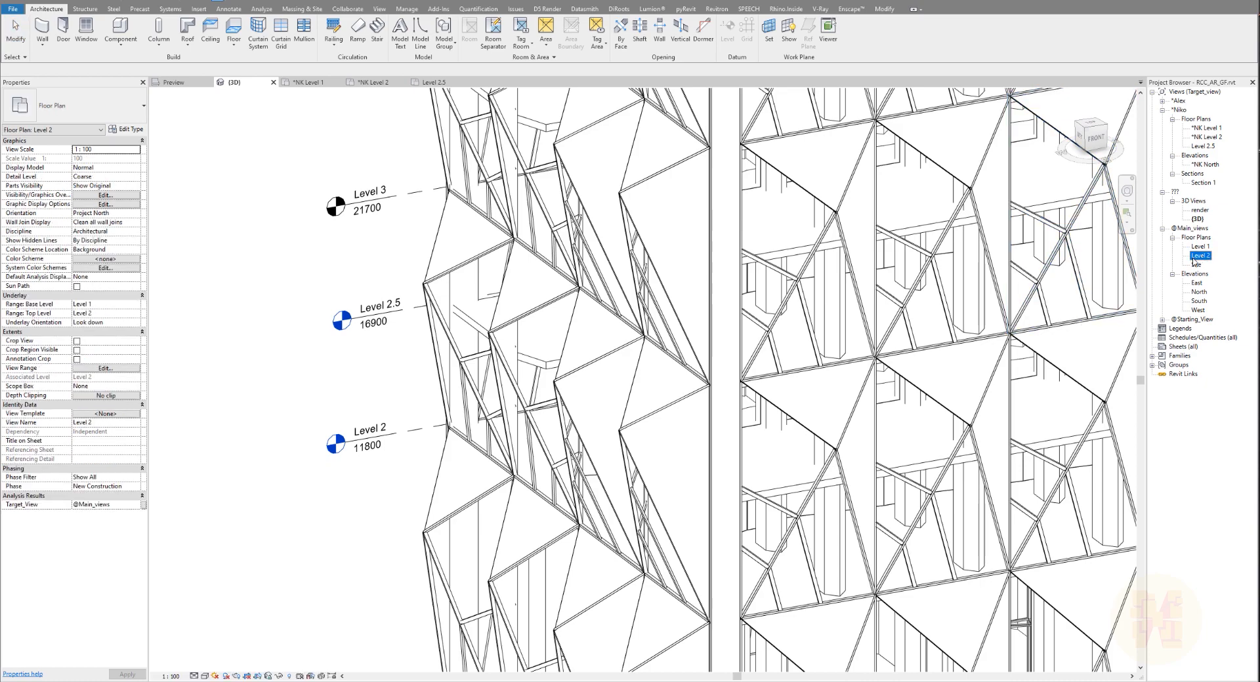
{"action": "left_click", "coordinate": [1211, 144]}
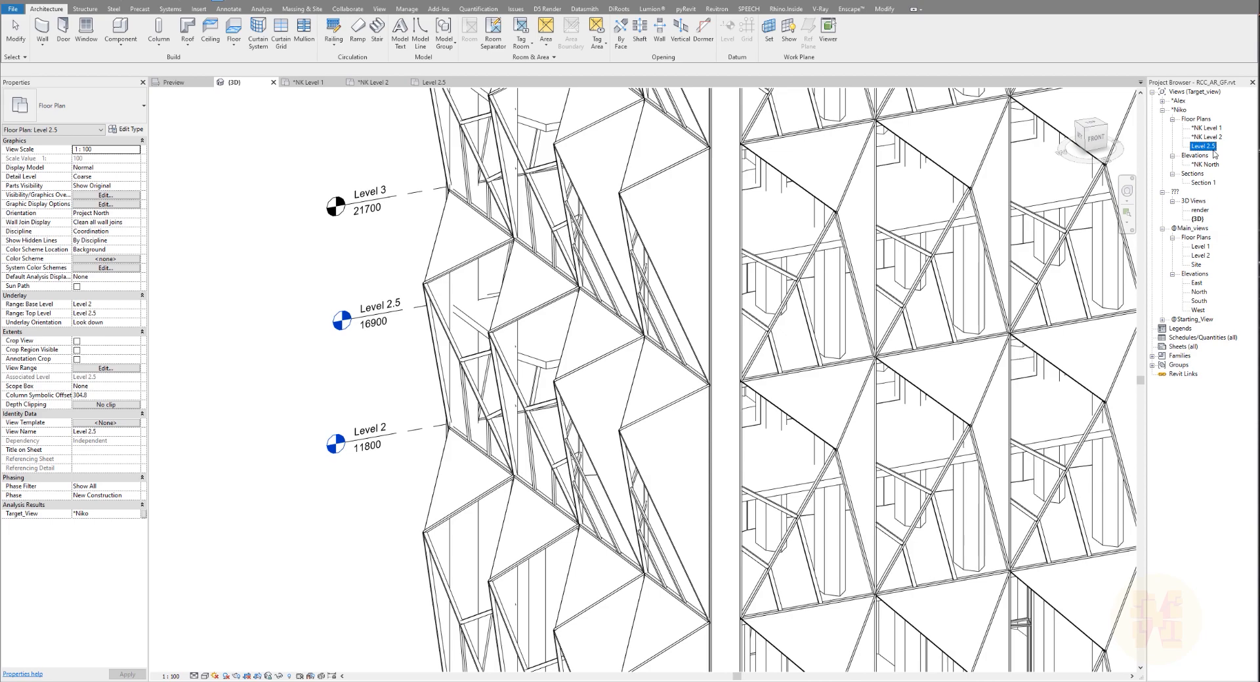
{"action": "left_click", "coordinate": [137, 515]}
{"action": "left_click", "coordinate": [136, 514]}
{"action": "left_click", "coordinate": [120, 538]}
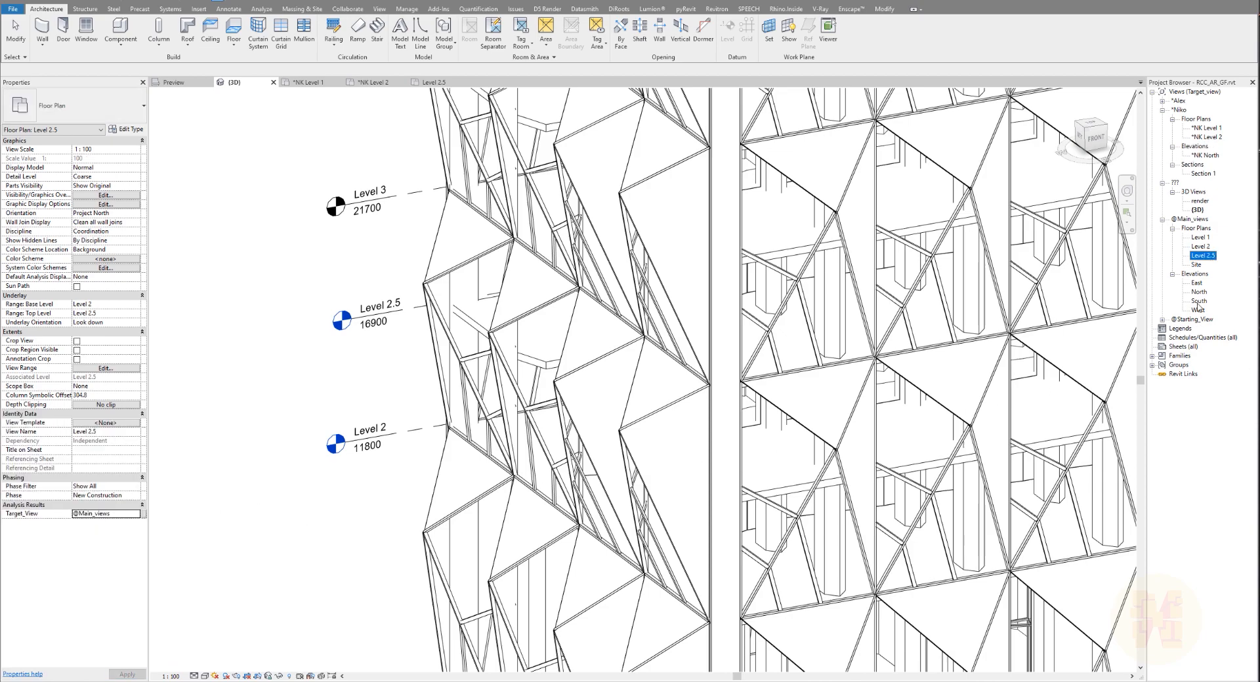
Duplicate the Level 2.5 floor plan and set the copy's Target_View parameter to the group containing the other *NK views.
{"action": "right_click", "coordinate": [1198, 260]}
{"action": "mouse_move", "coordinate": [1223, 335]}
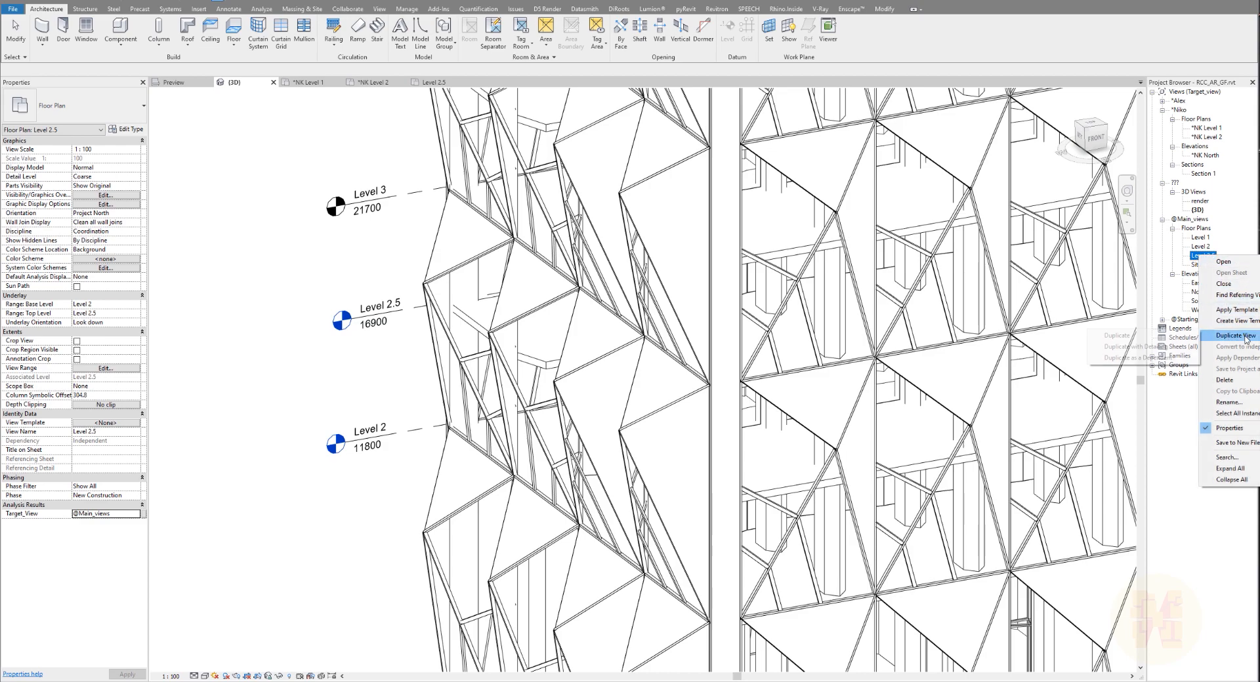
{"action": "left_click", "coordinate": [1155, 335]}
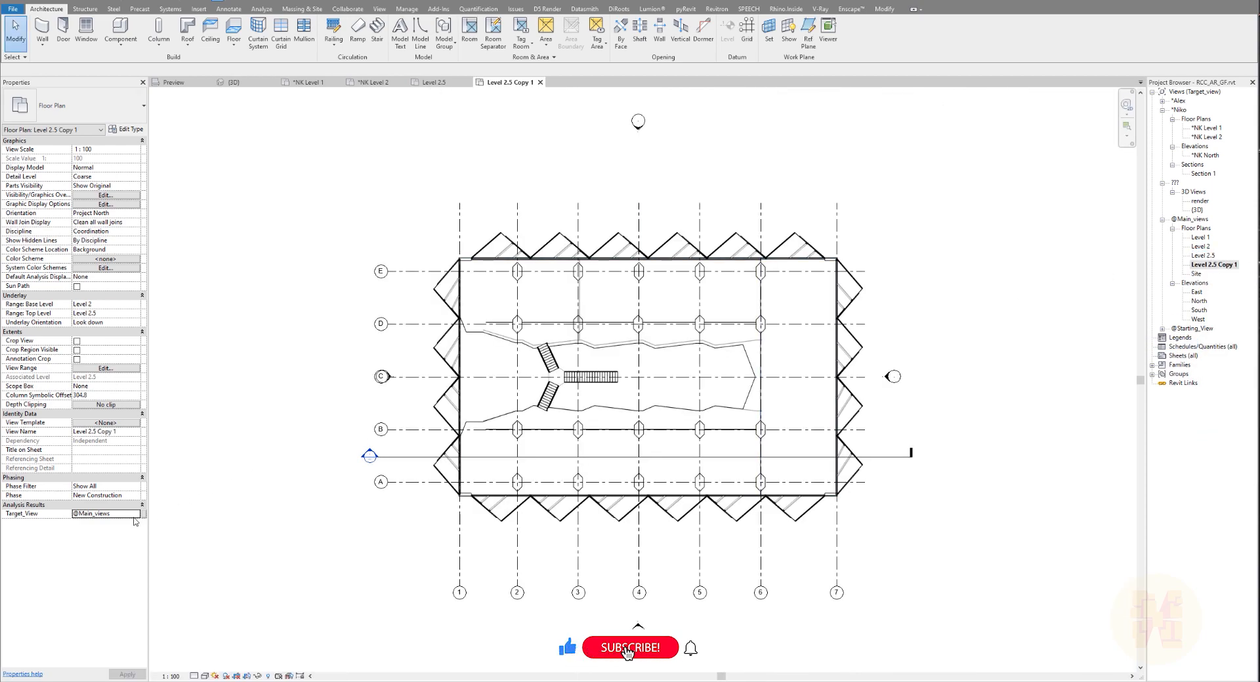
{"action": "left_click", "coordinate": [134, 515]}
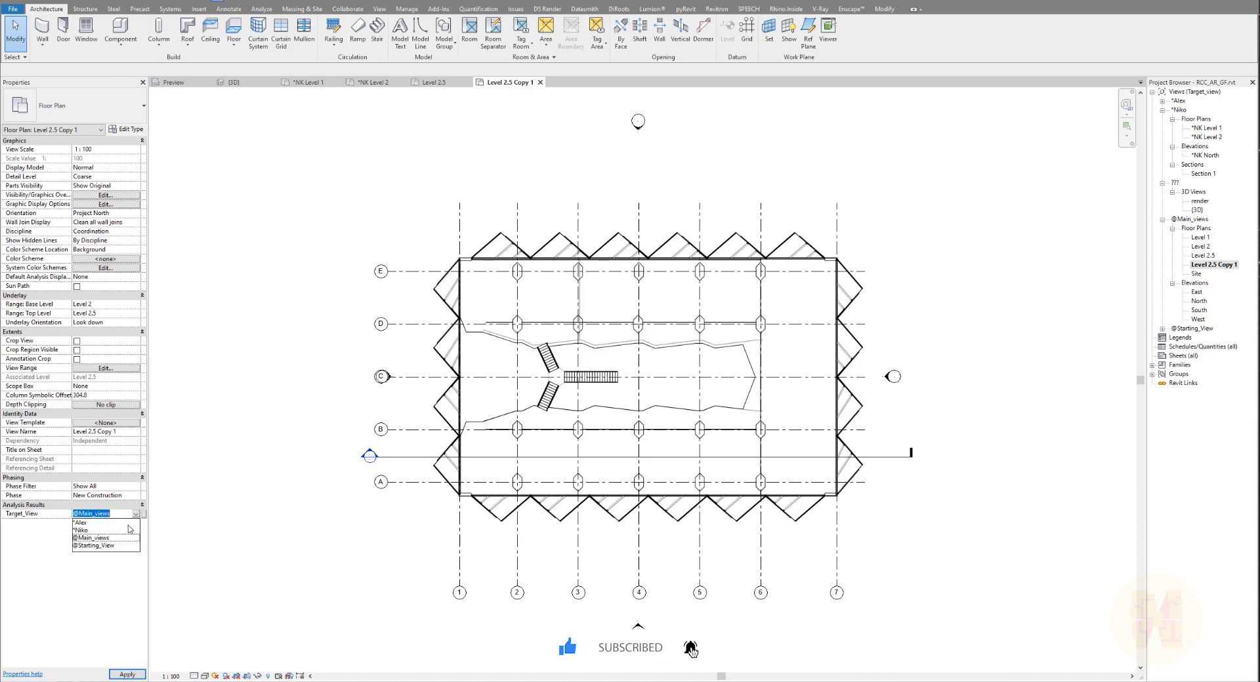
{"action": "left_click", "coordinate": [124, 530]}
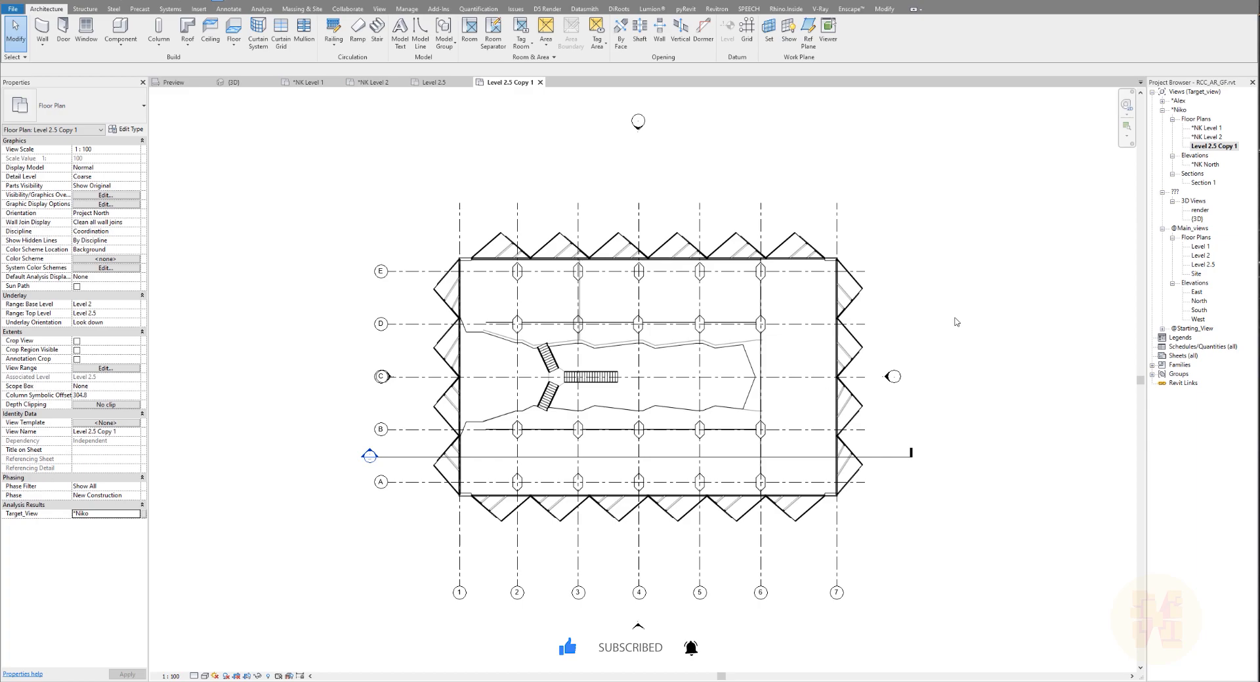
Rename the duplicated Level 2.5 floor plan to *NK Level 2.5.
{"action": "right_click", "coordinate": [1223, 148]}
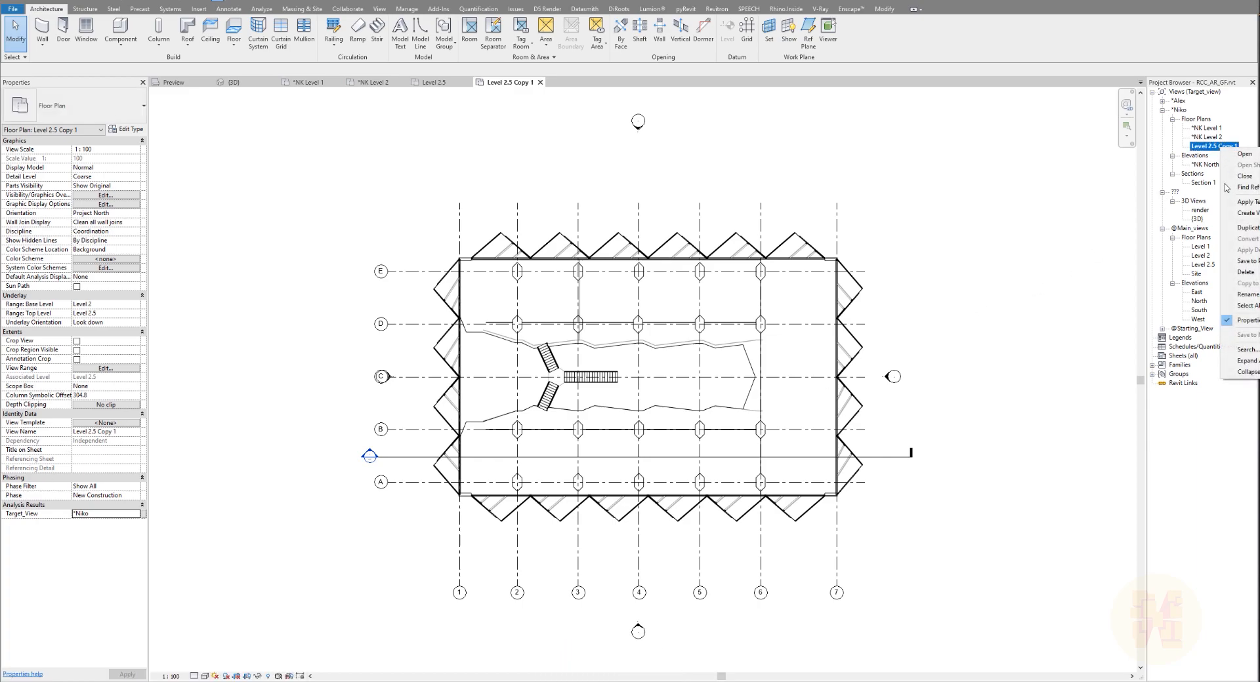
{"action": "left_click", "coordinate": [1239, 297]}
{"action": "left_click", "coordinate": [1240, 149]}
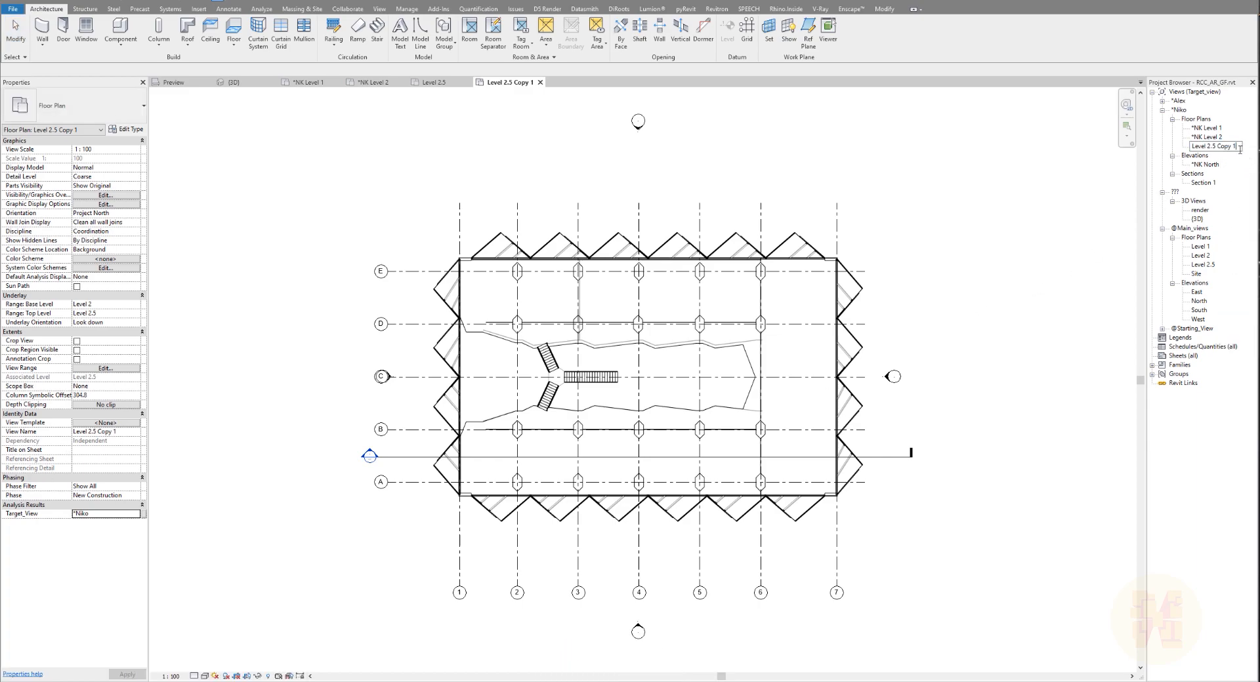
{"action": "key", "text": "BackSpace"}
{"action": "key", "text": "BackSpace"}
{"action": "key", "text": "BackSpace"}
{"action": "type", "text": "*NK"}
{"action": "key", "text": "Return"}
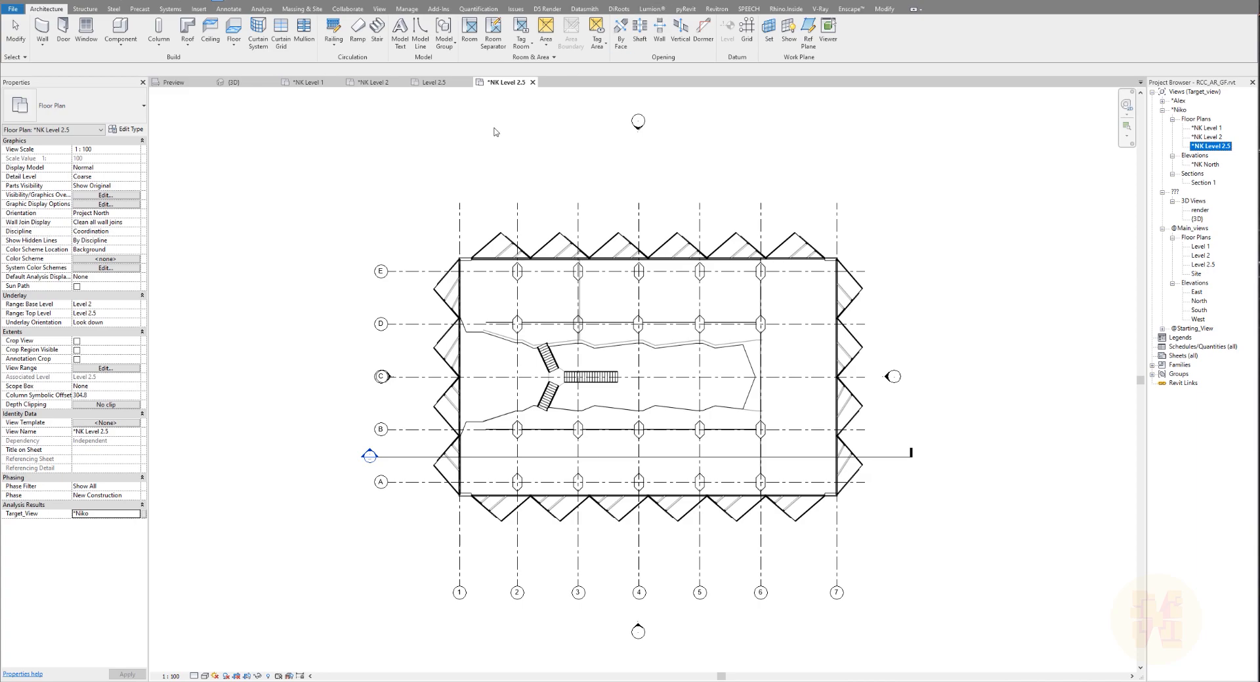
Examine the building's levels and facade as a whole in the 3D view.
{"action": "left_click", "coordinate": [246, 83]}
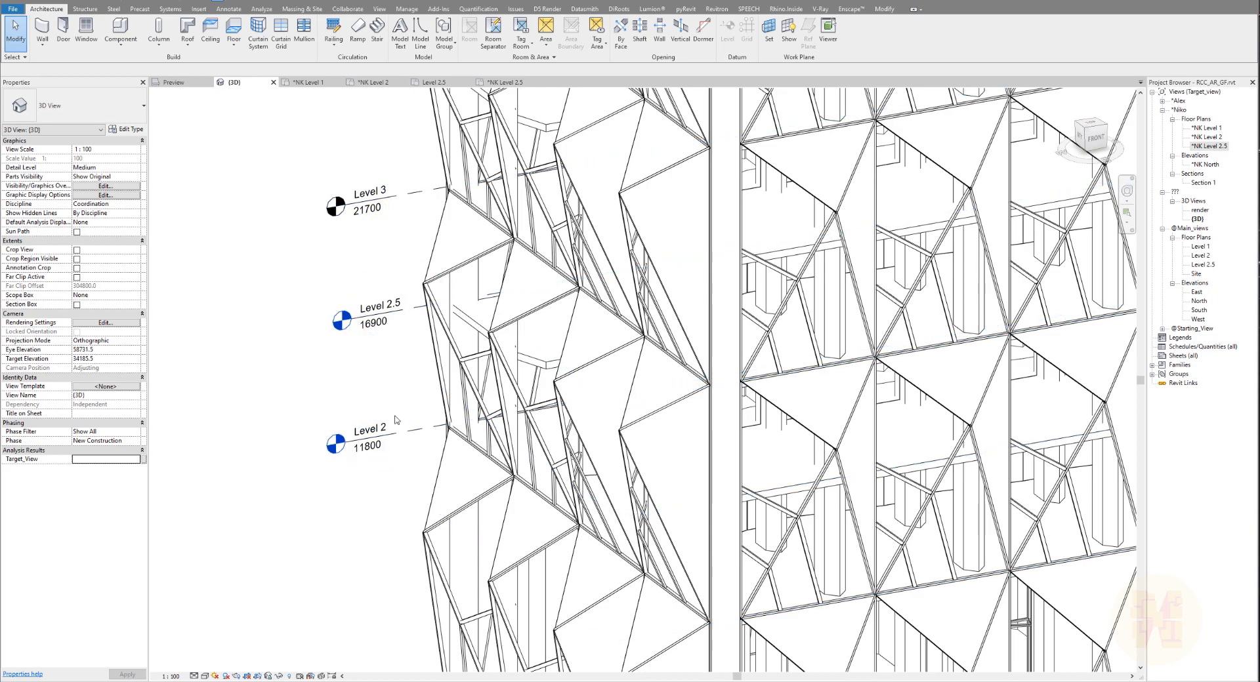
{"action": "scroll", "coordinate": [357, 458], "scroll_direction": "down", "scroll_amount": 3}
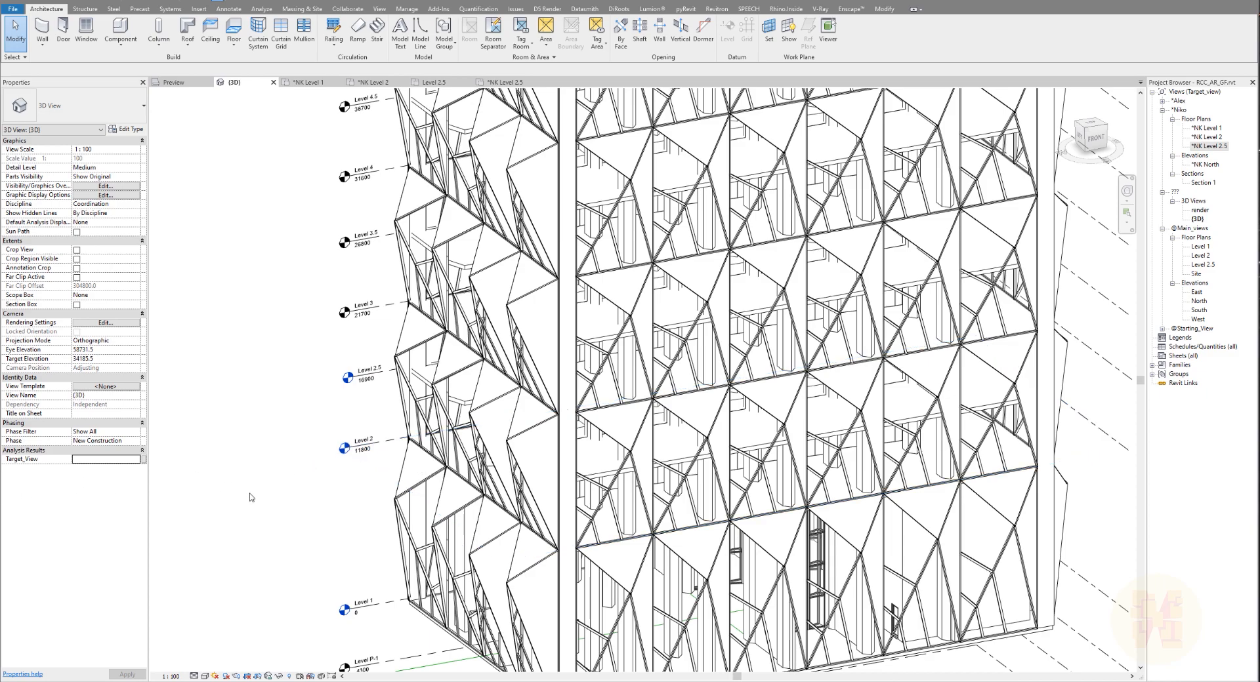
{"action": "scroll", "coordinate": [256, 501], "scroll_direction": "down", "scroll_amount": 5}
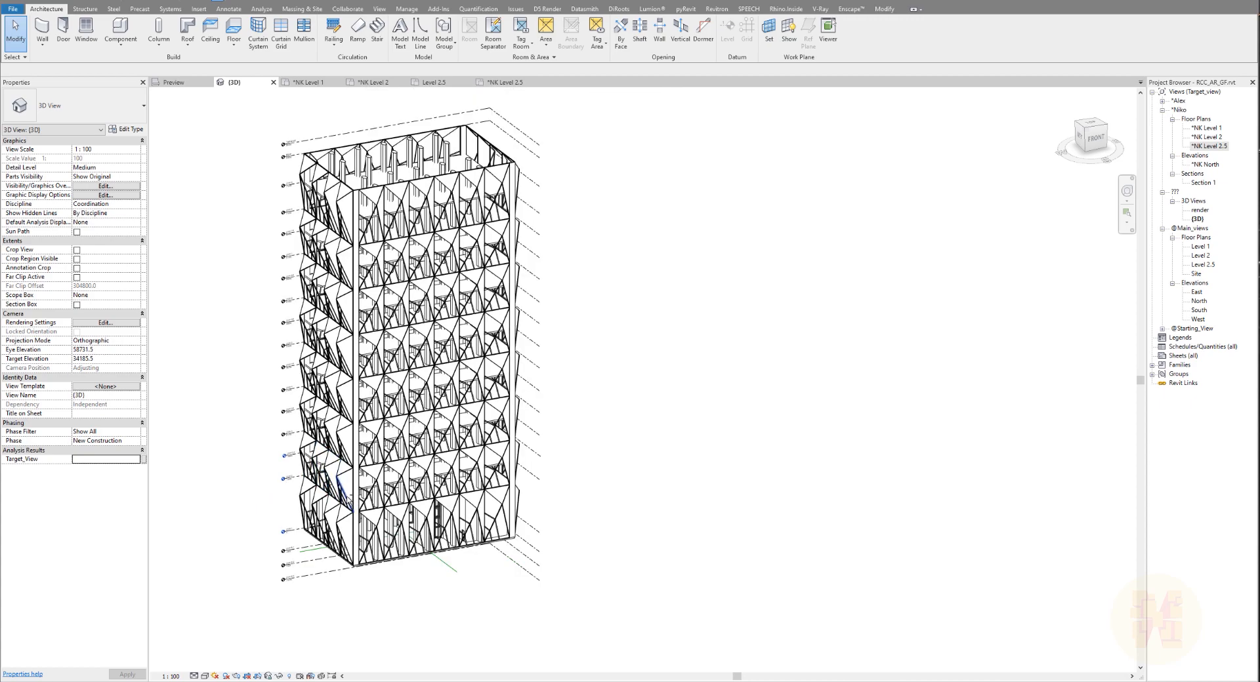
{"action": "middle_click_drag", "start_coordinate": [354, 500], "coordinate": [551, 511], "text": "shift"}
{"action": "scroll", "coordinate": [551, 512], "scroll_direction": "up", "scroll_amount": 3}
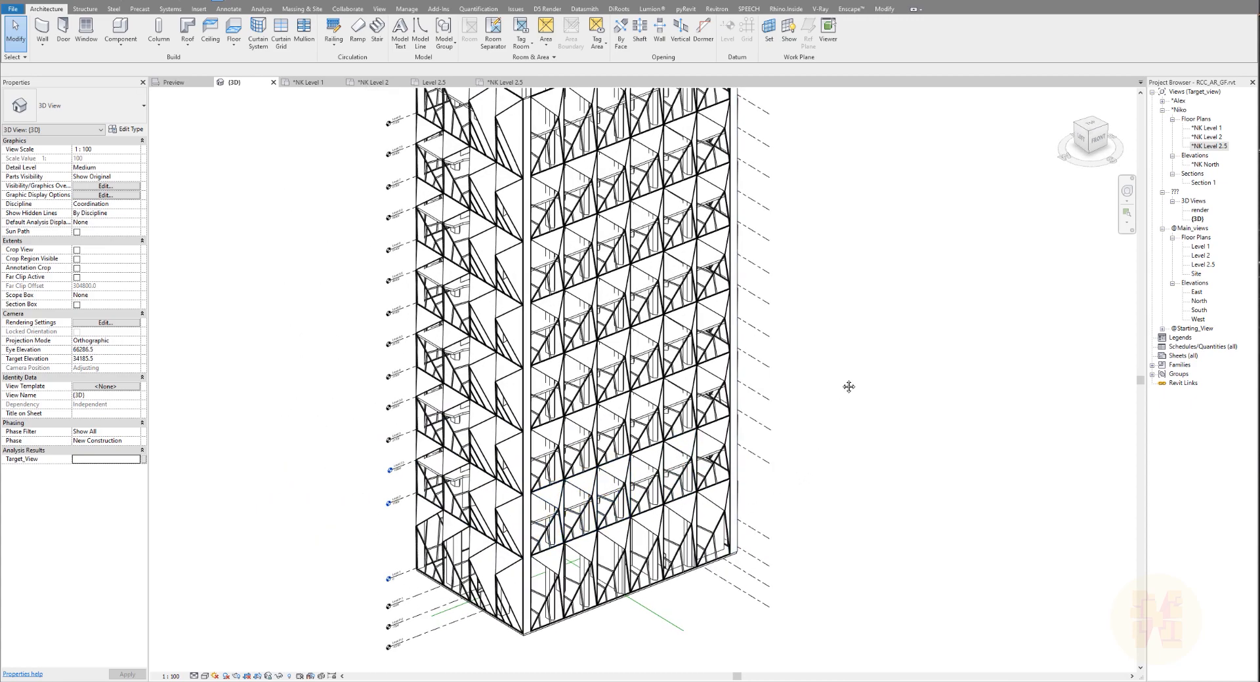
{"action": "middle_click_drag", "start_coordinate": [844, 387], "coordinate": [859, 454]}
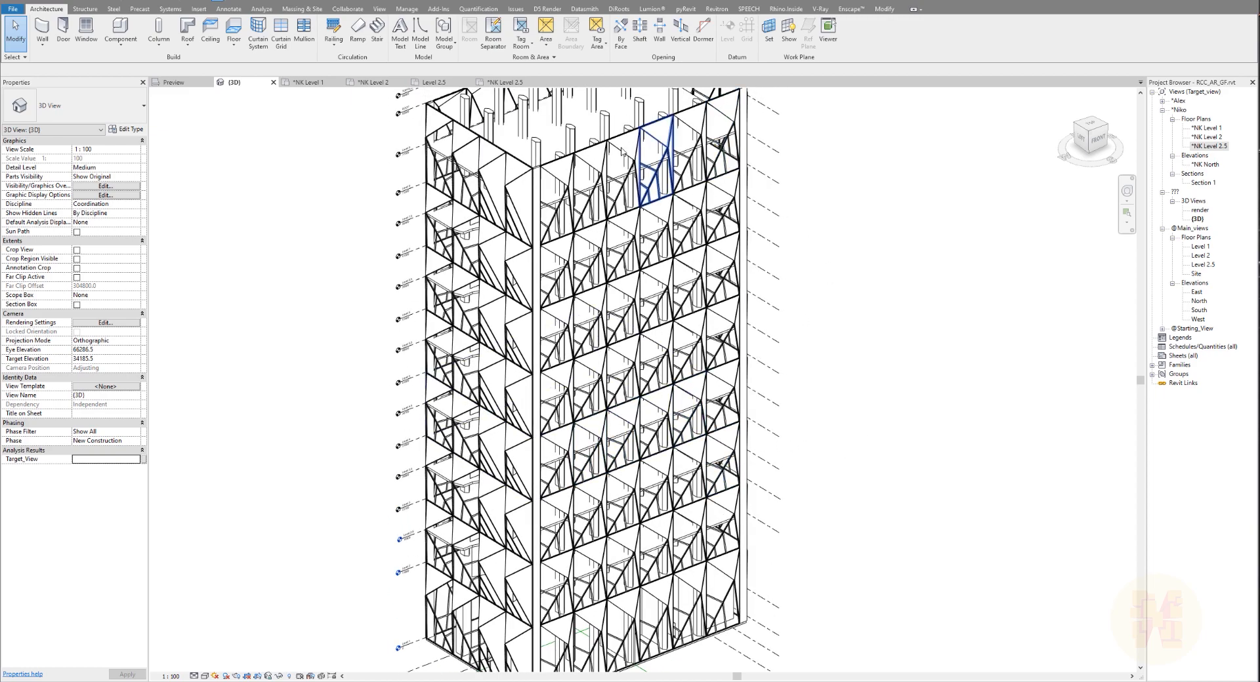
Return to the *NK Level 2.5 plan, close the inactive views, and inspect the Typical_Floor model group.
{"action": "left_click", "coordinate": [506, 83]}
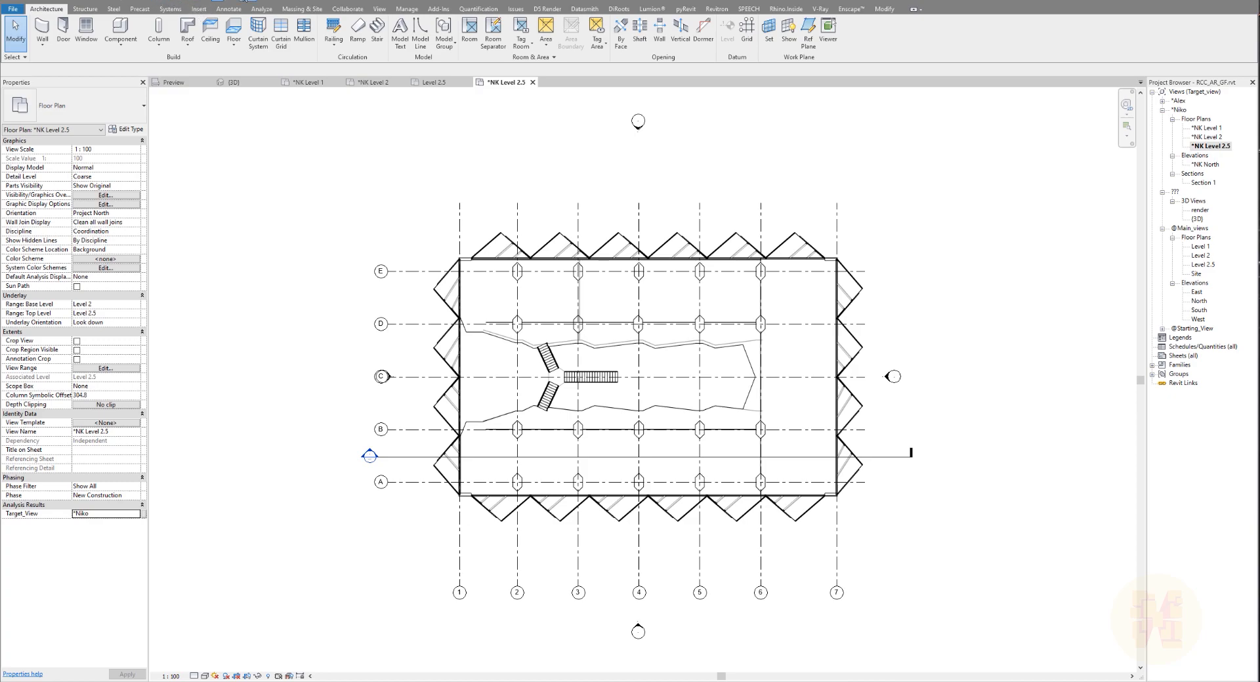
{"action": "left_click", "coordinate": [231, 1]}
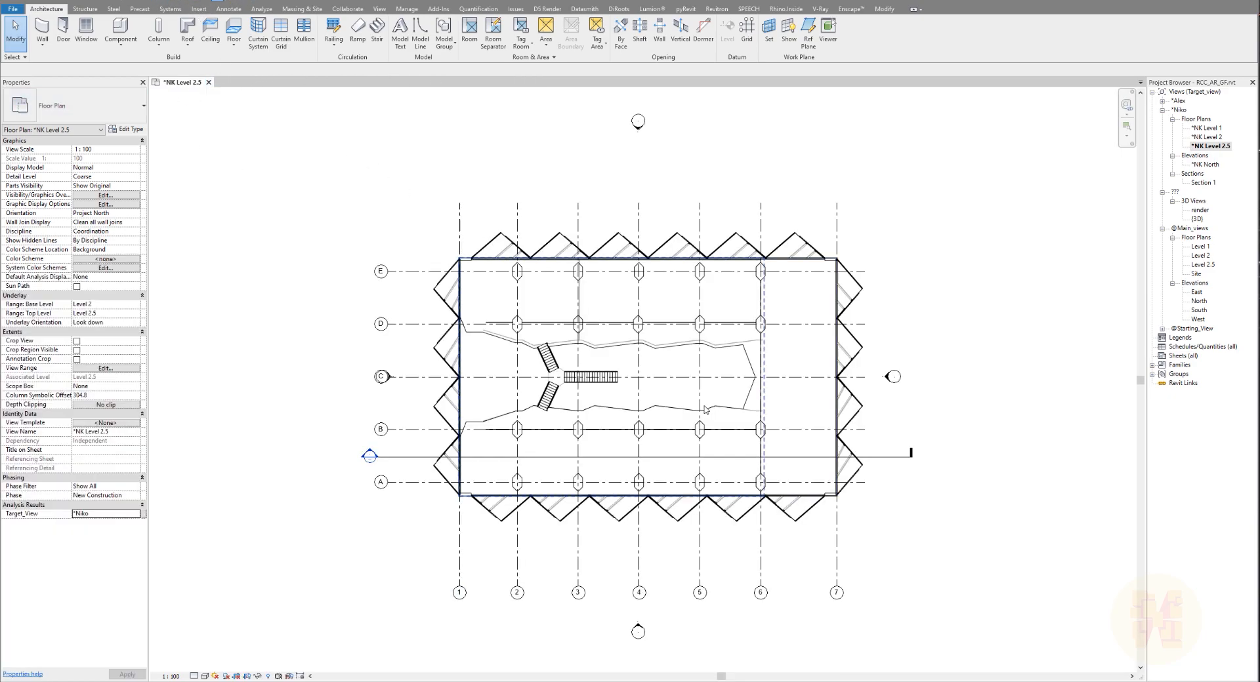
{"action": "scroll", "coordinate": [653, 445], "scroll_direction": "up", "scroll_amount": 2}
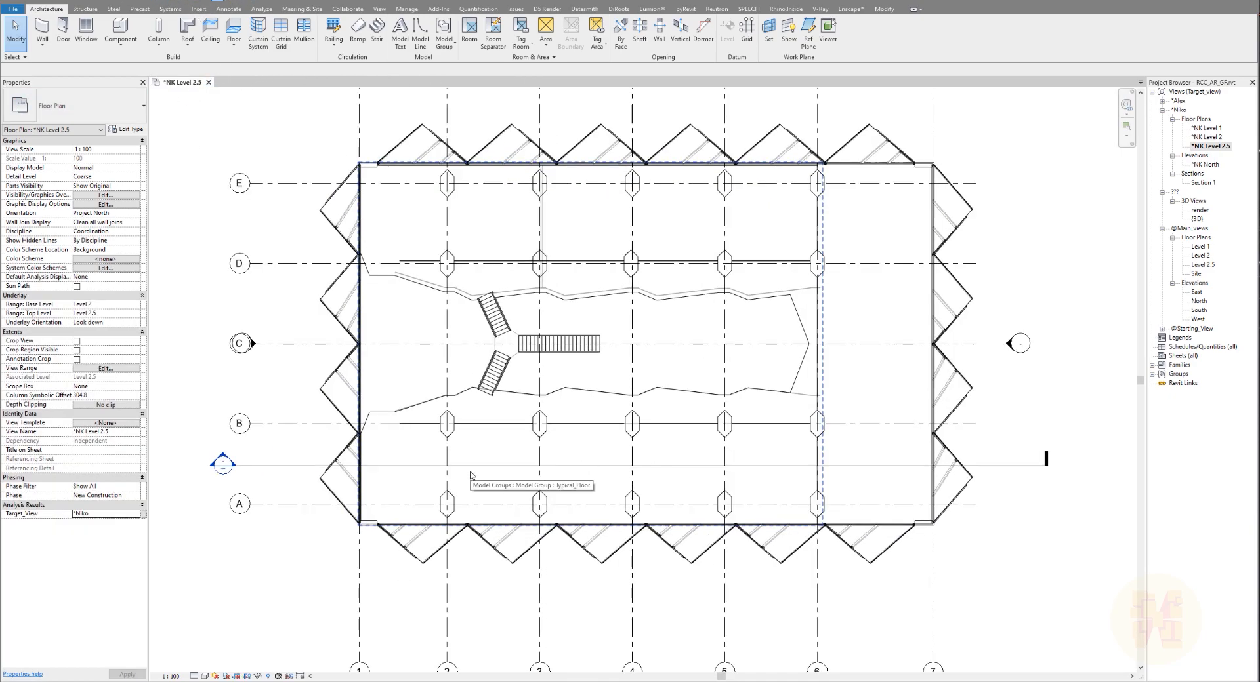
{"action": "left_click", "coordinate": [498, 454]}
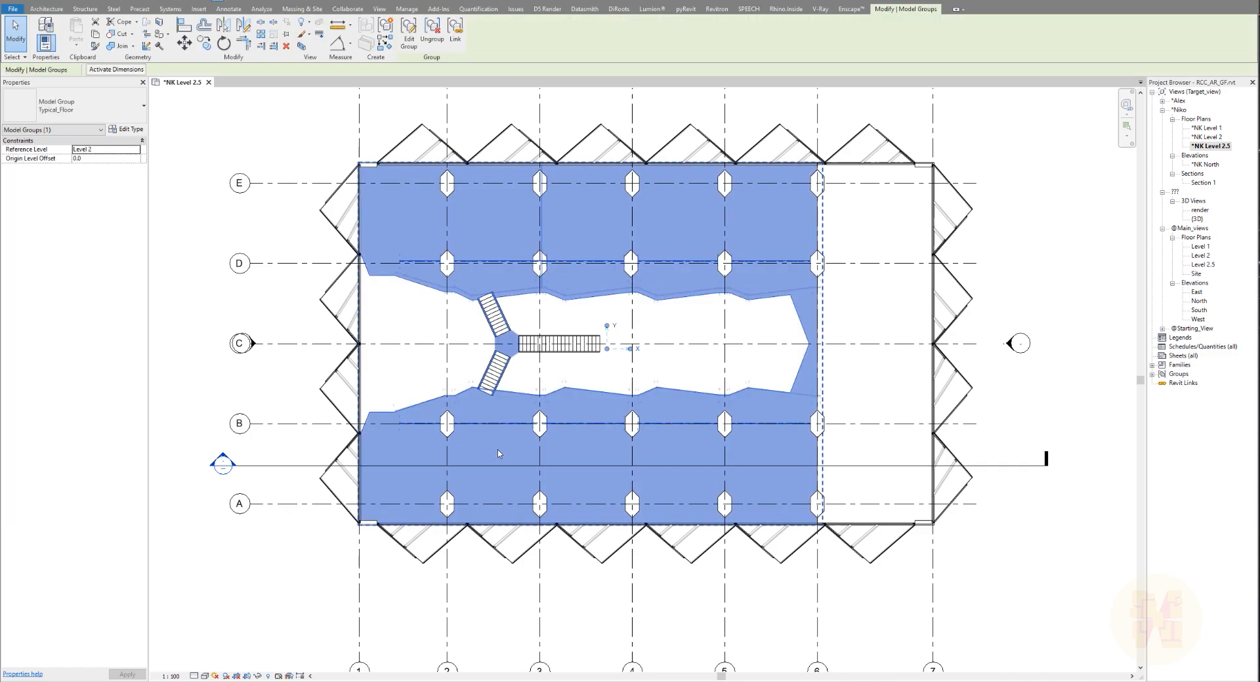
{"action": "scroll", "coordinate": [498, 452], "scroll_direction": "up", "scroll_amount": 2}
{"action": "left_click", "coordinate": [326, 354]}
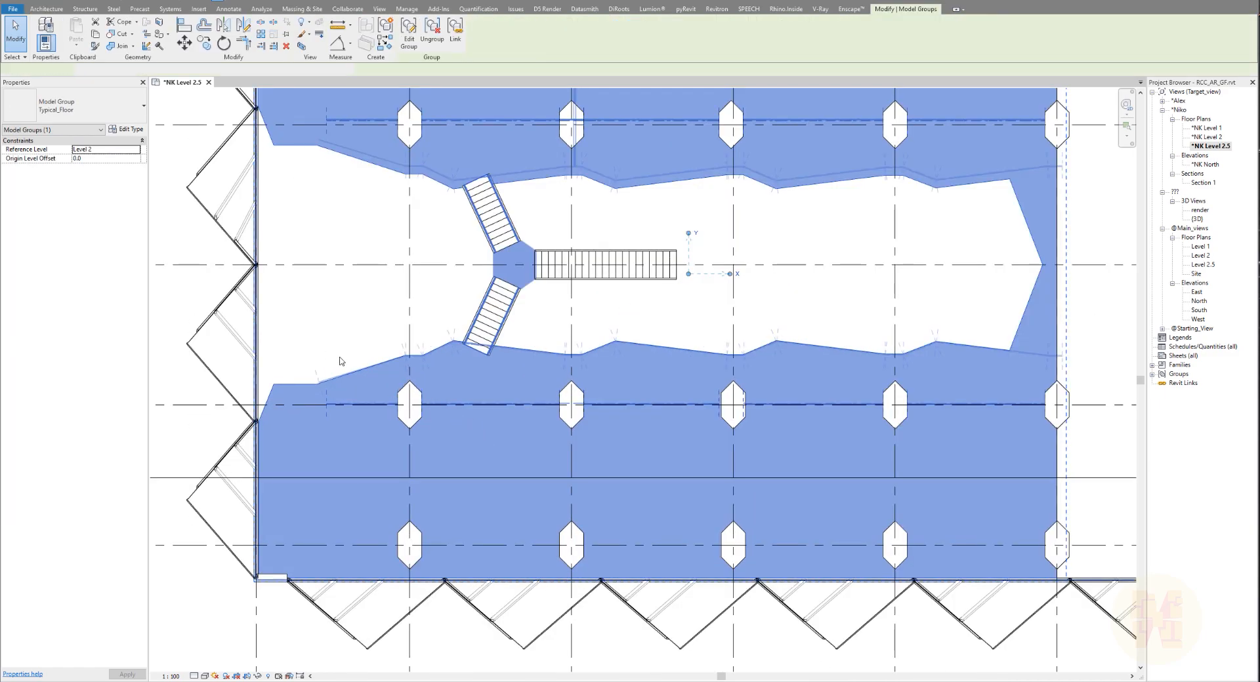
{"action": "left_click", "coordinate": [451, 443]}
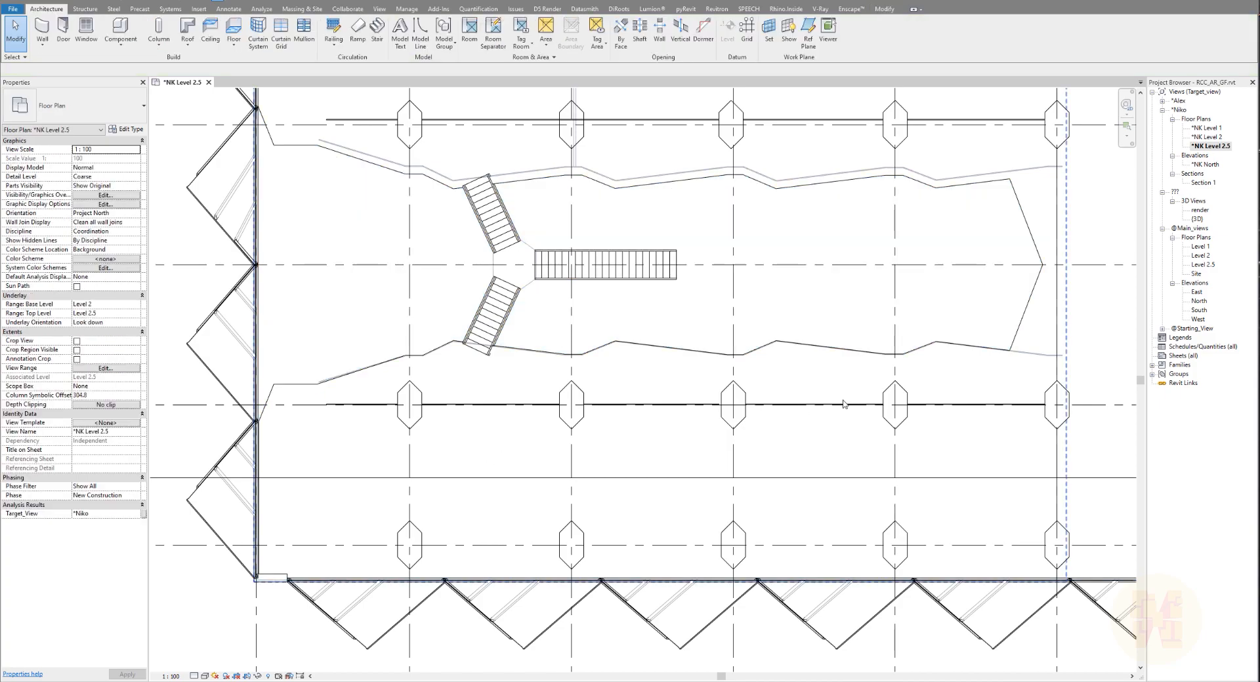
Copy the 14-Typical Floor_2.jpg raster image from the Level 2.5 floor plan to the clipboard.
{"action": "double_click", "coordinate": [1201, 264]}
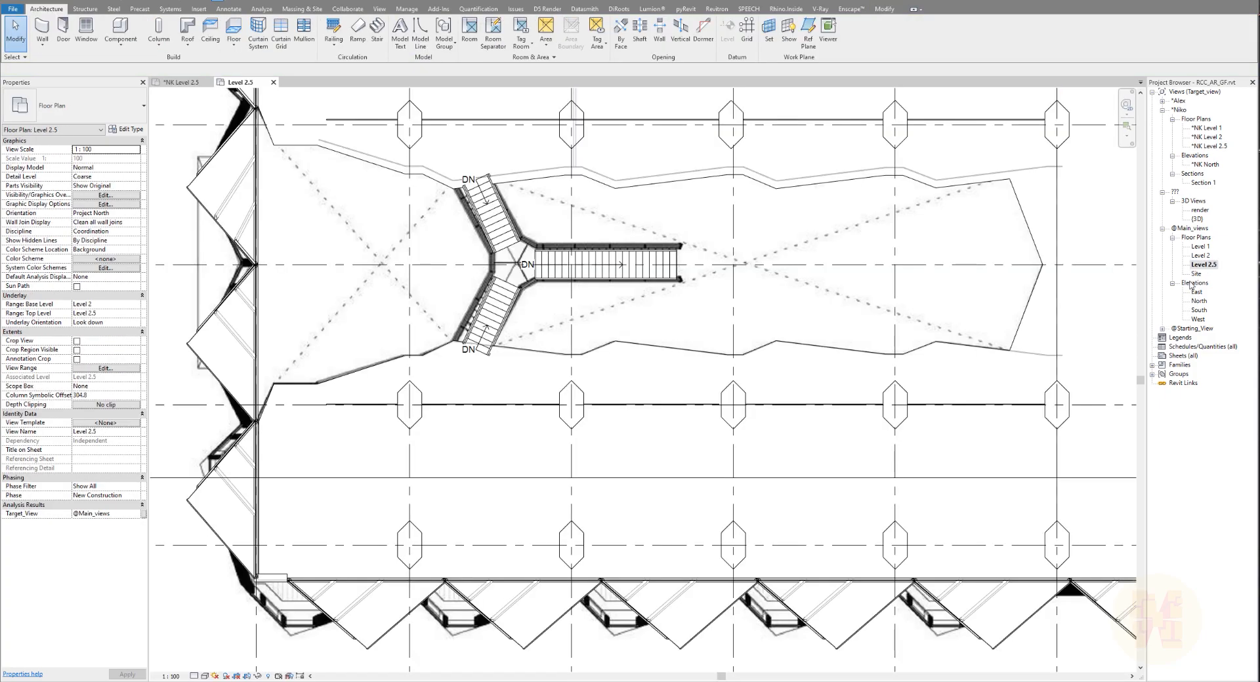
{"action": "left_click", "coordinate": [395, 282]}
{"action": "scroll", "coordinate": [395, 282], "scroll_direction": "down", "scroll_amount": 2}
{"action": "scroll", "coordinate": [395, 282], "scroll_direction": "down", "scroll_amount": 3}
{"action": "middle_click_drag", "start_coordinate": [398, 323], "coordinate": [433, 349]}
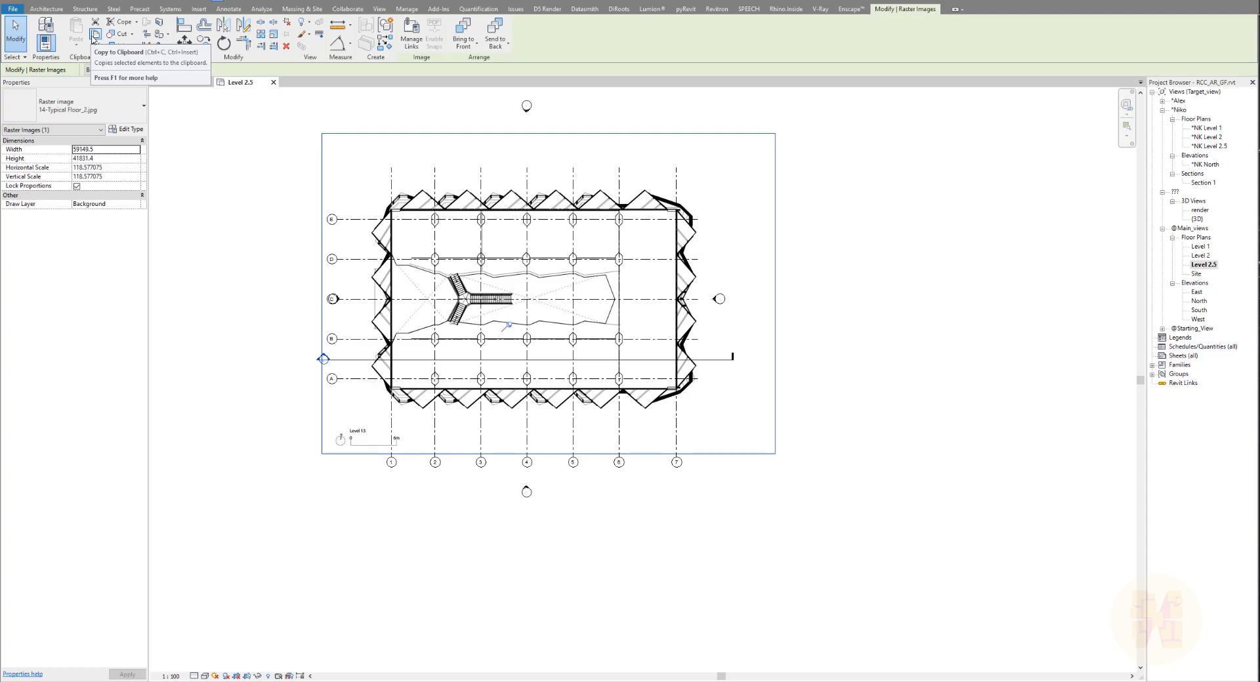
Paste the copied raster image into the *NK Level 2.5 floor plan, aligned to the selected view.
{"action": "double_click", "coordinate": [1214, 146]}
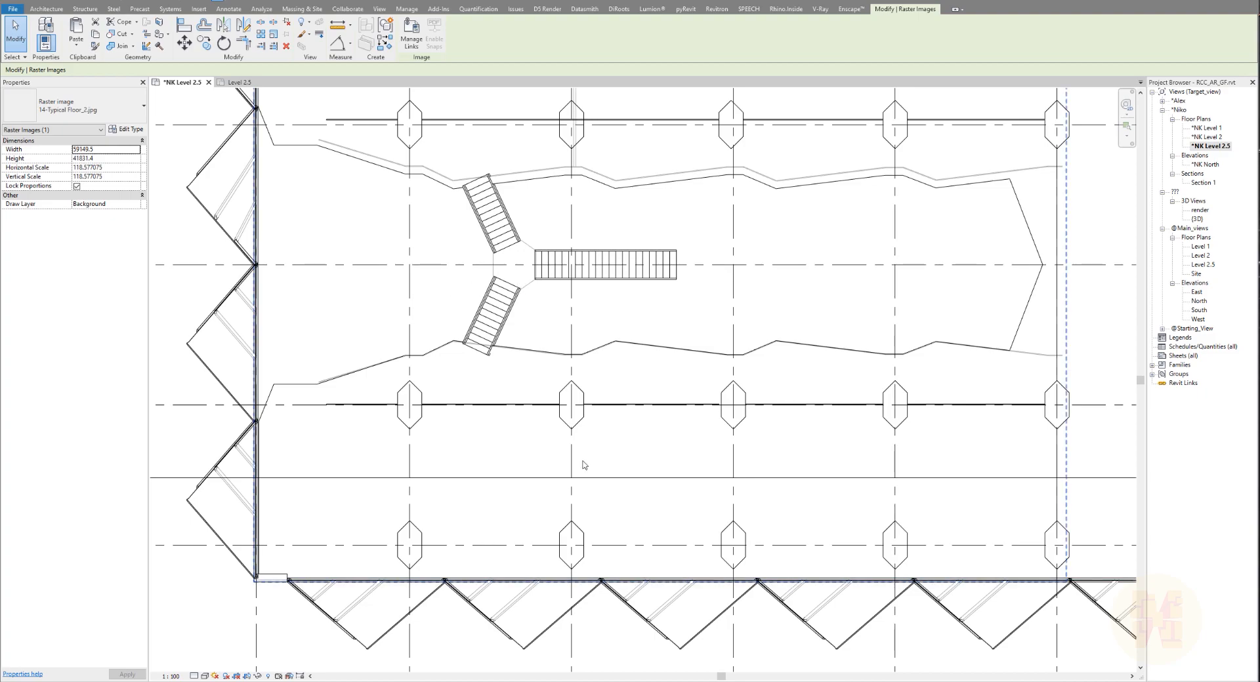
{"action": "scroll", "coordinate": [582, 467], "scroll_direction": "down", "scroll_amount": 2}
{"action": "left_click", "coordinate": [75, 43]}
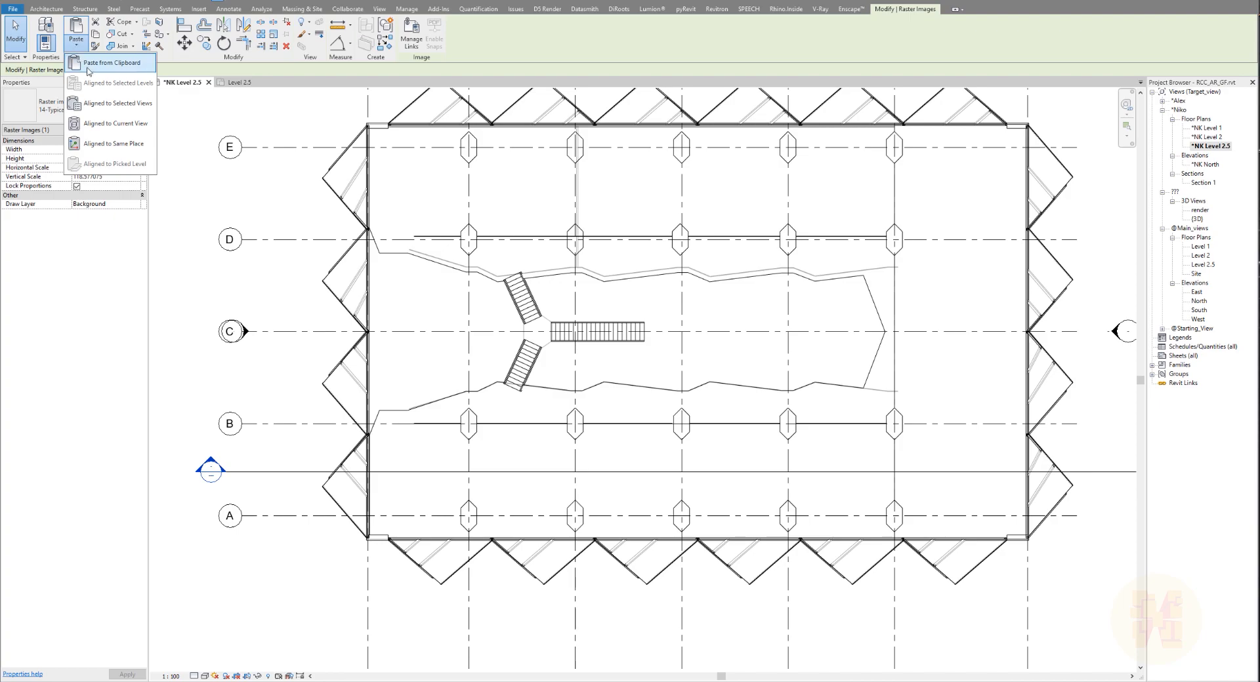
{"action": "left_click", "coordinate": [112, 103]}
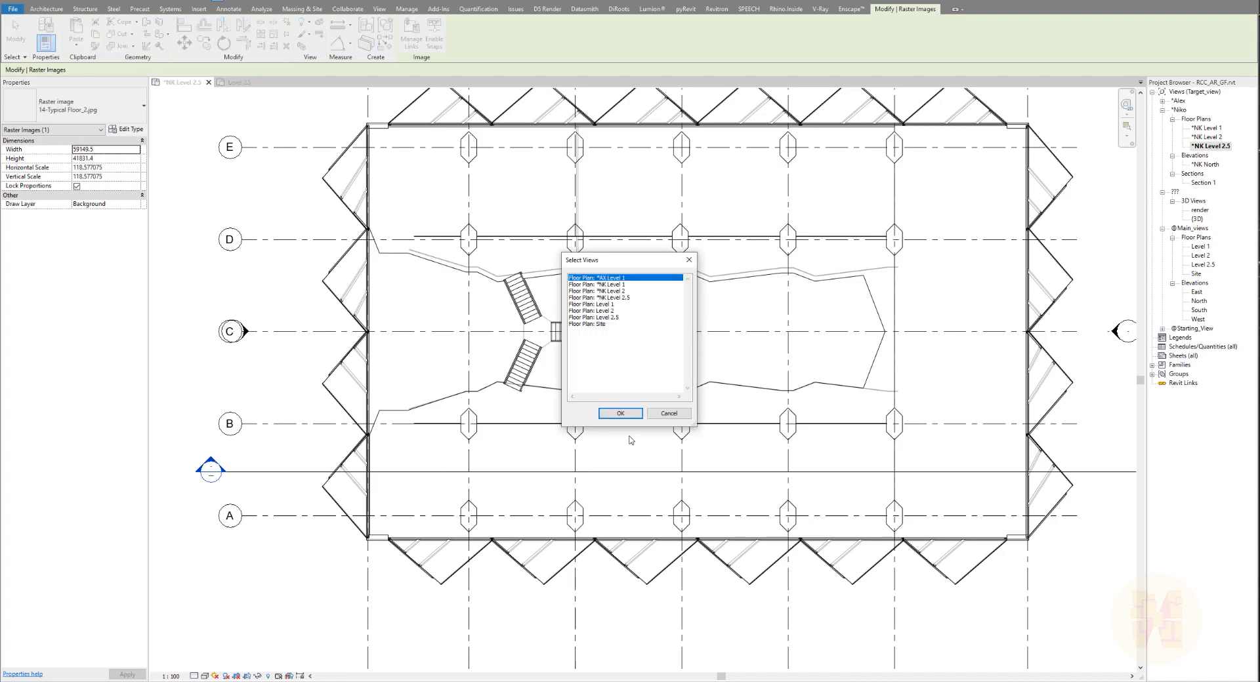
{"action": "left_click", "coordinate": [620, 298]}
{"action": "left_click", "coordinate": [617, 413]}
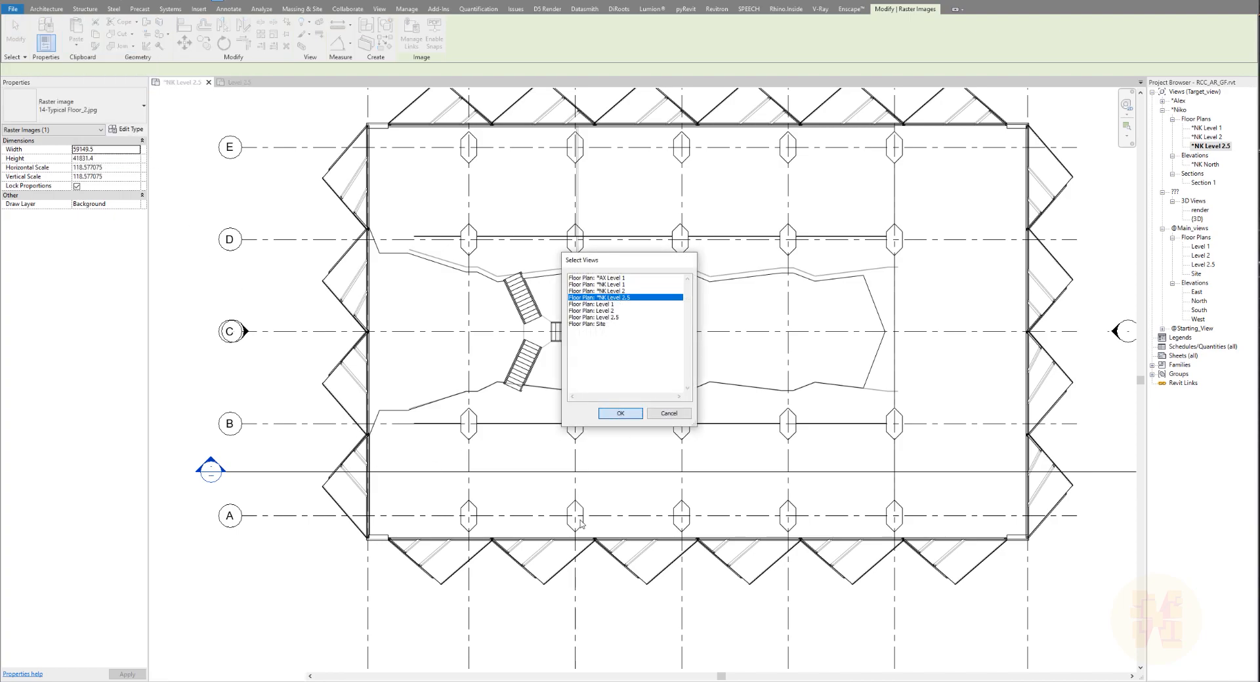
Check the placement of the pasted raster image against the grids in the *NK Level 2.5 plan.
{"action": "scroll", "coordinate": [467, 326], "scroll_direction": "down", "scroll_amount": 3}
{"action": "left_click", "coordinate": [267, 472]}
{"action": "scroll", "coordinate": [367, 423], "scroll_direction": "up", "scroll_amount": 3}
{"action": "left_click", "coordinate": [342, 426]}
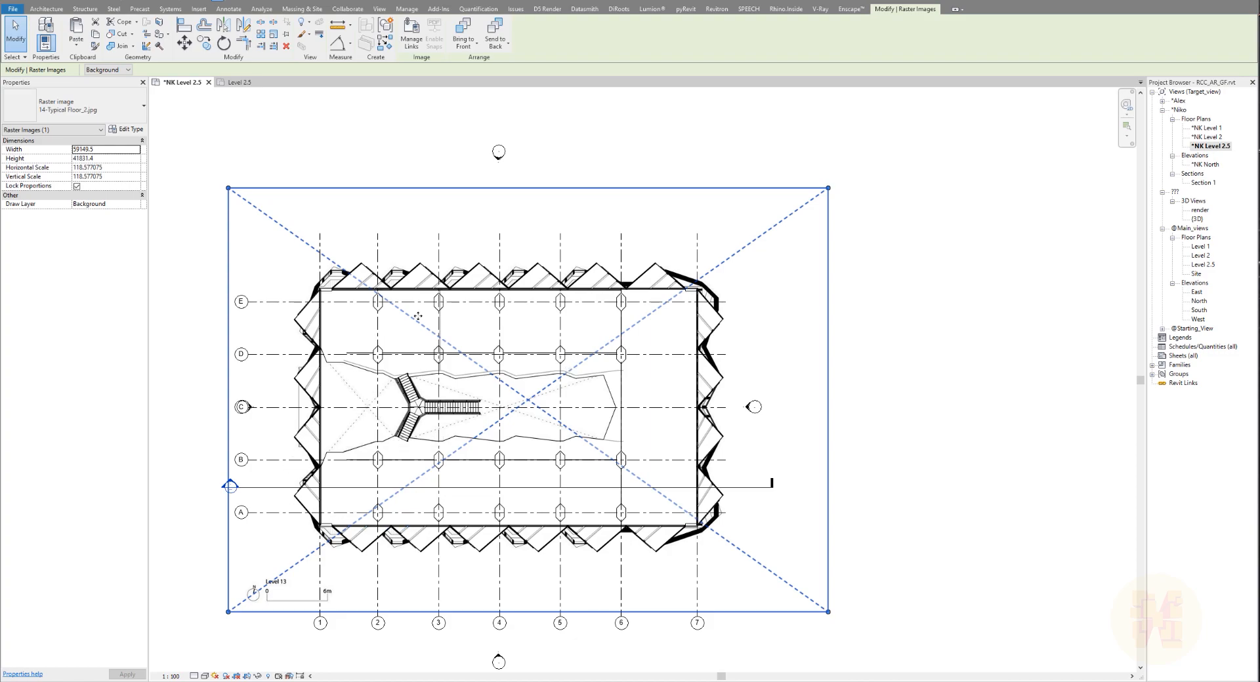
{"action": "scroll", "coordinate": [372, 538], "scroll_direction": "up", "scroll_amount": 3}
{"action": "key", "text": "Escape"}
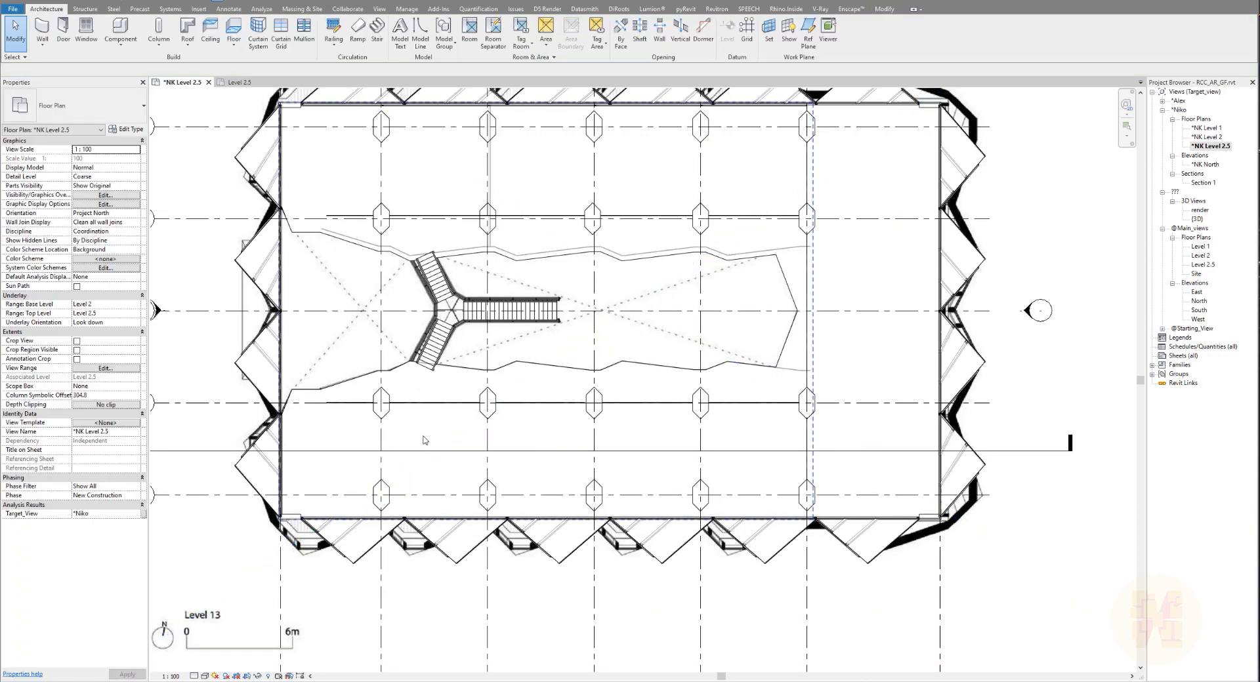
Check the Typical_Floor model group and the Generic 300mm floor as elements covering the raster image.
{"action": "left_click", "coordinate": [427, 438]}
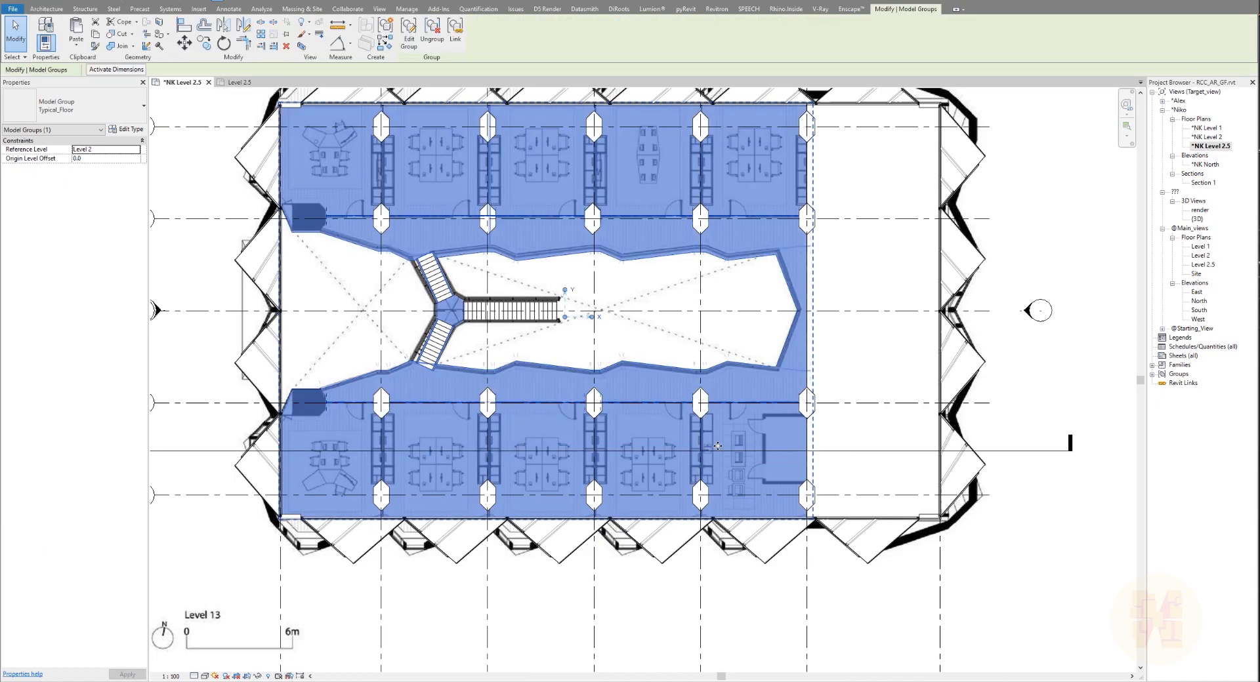
{"action": "left_click", "coordinate": [813, 416]}
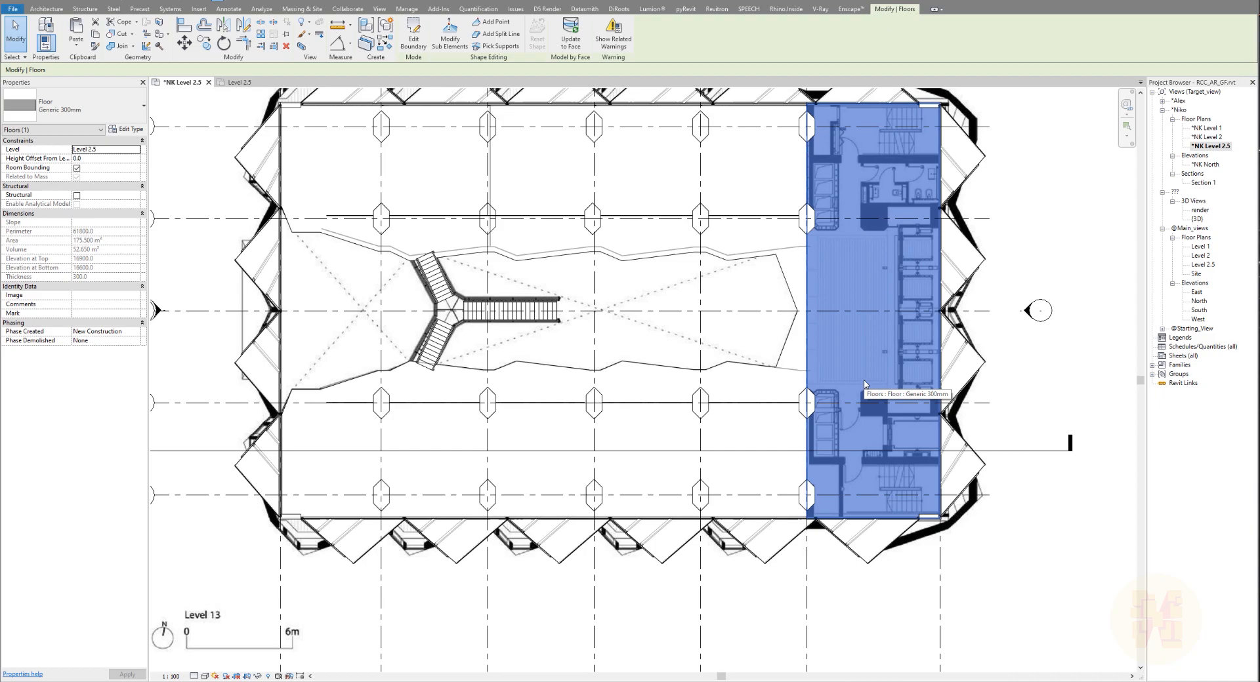
{"action": "key", "text": "Delete"}
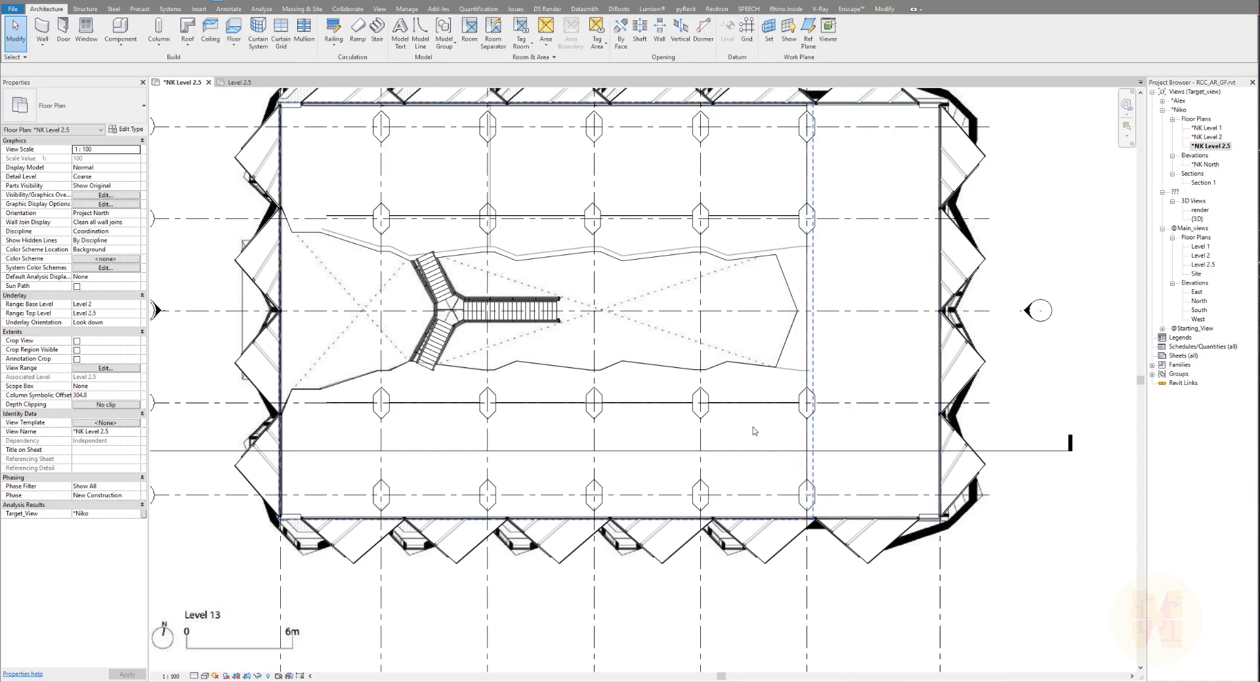
Hide the Floors category in the *NK Level 2.5 plan through the Visibility/Graphic Overrides.
{"action": "key", "text": "v"}
{"action": "key", "text": "g"}
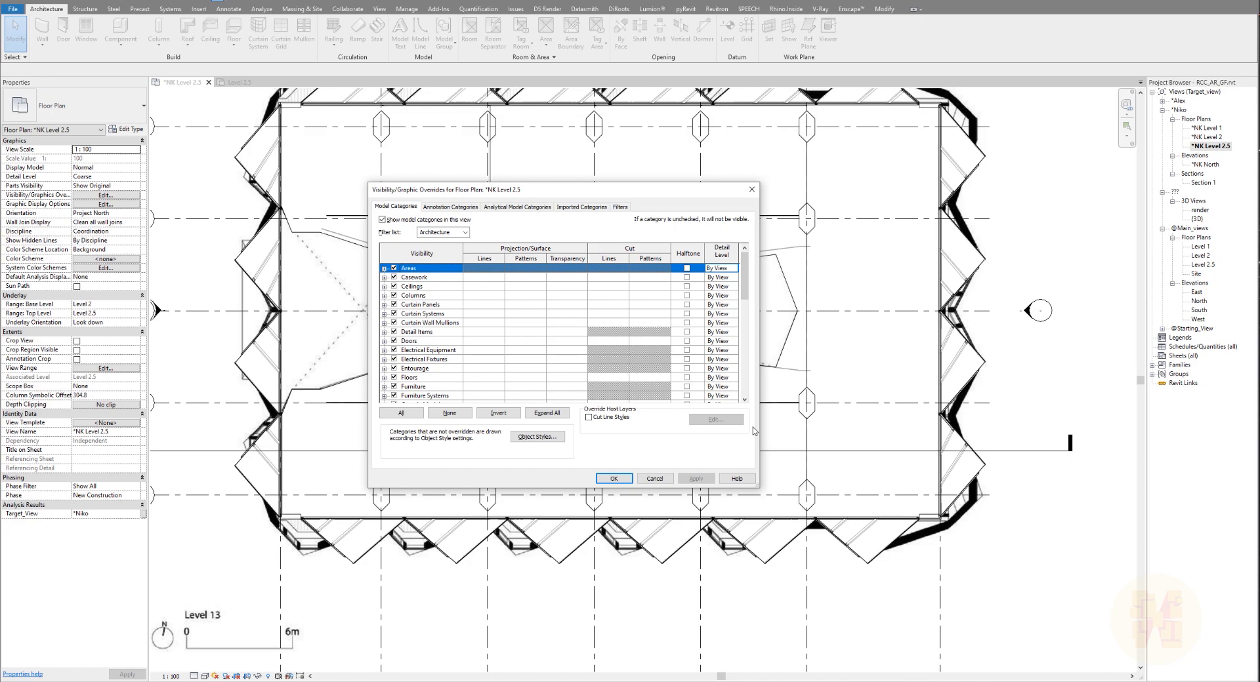
{"action": "scroll", "coordinate": [481, 319], "scroll_direction": "down", "scroll_amount": 1}
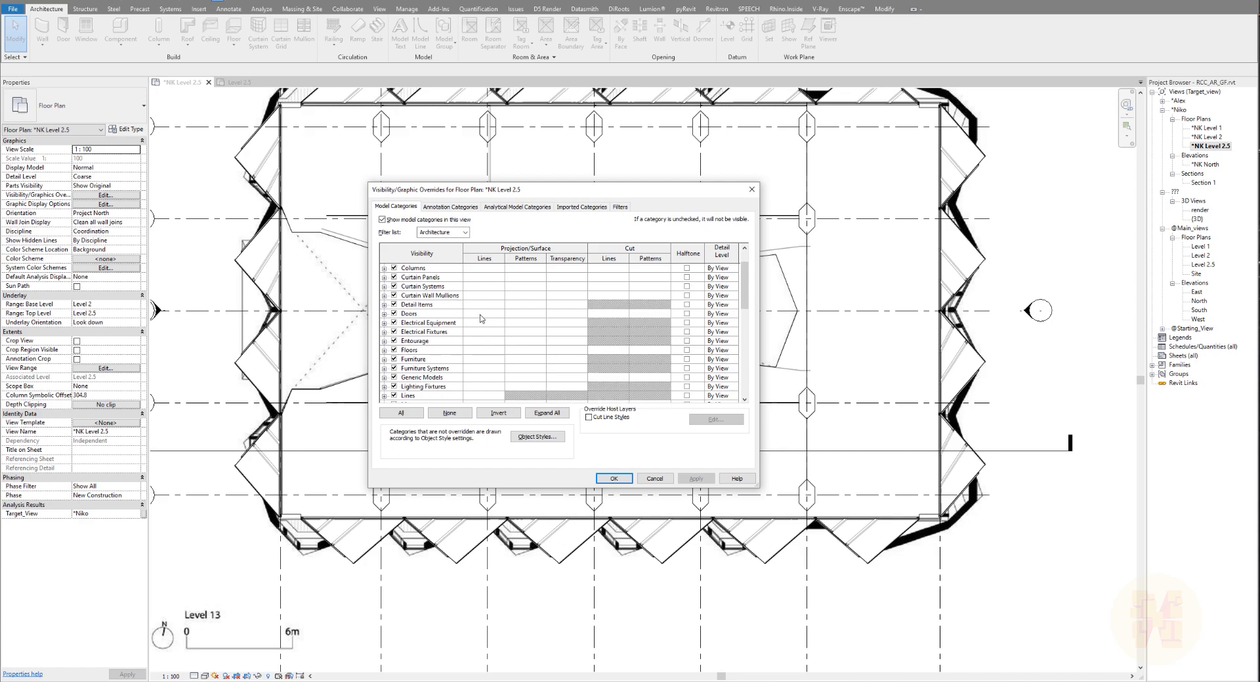
{"action": "scroll", "coordinate": [481, 319], "scroll_direction": "down", "scroll_amount": 1}
{"action": "left_click", "coordinate": [393, 340]}
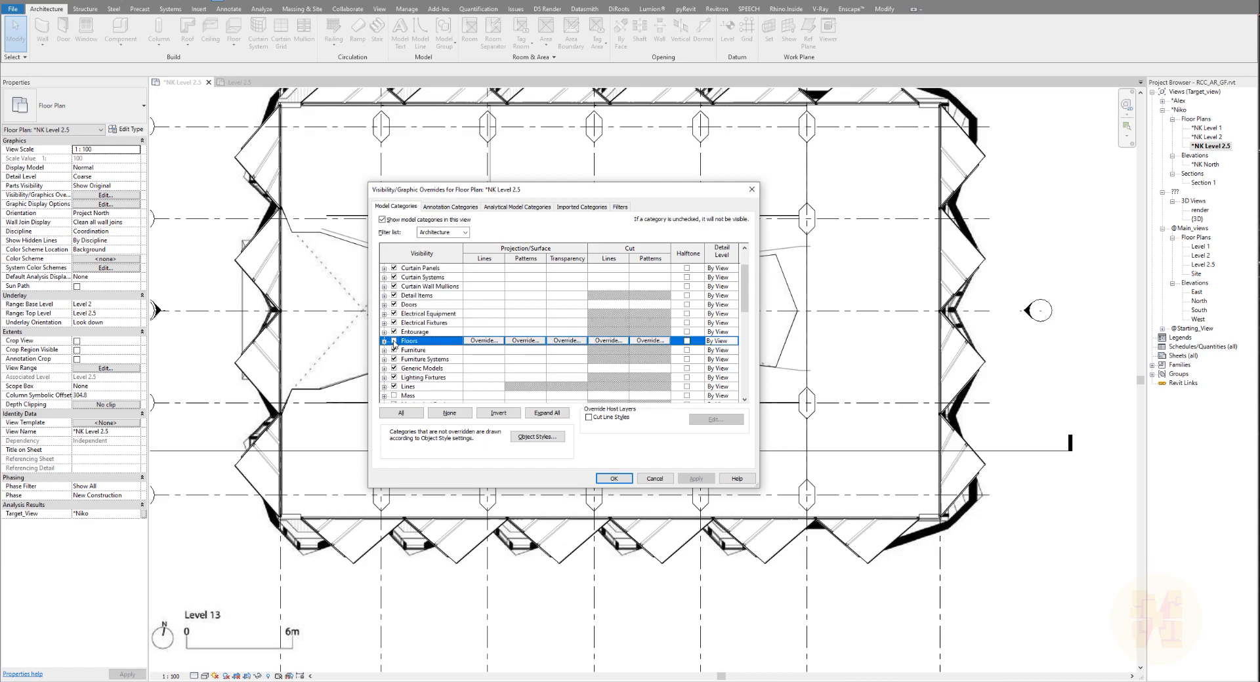
{"action": "left_click", "coordinate": [624, 482]}
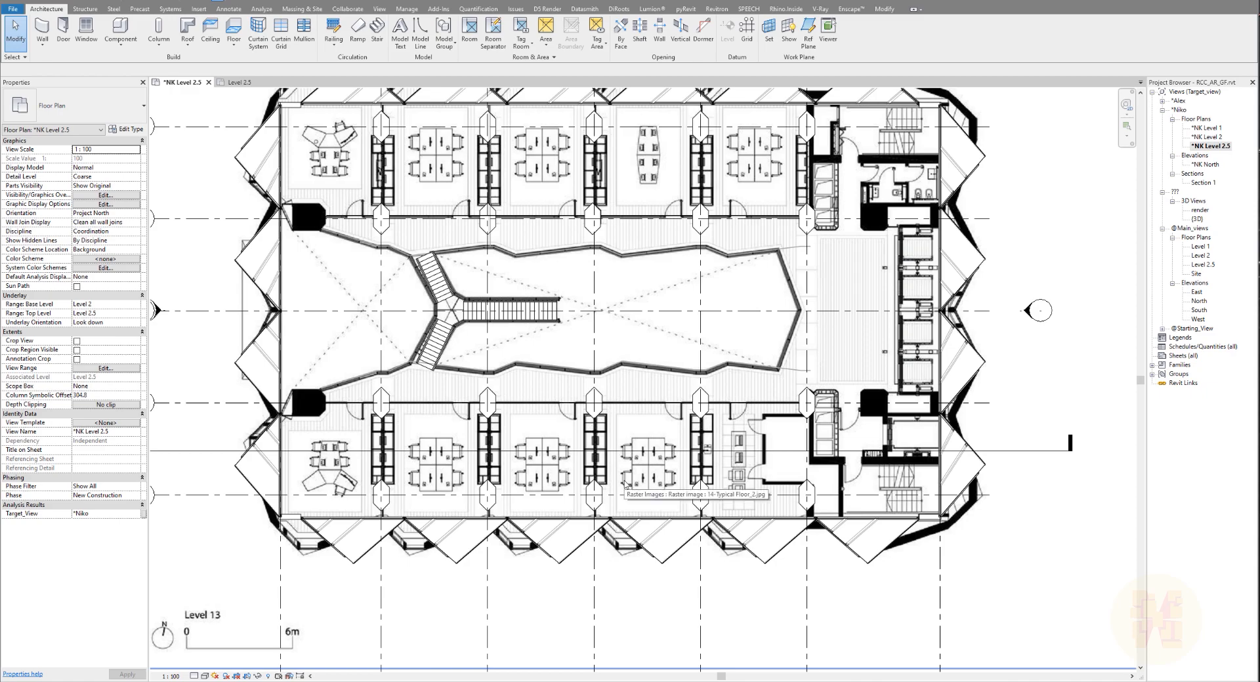
{"action": "scroll", "coordinate": [368, 412], "scroll_direction": "up", "scroll_amount": 5}
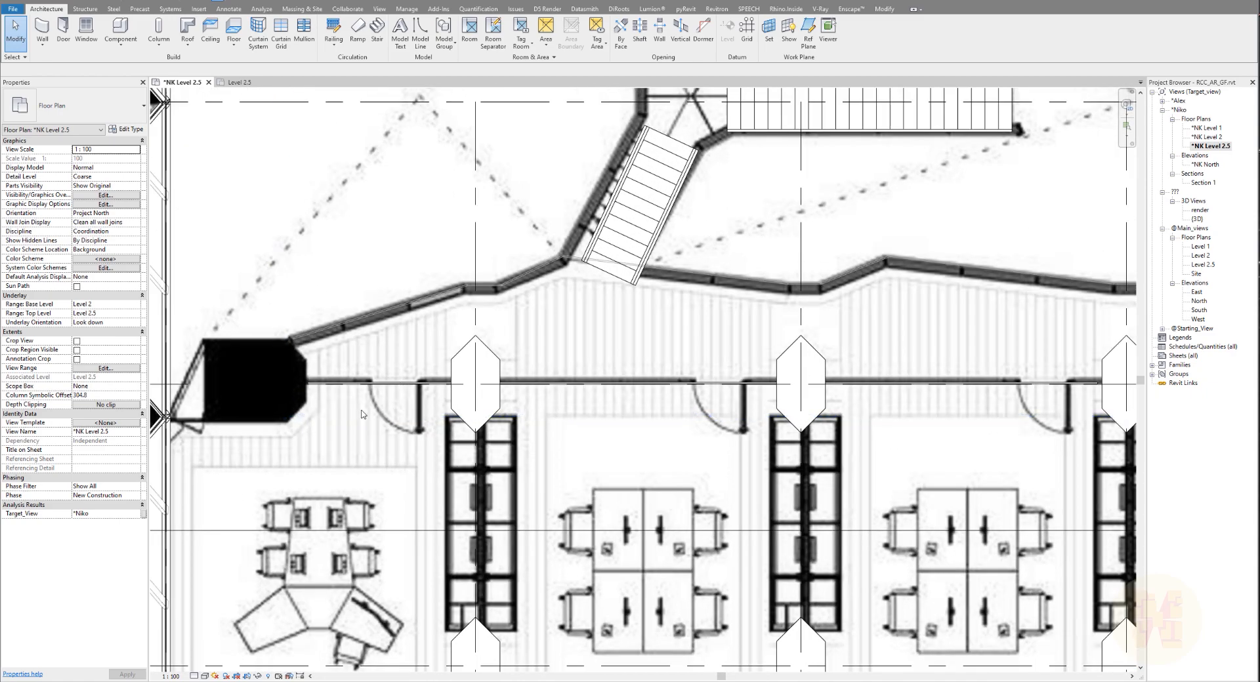
{"action": "middle_click_drag", "start_coordinate": [563, 492], "coordinate": [477, 393]}
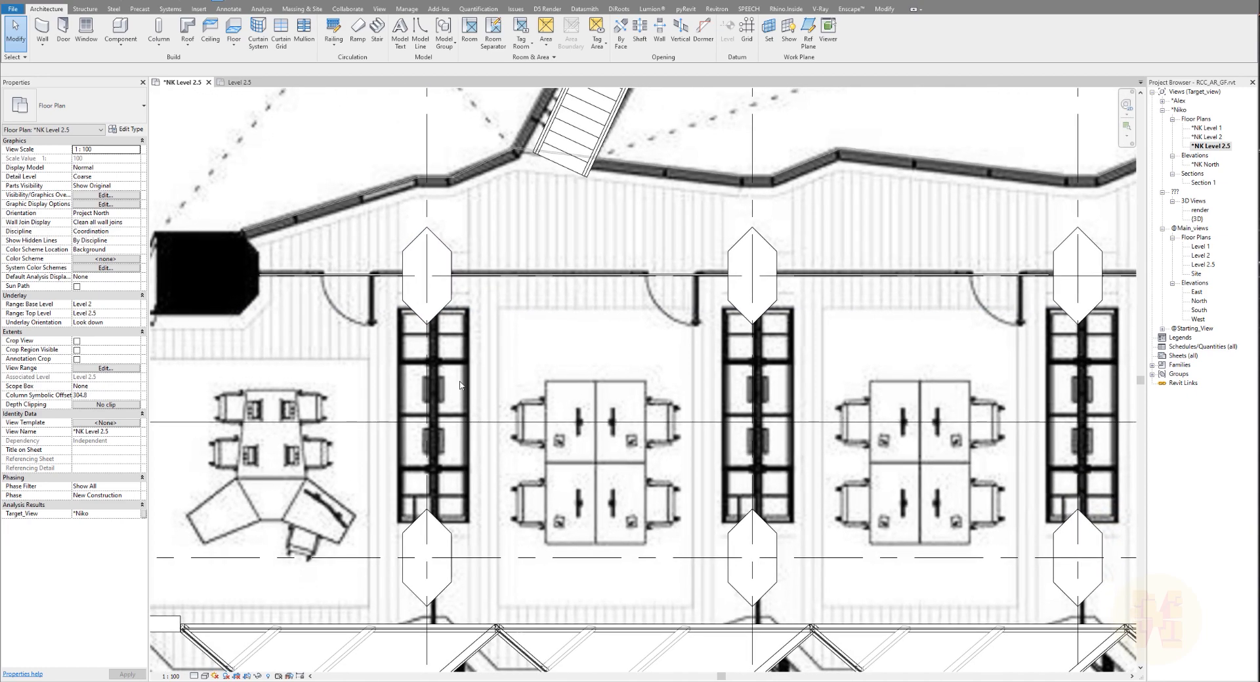
Examine the 1500 x 1800mm column beside the entrance in the *NK Level 1 plan and the building's levels in 3D.
{"action": "middle_click_drag", "start_coordinate": [523, 527], "coordinate": [616, 535]}
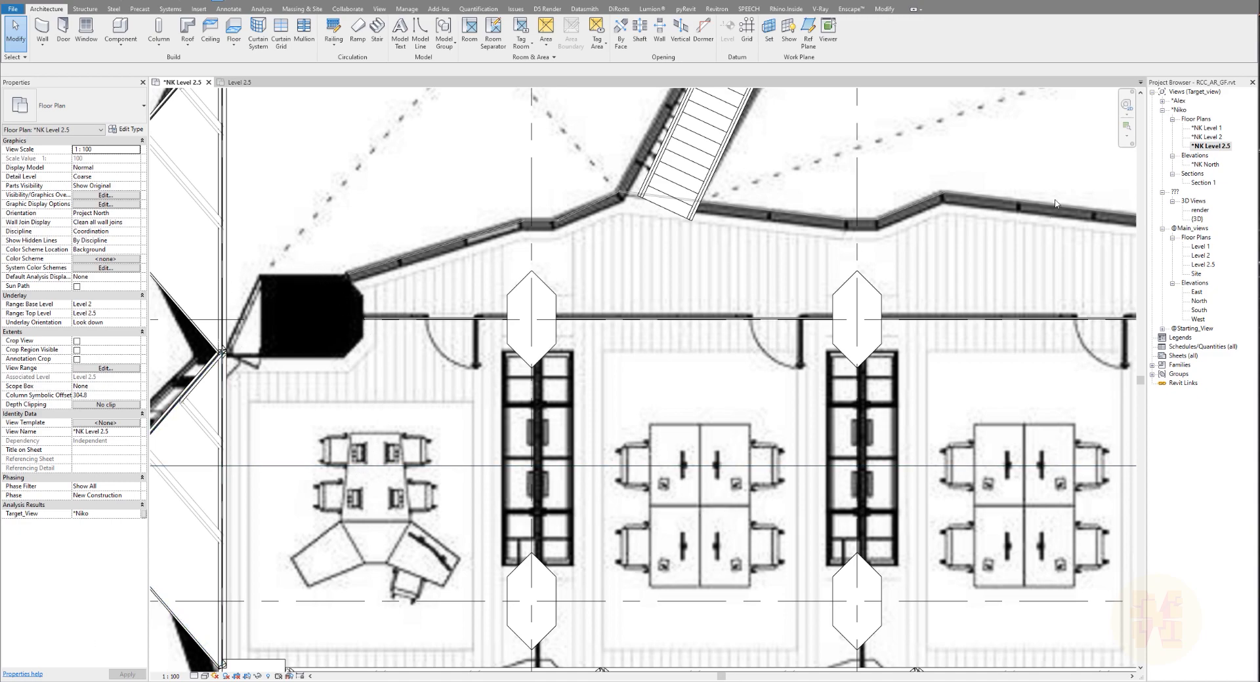
{"action": "left_click", "coordinate": [1203, 129]}
{"action": "double_click", "coordinate": [1203, 130]}
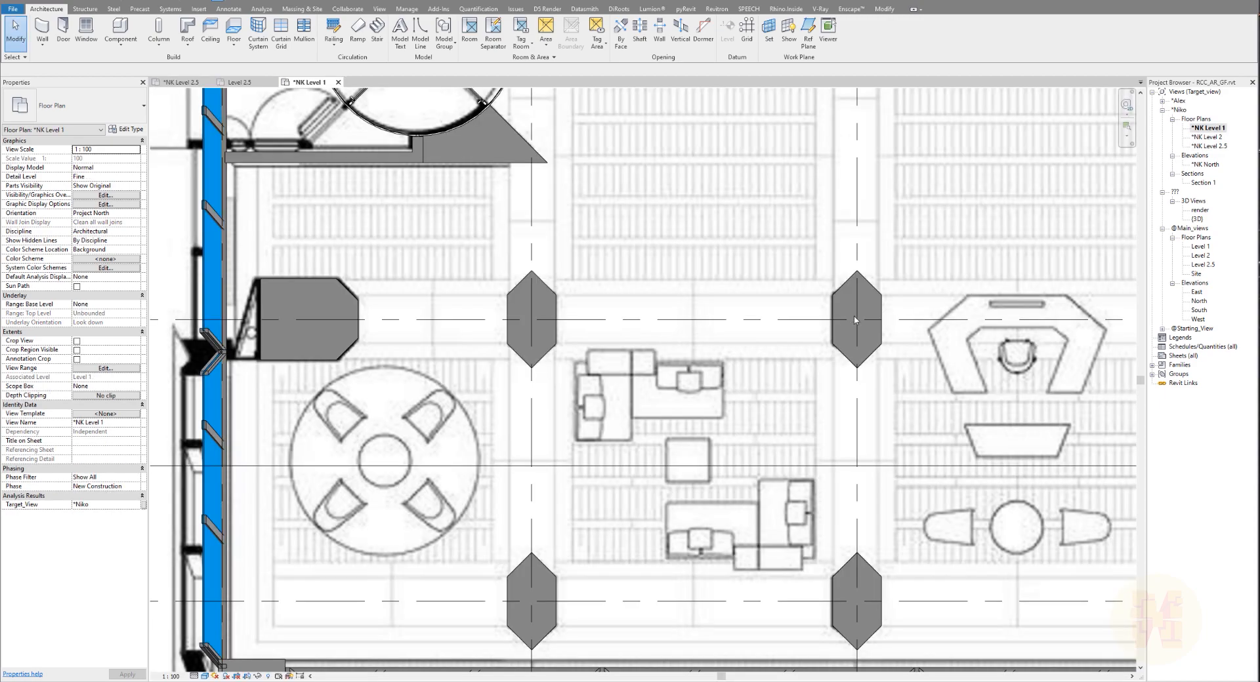
{"action": "left_click", "coordinate": [291, 338]}
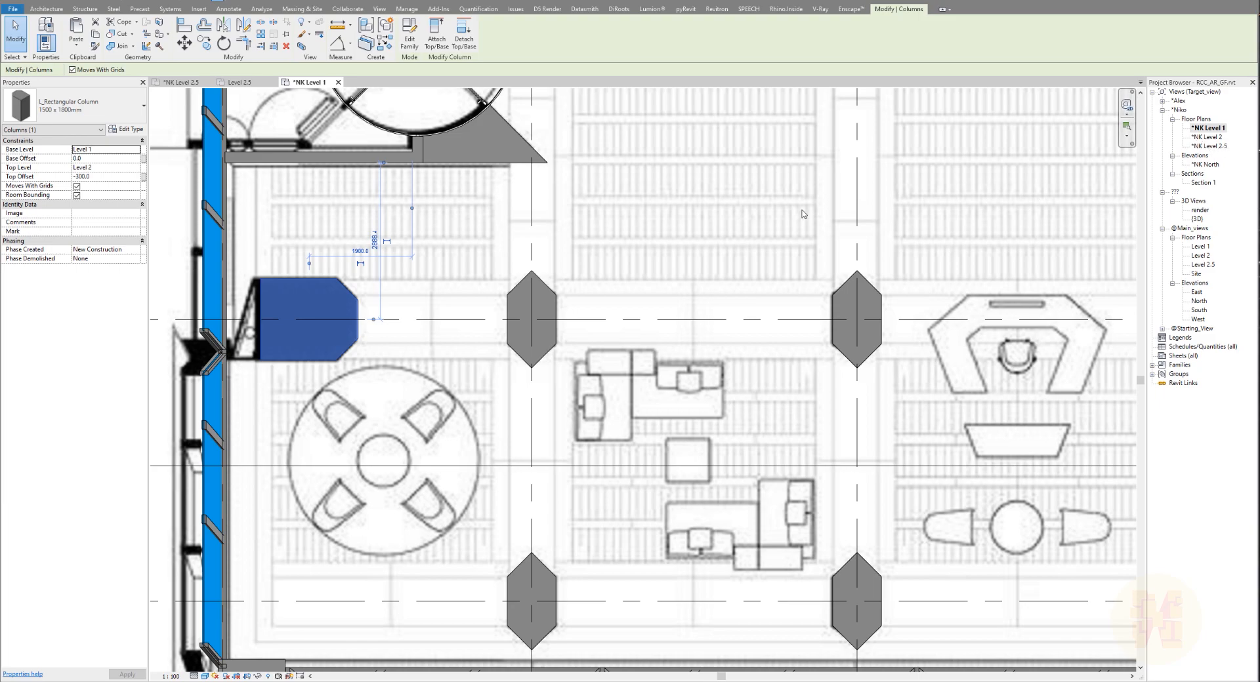
{"action": "left_click", "coordinate": [187, 1]}
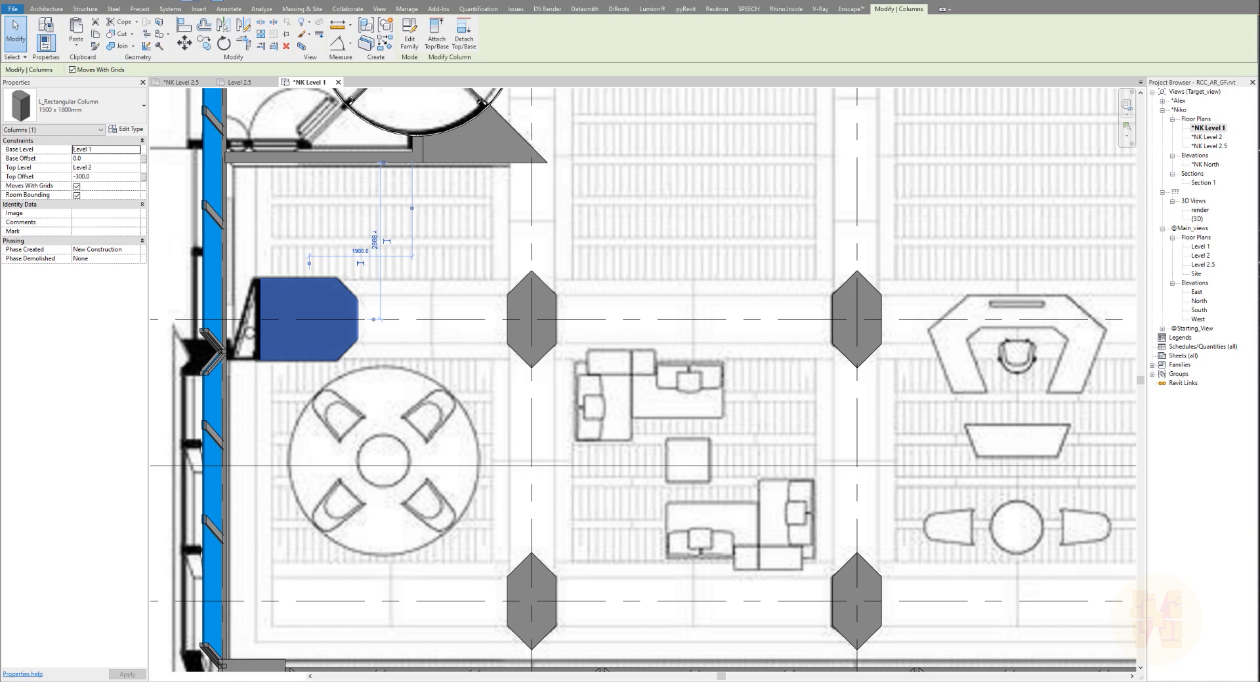
{"action": "scroll", "coordinate": [548, 560], "scroll_direction": "up", "scroll_amount": 6}
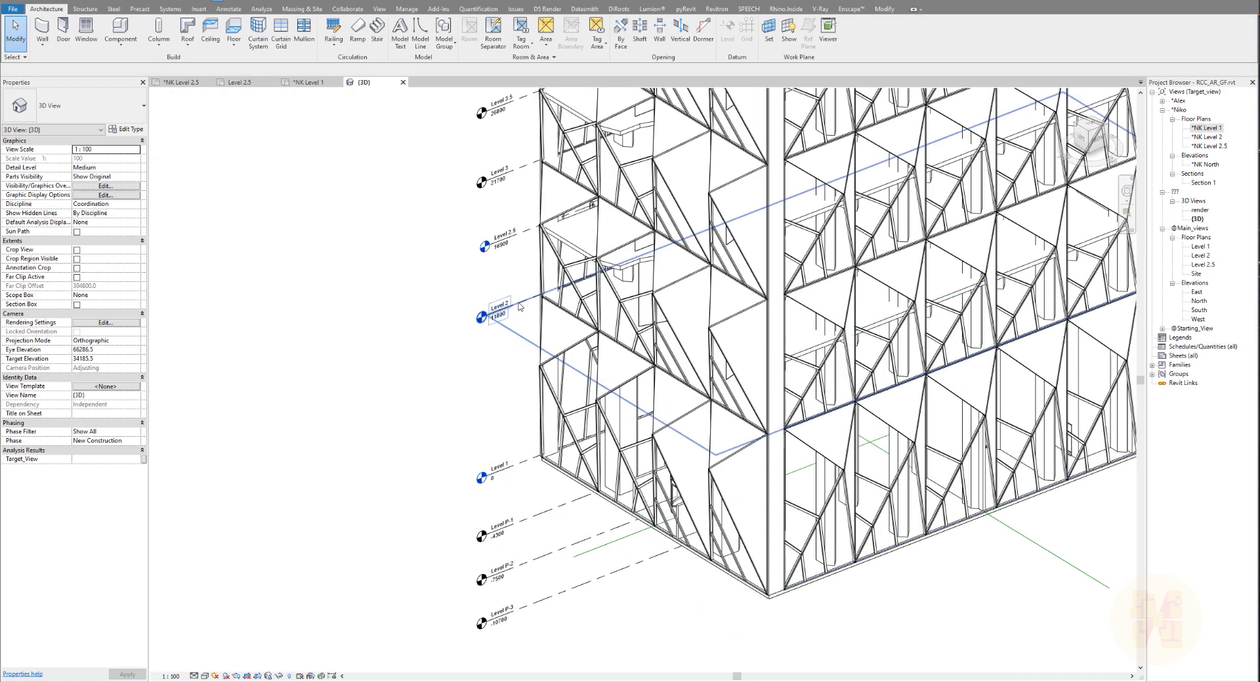
{"action": "middle_click_drag", "start_coordinate": [518, 318], "coordinate": [431, 363]}
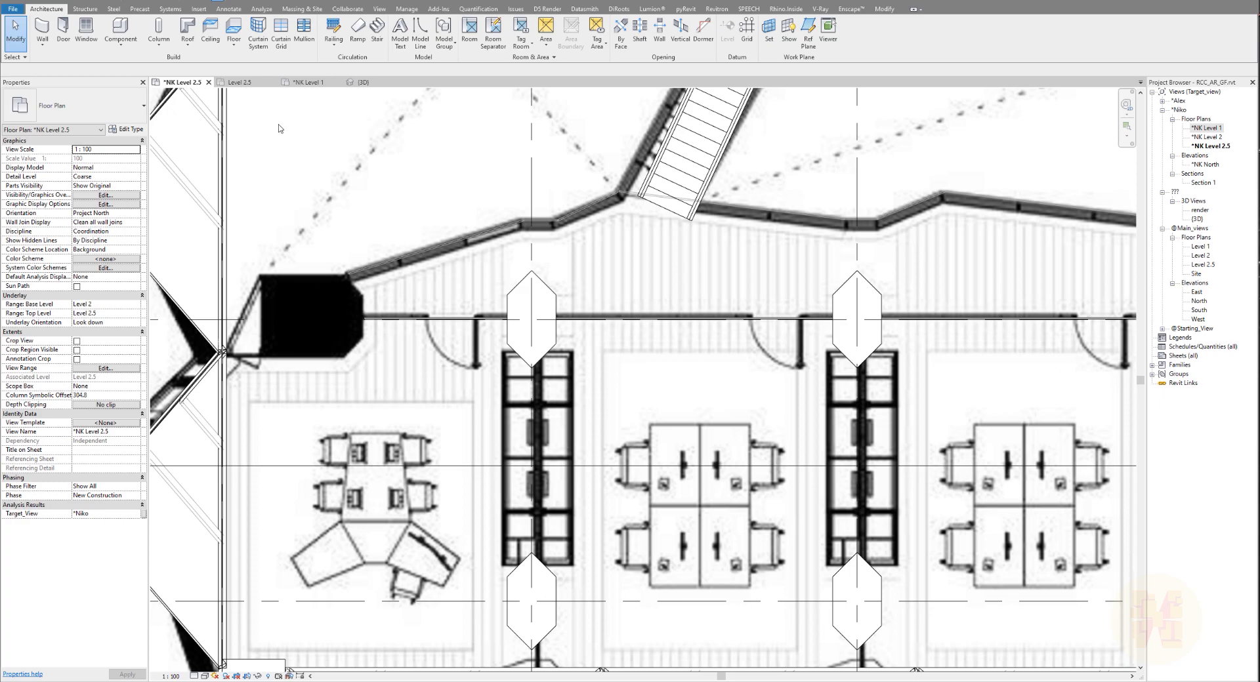
Copy the two 1500 x 1800mm columns flanking the entrance in *NK Level 1 and paste them aligned to Level 2.
{"action": "left_click", "coordinate": [303, 82]}
{"action": "left_click", "coordinate": [308, 355]}
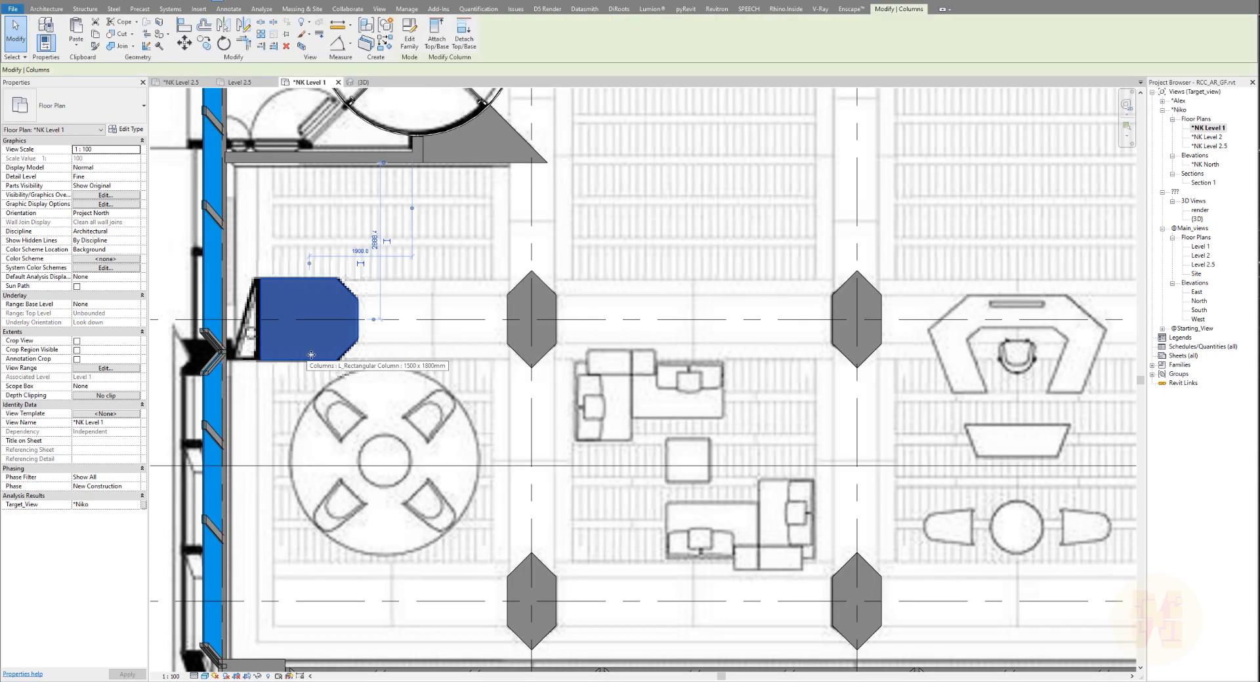
{"action": "scroll", "coordinate": [414, 483], "scroll_direction": "down", "scroll_amount": 6}
{"action": "middle_click_drag", "start_coordinate": [401, 274], "coordinate": [413, 312]}
{"action": "scroll", "coordinate": [412, 312], "scroll_direction": "up", "scroll_amount": 3}
{"action": "left_click", "coordinate": [379, 293], "text": "ctrl"}
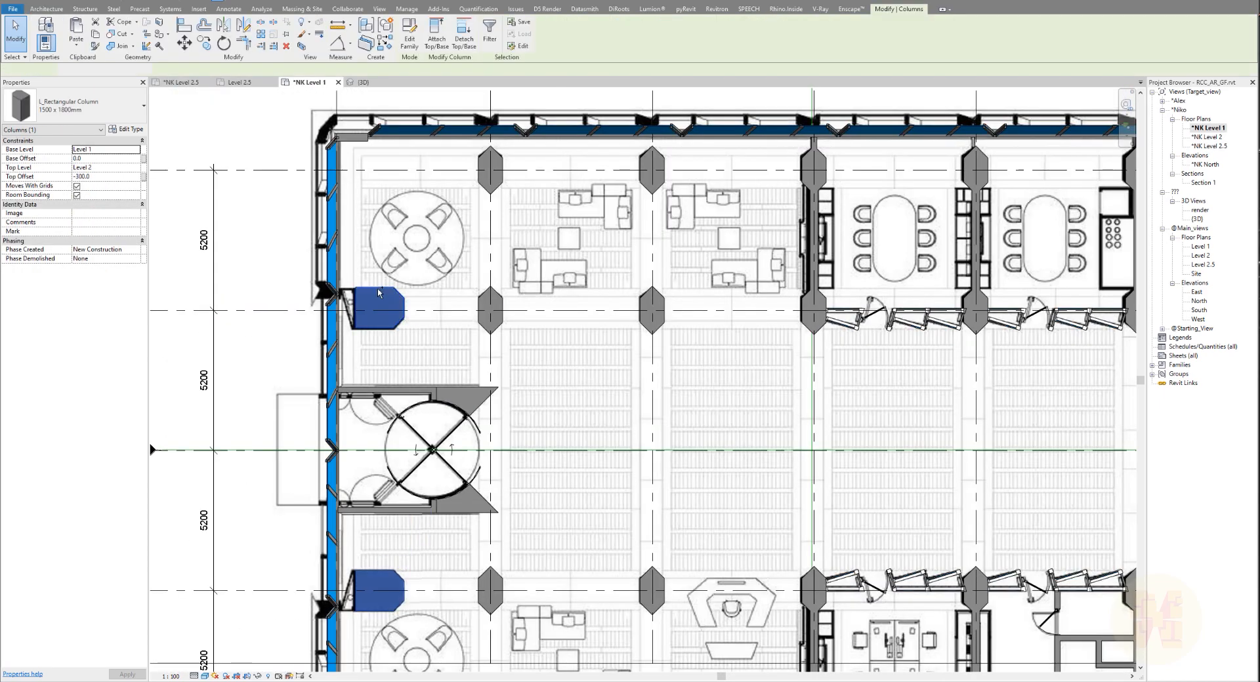
{"action": "left_click", "coordinate": [75, 46]}
{"action": "left_click", "coordinate": [112, 105]}
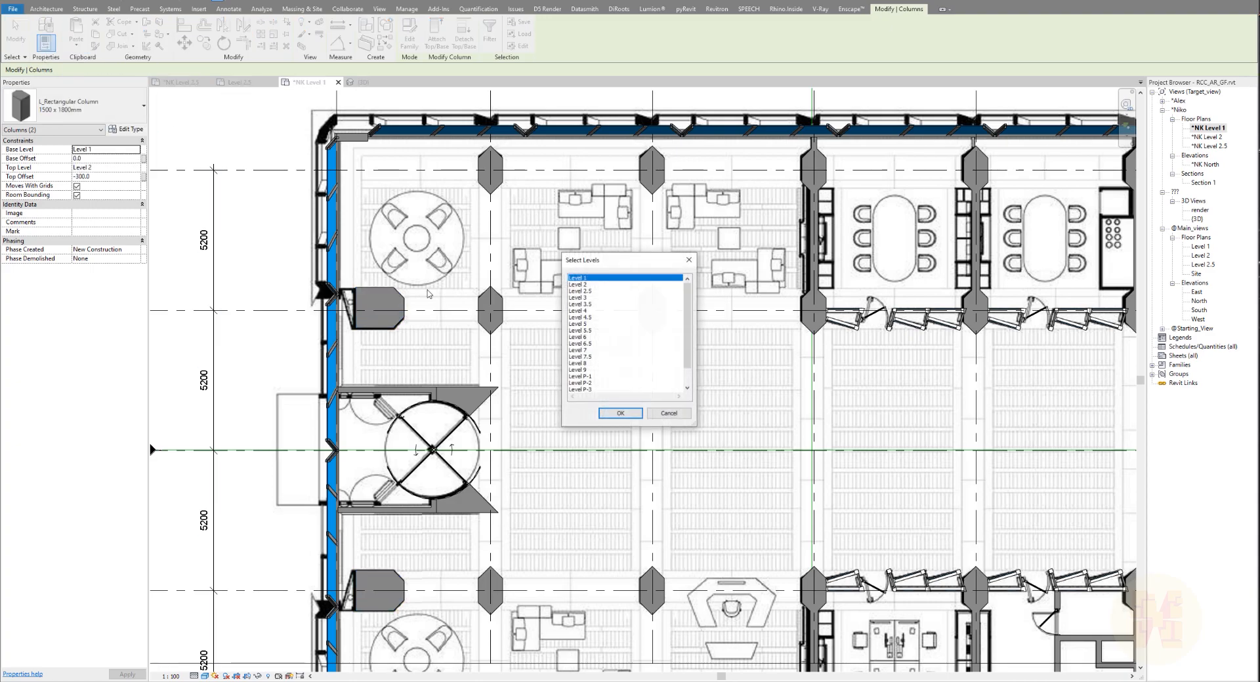
{"action": "left_click", "coordinate": [588, 284]}
{"action": "left_click", "coordinate": [629, 414]}
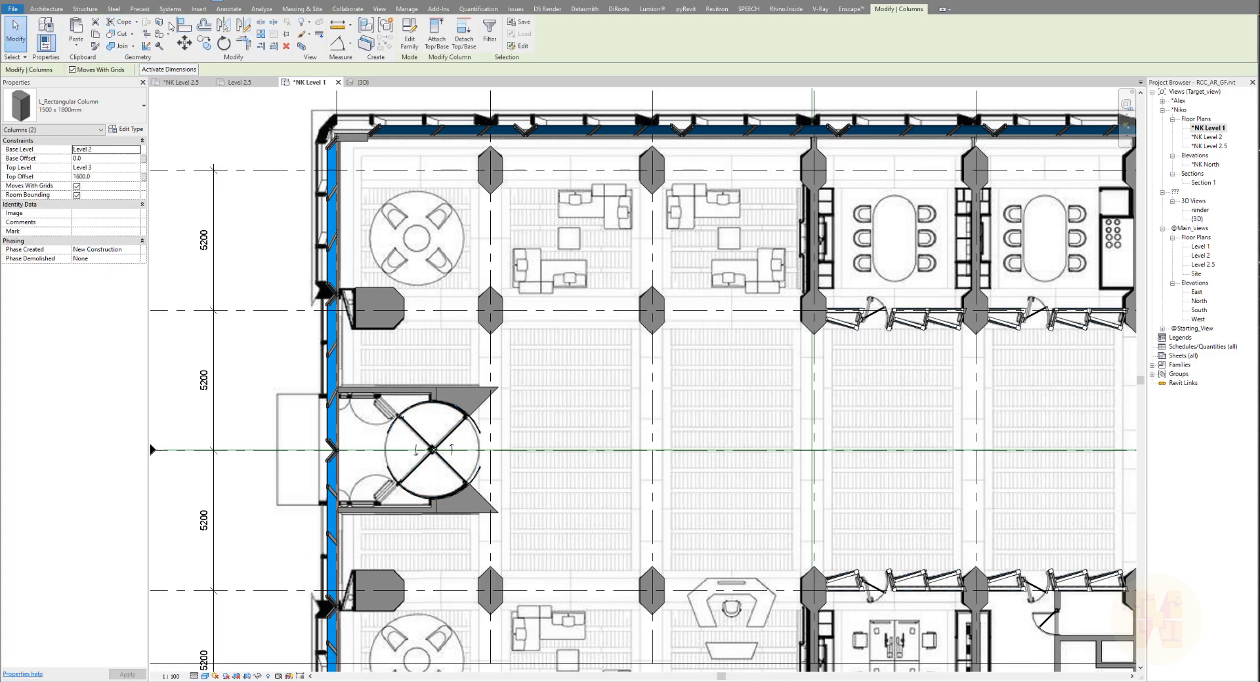
Check the two pasted columns in the Level 2.5 plan and isolate them in 3D with a Selection Box.
{"action": "left_click", "coordinate": [239, 84]}
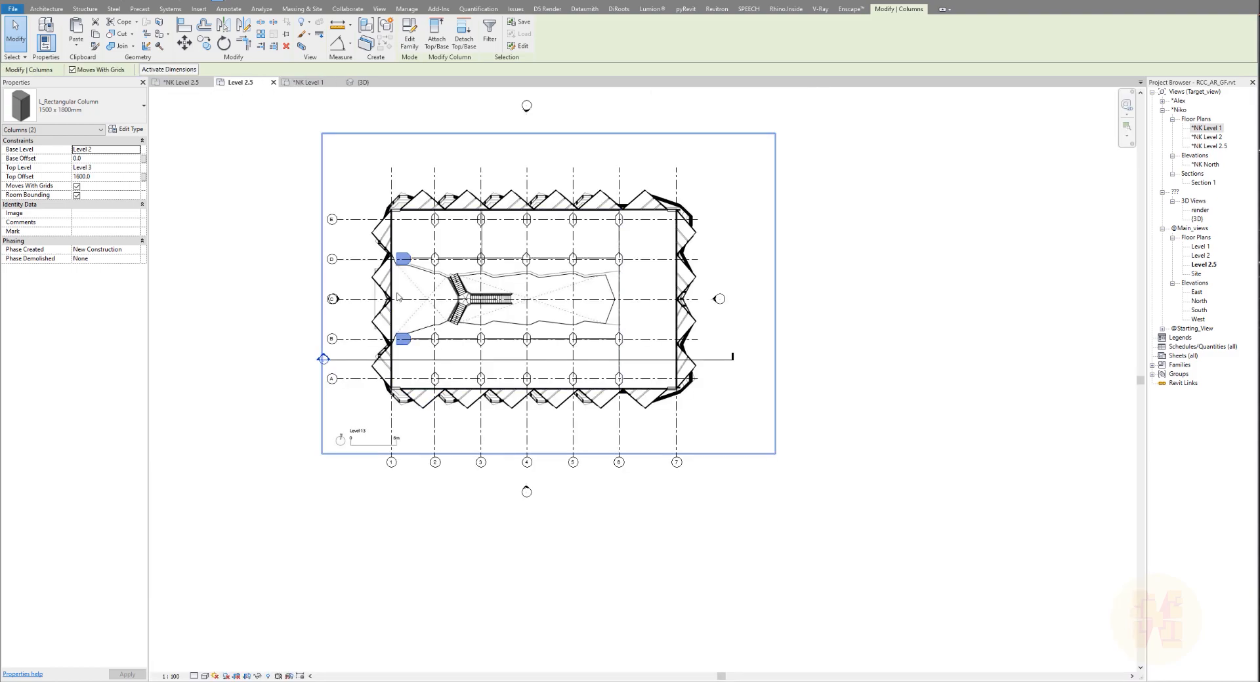
{"action": "scroll", "coordinate": [402, 299], "scroll_direction": "up", "scroll_amount": 3}
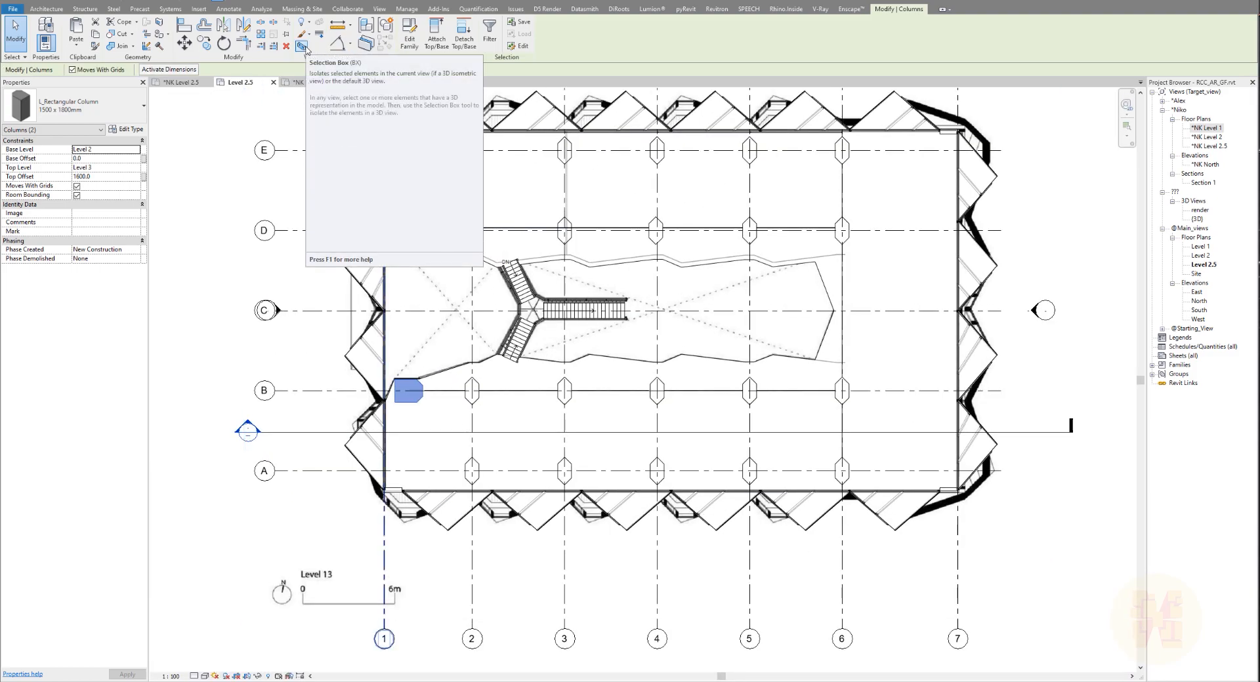
{"action": "left_click", "coordinate": [303, 47]}
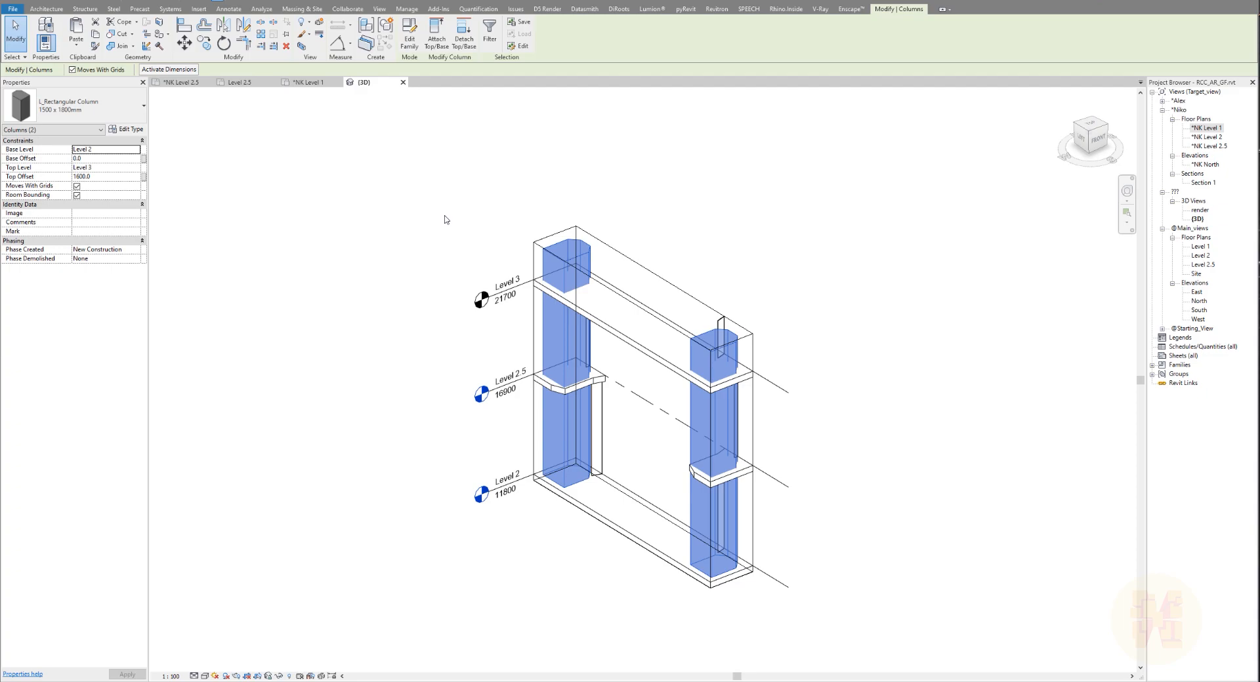
Resize the section box to expose both columns, the surrounding floor slabs and the adjoining facade corners.
{"action": "left_click", "coordinate": [611, 289]}
{"action": "left_click_drag", "start_coordinate": [622, 417], "coordinate": [536, 435]}
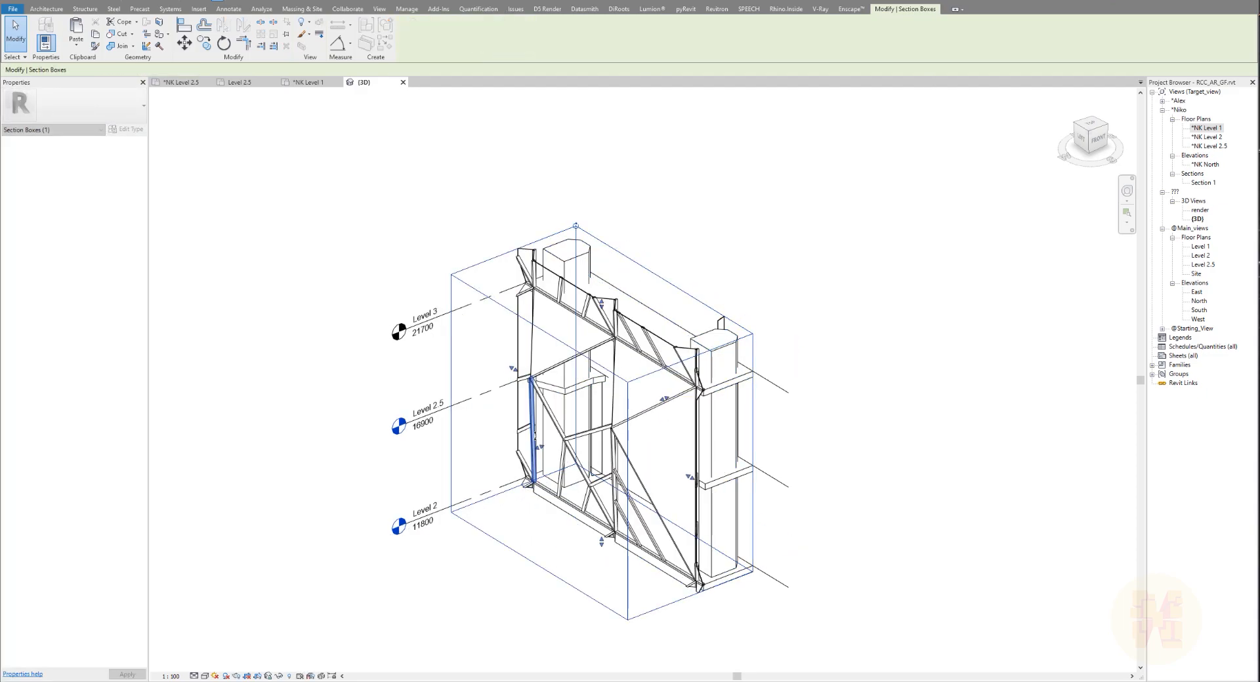
{"action": "left_click_drag", "start_coordinate": [515, 368], "coordinate": [417, 309]}
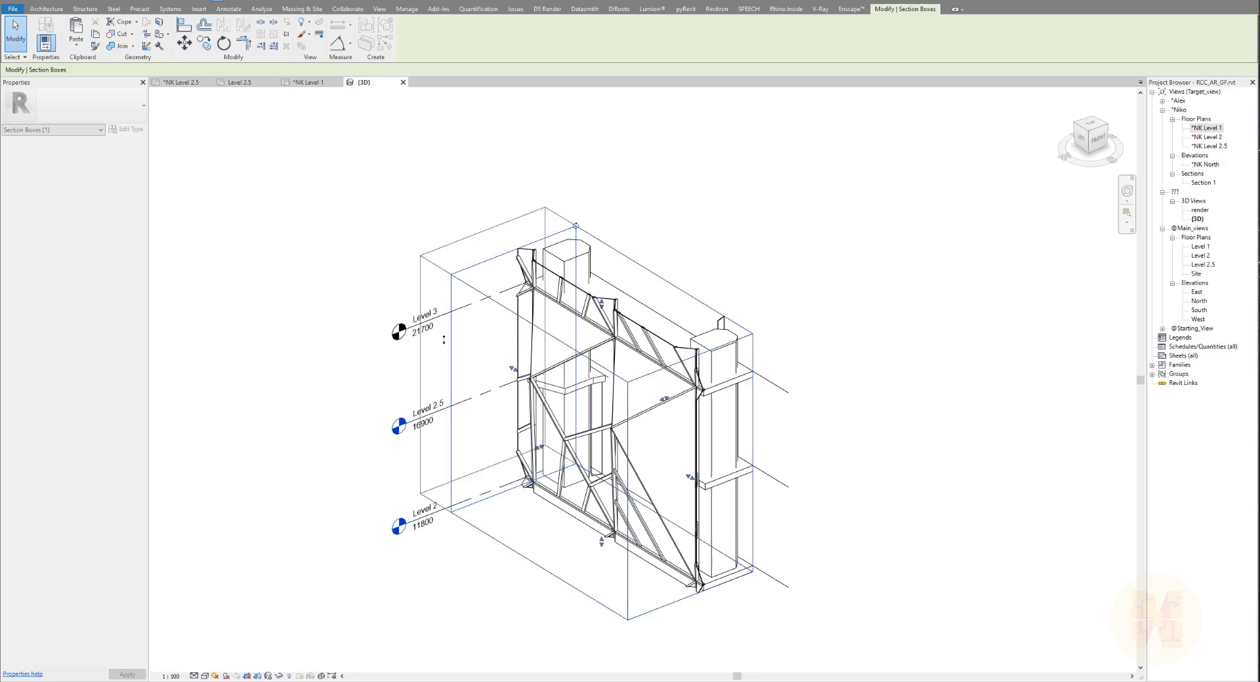
{"action": "left_click_drag", "start_coordinate": [691, 478], "coordinate": [784, 536]}
{"action": "left_click_drag", "start_coordinate": [662, 397], "coordinate": [702, 381]}
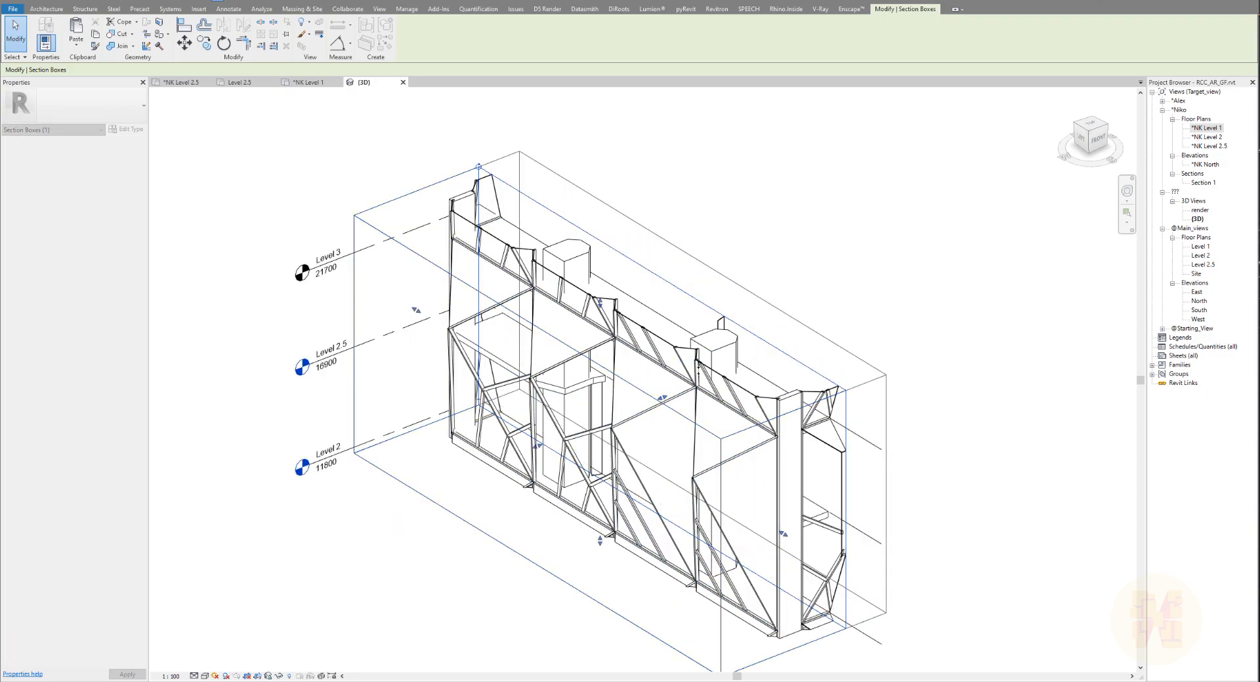
{"action": "left_click_drag", "start_coordinate": [538, 447], "coordinate": [607, 416]}
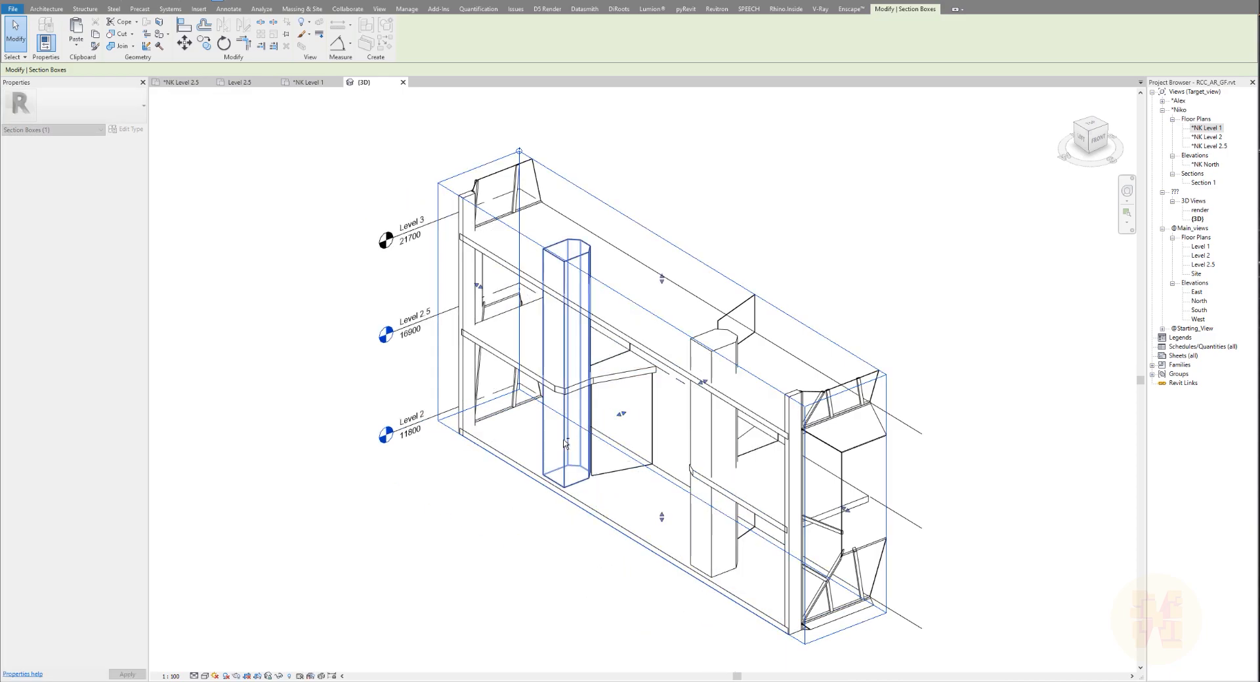
{"action": "middle_click_drag", "start_coordinate": [620, 451], "coordinate": [689, 339], "text": "shift"}
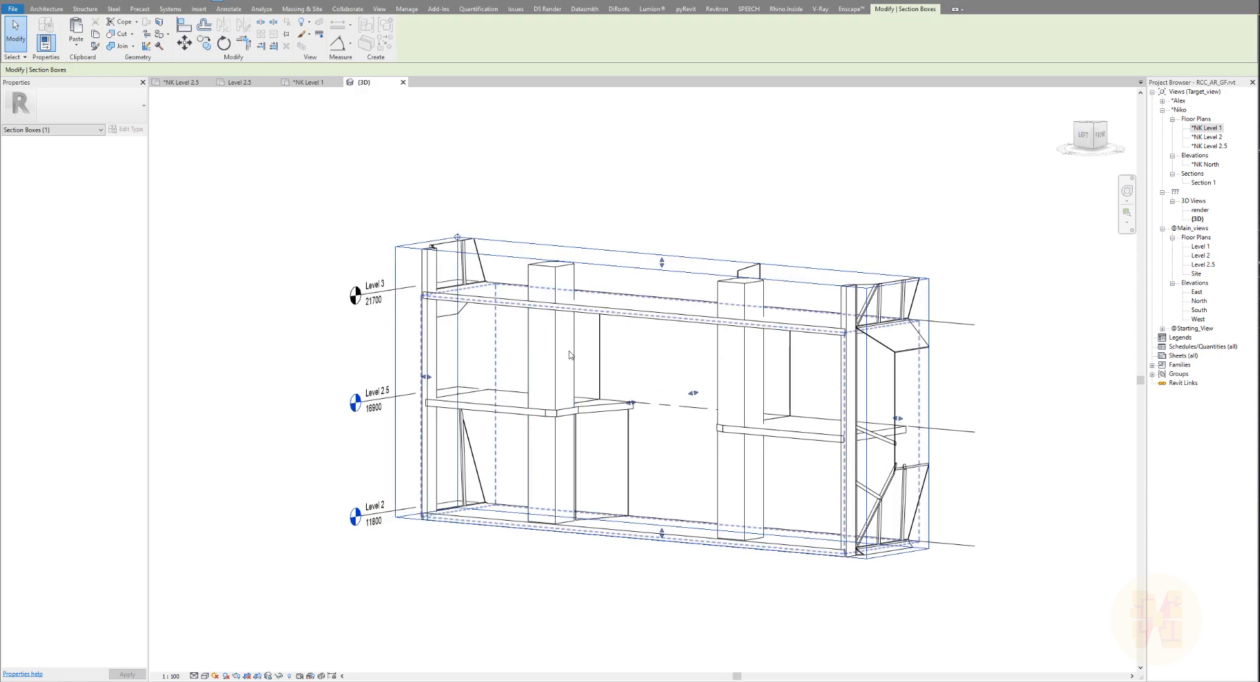
Set the top level of both pasted columns to Level 2.5 with a top offset of 0.
{"action": "left_click", "coordinate": [537, 359]}
{"action": "left_click", "coordinate": [736, 418], "text": "ctrl"}
{"action": "scroll", "coordinate": [761, 427], "scroll_direction": "up", "scroll_amount": 5}
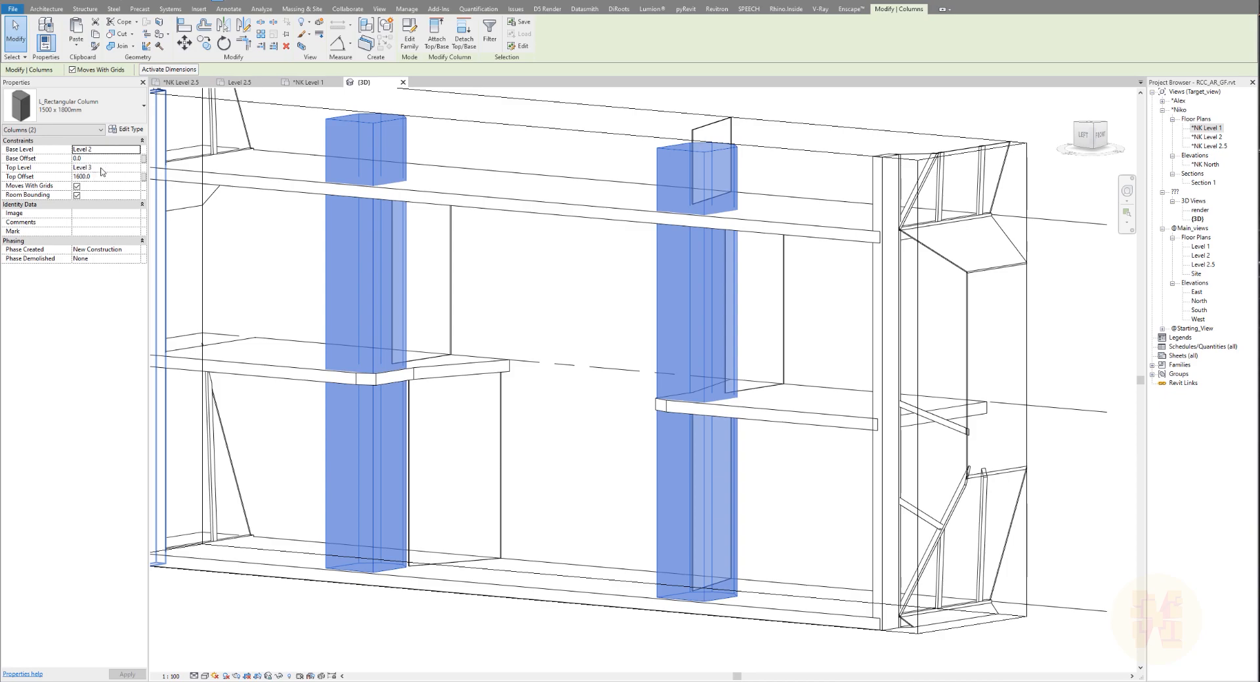
{"action": "left_click", "coordinate": [135, 168]}
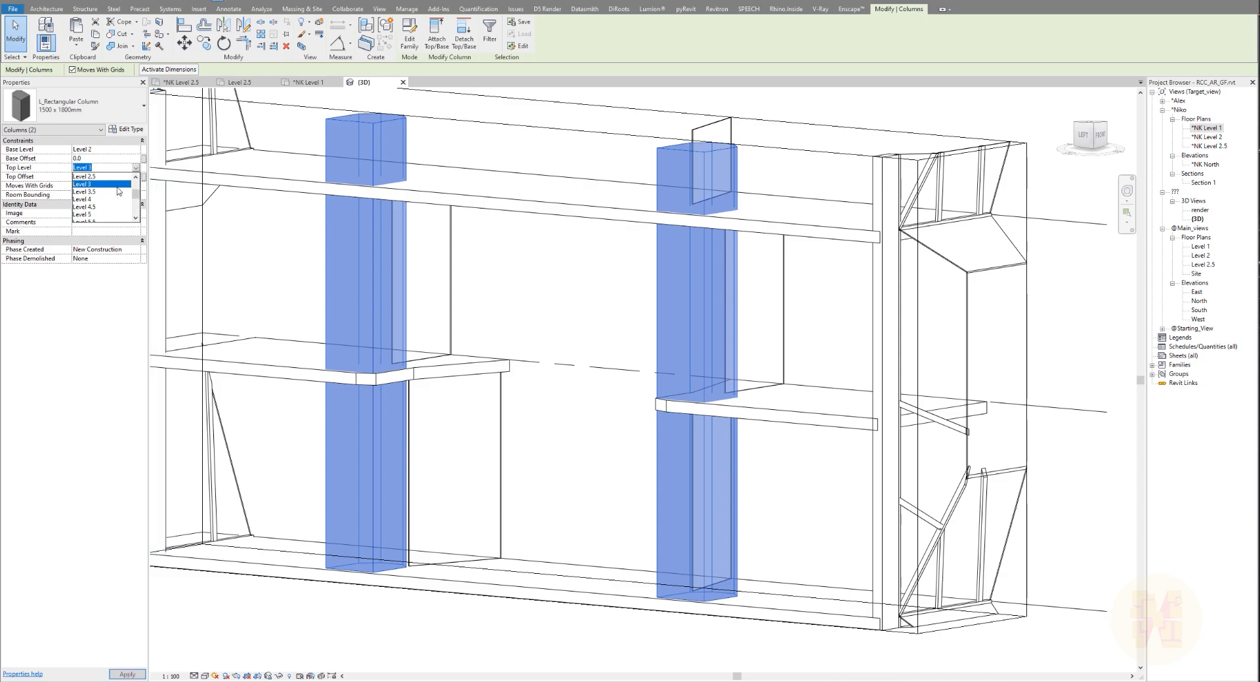
{"action": "left_click", "coordinate": [102, 177]}
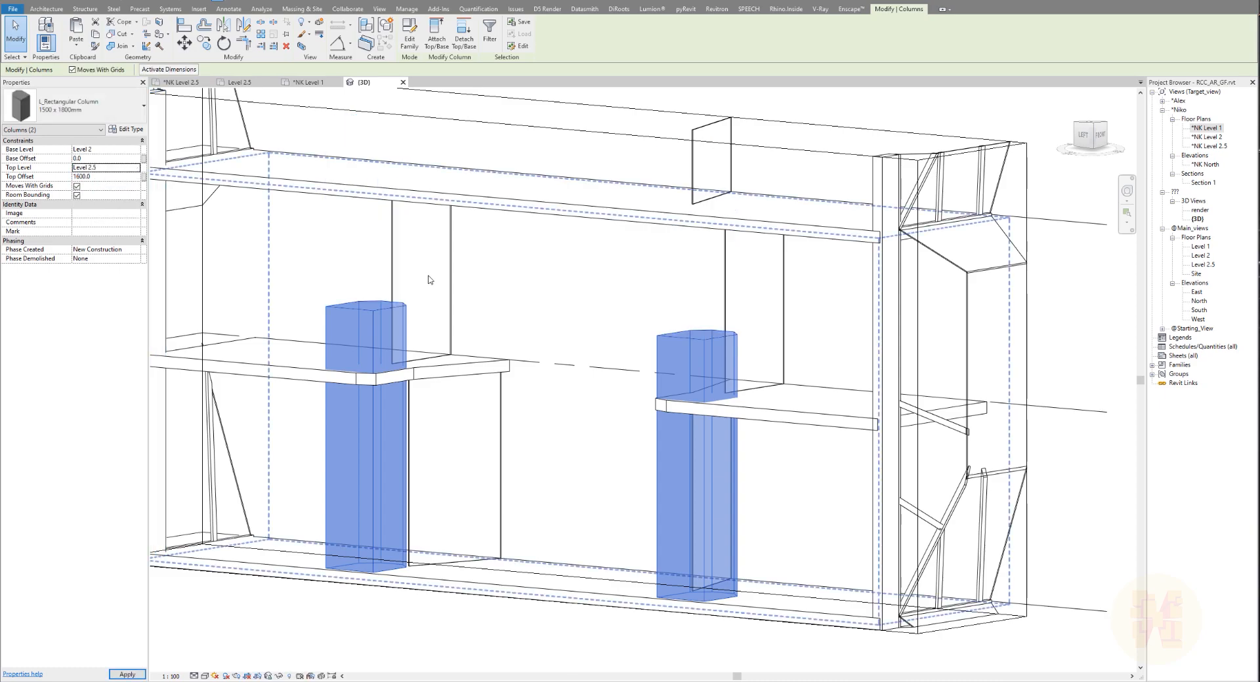
{"action": "left_click", "coordinate": [116, 177]}
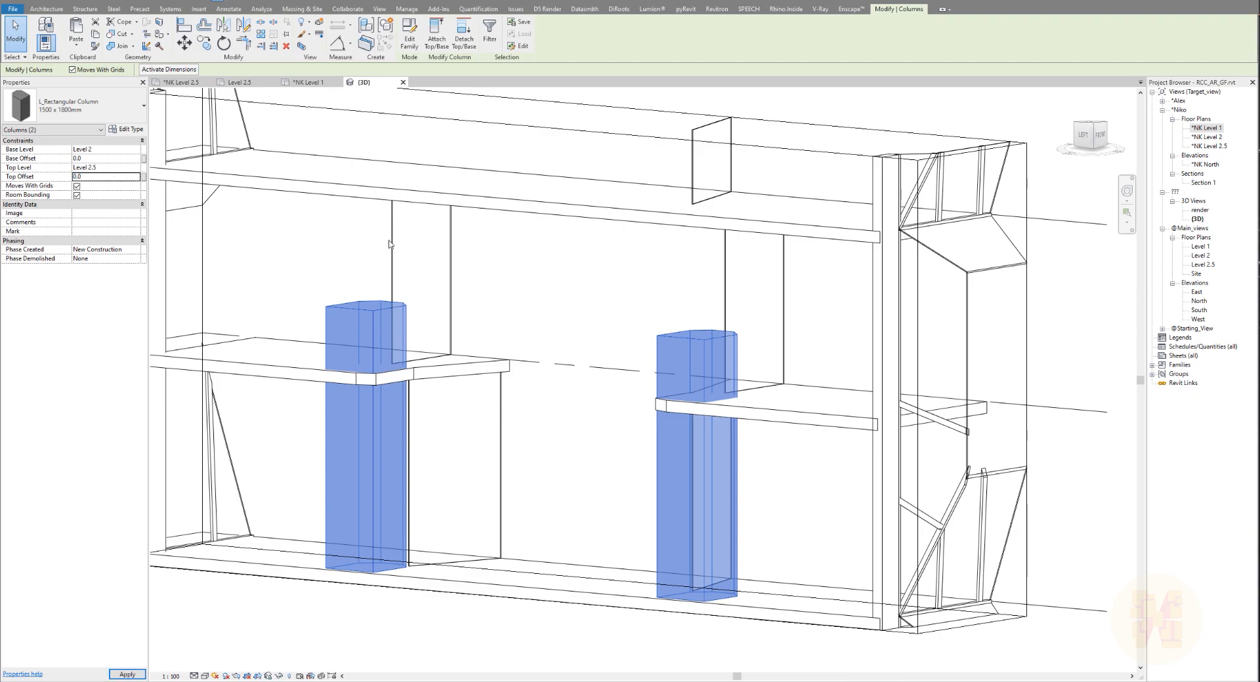
{"action": "key", "text": "Return"}
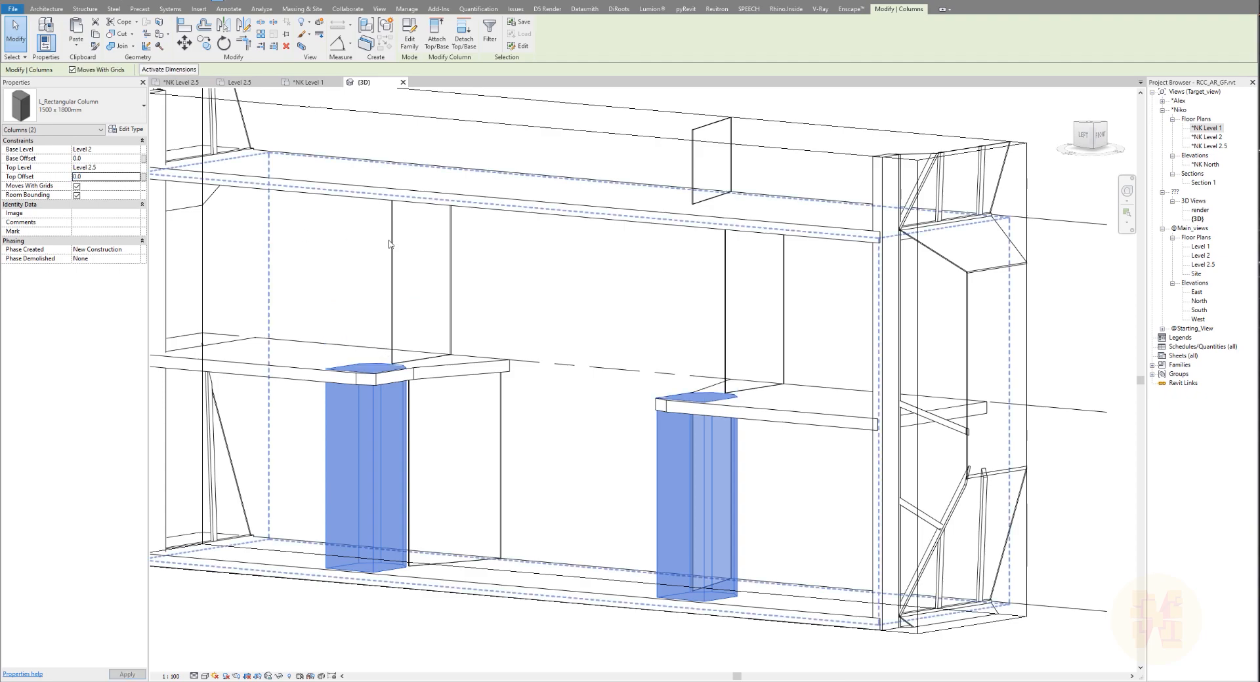
Check the Level 2.5 floor's thickness and set the top offset of both columns beneath it to -300.
{"action": "left_click", "coordinate": [285, 376]}
{"action": "key", "text": "Tab"}
{"action": "left_click", "coordinate": [327, 360]}
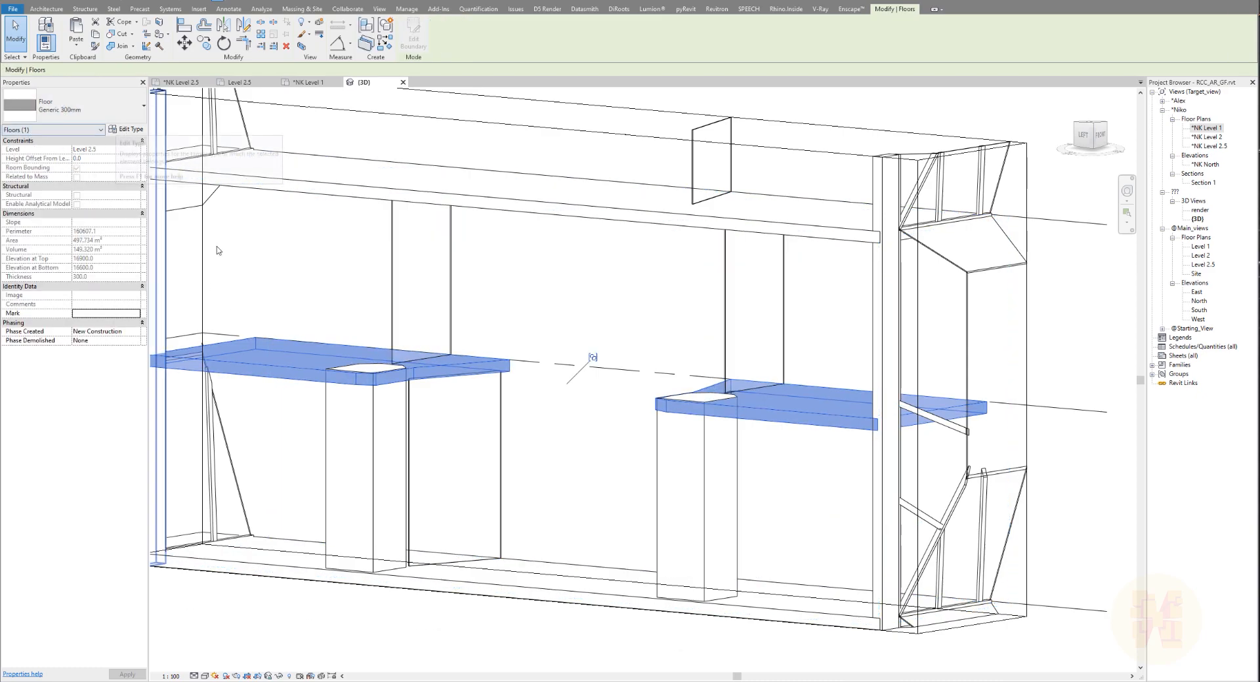
{"action": "left_click", "coordinate": [364, 459]}
{"action": "left_click", "coordinate": [682, 494], "text": "ctrl"}
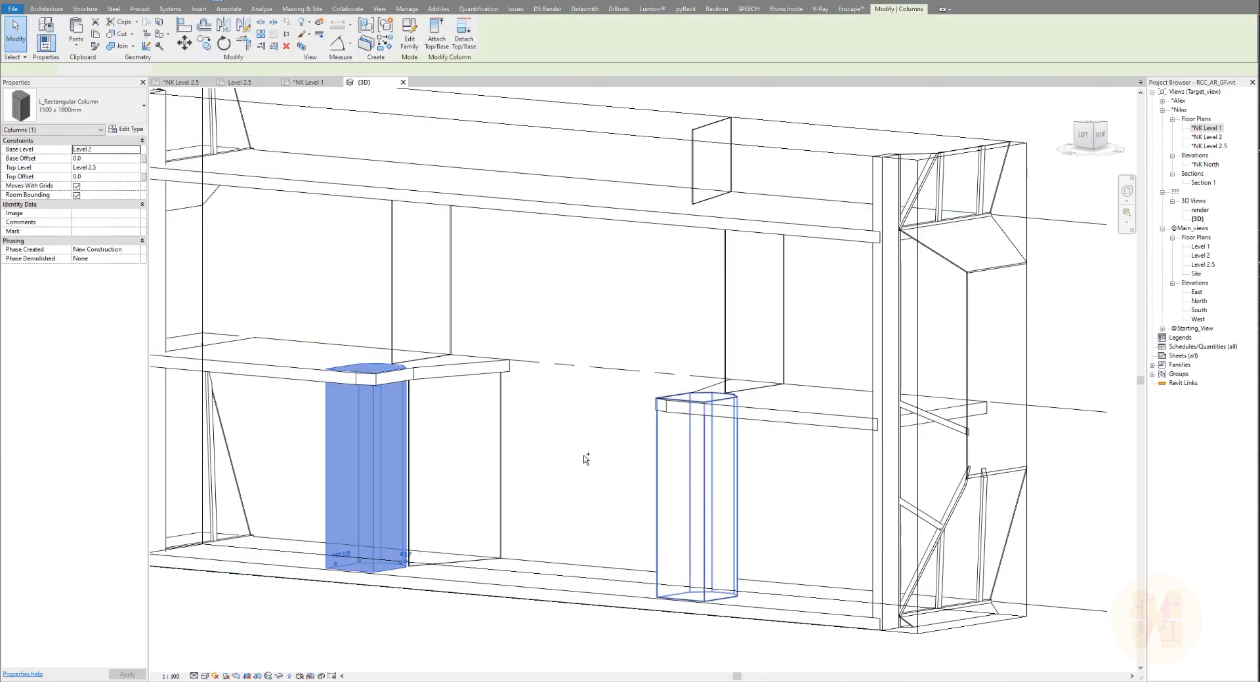
{"action": "left_click", "coordinate": [116, 168]}
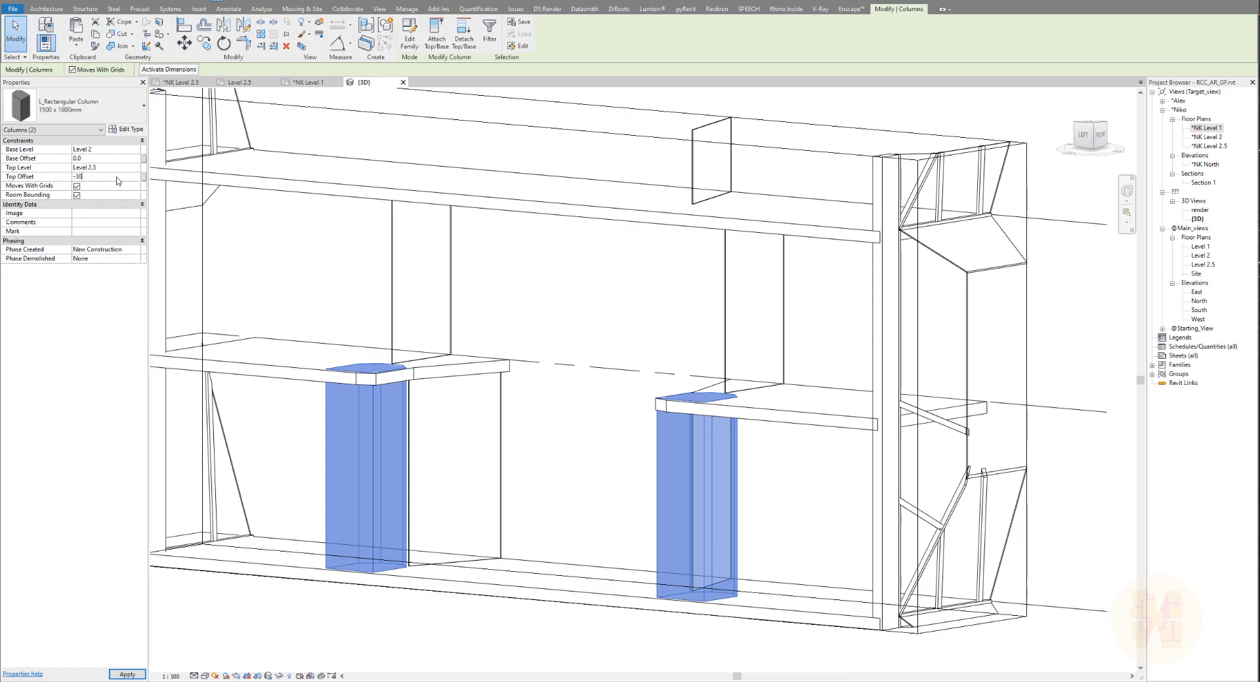
{"action": "left_click", "coordinate": [359, 473], "text": "shift"}
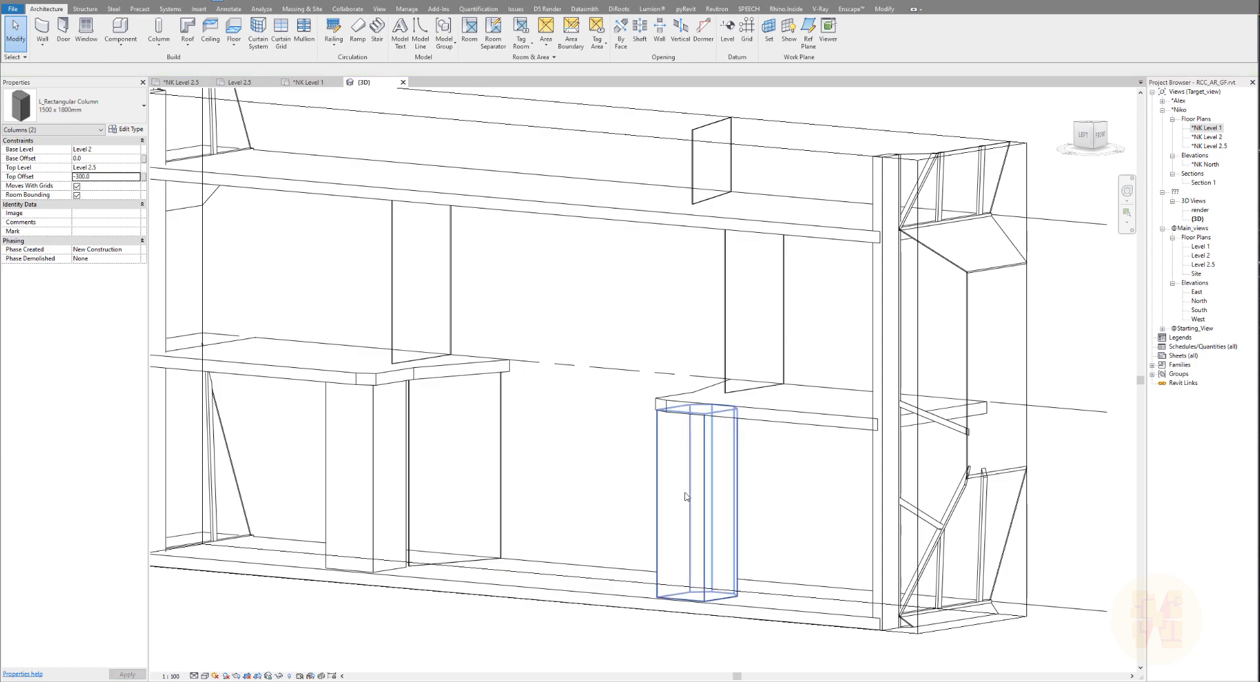
Copy the two shortened Level 2 columns and paste them aligned to Level 2.5.
{"action": "left_click", "coordinate": [346, 460], "text": "ctrl"}
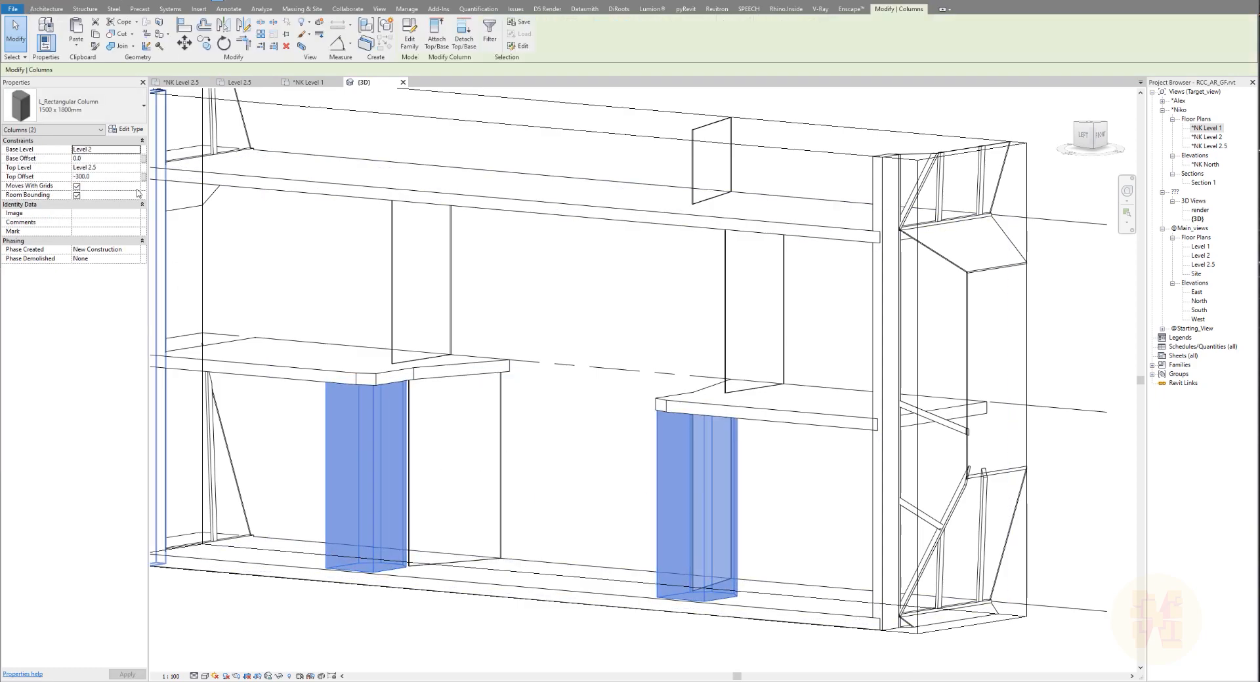
{"action": "left_click", "coordinate": [75, 43]}
{"action": "left_click", "coordinate": [115, 83]}
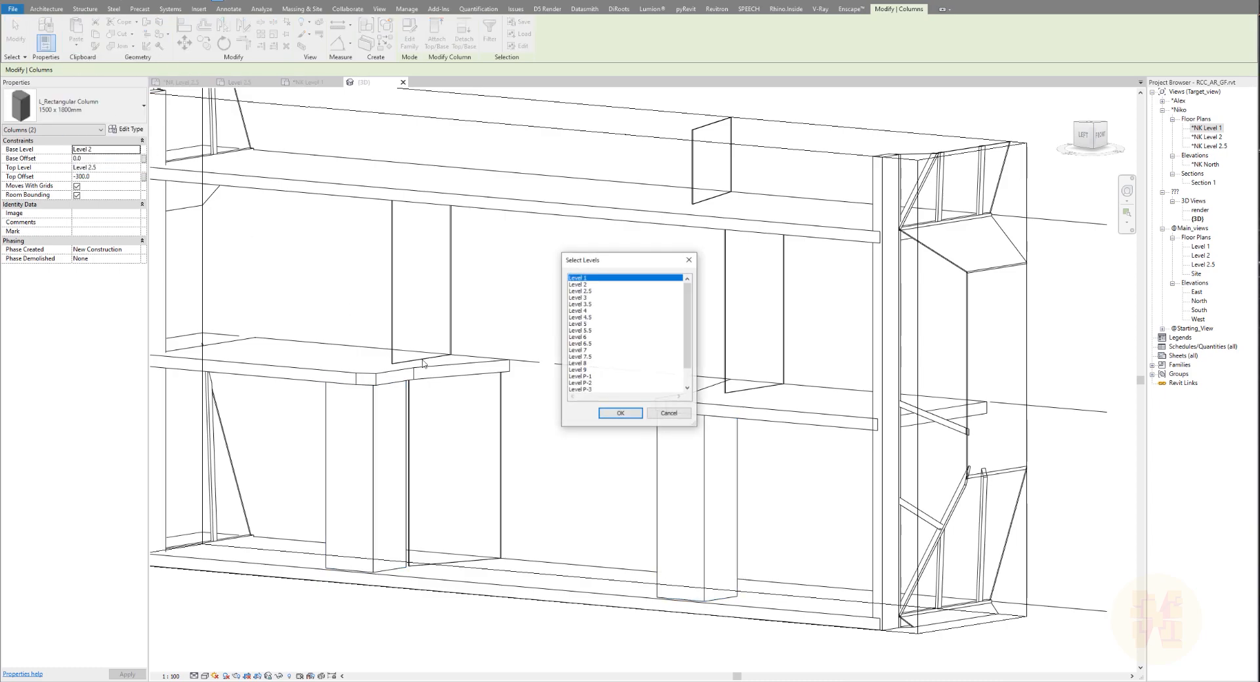
{"action": "left_click", "coordinate": [592, 292]}
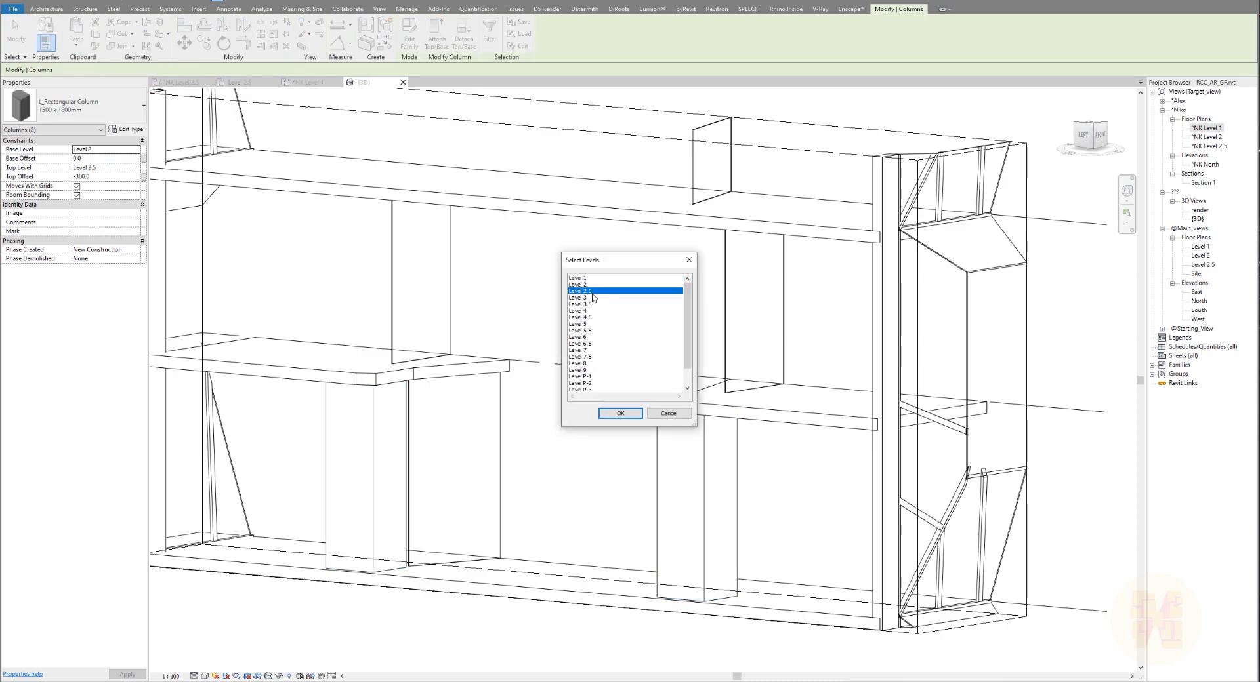
{"action": "left_click", "coordinate": [619, 413]}
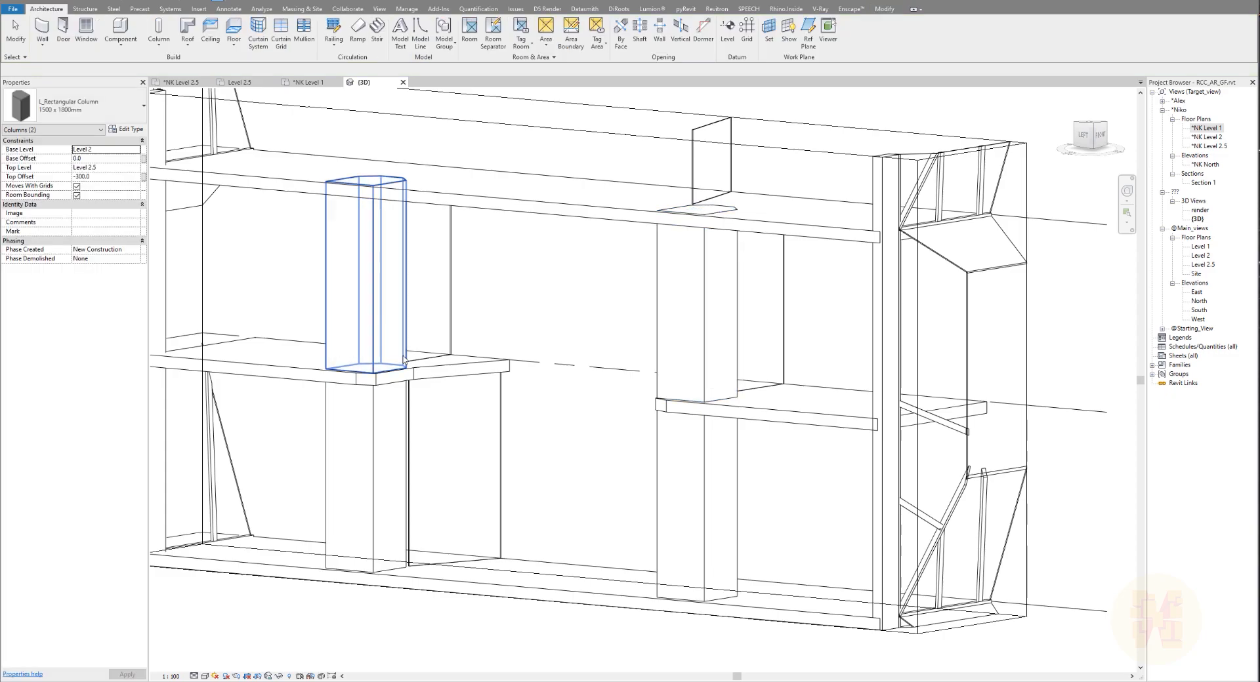
Set the top offset of the two columns standing on Level 2.5 to -300.
{"action": "middle_click_drag", "start_coordinate": [610, 358], "coordinate": [550, 328], "text": "shift"}
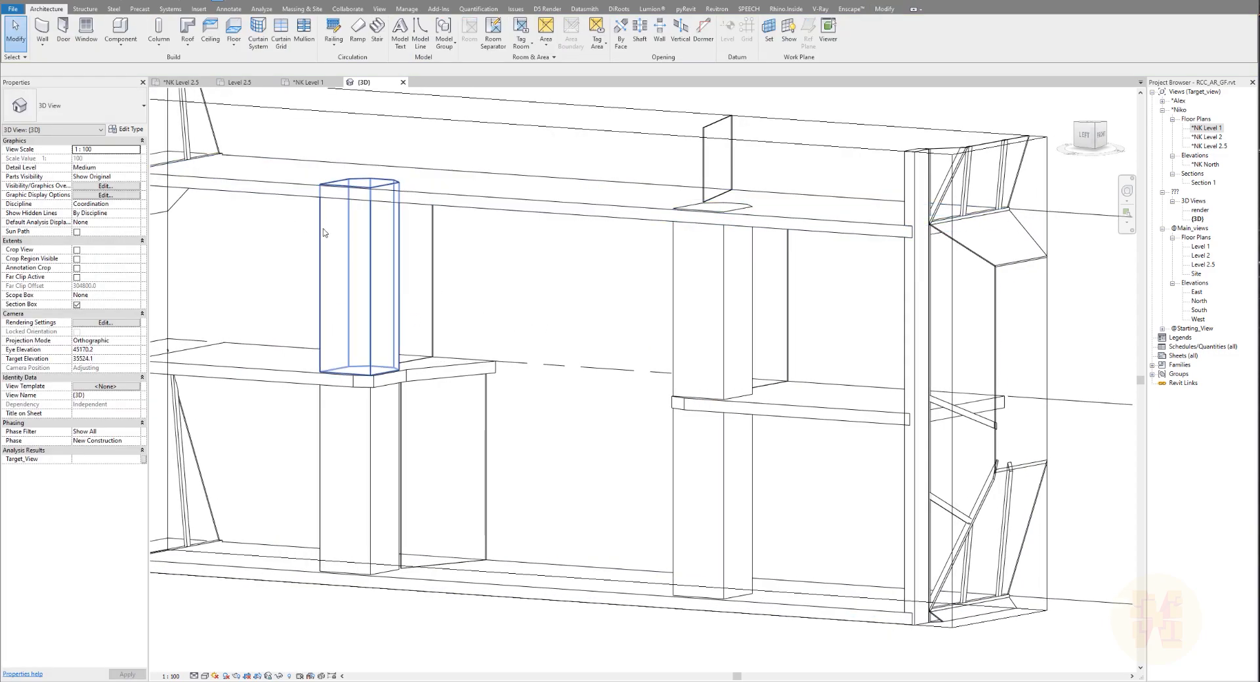
{"action": "left_click", "coordinate": [321, 226]}
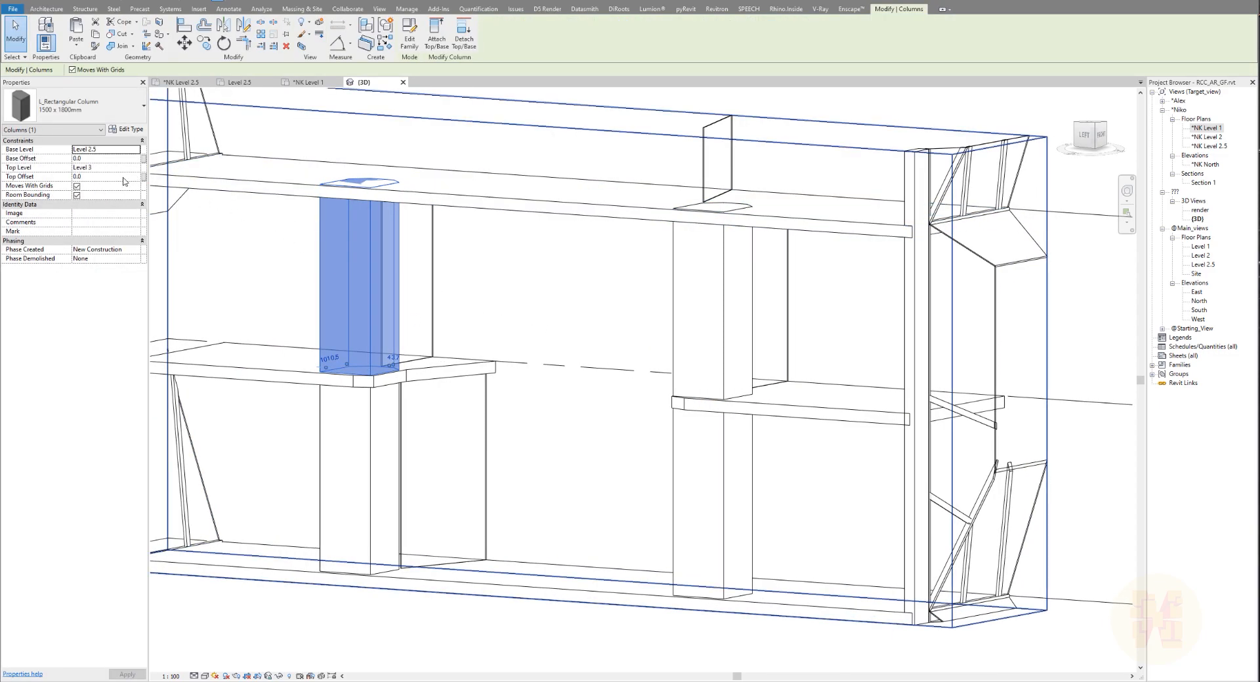
{"action": "left_click", "coordinate": [683, 271], "text": "ctrl"}
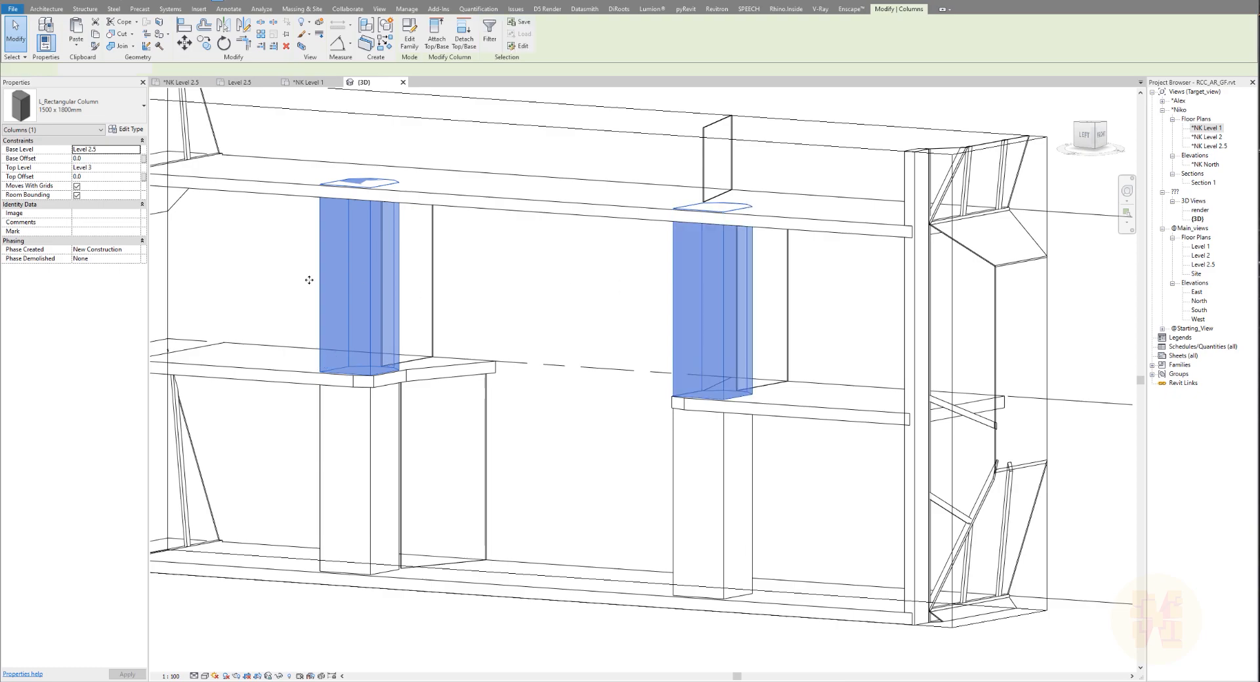
{"action": "left_click", "coordinate": [111, 178]}
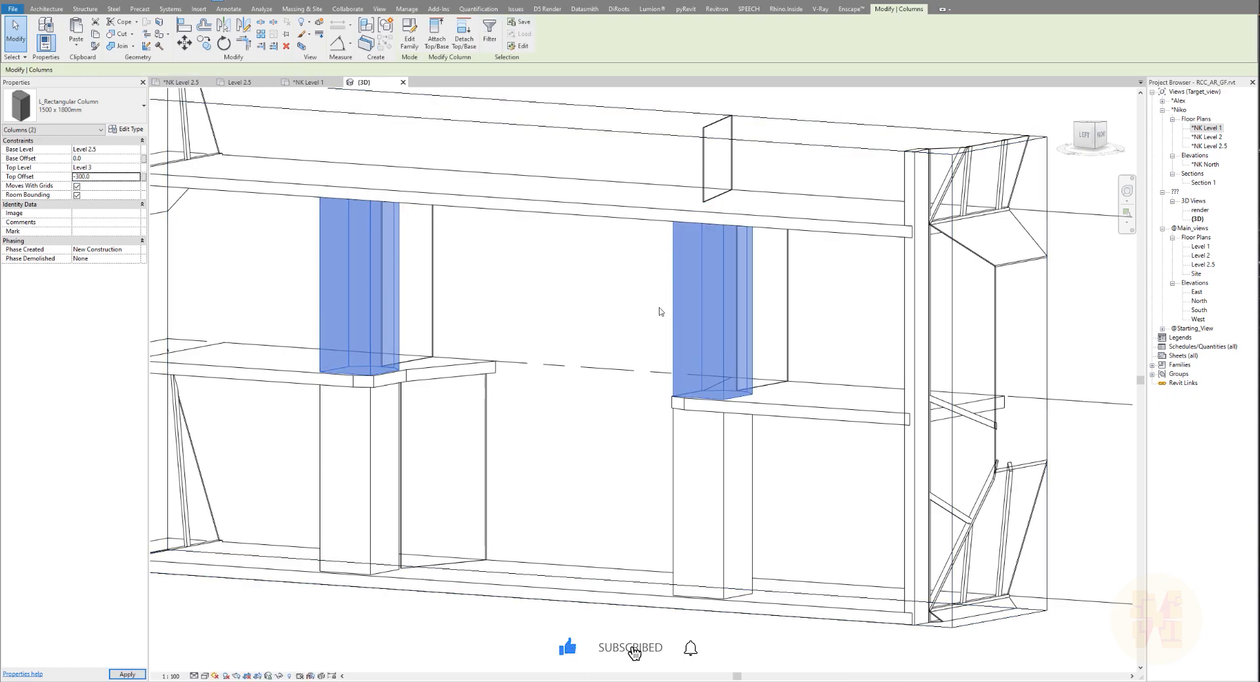
Deselect the columns, return to the *NK Level 2.5 plan and close the extra Level 2.5 view.
{"action": "left_click", "coordinate": [598, 319]}
{"action": "middle_click_drag", "start_coordinate": [598, 318], "coordinate": [439, 377], "text": "shift"}
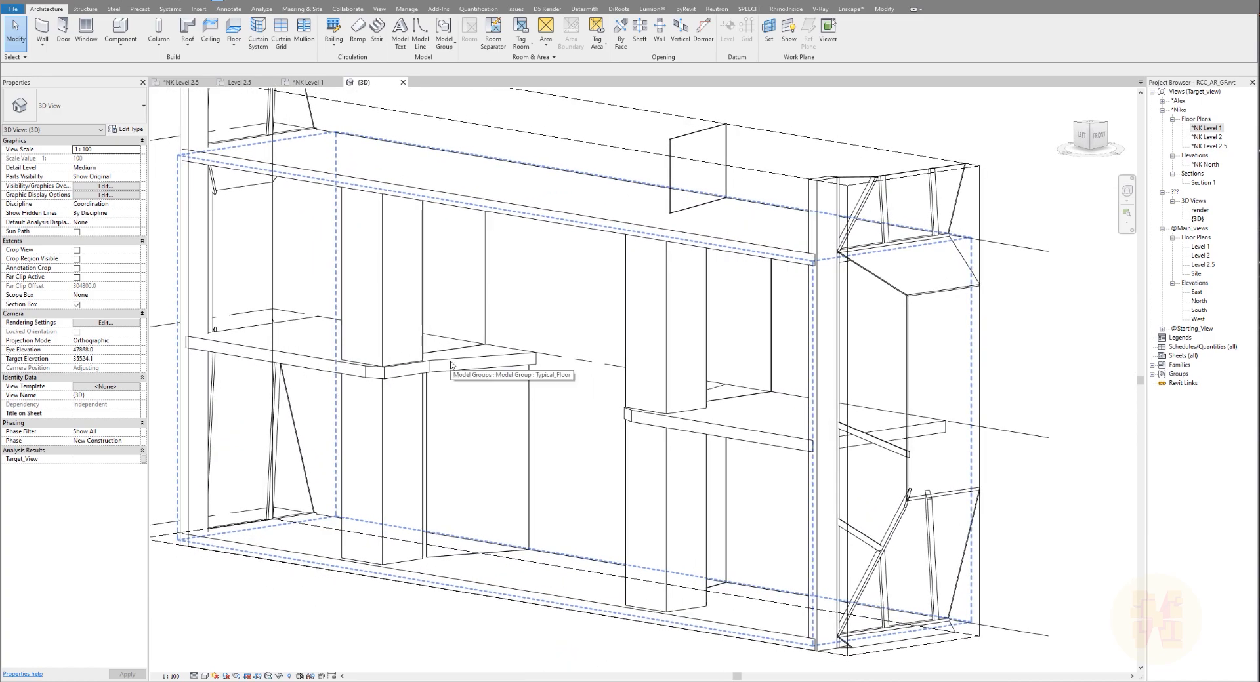
{"action": "left_click", "coordinate": [240, 84]}
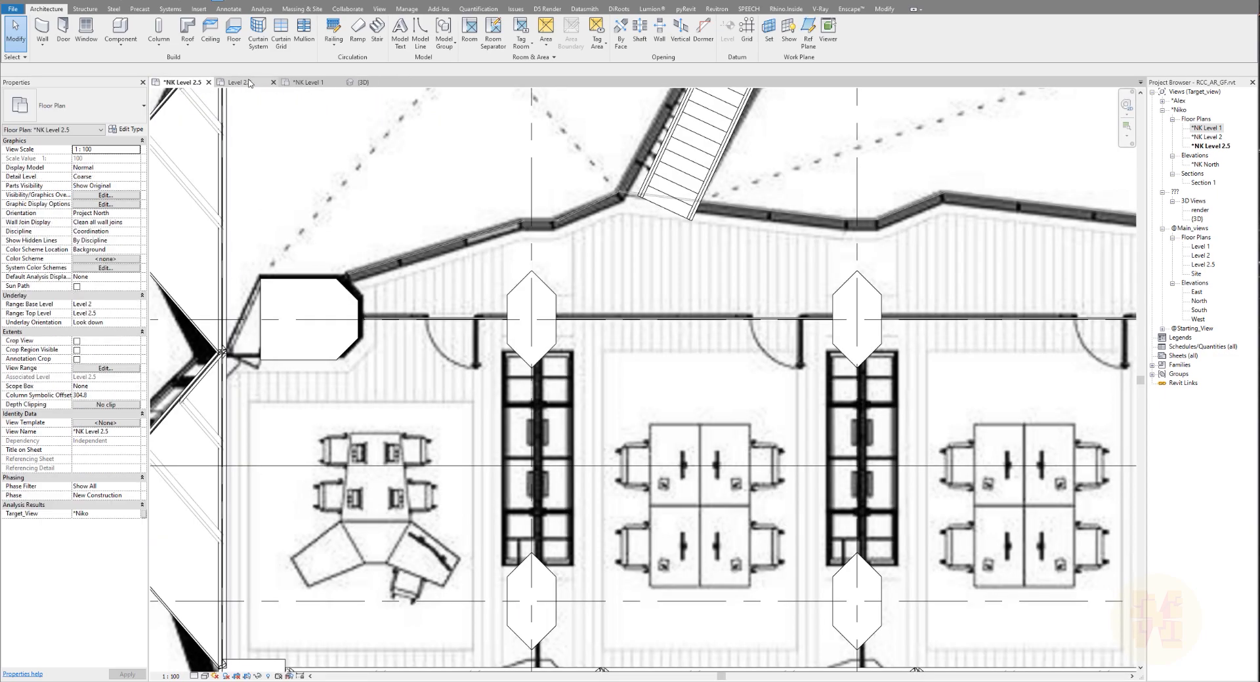
{"action": "left_click", "coordinate": [272, 83]}
Select the curtain wall between the large corner column and the first hexagonal column and isolate it in a 3D section box.
{"action": "scroll", "coordinate": [421, 400], "scroll_direction": "down", "scroll_amount": 3}
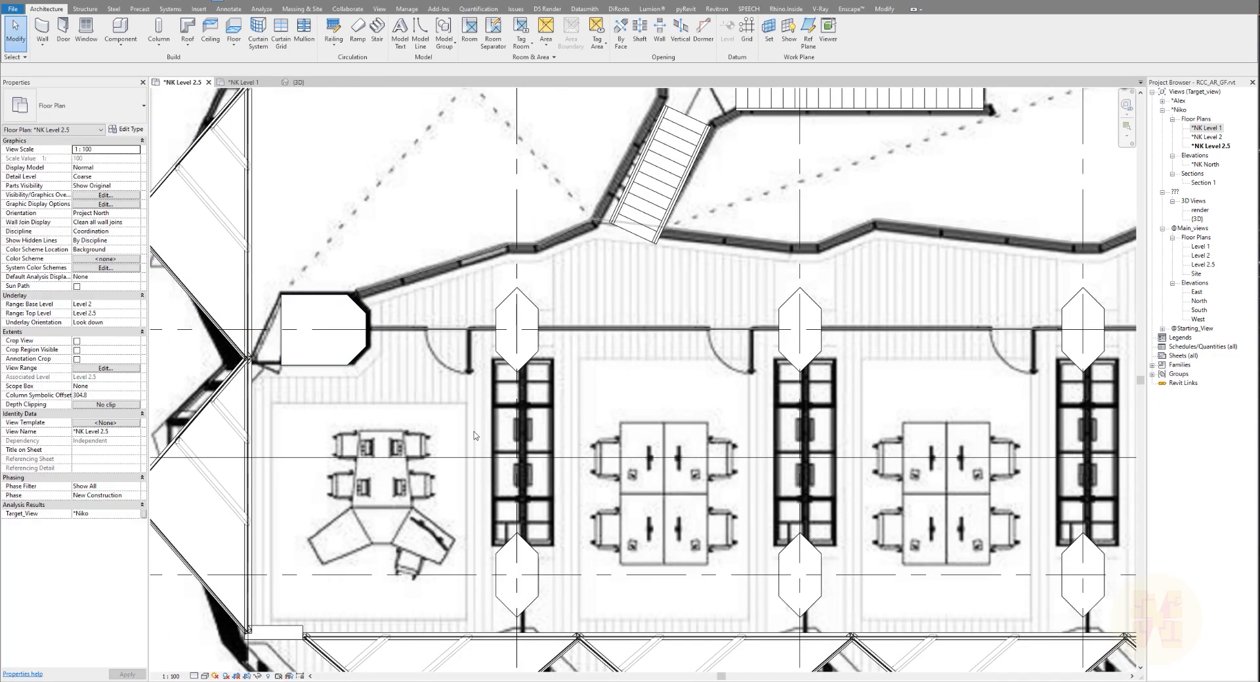
{"action": "scroll", "coordinate": [360, 359], "scroll_direction": "up", "scroll_amount": 4}
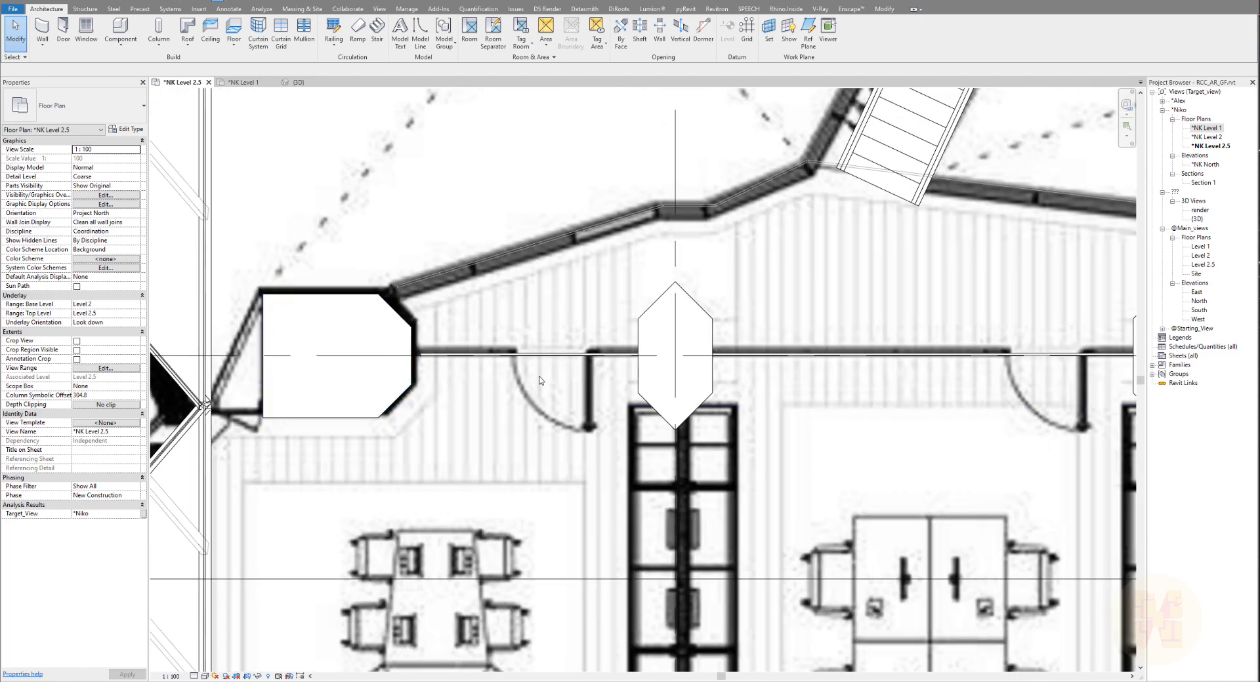
{"action": "scroll", "coordinate": [625, 353], "scroll_direction": "up", "scroll_amount": 2}
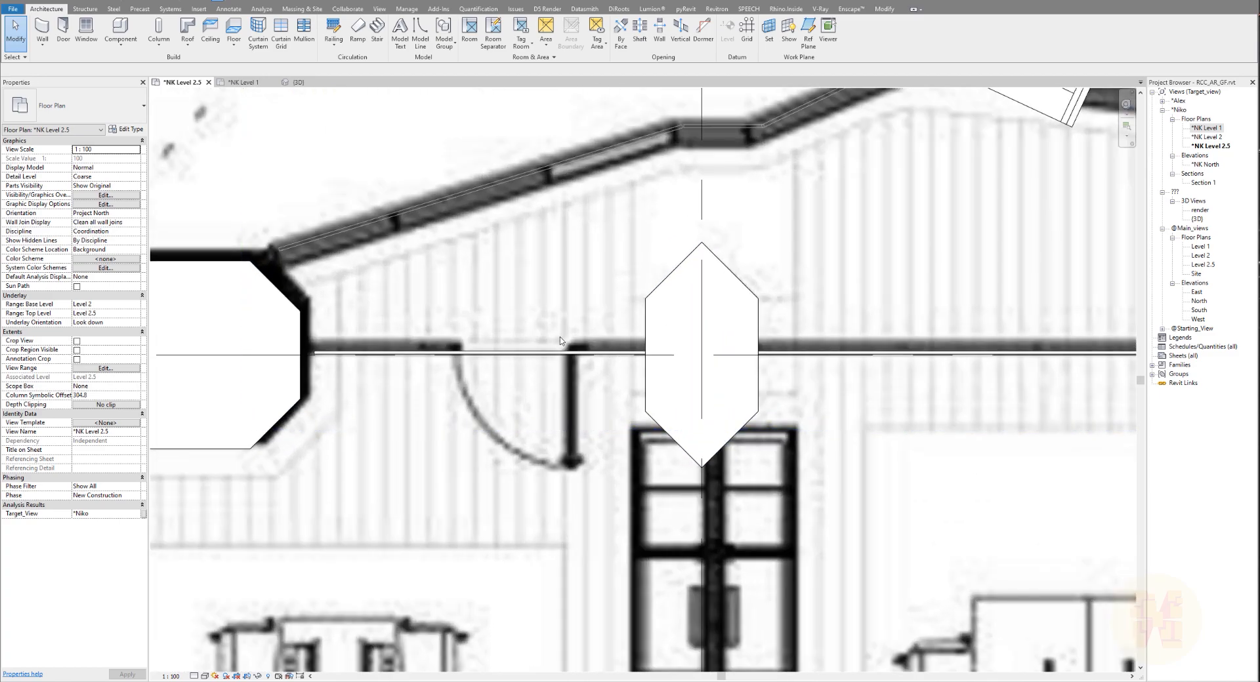
{"action": "left_click", "coordinate": [391, 355]}
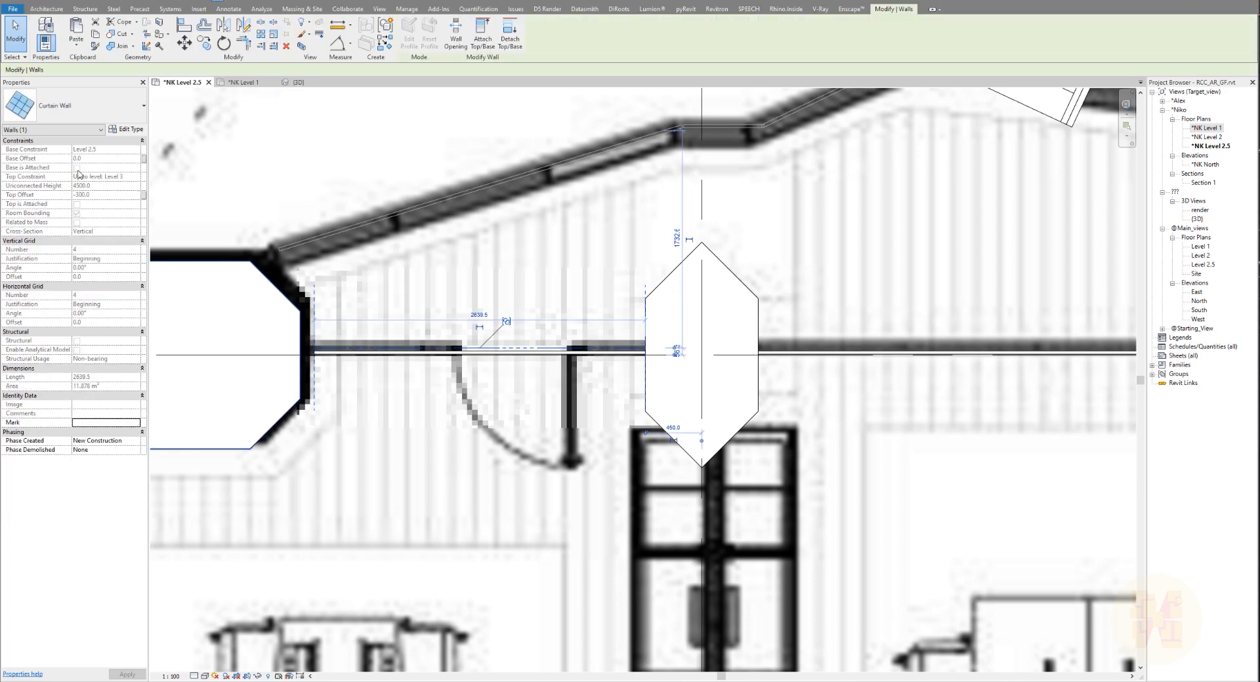
{"action": "scroll", "coordinate": [465, 334], "scroll_direction": "down", "scroll_amount": 2}
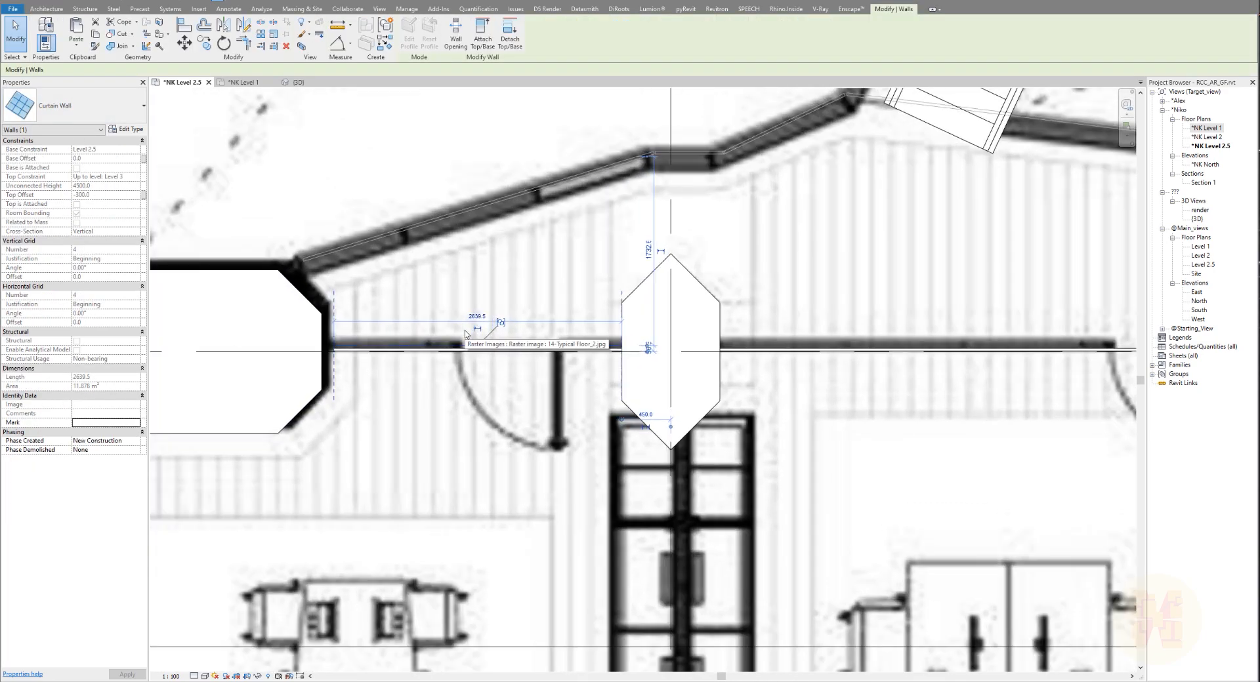
{"action": "left_click", "coordinate": [300, 47]}
{"action": "middle_click_drag", "start_coordinate": [761, 407], "coordinate": [746, 482], "text": "shift"}
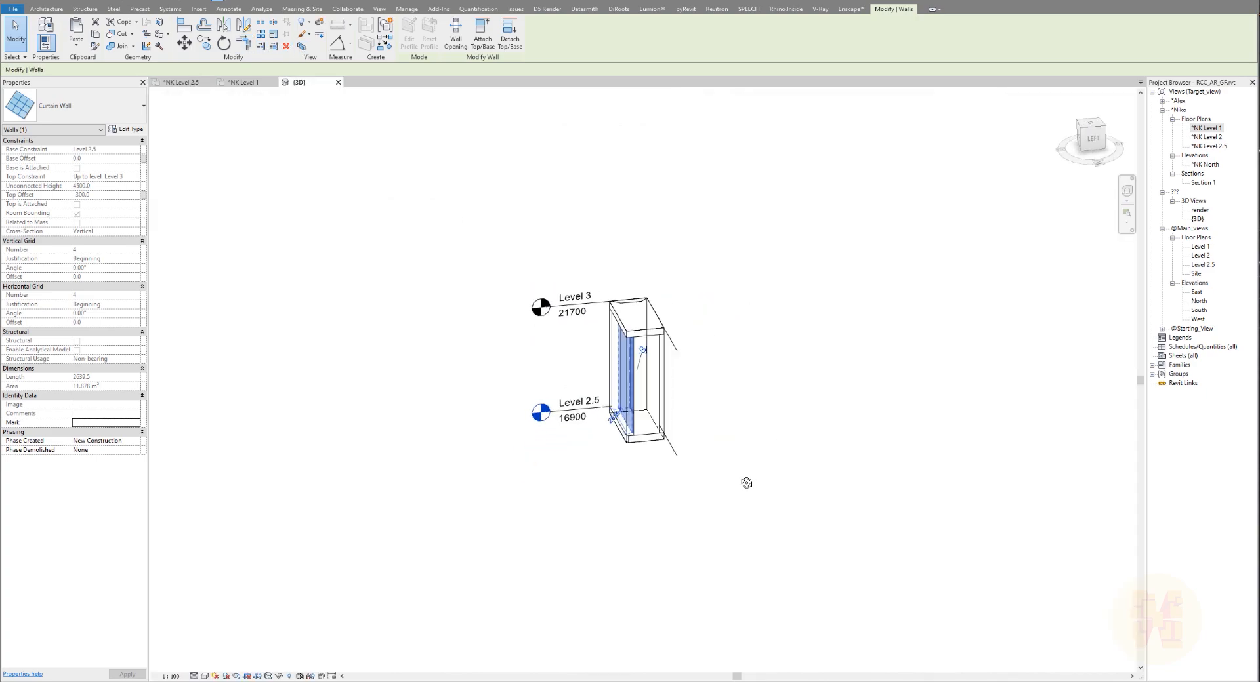
Enlarge the 3D section box around the curtain wall to include the surrounding columns and facade between Level 2.5 and Level 3.
{"action": "left_click", "coordinate": [664, 416]}
{"action": "middle_click_drag", "start_coordinate": [773, 430], "coordinate": [792, 455], "text": "shift"}
{"action": "key", "text": "Escape"}
{"action": "left_click", "coordinate": [663, 395]}
{"action": "left_click_drag", "start_coordinate": [657, 390], "coordinate": [653, 189]}
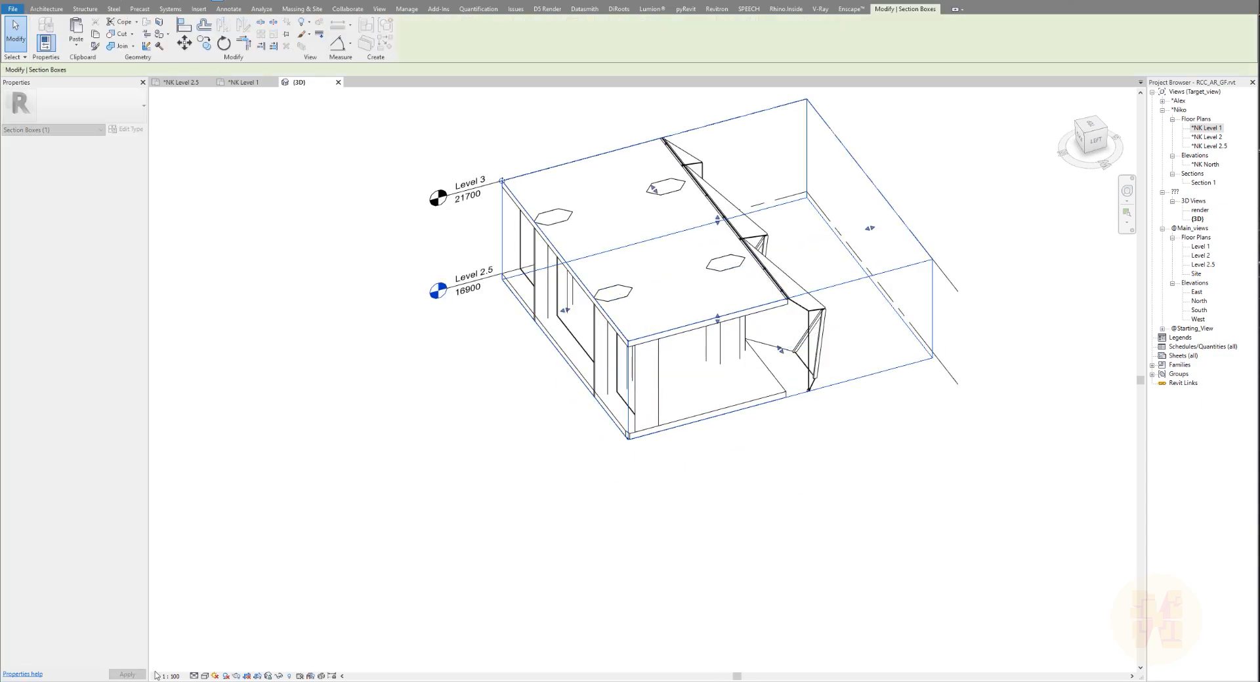
Turn on cast shadows and ambient shadows in the 3D view's graphic display options.
{"action": "left_click", "coordinate": [205, 677]}
{"action": "left_click", "coordinate": [243, 609]}
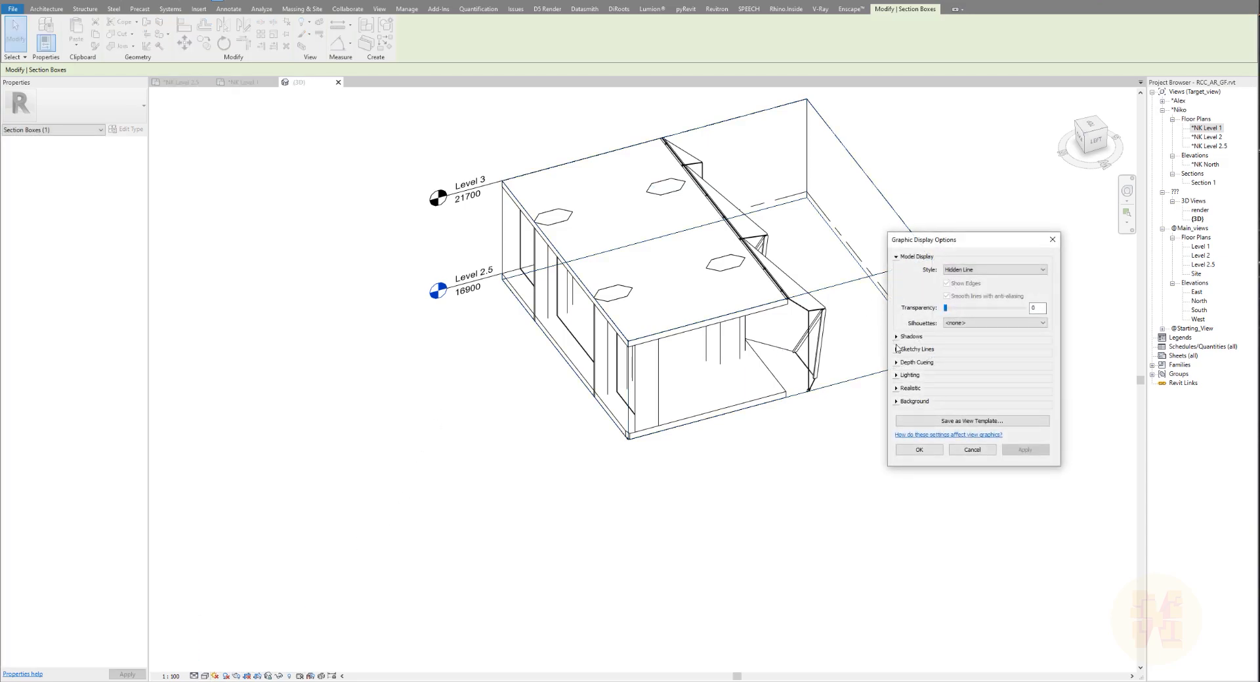
{"action": "left_click", "coordinate": [896, 337]}
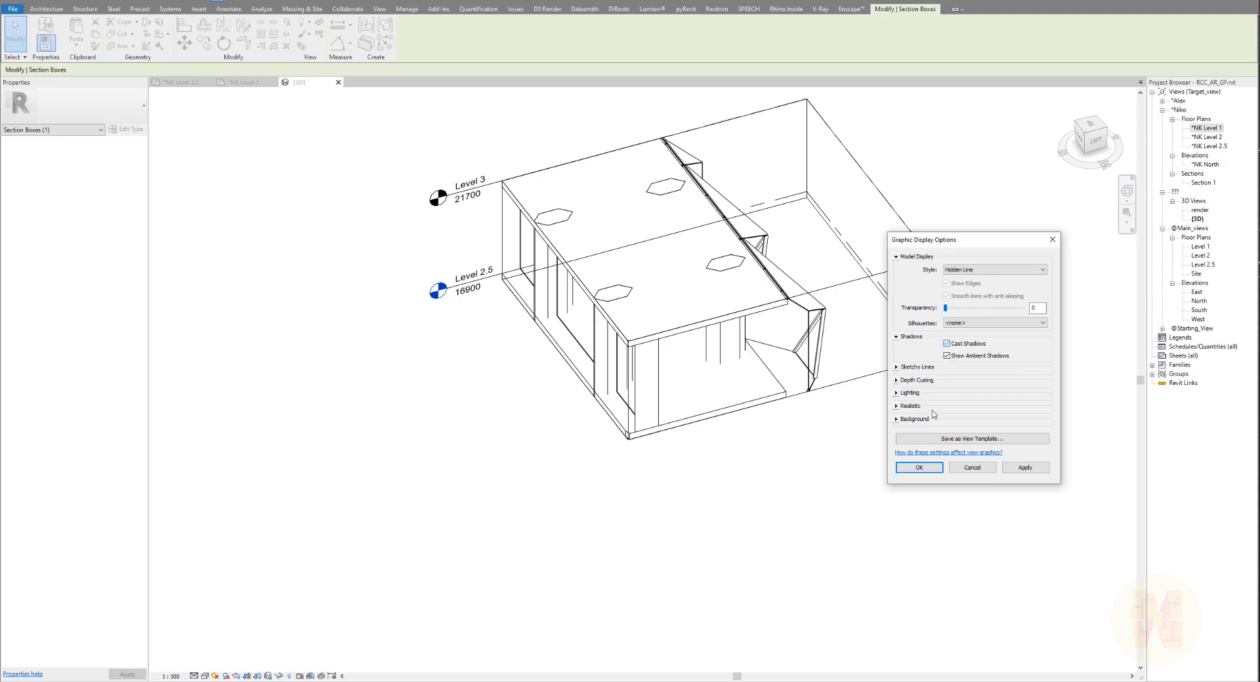
{"action": "left_click", "coordinate": [919, 471]}
{"action": "left_click", "coordinate": [647, 501]}
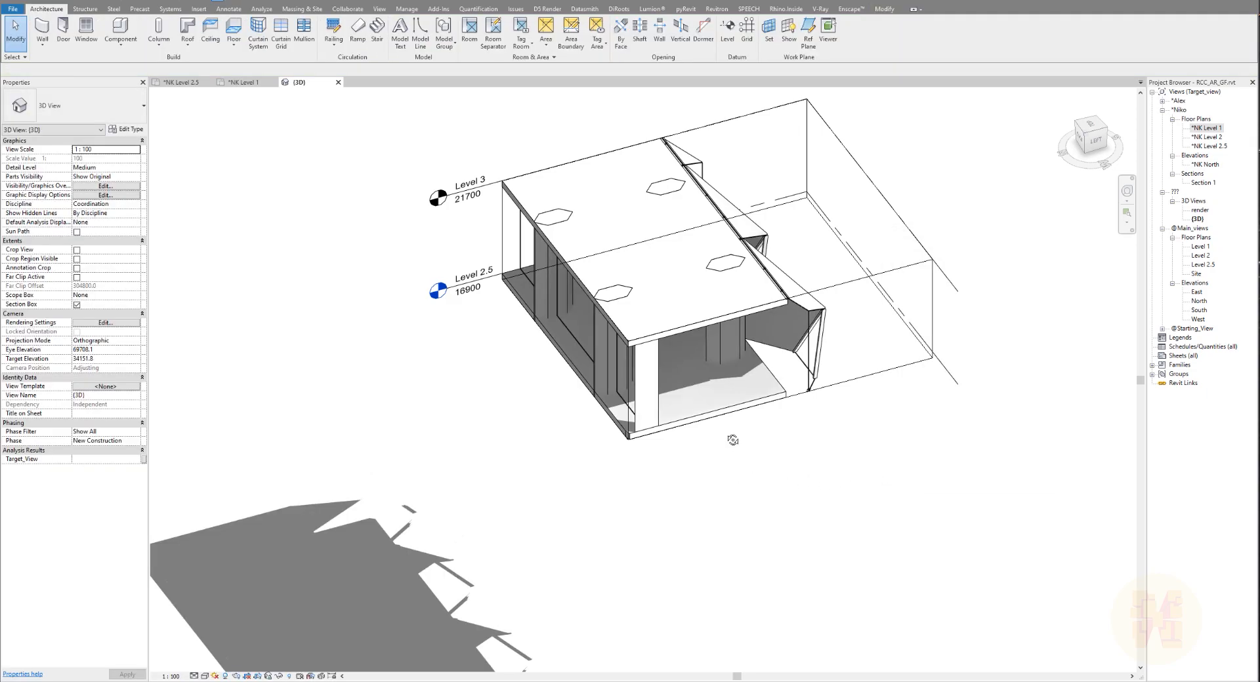
Select the curtain wall beside the large corner column on Level 2.5 in 3D and delete it.
{"action": "middle_click_drag", "start_coordinate": [734, 443], "coordinate": [590, 340], "text": "shift"}
{"action": "scroll", "coordinate": [840, 444], "scroll_direction": "up", "scroll_amount": 2}
{"action": "middle_click_drag", "start_coordinate": [840, 446], "coordinate": [780, 457], "text": "shift"}
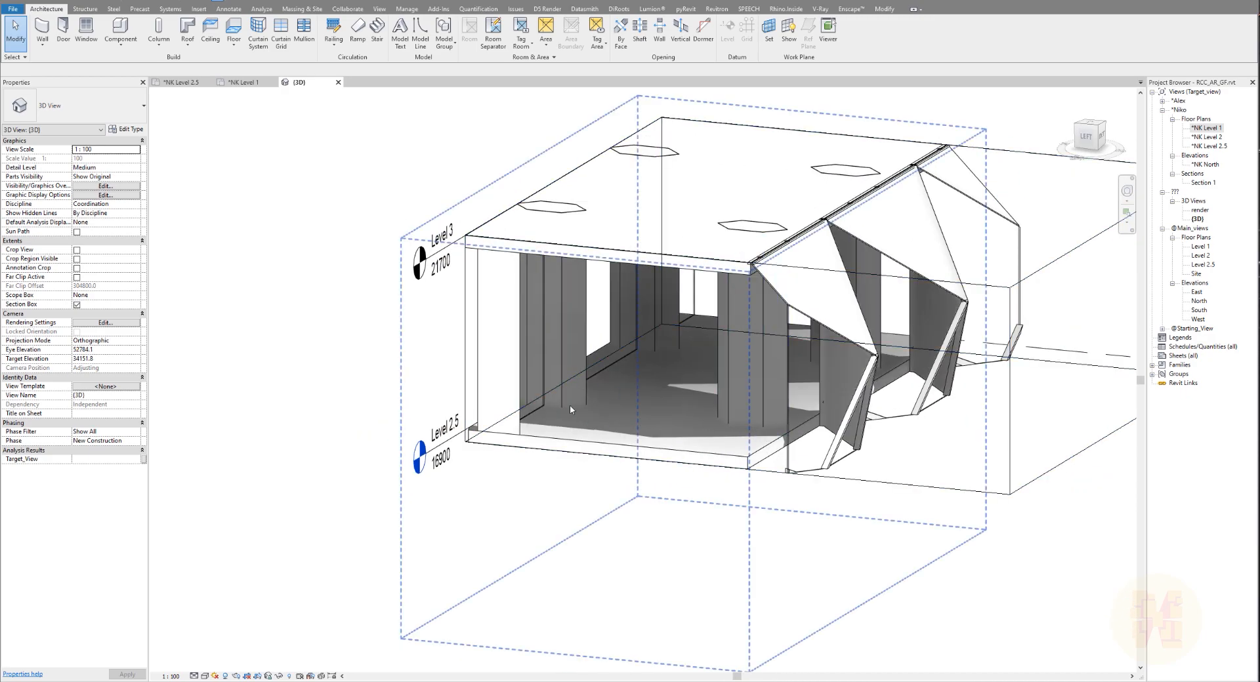
{"action": "middle_click_drag", "start_coordinate": [616, 423], "coordinate": [691, 441], "text": "shift"}
{"action": "scroll", "coordinate": [724, 379], "scroll_direction": "up", "scroll_amount": 5}
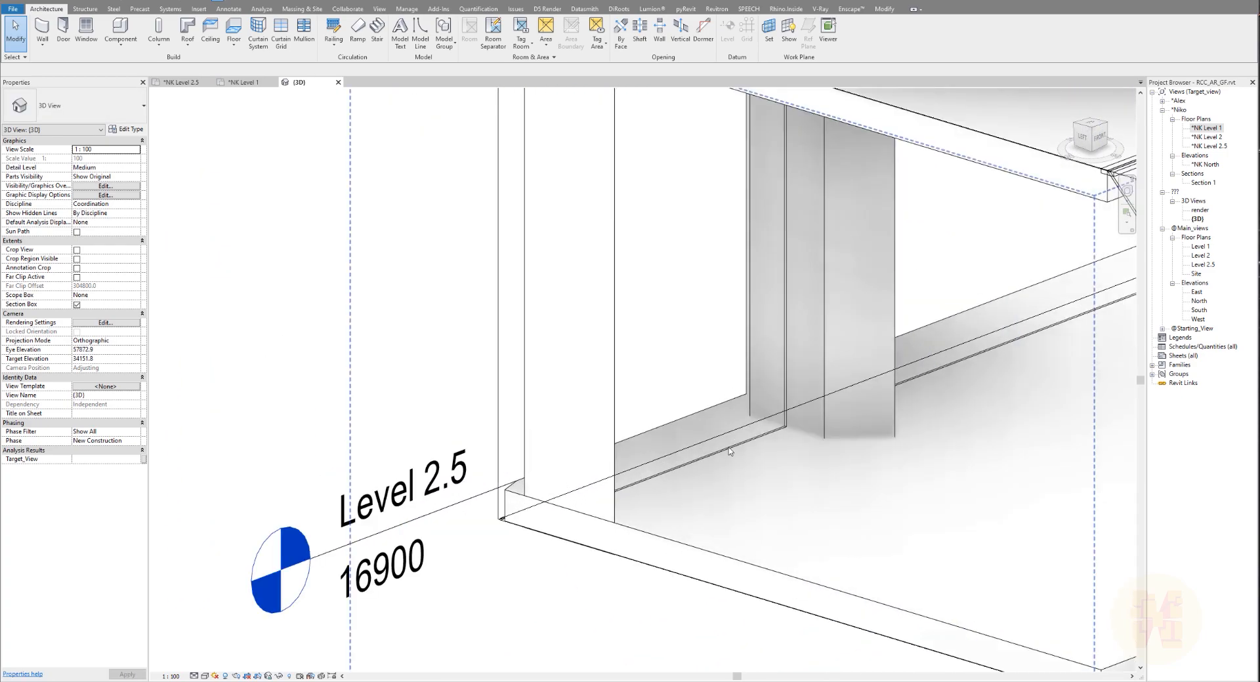
{"action": "left_click", "coordinate": [727, 451]}
{"action": "scroll", "coordinate": [729, 440], "scroll_direction": "down", "scroll_amount": 3}
{"action": "mouse_move", "coordinate": [571, 388]}
{"action": "middle_mouse_down", "text": "shift"}
{"action": "mouse_move", "coordinate": [560, 352]}
{"action": "mouse_move", "coordinate": [685, 306]}
{"action": "mouse_move", "coordinate": [712, 380]}
{"action": "middle_mouse_up", "text": "shift"}
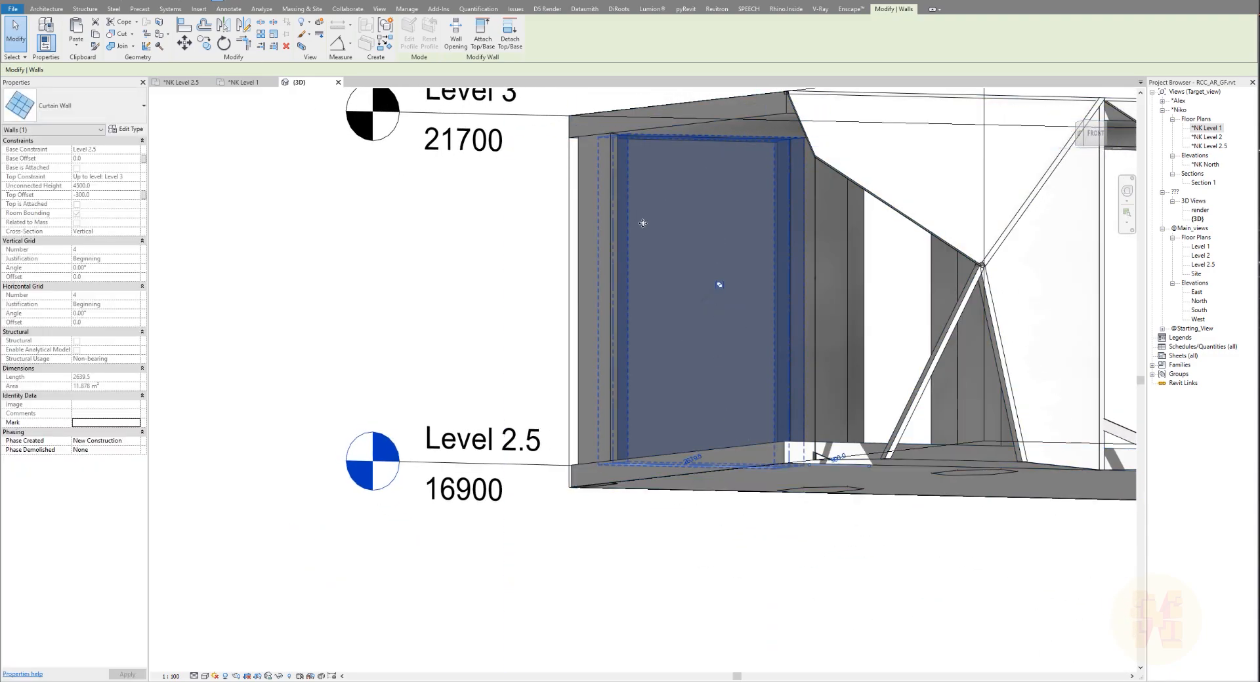
{"action": "key", "text": "Delete"}
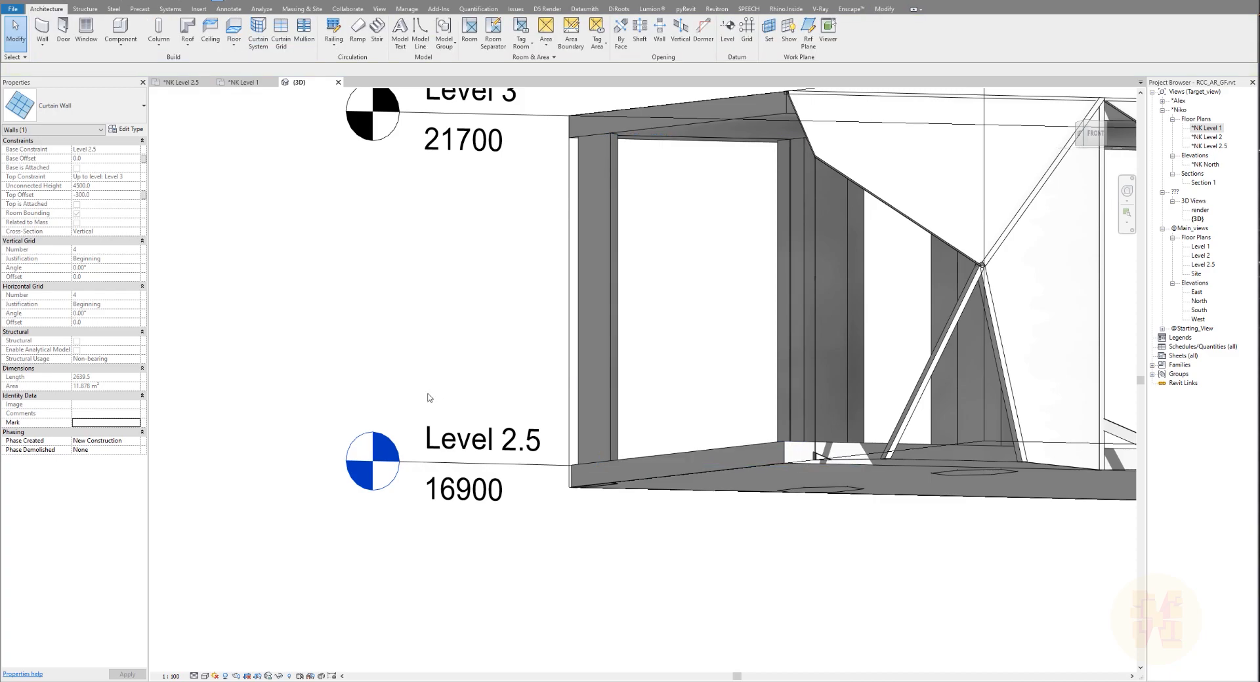
Return to the *NK Level 2.5 plan and open the Typical_Floor model group for editing.
{"action": "middle_click_drag", "start_coordinate": [564, 383], "coordinate": [231, 120], "text": "shift"}
{"action": "left_click", "coordinate": [176, 82]}
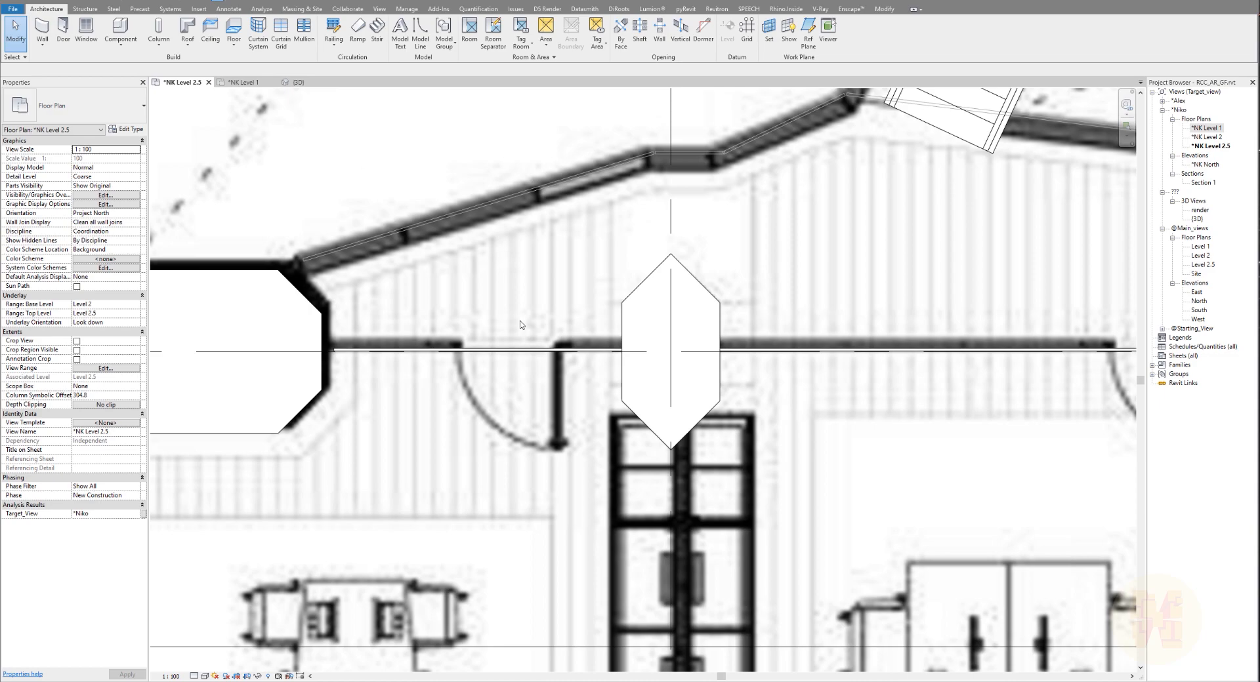
{"action": "scroll", "coordinate": [579, 361], "scroll_direction": "down", "scroll_amount": 3}
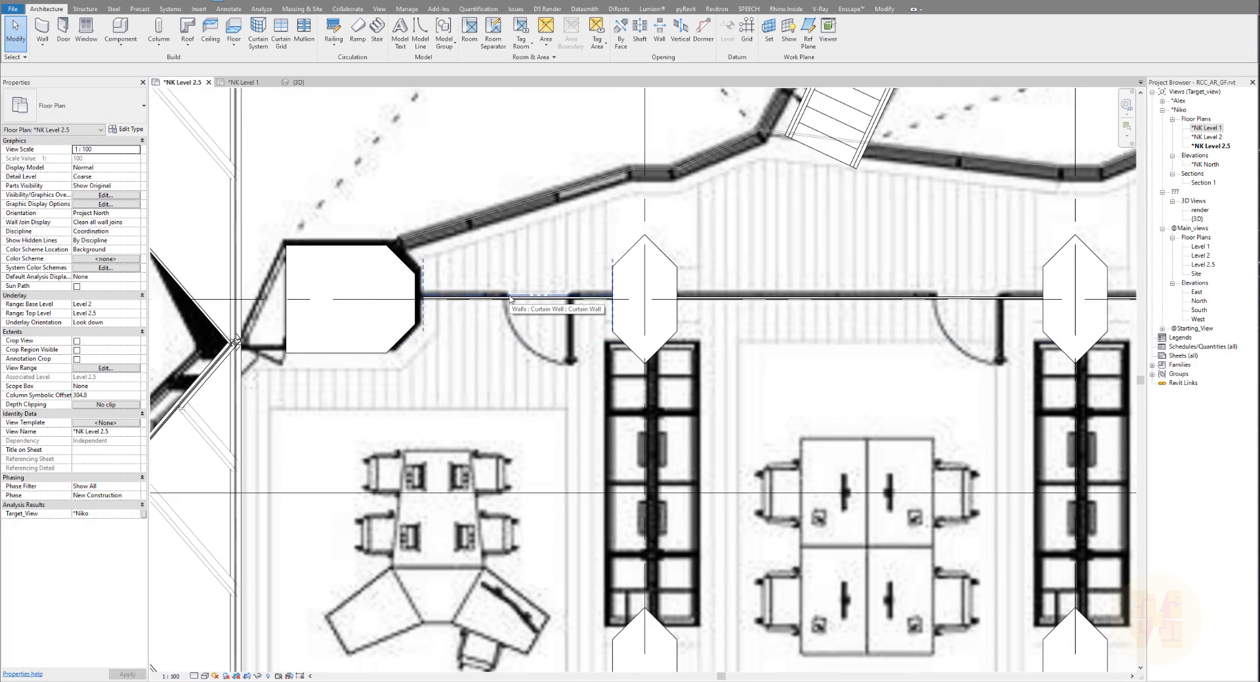
{"action": "left_click", "coordinate": [454, 298]}
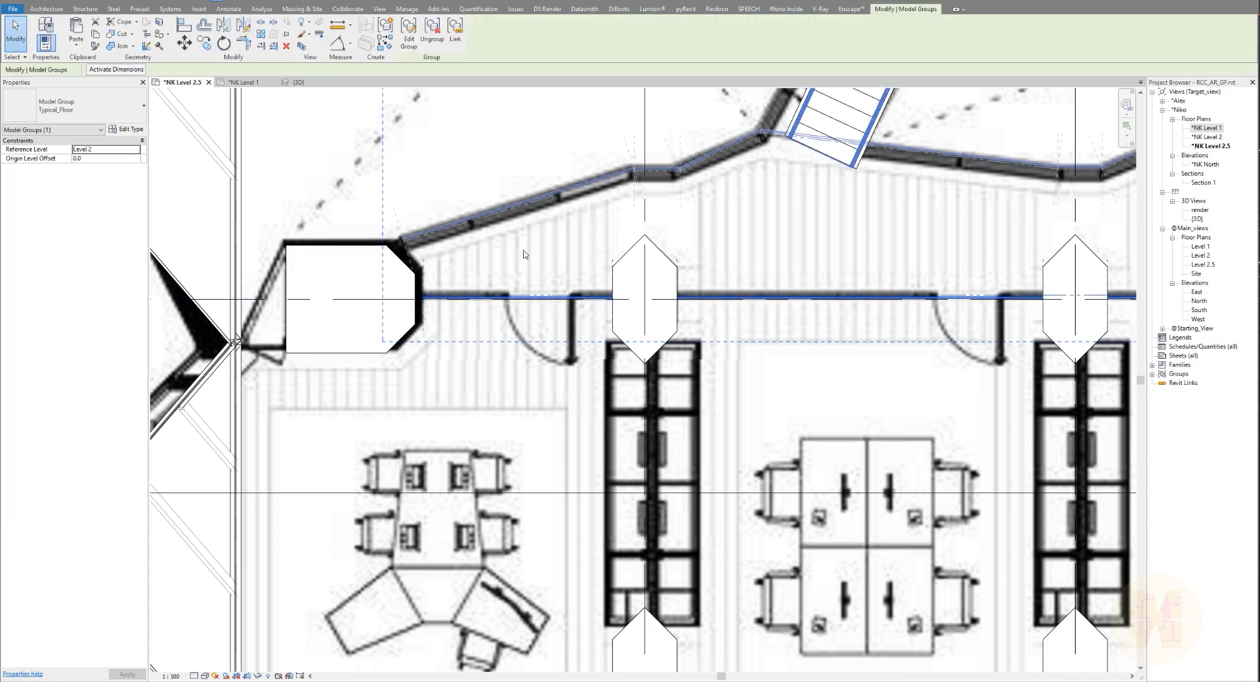
{"action": "scroll", "coordinate": [496, 299], "scroll_direction": "down", "scroll_amount": 4}
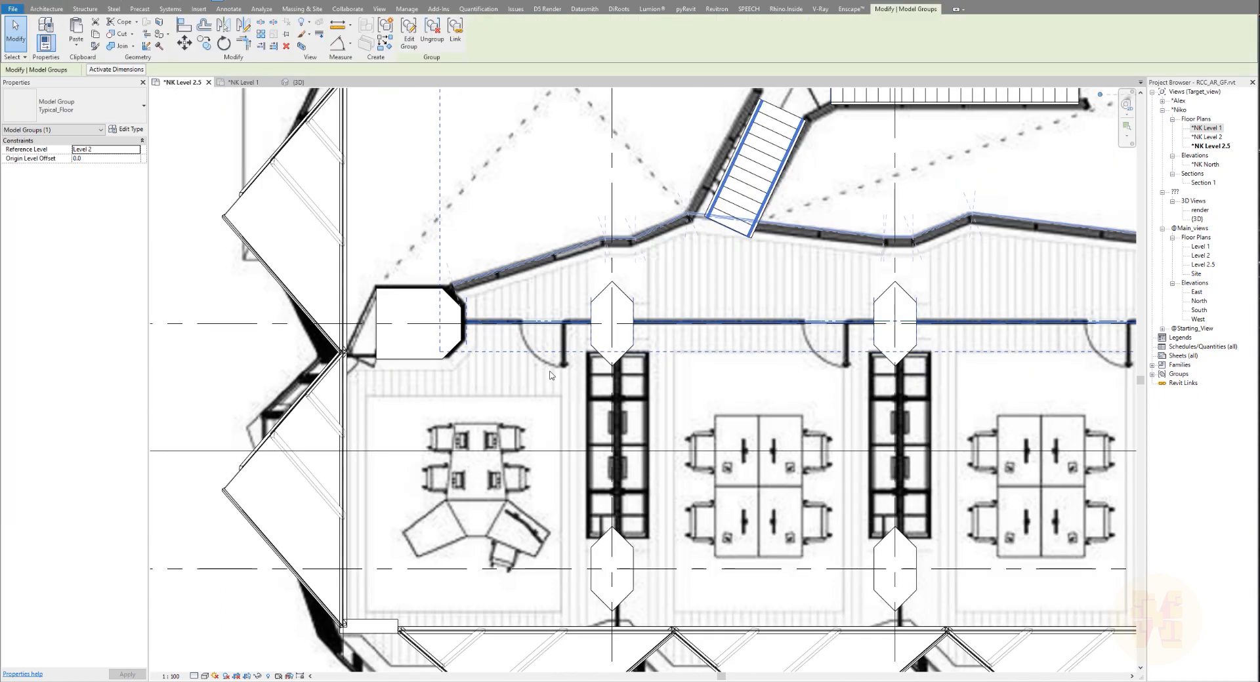
{"action": "left_click", "coordinate": [412, 38]}
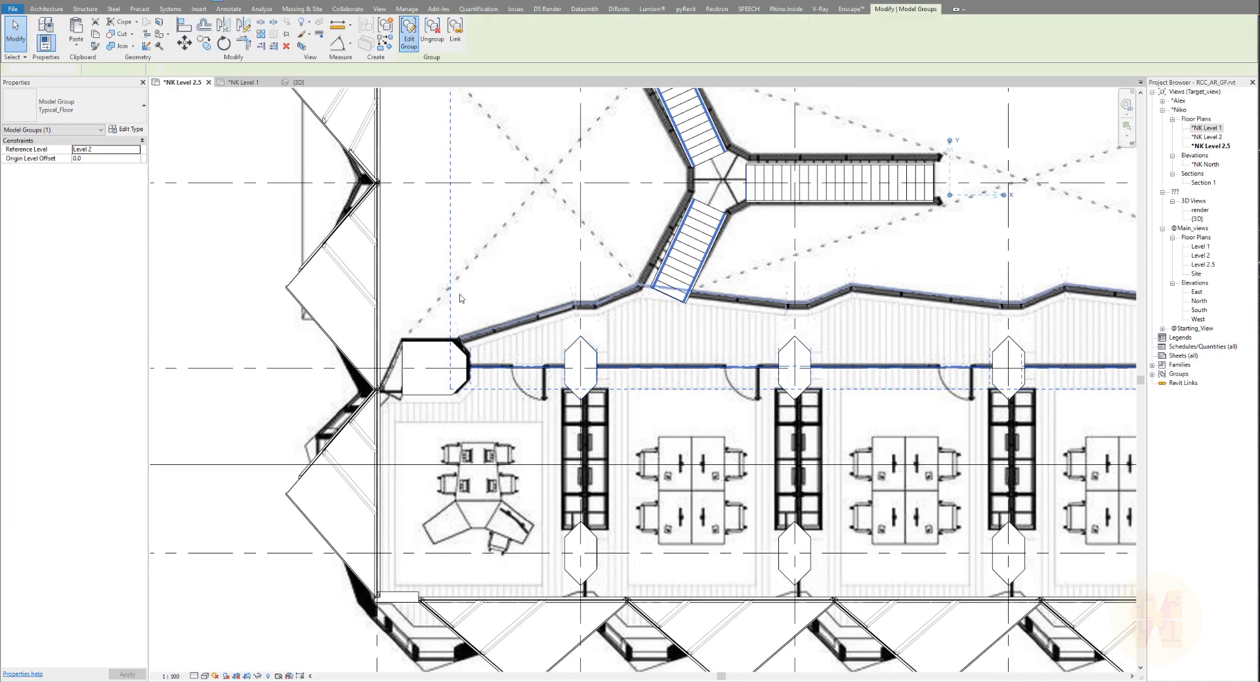
Extend the corridor curtain wall's end to the face of the large corner column, giving a wall length of 2750 mm.
{"action": "scroll", "coordinate": [476, 406], "scroll_direction": "up", "scroll_amount": 4}
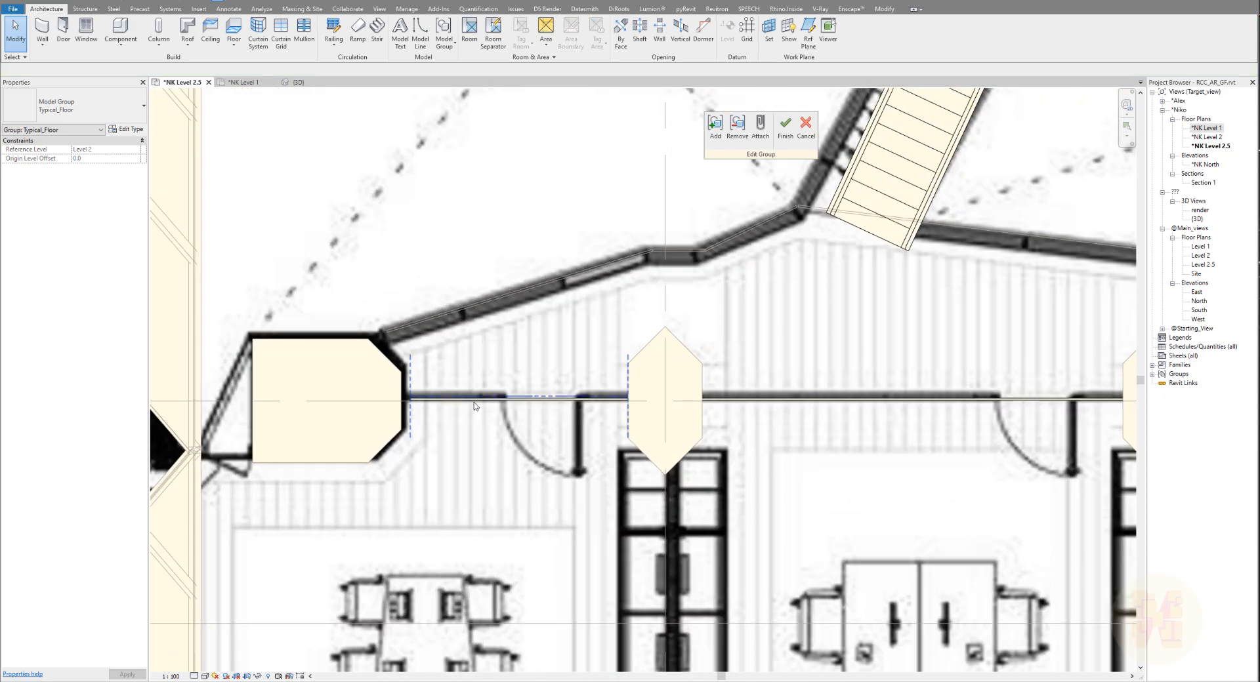
{"action": "left_click", "coordinate": [475, 406]}
{"action": "scroll", "coordinate": [410, 397], "scroll_direction": "up", "scroll_amount": 8}
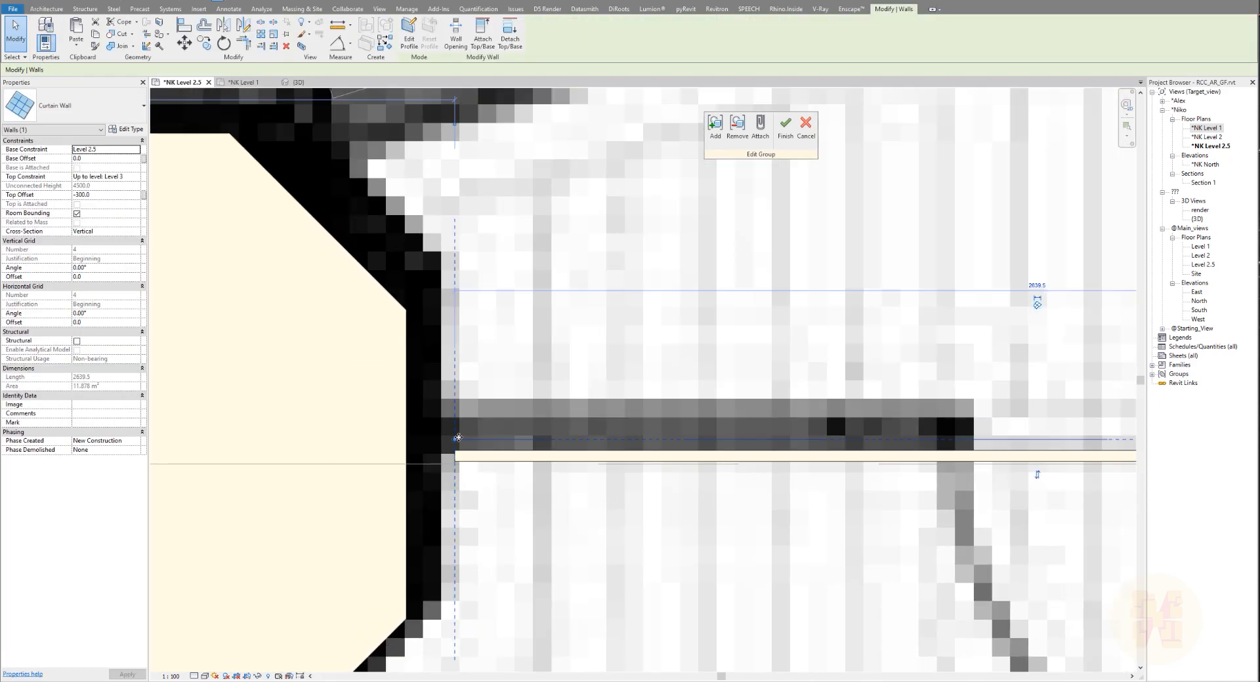
{"action": "left_click_drag", "start_coordinate": [455, 443], "coordinate": [436, 463]}
{"action": "scroll", "coordinate": [427, 447], "scroll_direction": "down", "scroll_amount": 2}
{"action": "middle_click_drag", "start_coordinate": [903, 436], "coordinate": [394, 399]}
{"action": "scroll", "coordinate": [677, 404], "scroll_direction": "up", "scroll_amount": 2}
{"action": "scroll", "coordinate": [677, 407], "scroll_direction": "up", "scroll_amount": 1}
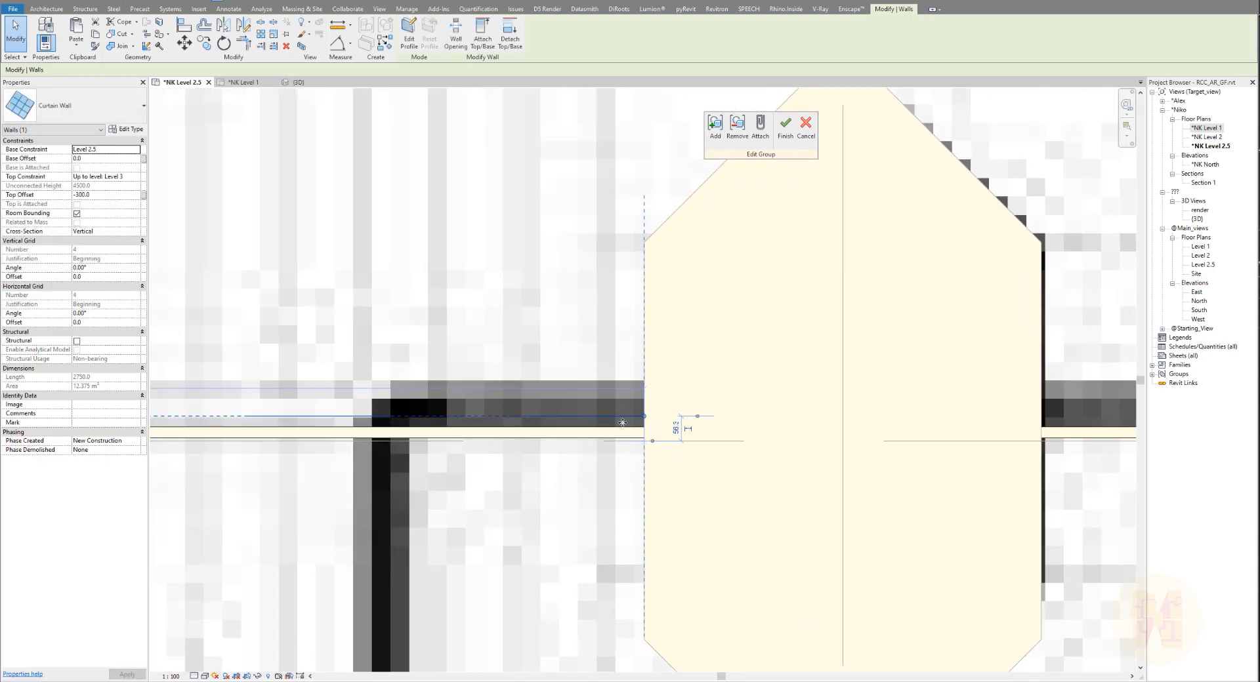
{"action": "scroll", "coordinate": [622, 423], "scroll_direction": "down", "scroll_amount": 4}
{"action": "middle_click_drag", "start_coordinate": [357, 470], "coordinate": [575, 440]}
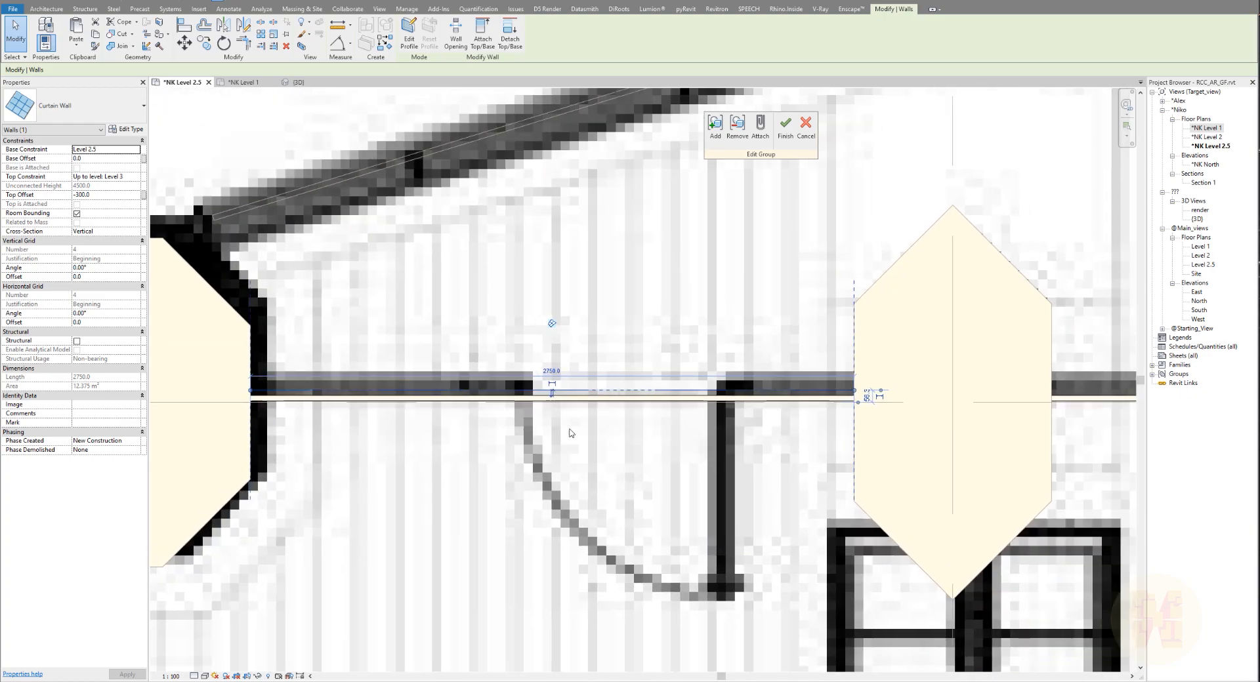
Place two vertical curtain grid lines at the wall's door opening and set the spacing between them to 900 mm.
{"action": "scroll", "coordinate": [662, 386], "scroll_direction": "up", "scroll_amount": 3}
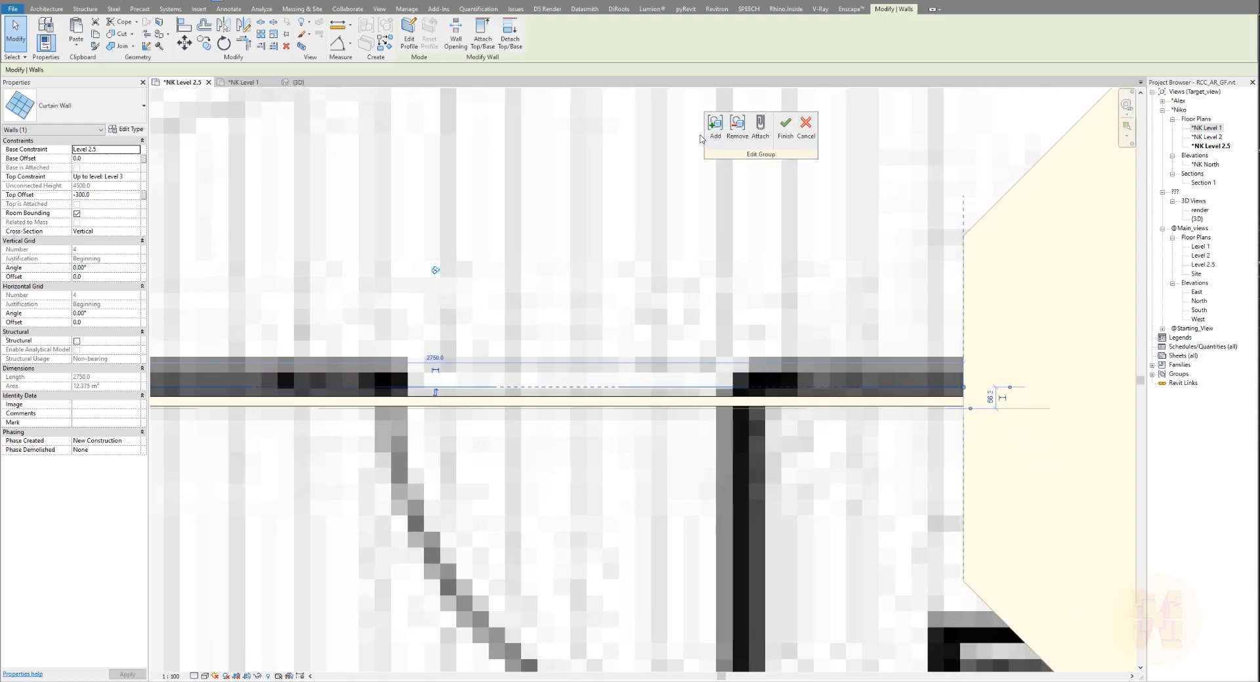
{"action": "left_click", "coordinate": [65, 12]}
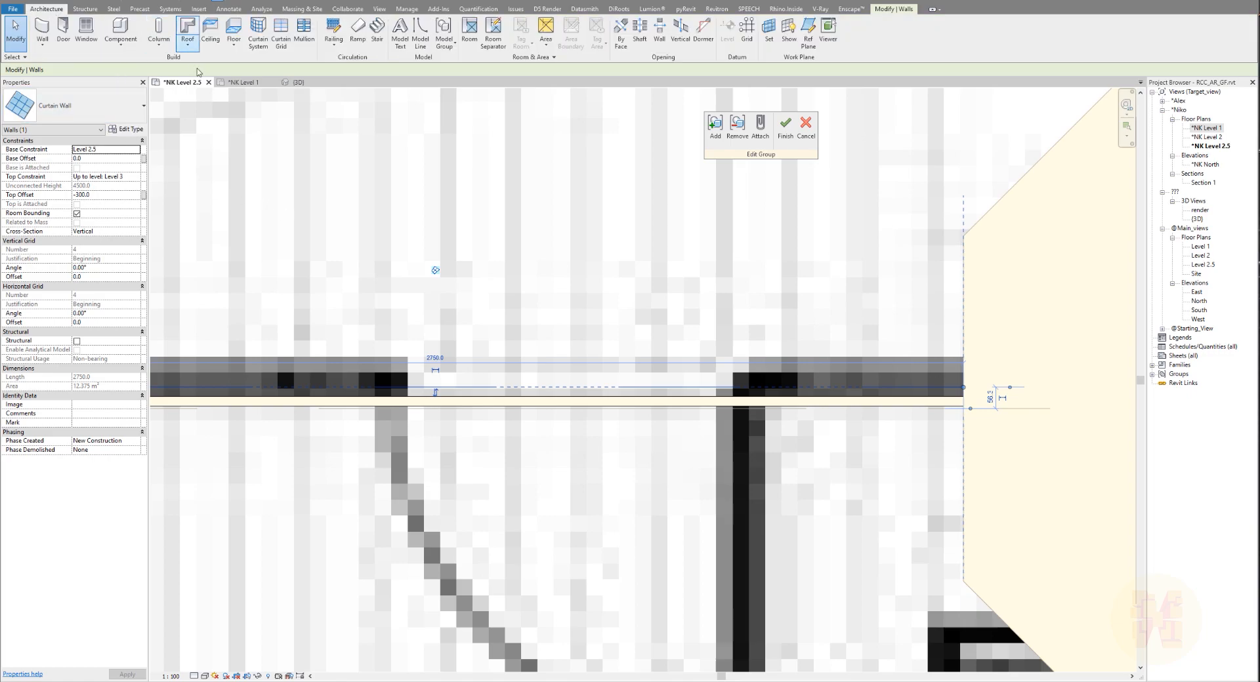
{"action": "left_click", "coordinate": [284, 34]}
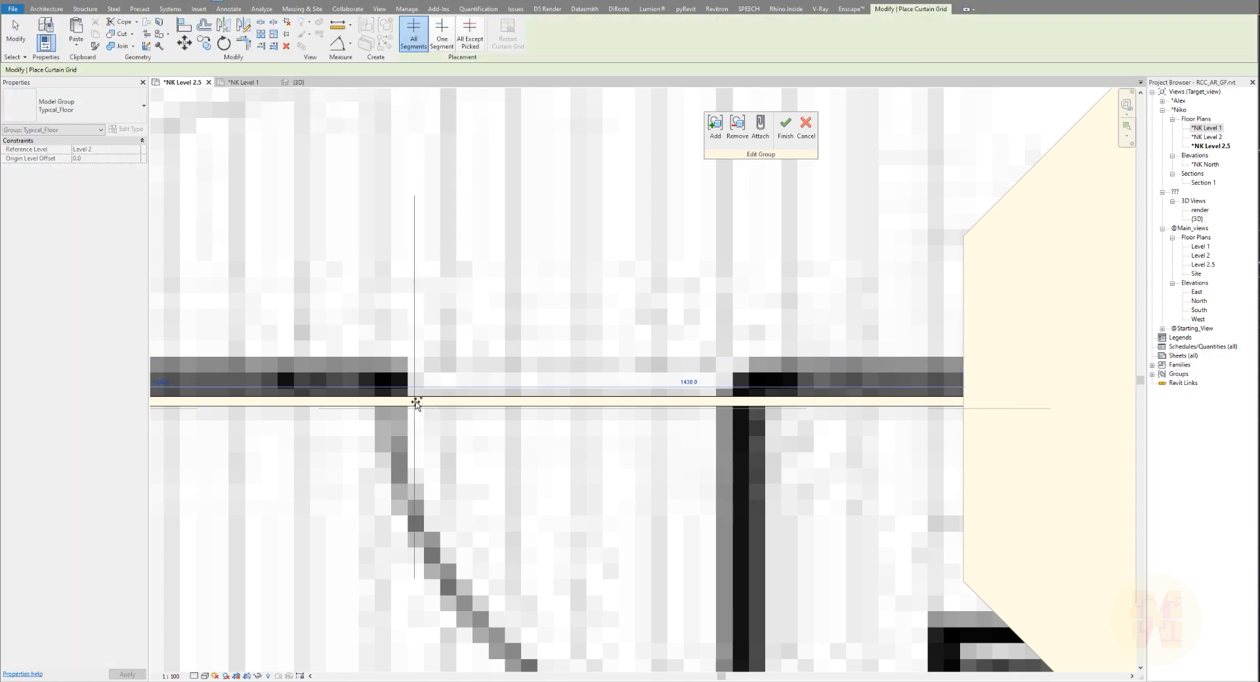
{"action": "left_click", "coordinate": [749, 398]}
{"action": "left_click", "coordinate": [742, 397]}
{"action": "left_click", "coordinate": [575, 382]}
{"action": "type", "text": "900"}
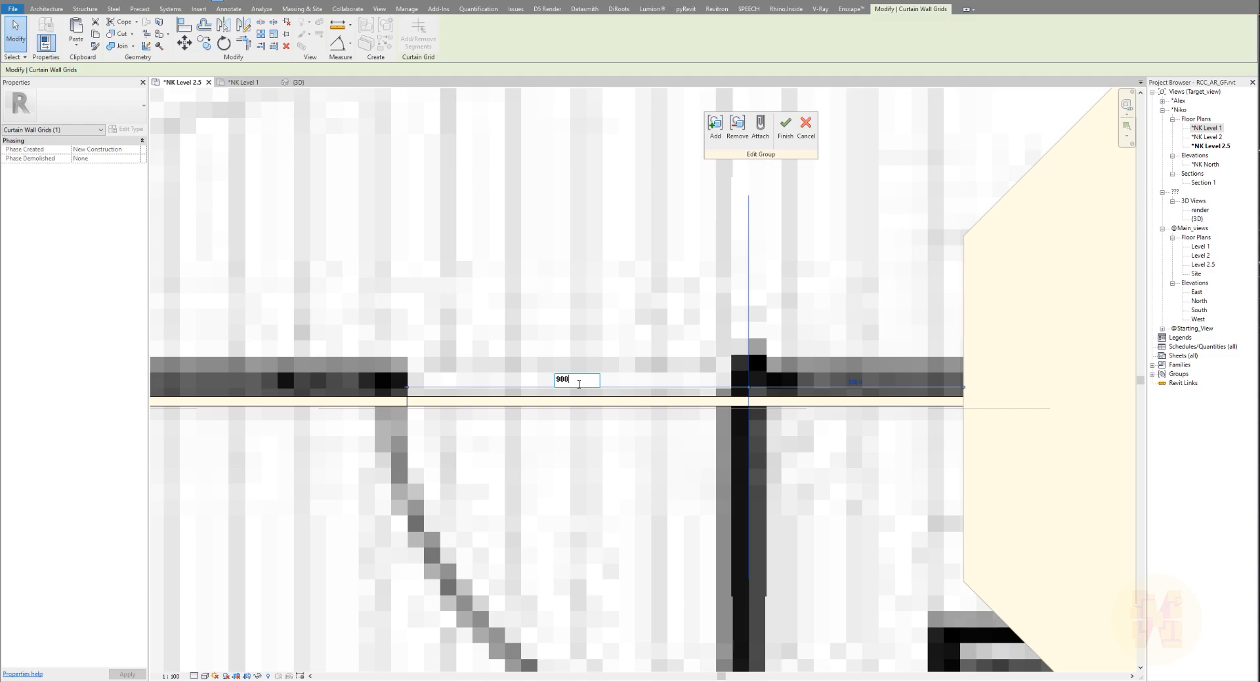
{"action": "key", "text": "Return"}
{"action": "key", "text": "Escape"}
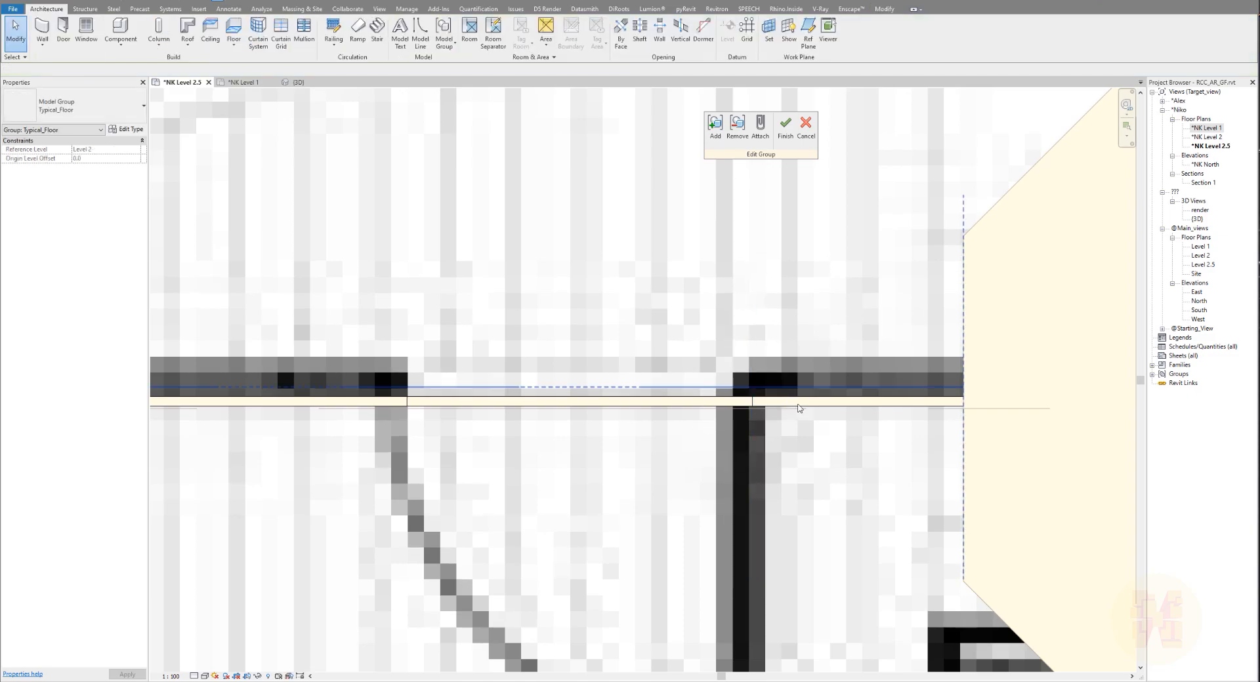
Check the positions of both curtain grid lines against the door opening on the underlying floor plan image.
{"action": "left_click", "coordinate": [755, 404]}
{"action": "middle_click_drag", "start_coordinate": [754, 404], "coordinate": [678, 332]}
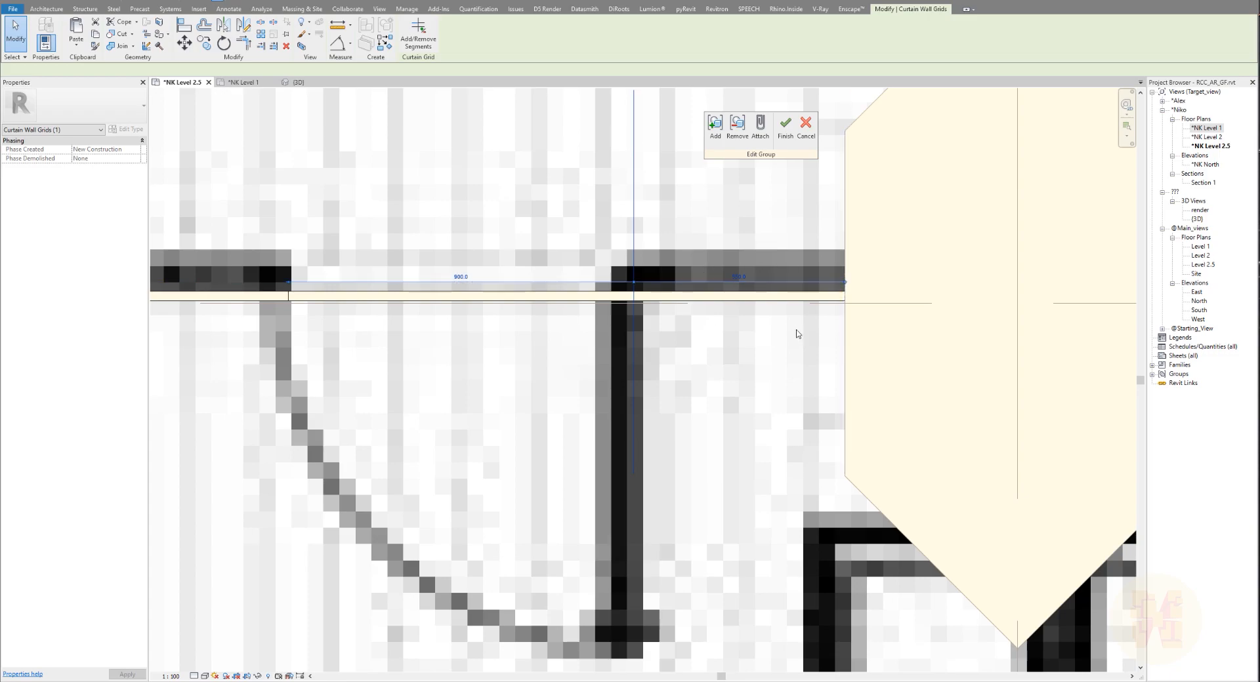
{"action": "scroll", "coordinate": [754, 284], "scroll_direction": "down", "scroll_amount": 2}
{"action": "middle_click_drag", "start_coordinate": [673, 304], "coordinate": [738, 368]}
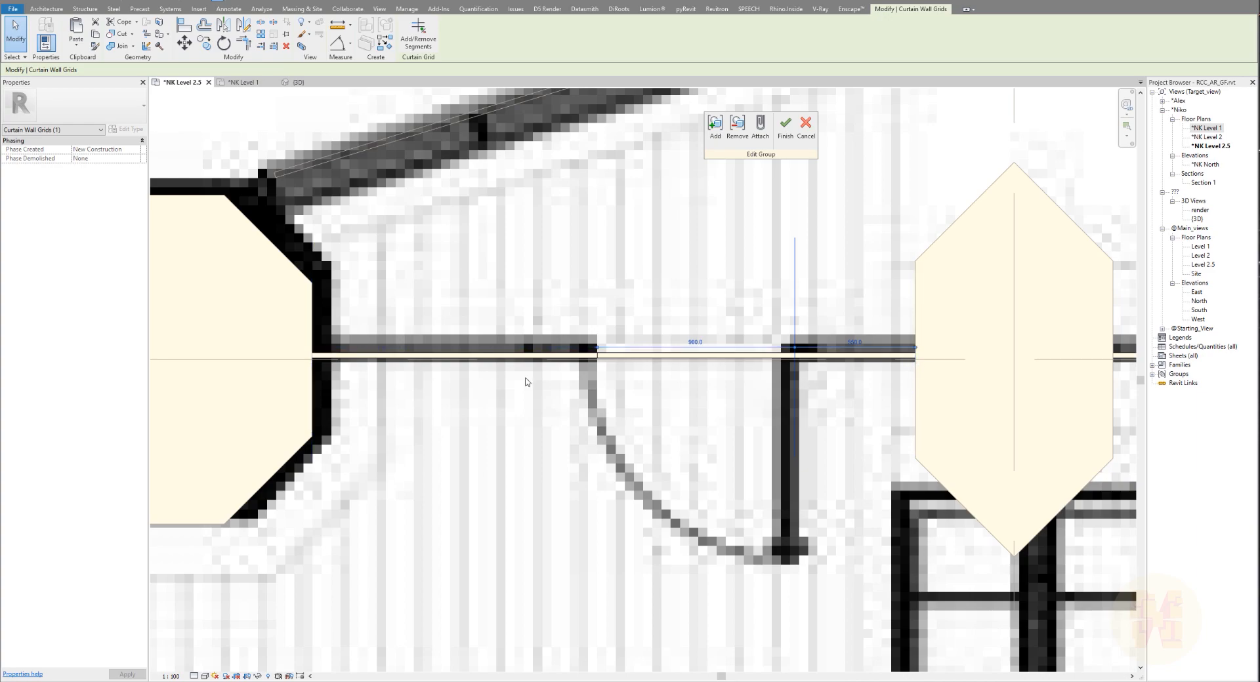
{"action": "scroll", "coordinate": [444, 342], "scroll_direction": "up", "scroll_amount": 1}
{"action": "scroll", "coordinate": [445, 342], "scroll_direction": "up", "scroll_amount": 1}
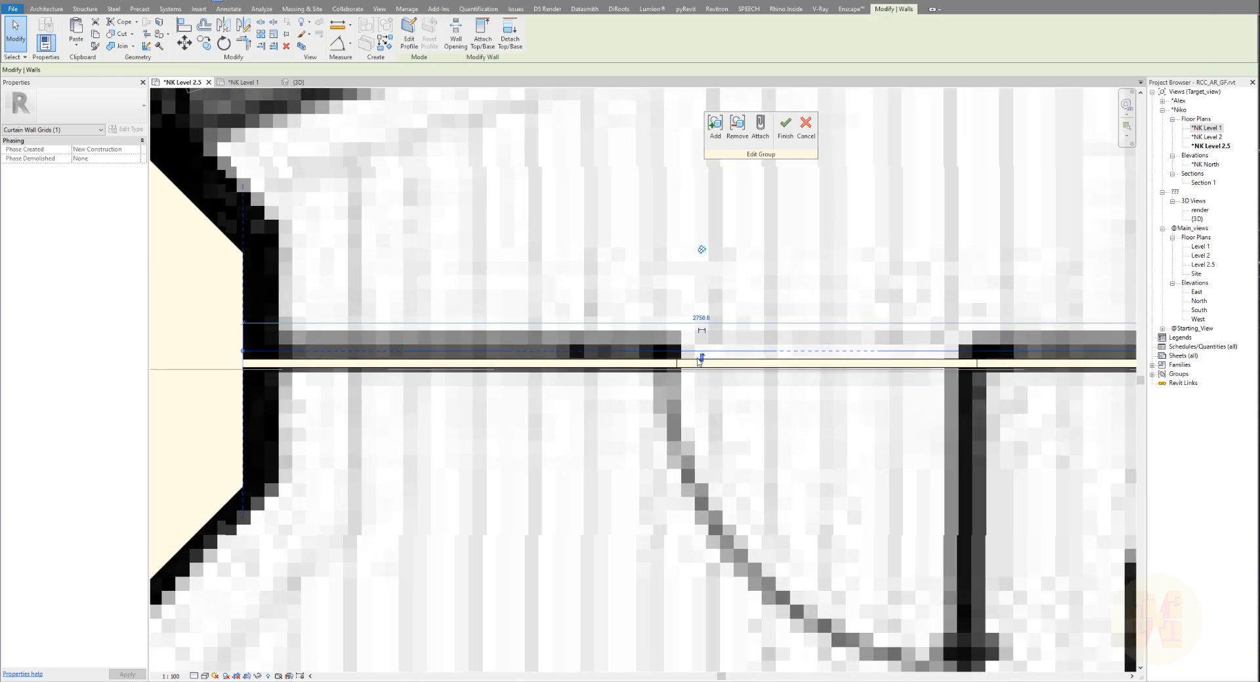
{"action": "left_click", "coordinate": [697, 352]}
{"action": "left_click", "coordinate": [675, 360]}
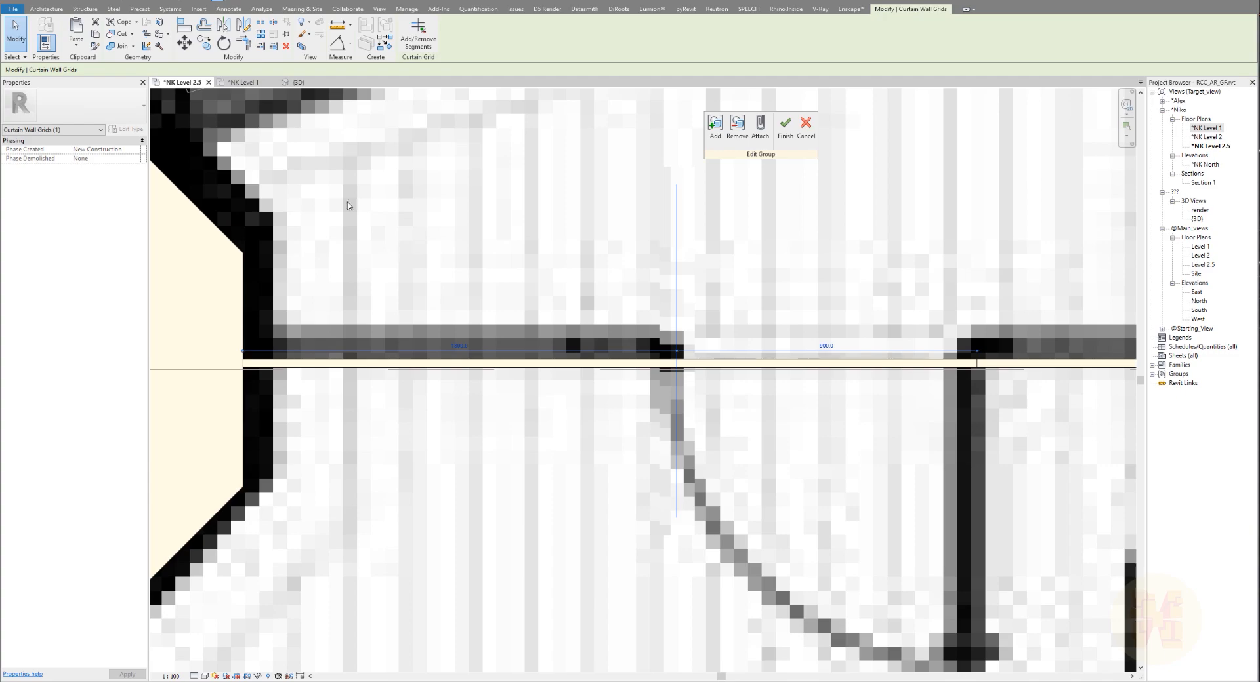
Place a vertical curtain grid line at the midpoint of the panel between the corner column and the door opening.
{"action": "left_click", "coordinate": [57, 10]}
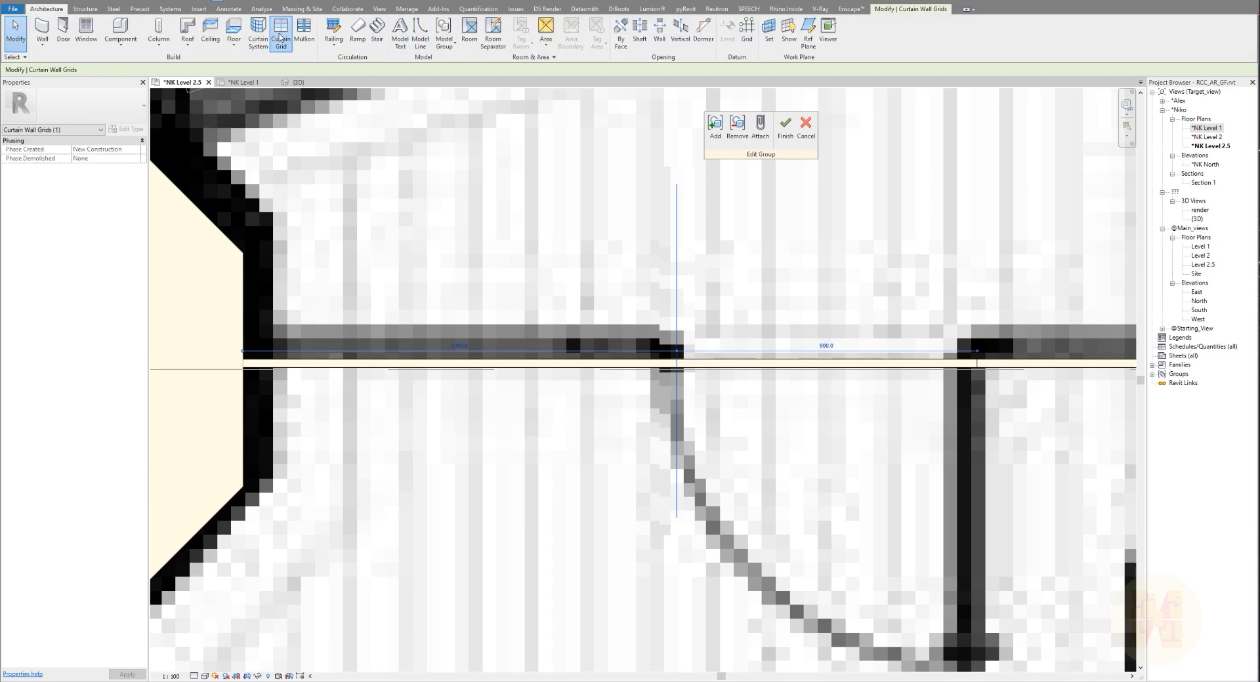
{"action": "left_click", "coordinate": [280, 37]}
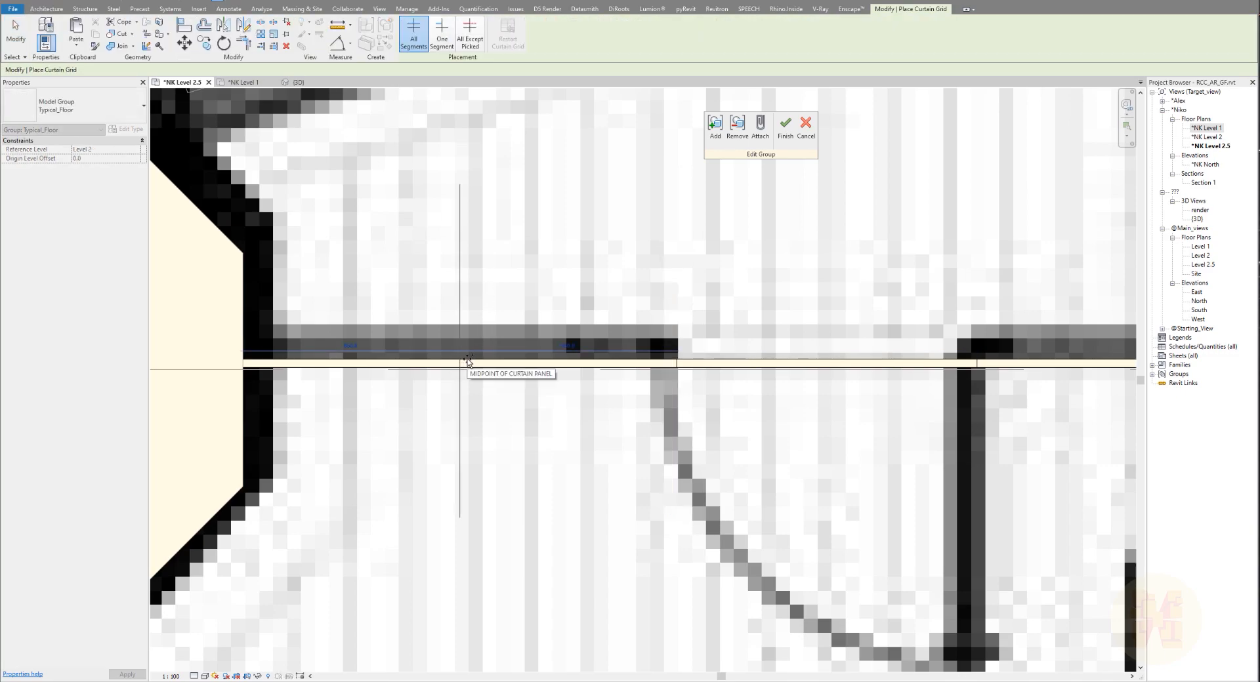
{"action": "left_click", "coordinate": [468, 360]}
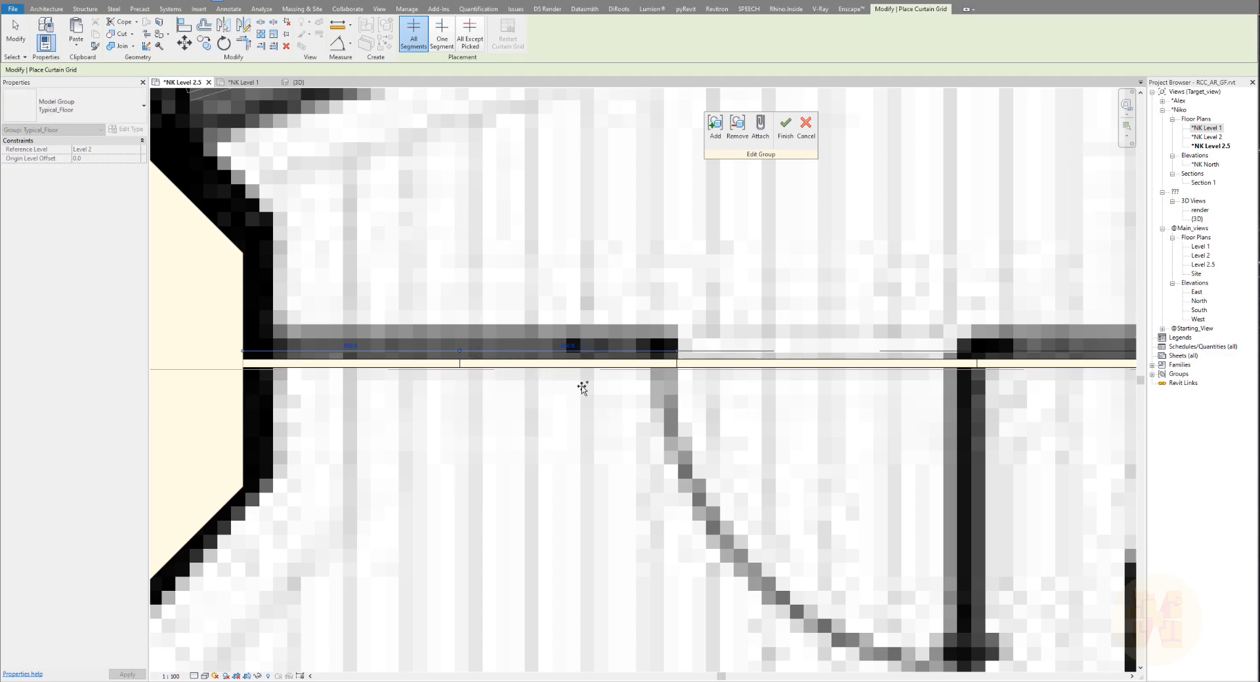
{"action": "key", "text": "Escape"}
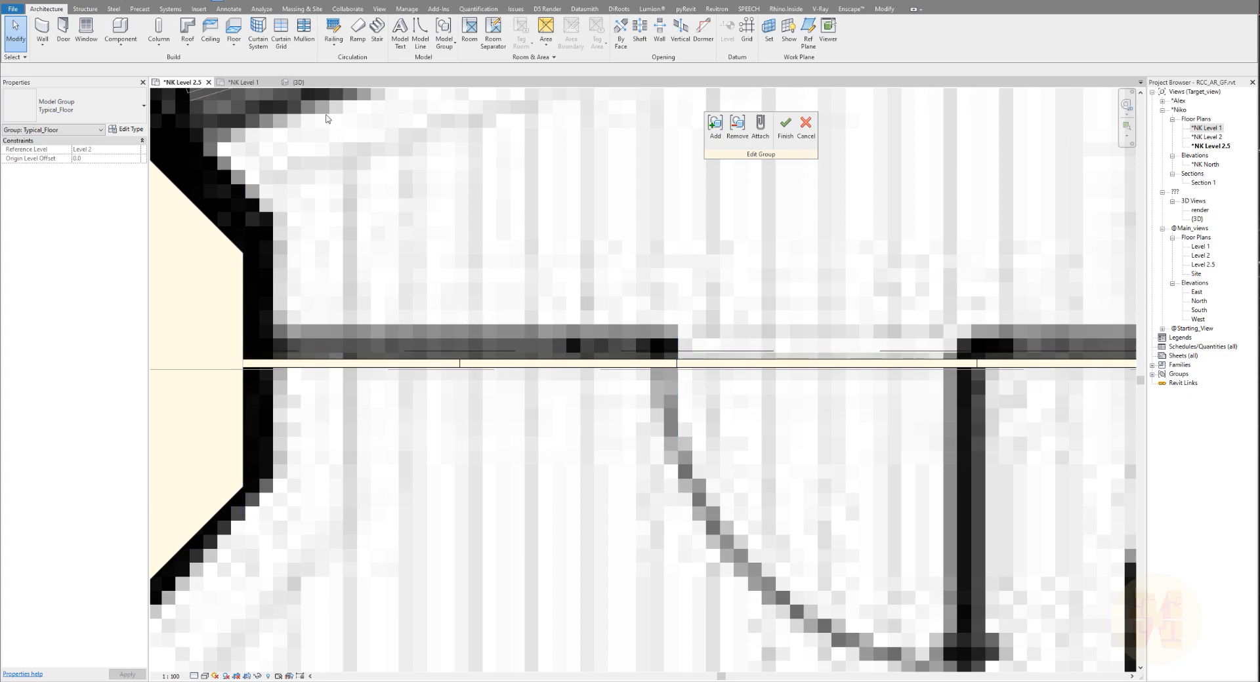
In the 3D view, place a horizontal curtain grid line across the curtain wall 2100 mm above its base.
{"action": "left_click", "coordinate": [298, 82]}
{"action": "scroll", "coordinate": [700, 371], "scroll_direction": "down", "scroll_amount": 3}
{"action": "middle_click_drag", "start_coordinate": [700, 372], "coordinate": [773, 374], "text": "shift"}
{"action": "scroll", "coordinate": [754, 364], "scroll_direction": "up", "scroll_amount": 5}
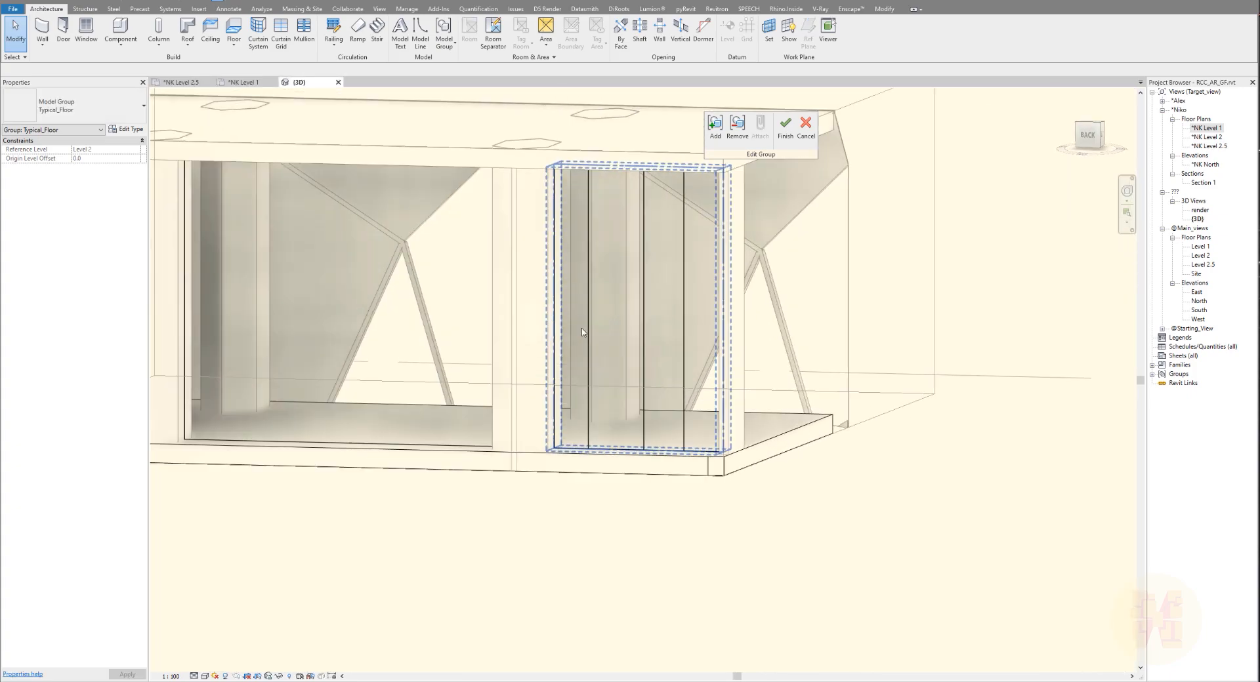
{"action": "left_click", "coordinate": [281, 29]}
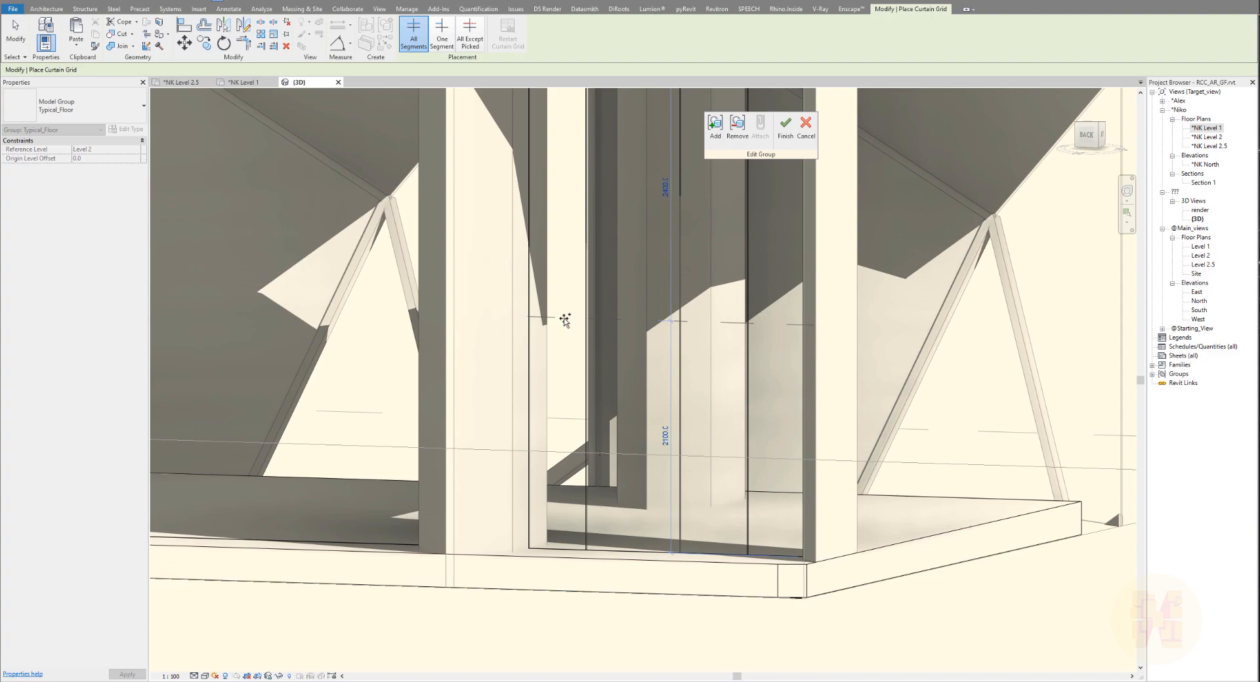
{"action": "left_click", "coordinate": [565, 319]}
{"action": "key", "text": "Escape"}
{"action": "middle_click_drag", "start_coordinate": [630, 394], "coordinate": [672, 408], "text": "shift"}
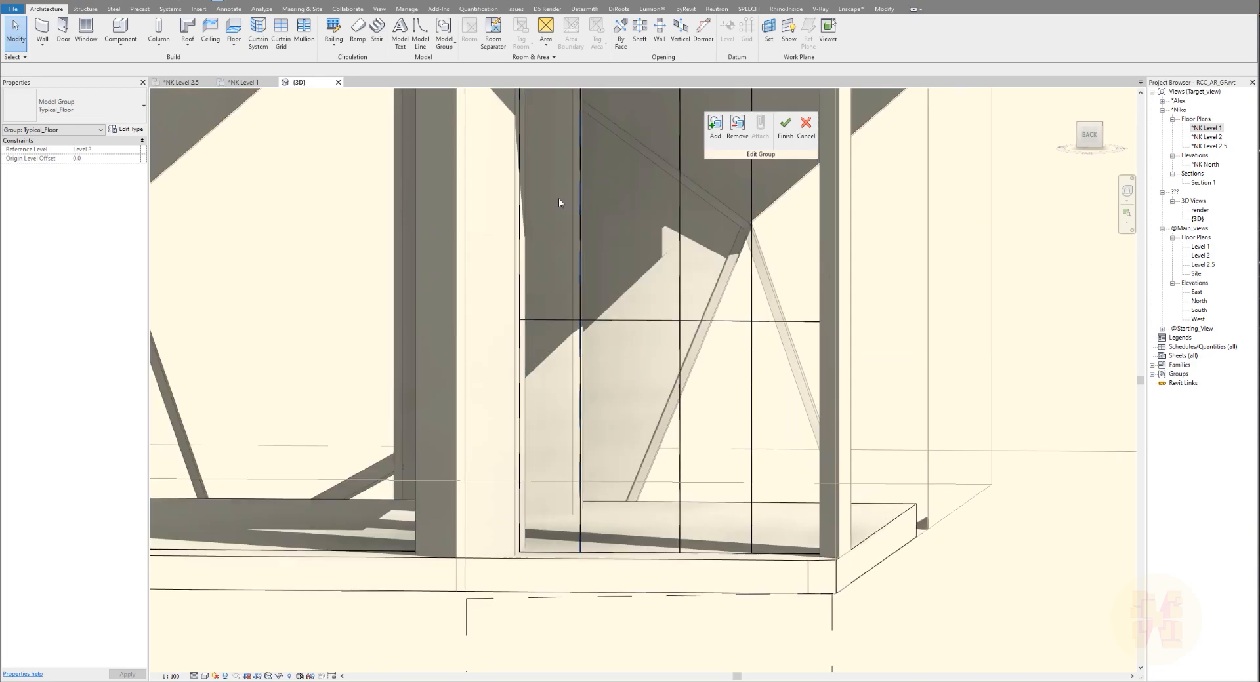
Place Rectangular Mullion 50 x 150mm along the curtain wall's three vertical grid lines and its horizontal grid line.
{"action": "left_click", "coordinate": [304, 30]}
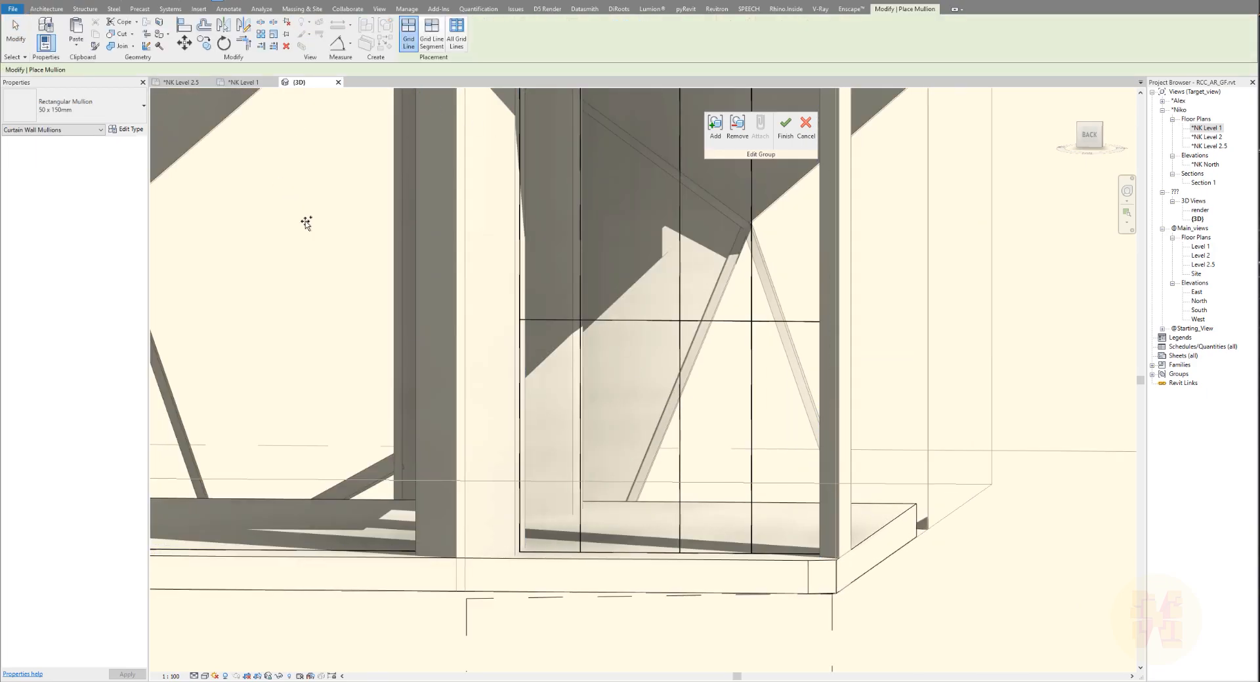
{"action": "left_click", "coordinate": [580, 427]}
{"action": "left_click", "coordinate": [679, 415]}
{"action": "left_click", "coordinate": [751, 415]}
{"action": "middle_click_drag", "start_coordinate": [752, 298], "coordinate": [724, 419]}
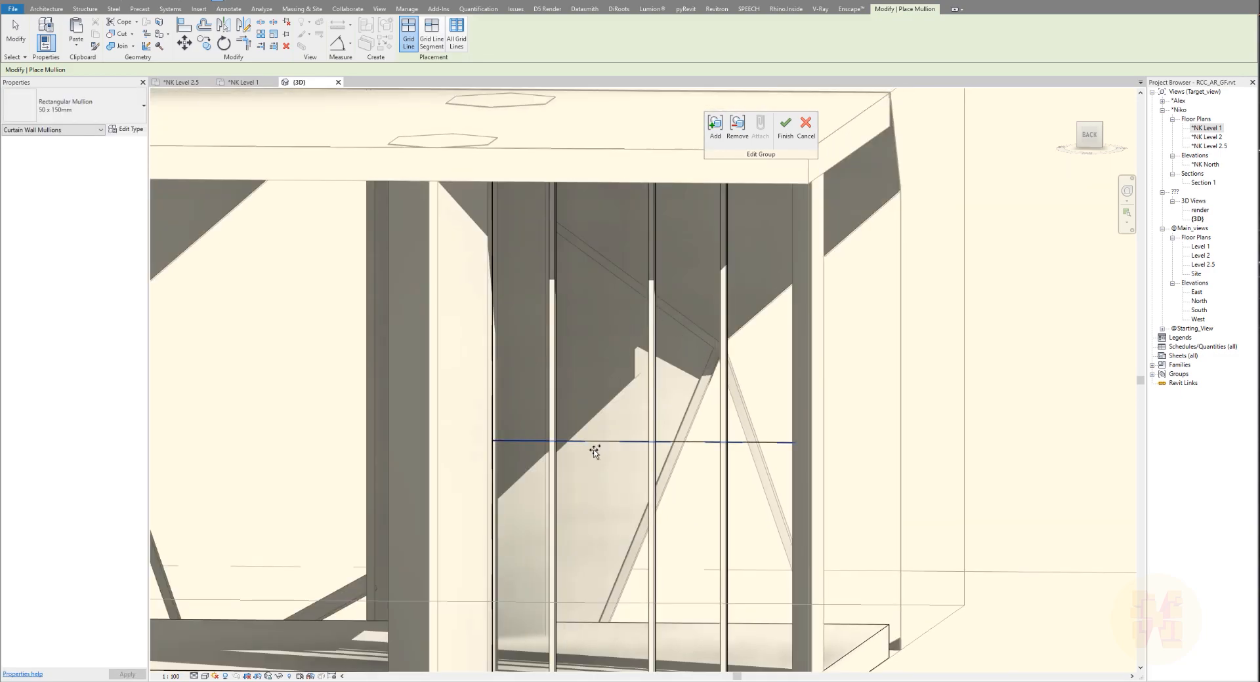
{"action": "left_click", "coordinate": [601, 445]}
Add the same 50 x 150mm mullions along both side edges and the top edge of the curtain wall.
{"action": "left_click", "coordinate": [492, 420]}
{"action": "middle_click_drag", "start_coordinate": [784, 477], "coordinate": [704, 262], "text": "shift"}
{"action": "left_click", "coordinate": [794, 417]}
{"action": "left_click", "coordinate": [608, 184]}
Place mullions by grid line segment along the curtain wall's bottom edge, leaving out the segment under the door panel.
{"action": "middle_click_drag", "start_coordinate": [754, 388], "coordinate": [700, 486], "text": "shift"}
{"action": "middle_click_drag", "start_coordinate": [699, 553], "coordinate": [678, 532]}
{"action": "scroll", "coordinate": [594, 491], "scroll_direction": "up", "scroll_amount": 2}
{"action": "scroll", "coordinate": [490, 444], "scroll_direction": "up", "scroll_amount": 1}
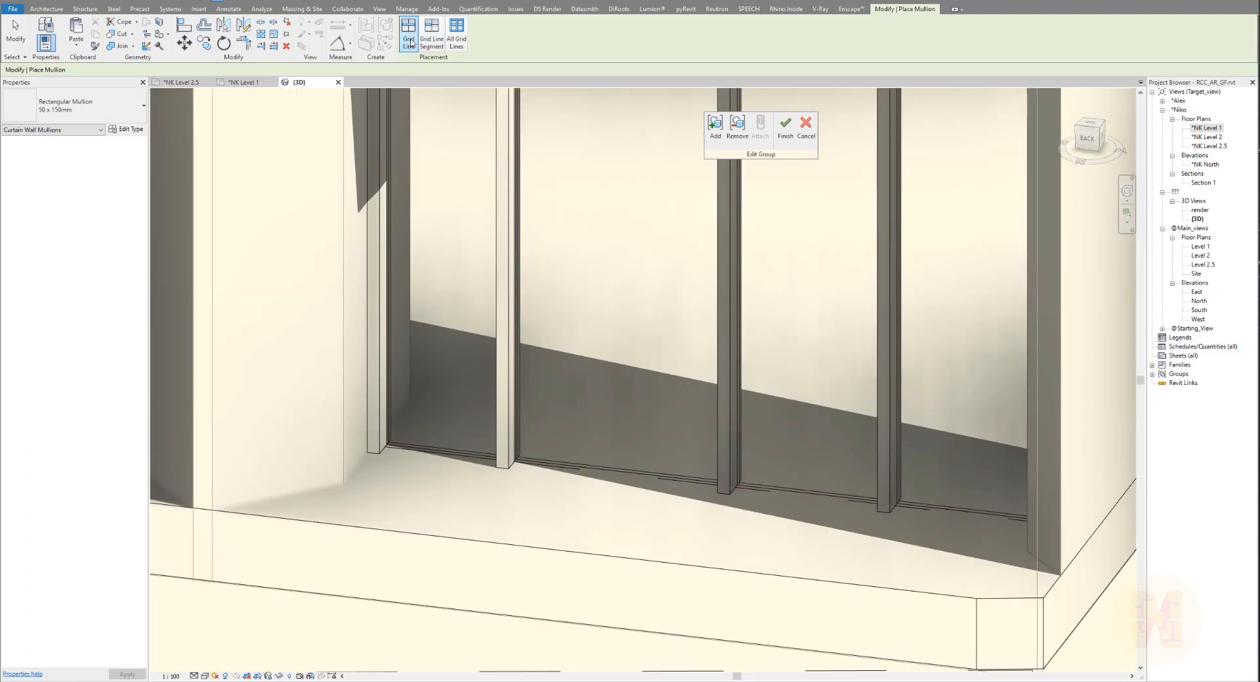
{"action": "left_click", "coordinate": [435, 33]}
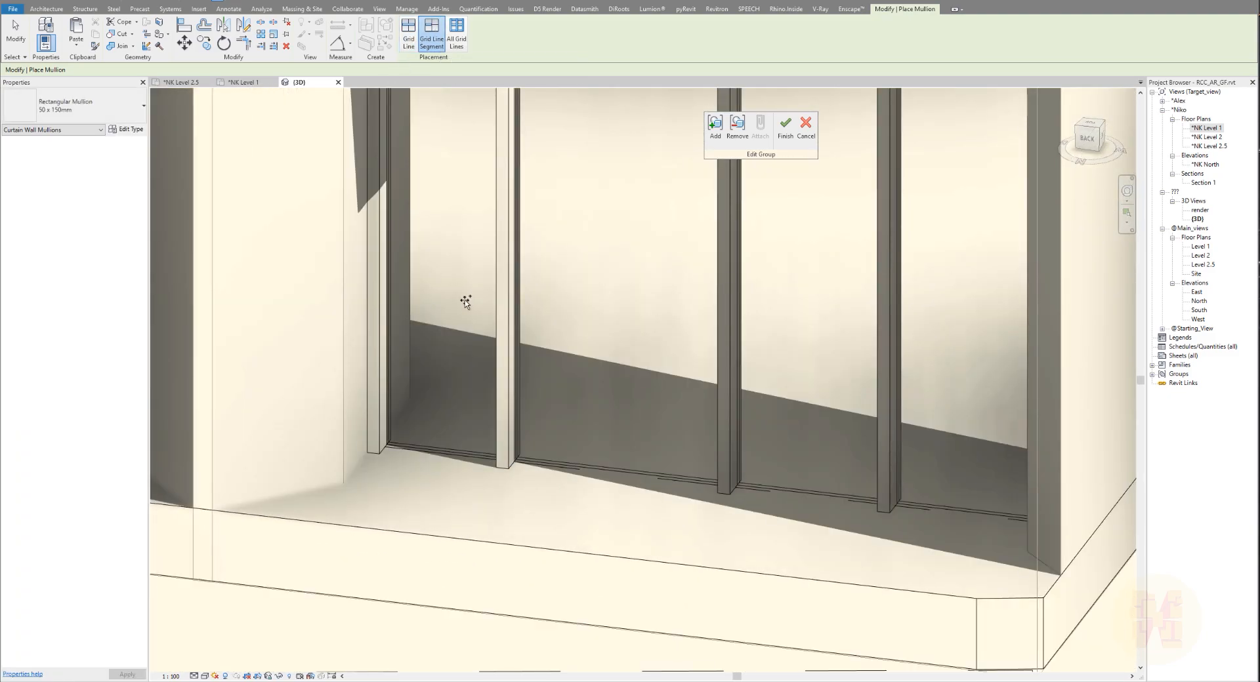
{"action": "left_click", "coordinate": [441, 451]}
{"action": "left_click", "coordinate": [819, 500]}
{"action": "left_click", "coordinate": [929, 504]}
{"action": "middle_click_drag", "start_coordinate": [796, 455], "coordinate": [751, 416], "text": "shift"}
{"action": "key", "text": "Escape"}
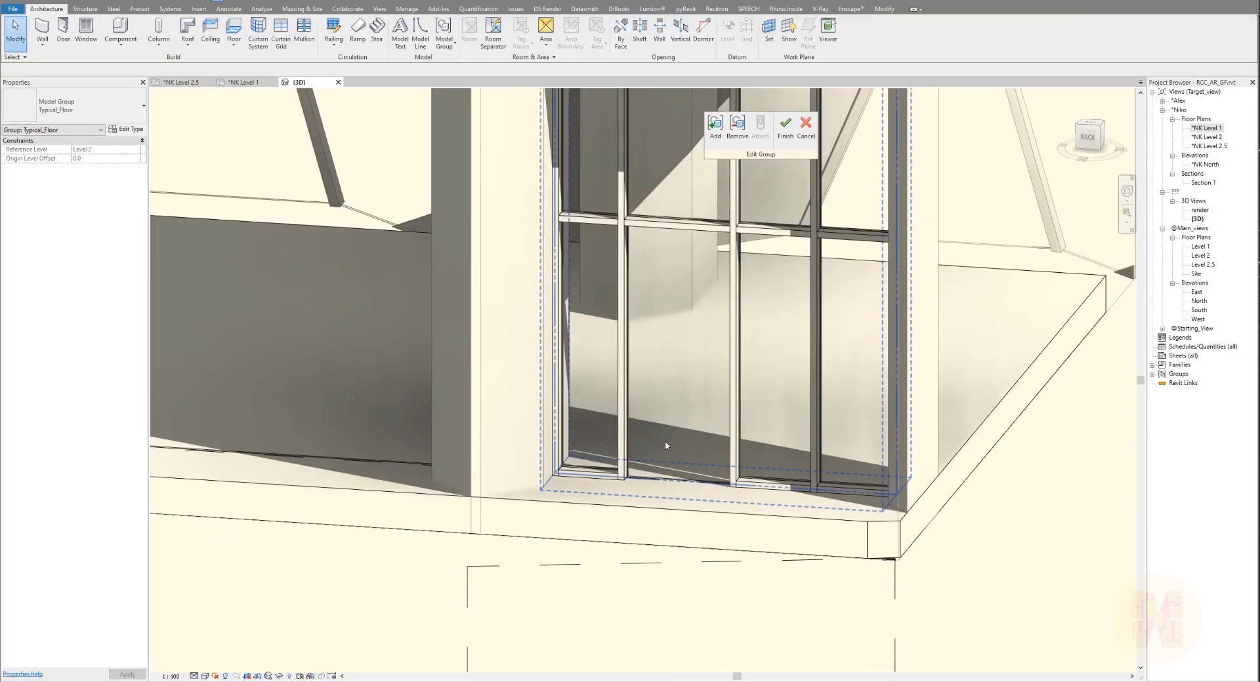
Select the glazed panel in the door opening and look through the available panel types for a door.
{"action": "left_click", "coordinate": [683, 416]}
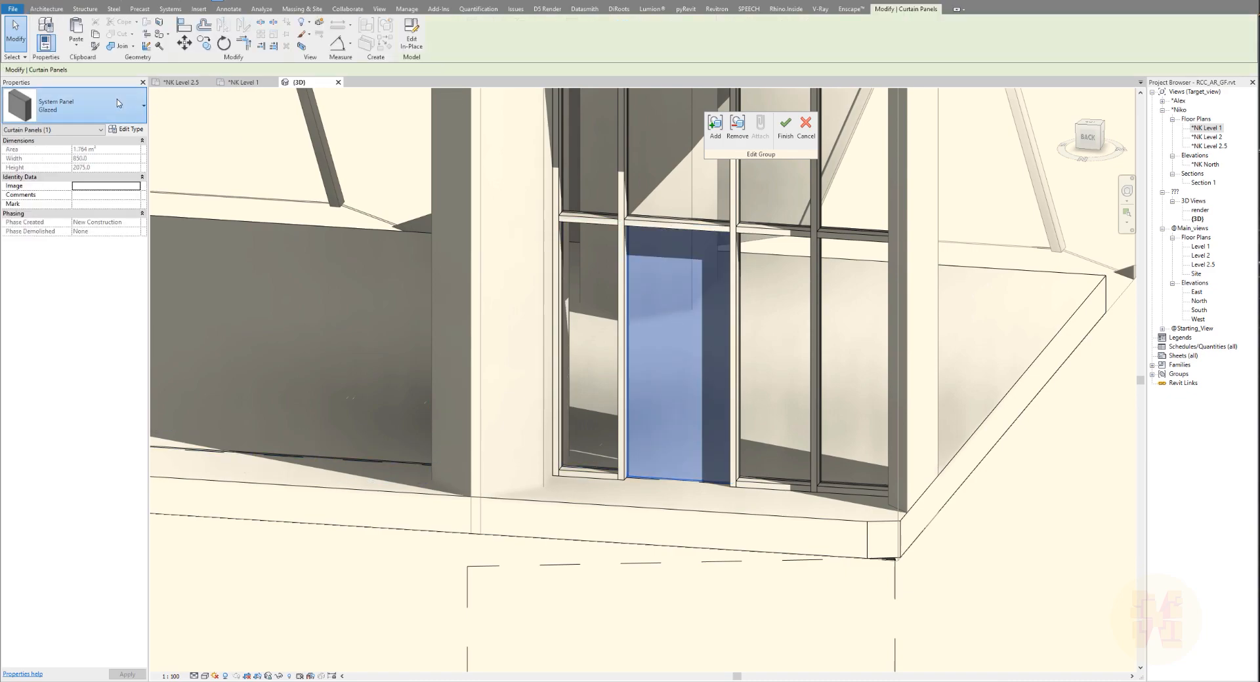
{"action": "left_click", "coordinate": [74, 105]}
{"action": "scroll", "coordinate": [92, 354], "scroll_direction": "up", "scroll_amount": 5}
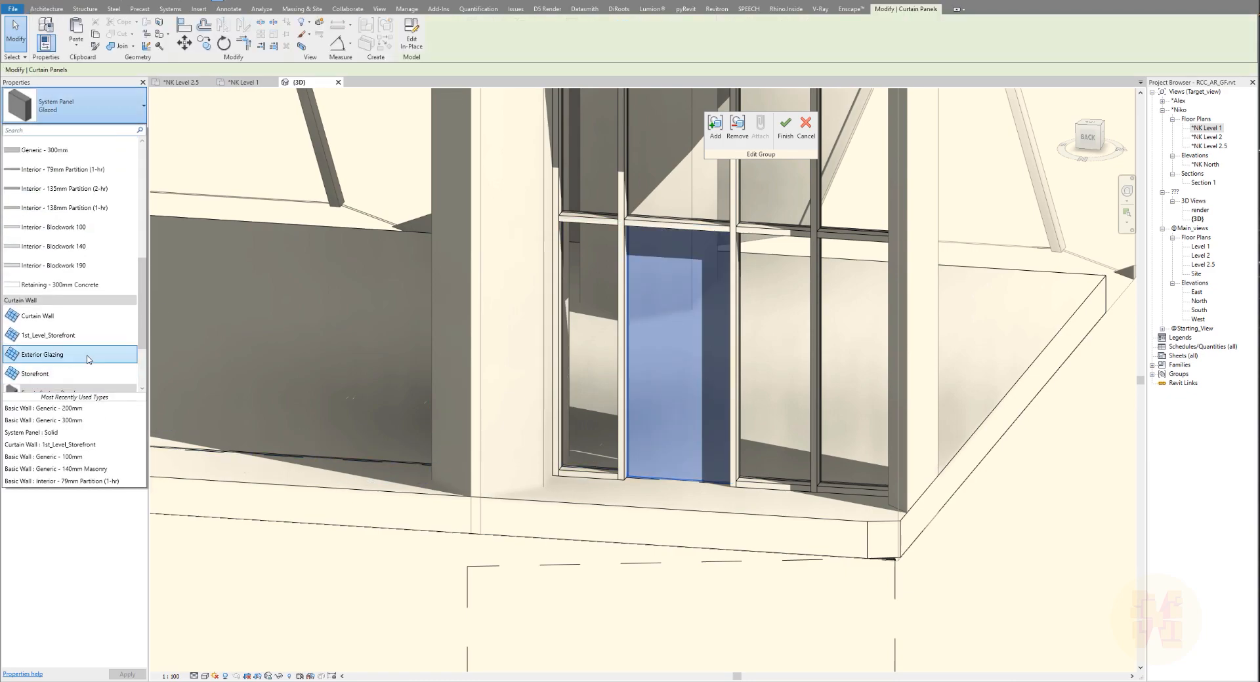
{"action": "scroll", "coordinate": [88, 359], "scroll_direction": "down", "scroll_amount": 4}
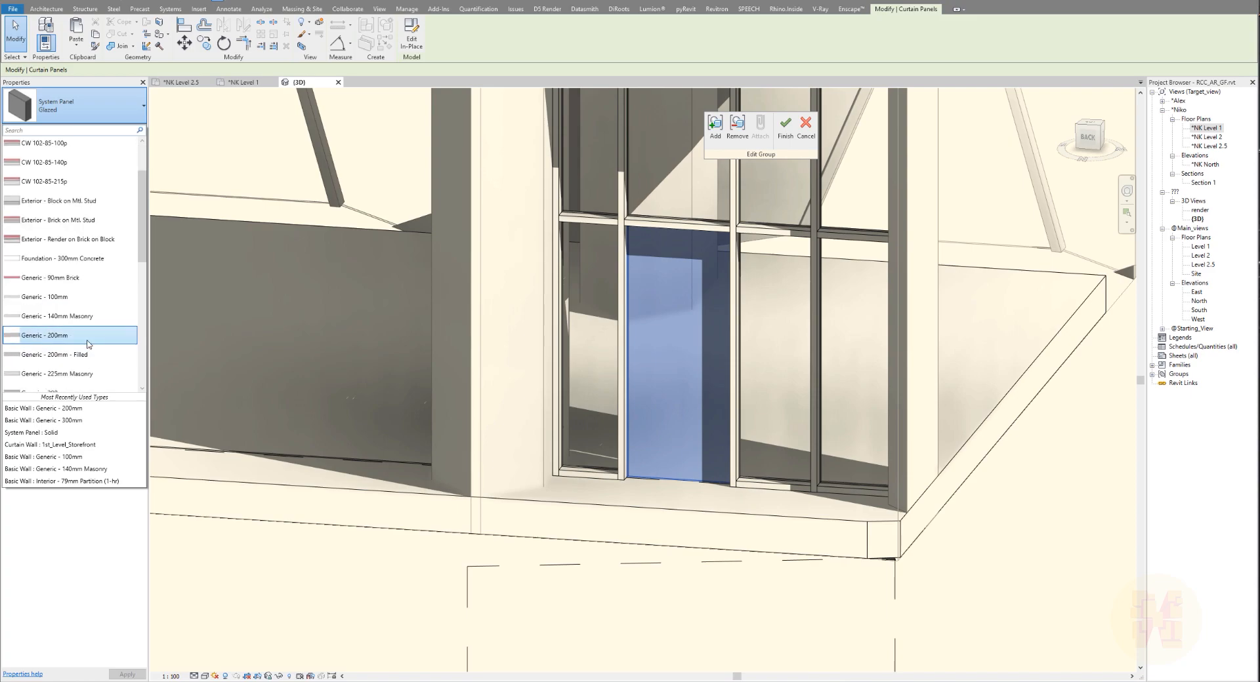
{"action": "scroll", "coordinate": [88, 328], "scroll_direction": "down", "scroll_amount": 3}
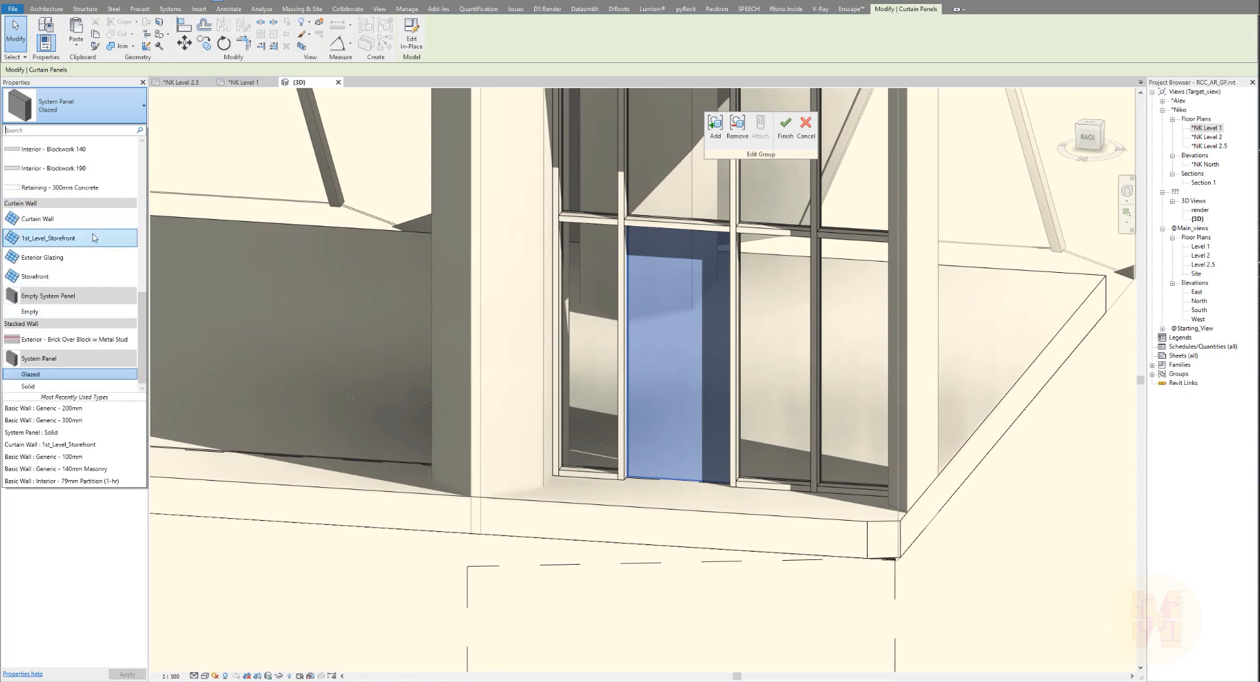
{"action": "scroll", "coordinate": [110, 355], "scroll_direction": "up", "scroll_amount": 6}
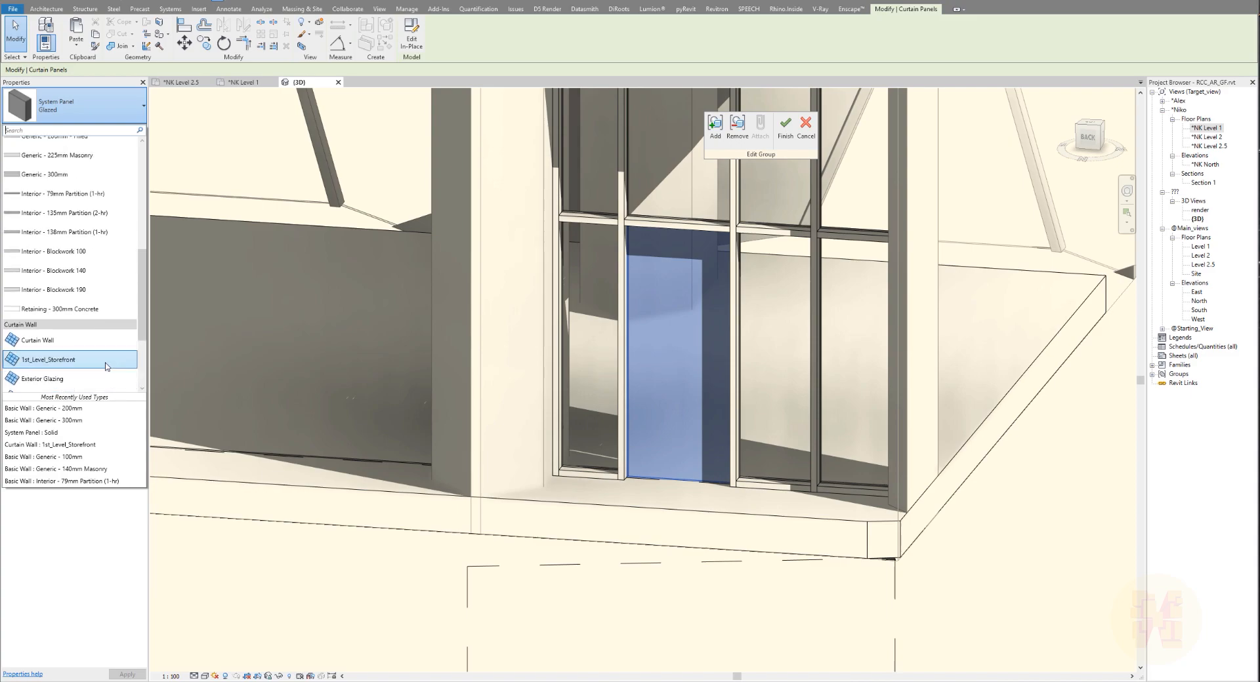
{"action": "left_click", "coordinate": [770, 111]}
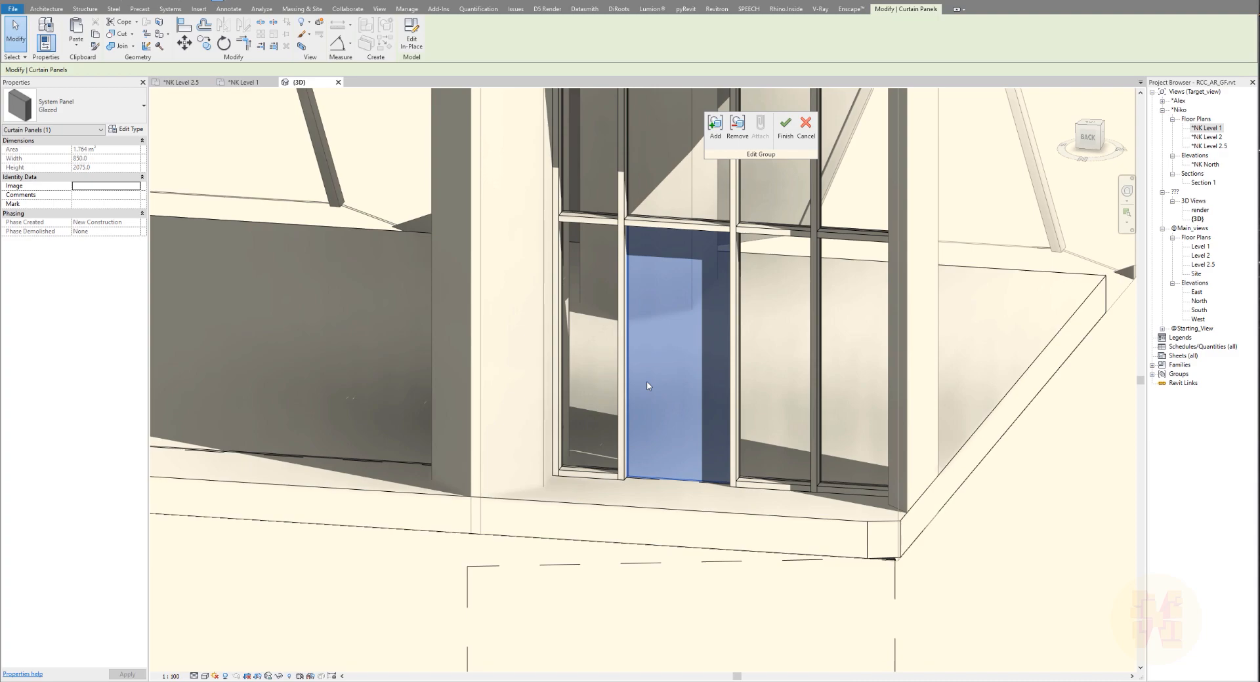
{"action": "left_click", "coordinate": [13, 9]}
{"action": "mouse_move", "coordinate": [68, 79]}
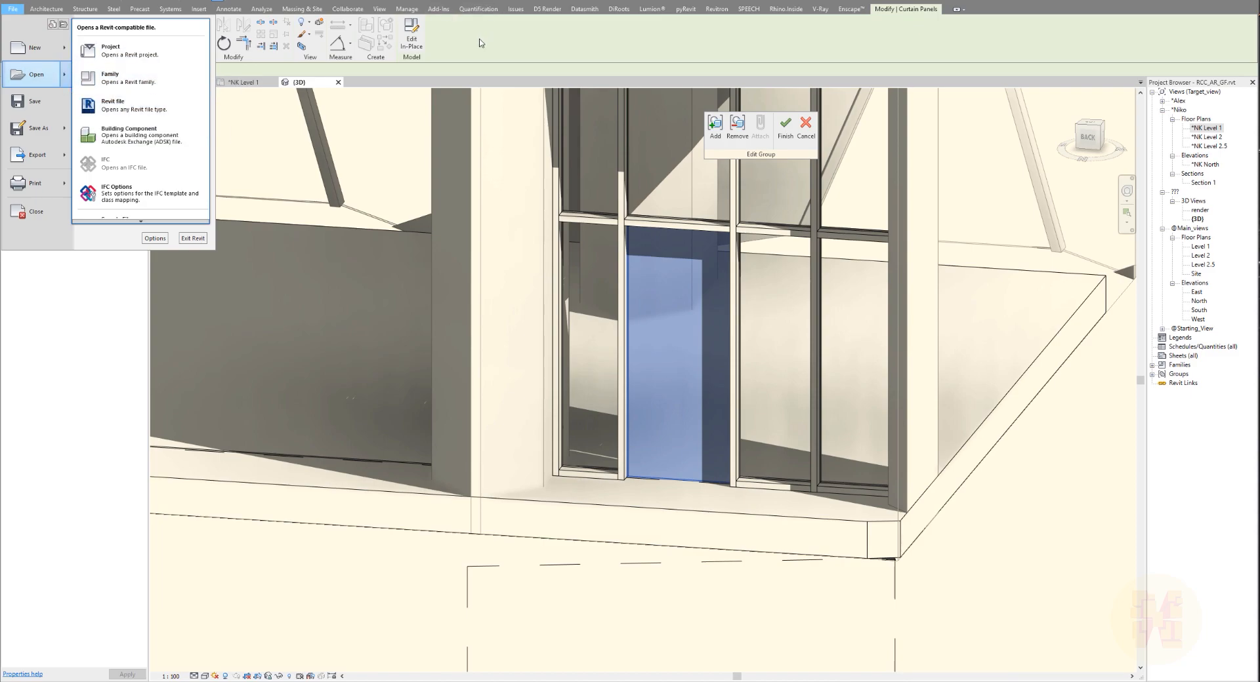
{"action": "left_click", "coordinate": [433, 32]}
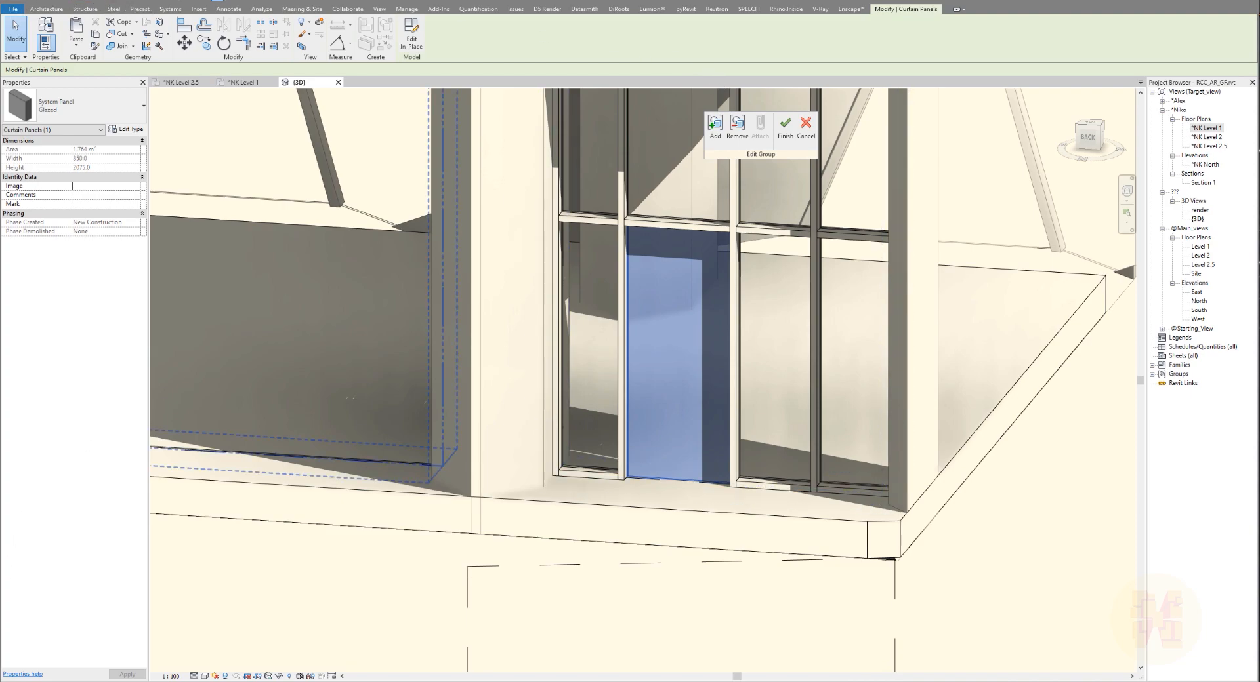
{"action": "key", "text": "Escape"}
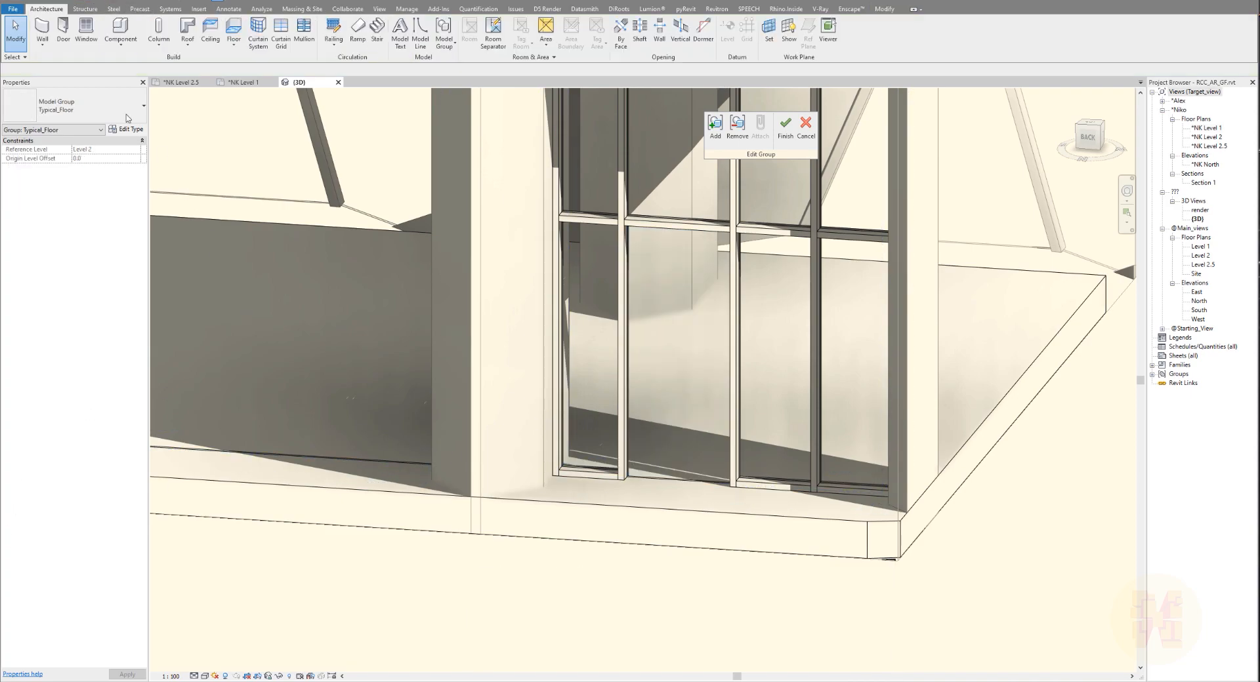
Start opening a Revit family file and browse to the Autodesk folder.
{"action": "left_click", "coordinate": [13, 9]}
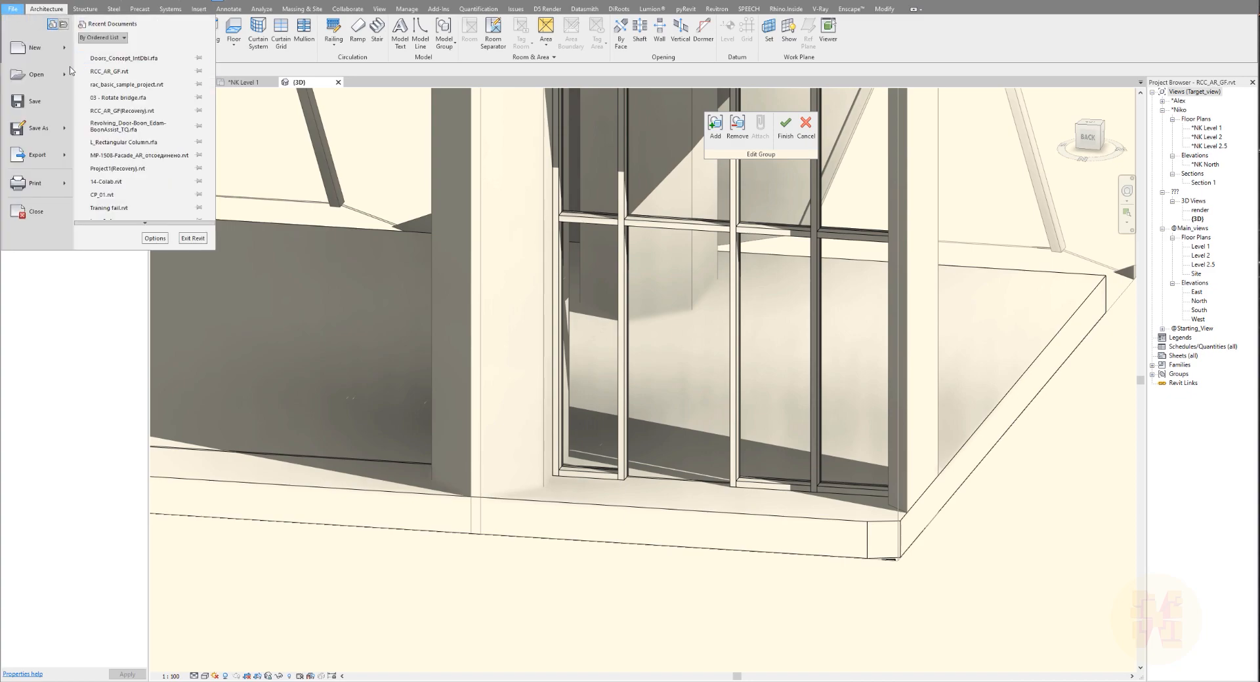
{"action": "mouse_move", "coordinate": [66, 79]}
{"action": "left_click", "coordinate": [112, 105]}
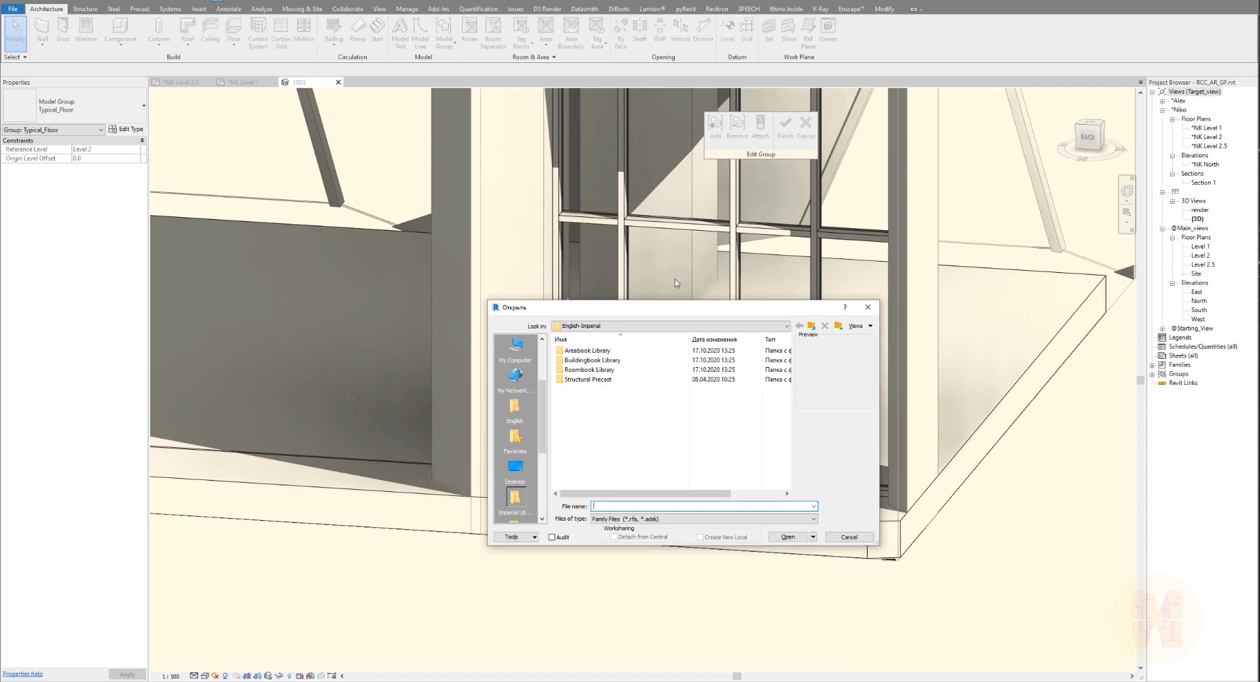
{"action": "left_click", "coordinate": [678, 325]}
{"action": "left_click", "coordinate": [632, 364]}
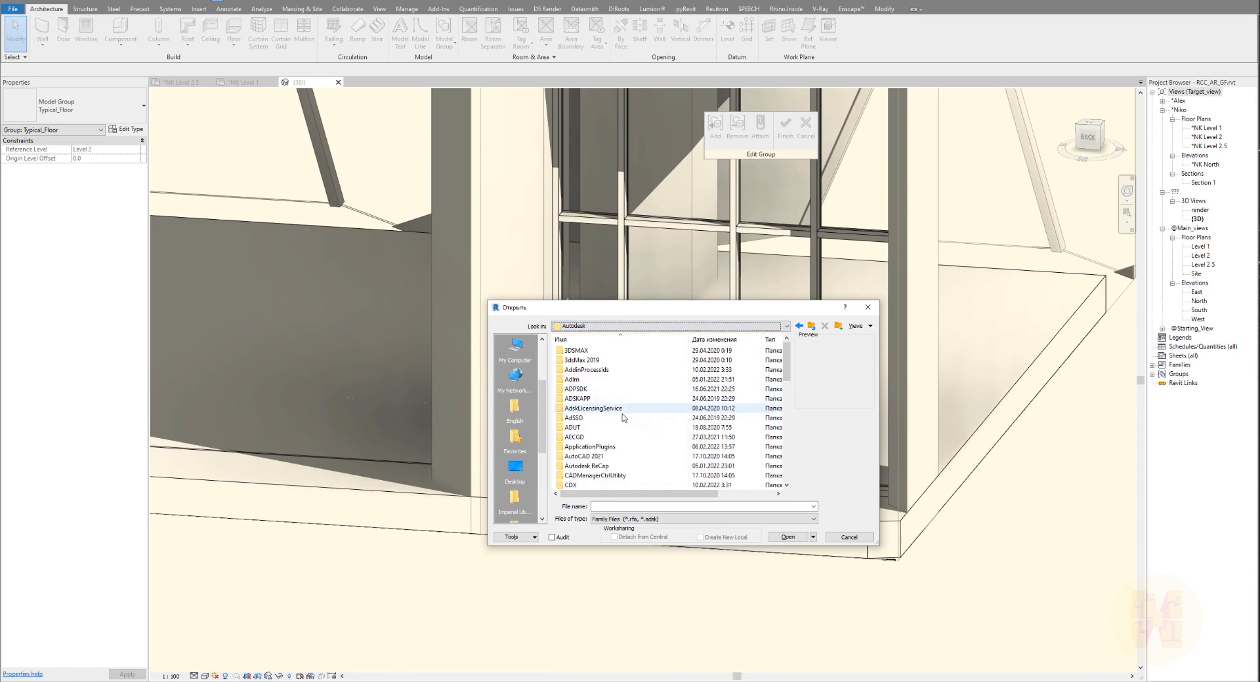
Browse through the RVT 2020, Libraries and UK folders to the Curtain Wall Panels family folder.
{"action": "scroll", "coordinate": [590, 380], "scroll_direction": "up", "scroll_amount": 4}
{"action": "scroll", "coordinate": [587, 371], "scroll_direction": "down", "scroll_amount": 12}
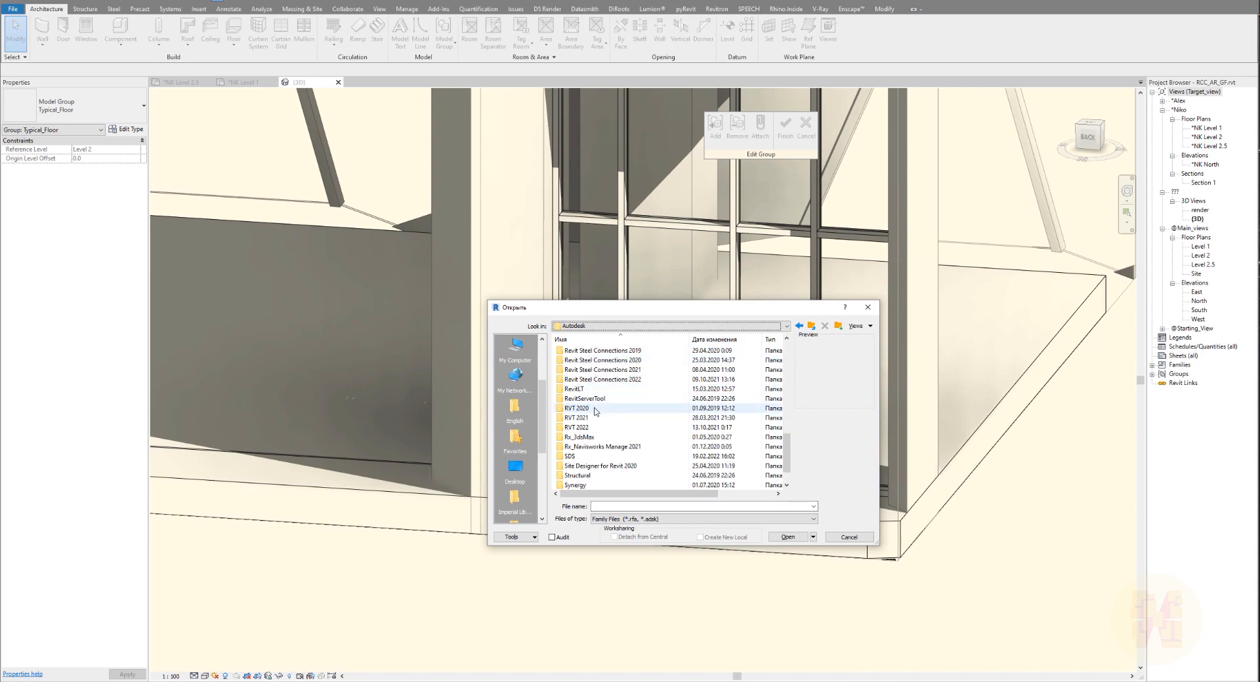
{"action": "double_click", "coordinate": [591, 408]}
{"action": "left_click", "coordinate": [581, 391]}
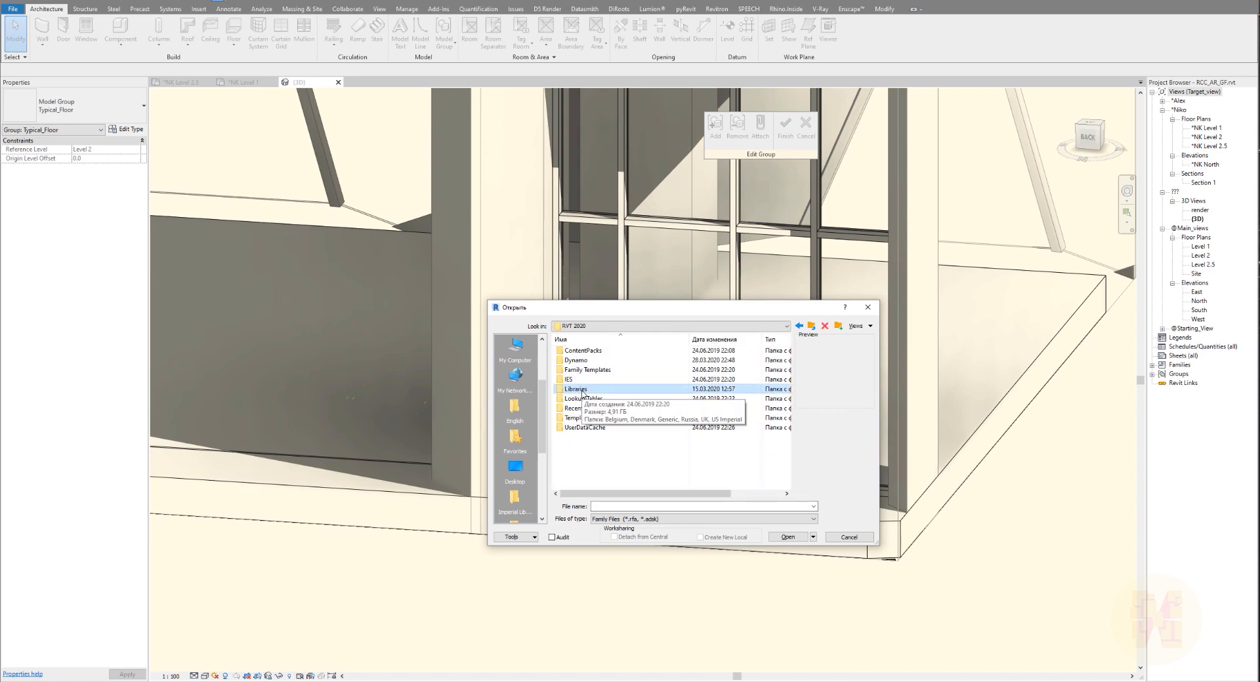
{"action": "double_click", "coordinate": [594, 390]}
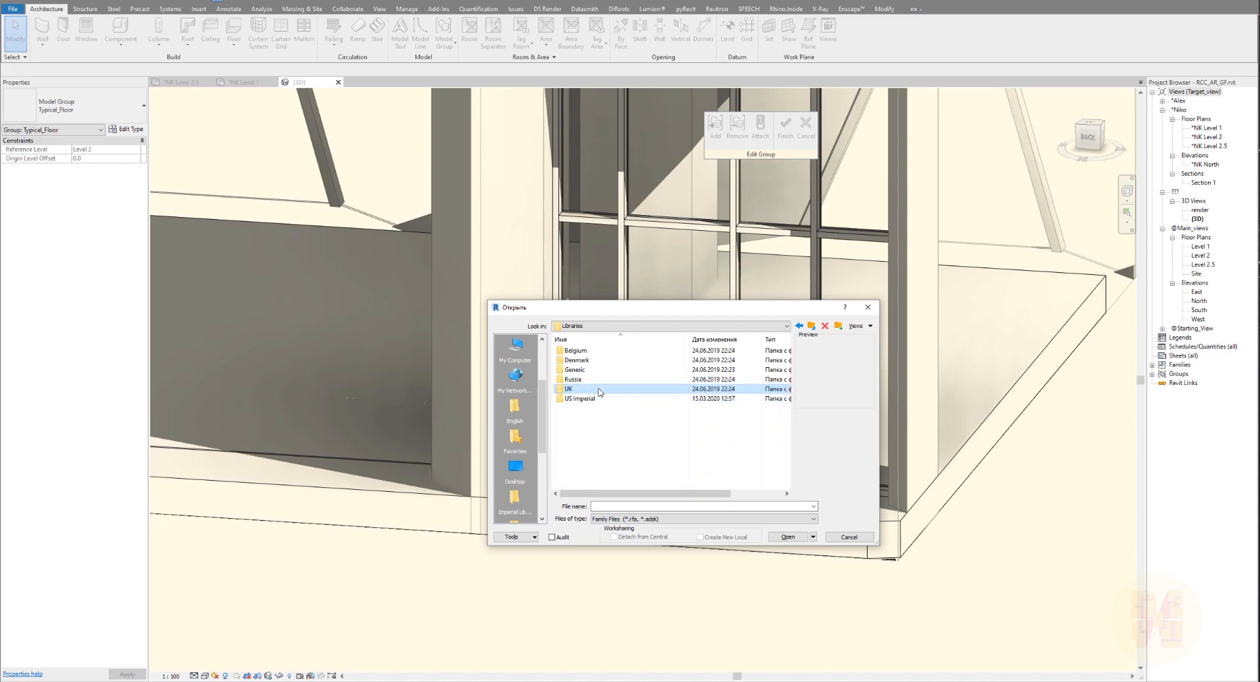
{"action": "double_click", "coordinate": [629, 392]}
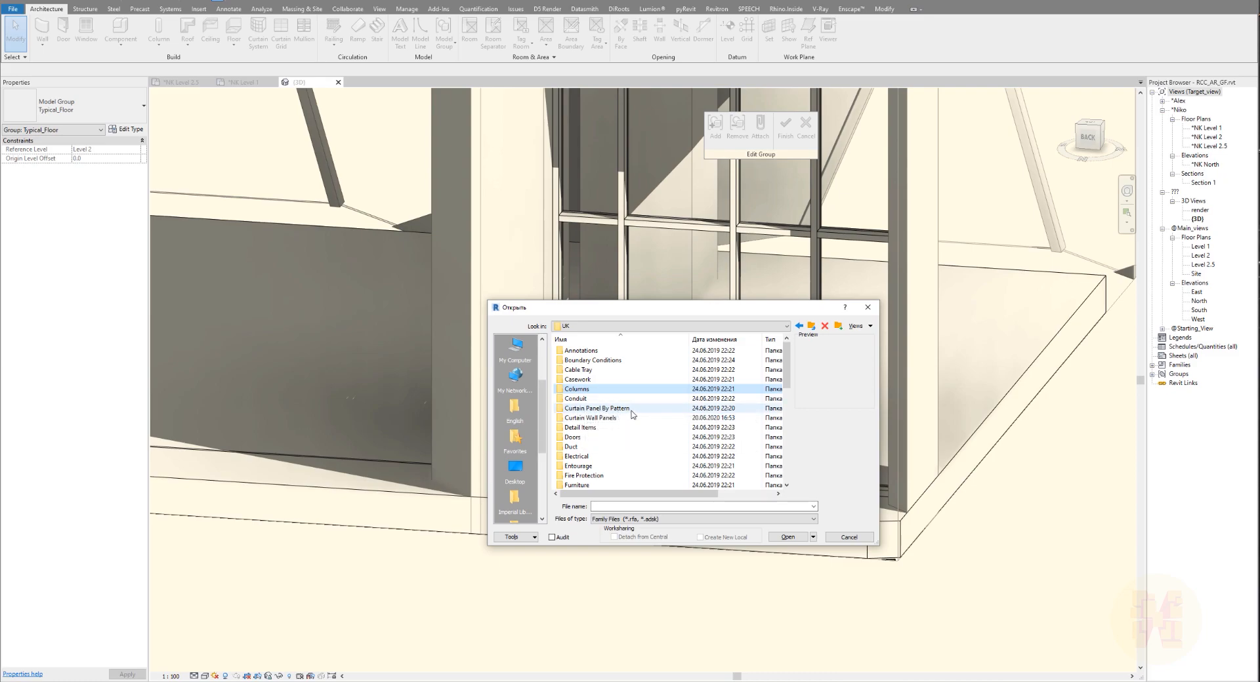
{"action": "left_click", "coordinate": [618, 419]}
{"action": "double_click", "coordinate": [620, 423]}
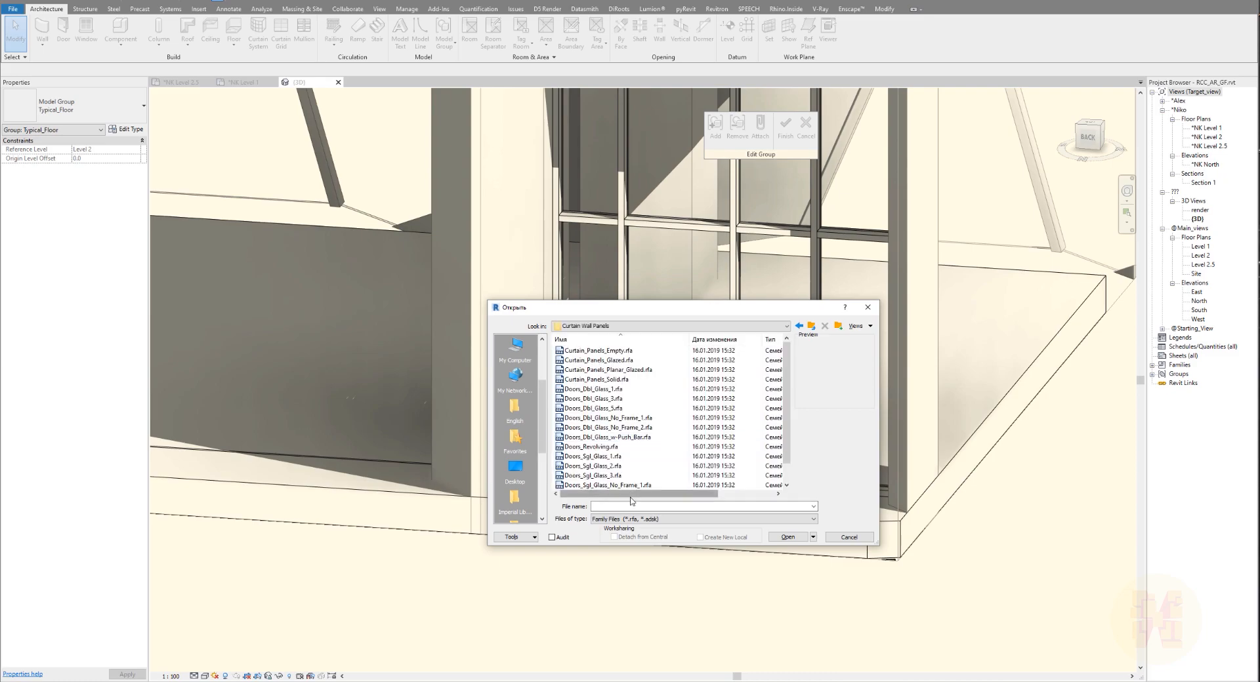
Preview the curtain panel and glass door families in the folder and select Doors_Sgl_Glass_2.rfa.
{"action": "left_click", "coordinate": [597, 351]}
{"action": "key", "text": "Down"}
{"action": "key", "text": "Down"}
{"action": "key", "text": "Down"}
{"action": "key", "text": "Down"}
{"action": "key", "text": "Down"}
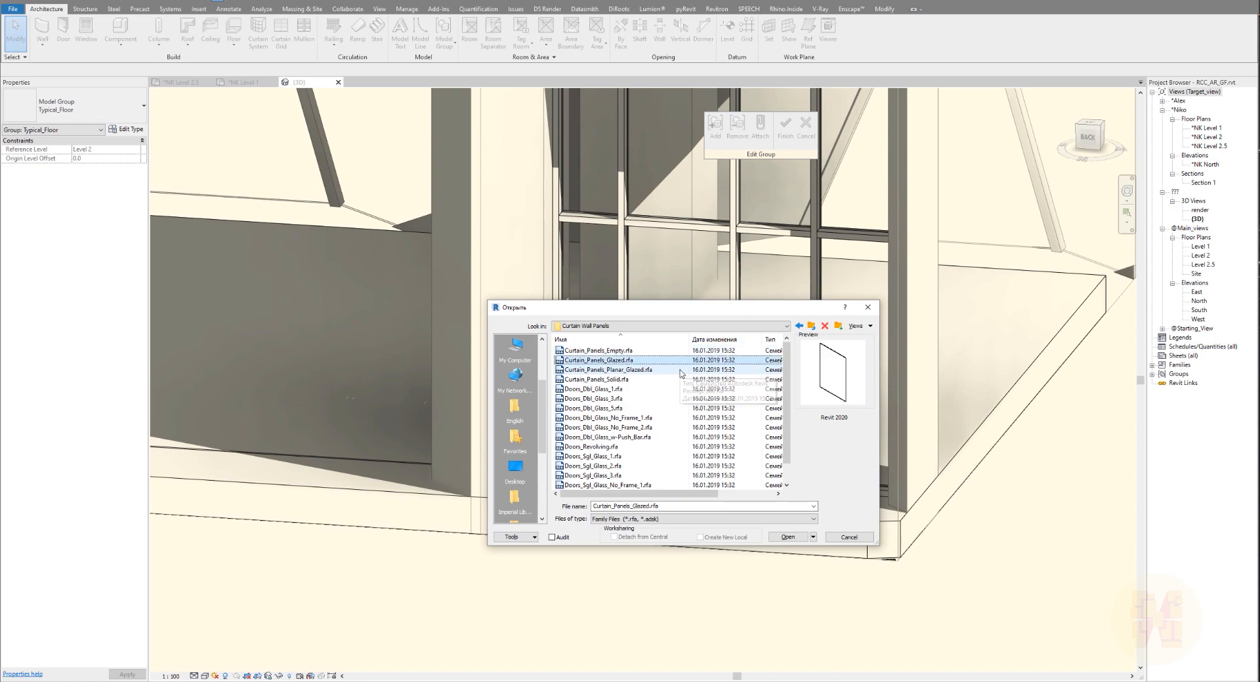
{"action": "left_click", "coordinate": [695, 388]}
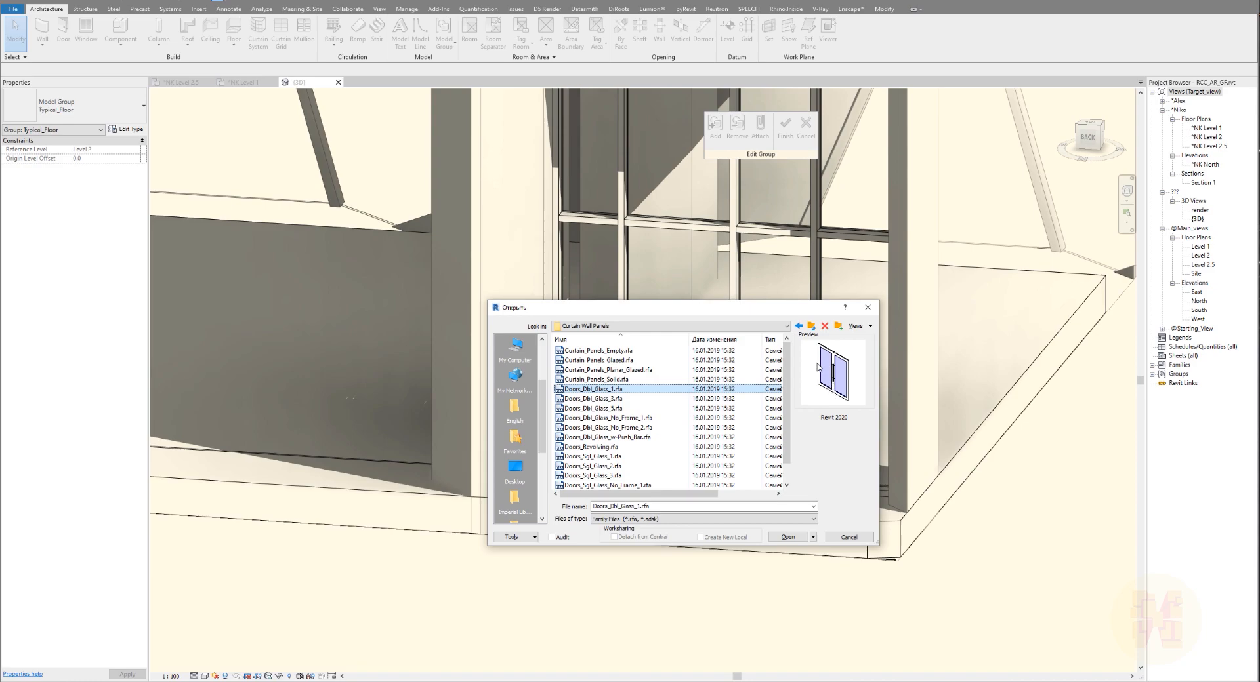
{"action": "left_click", "coordinate": [605, 401]}
{"action": "key", "text": "Down"}
{"action": "key", "text": "Down"}
{"action": "key", "text": "Down"}
{"action": "key", "text": "Down"}
{"action": "key", "text": "Down"}
{"action": "key", "text": "Down"}
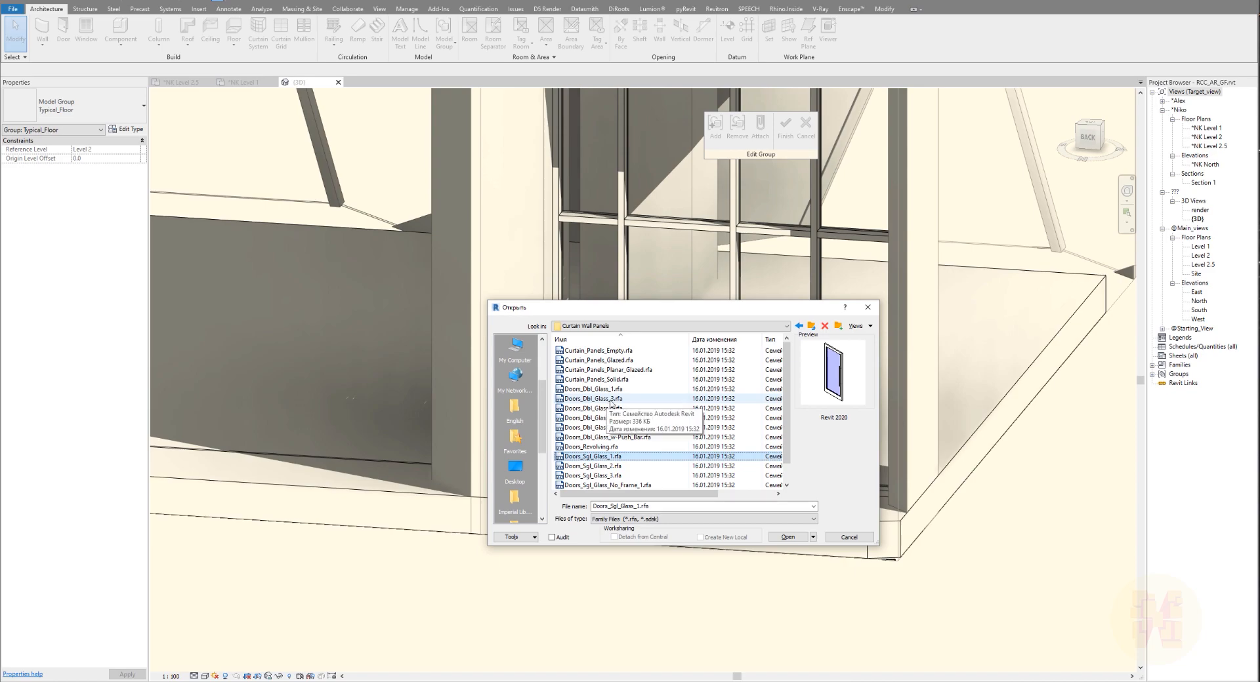
{"action": "key", "text": "Down"}
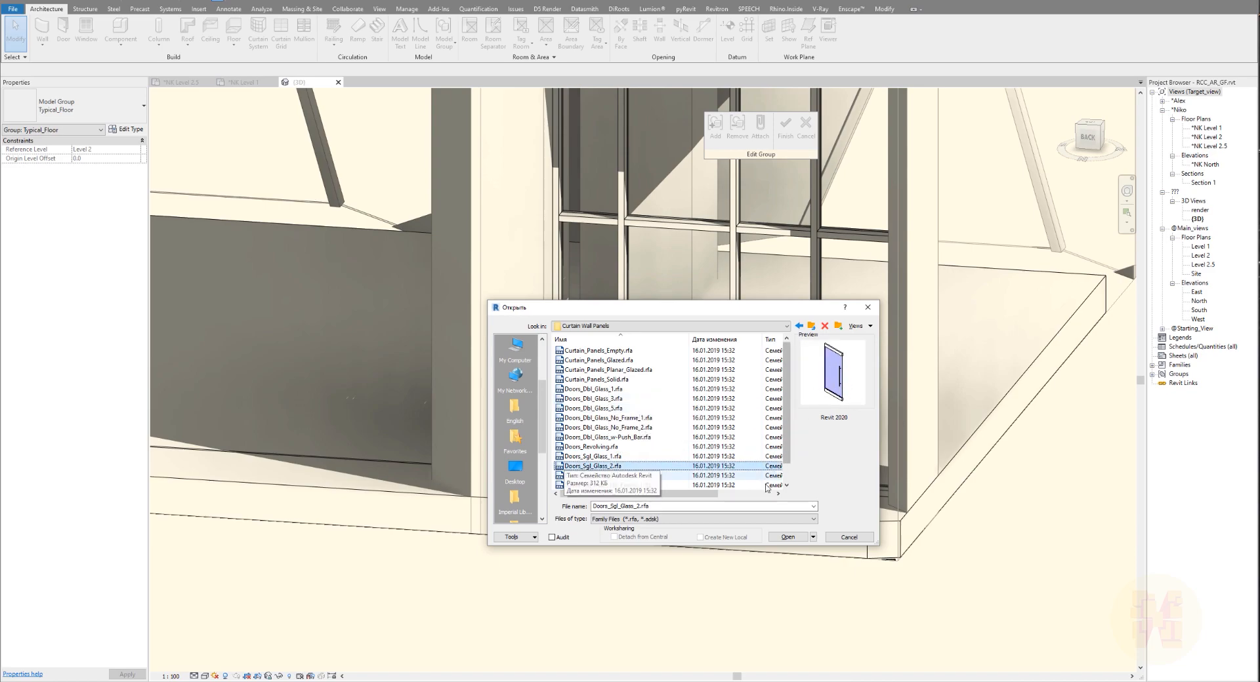
Open the selected single glass door family and load it into the RCC_AR_GF project.
{"action": "left_click", "coordinate": [788, 537]}
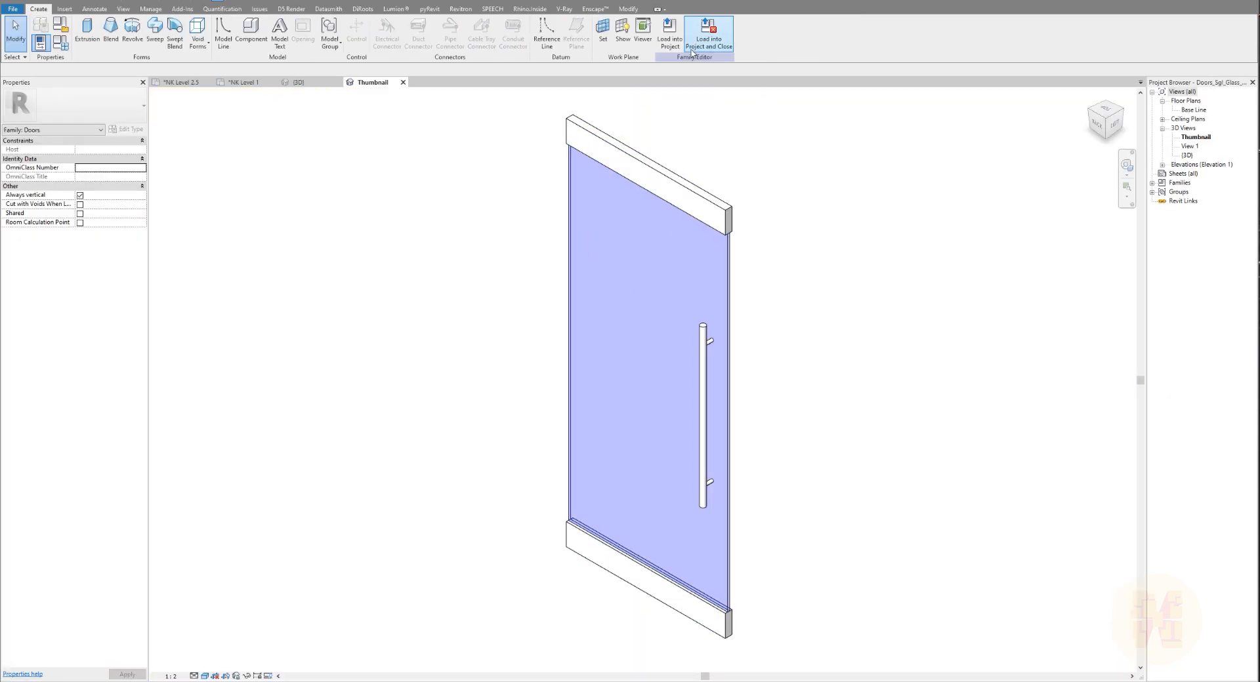
{"action": "left_click", "coordinate": [692, 53]}
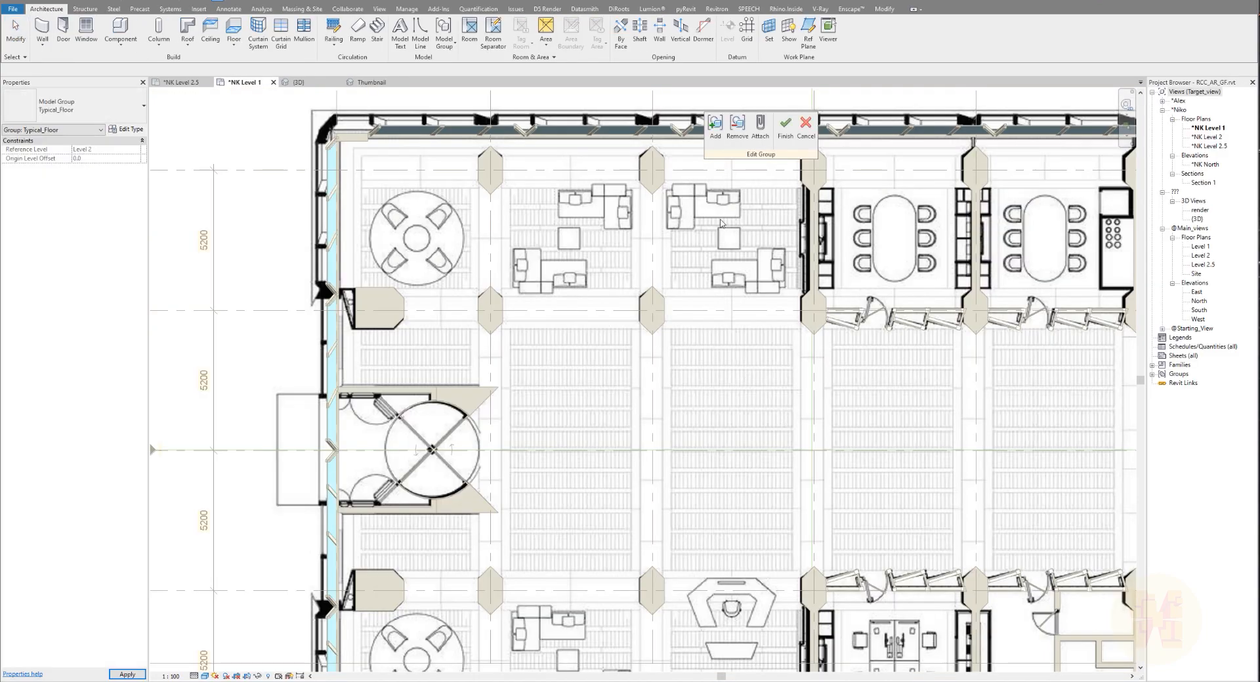
In the 3D view, change the curtain wall's lower glazed panel to Doors_Sgl_Glass_2, type Glass_Panel-12mm_Thickness, and check it from both sides.
{"action": "left_click", "coordinate": [308, 83]}
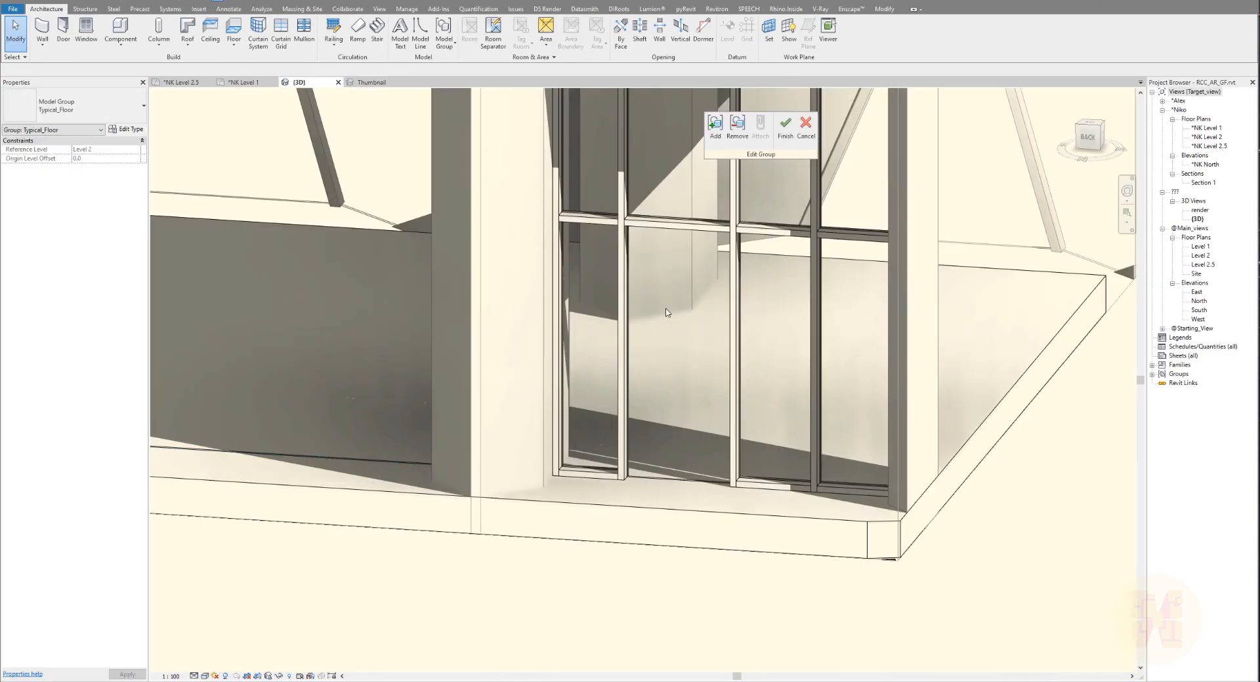
{"action": "left_click", "coordinate": [692, 425]}
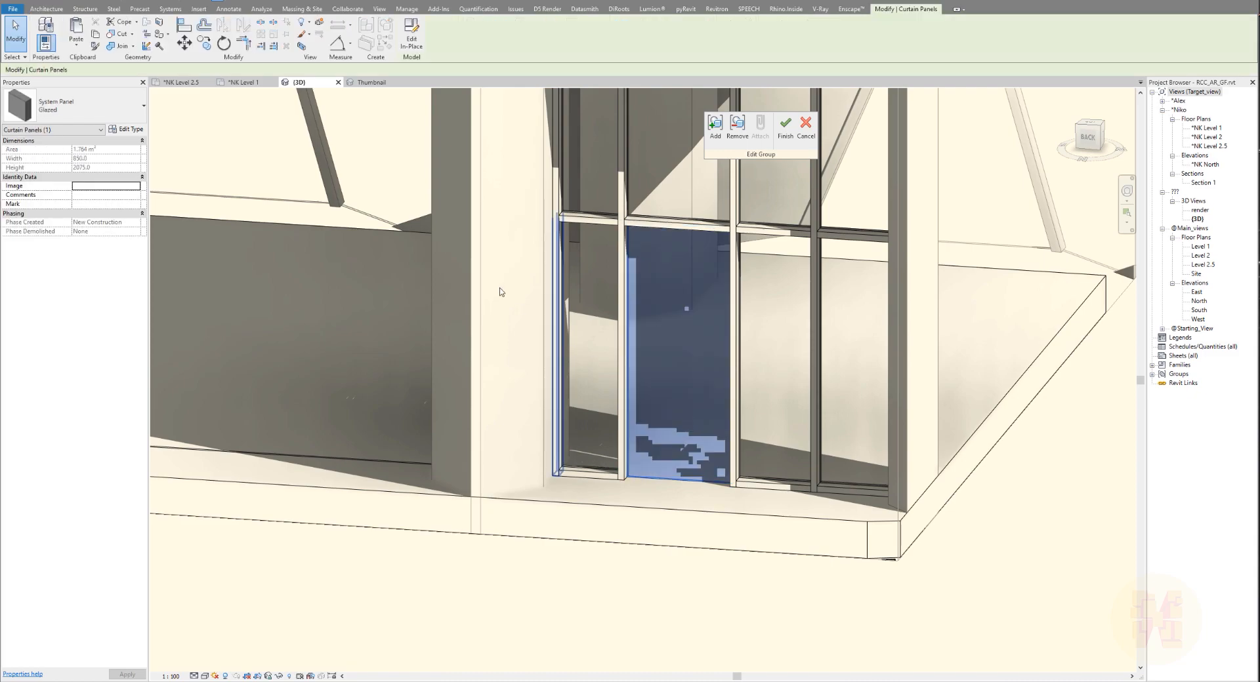
{"action": "left_click", "coordinate": [131, 107]}
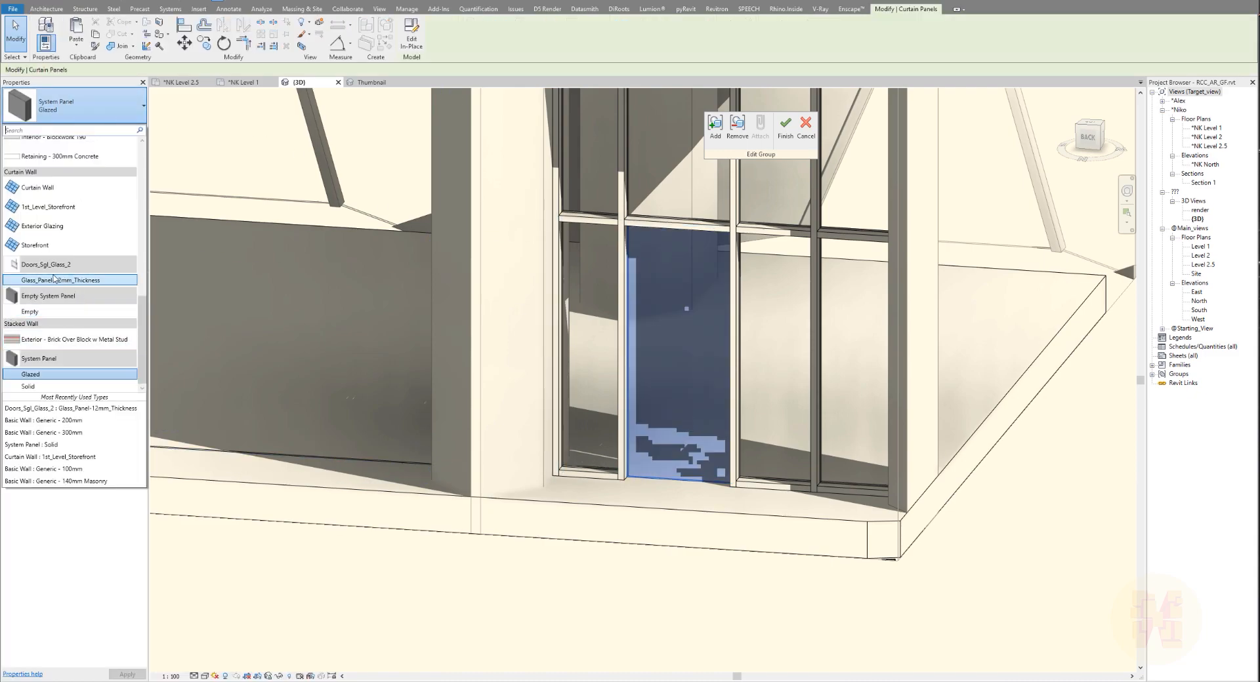
{"action": "left_click", "coordinate": [58, 280]}
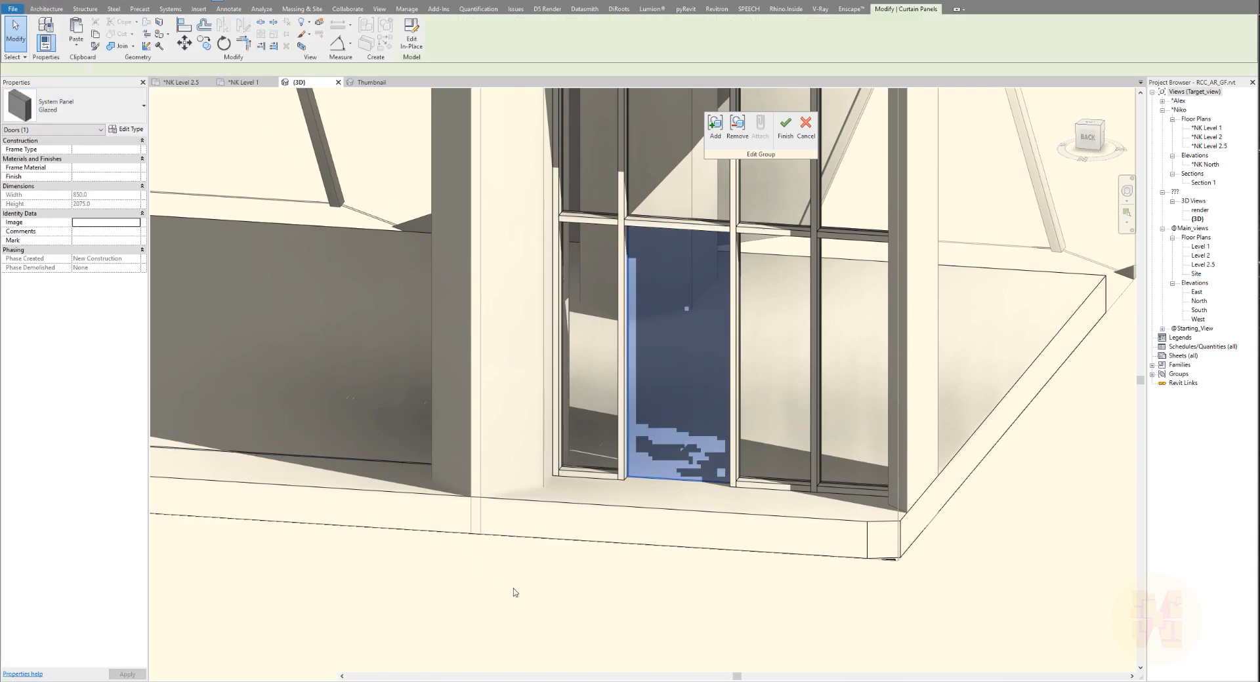
{"action": "key", "text": "Escape"}
{"action": "mouse_move", "coordinate": [848, 424]}
{"action": "middle_mouse_down", "text": "shift"}
{"action": "mouse_move", "coordinate": [892, 432]}
{"action": "mouse_move", "coordinate": [470, 441]}
{"action": "mouse_move", "coordinate": [953, 433]}
{"action": "mouse_move", "coordinate": [873, 438]}
{"action": "middle_mouse_up", "text": "shift"}
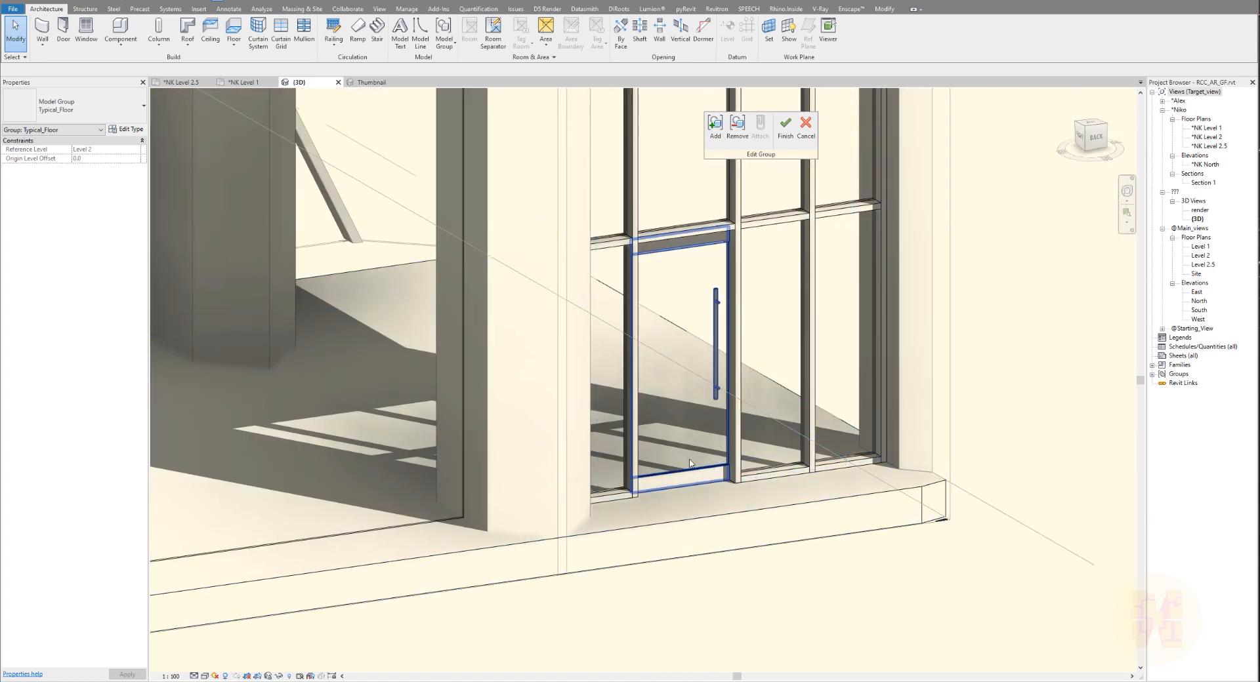
{"action": "left_click", "coordinate": [717, 387]}
{"action": "key", "text": "Escape"}
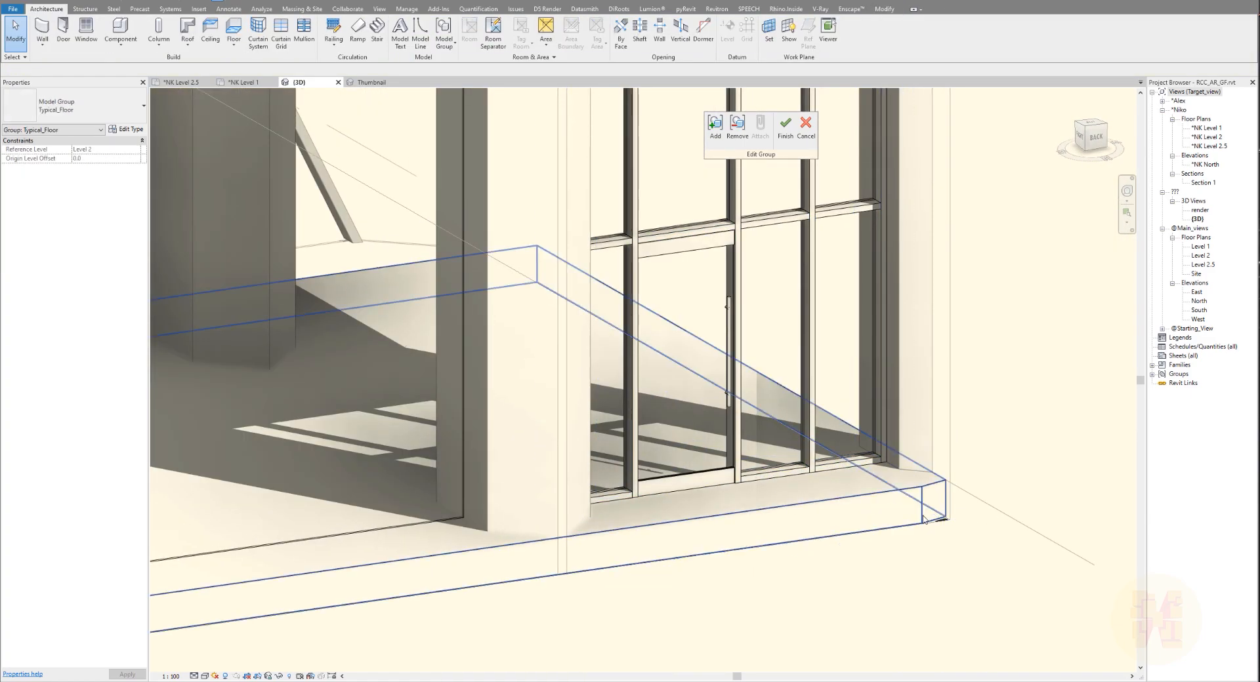
{"action": "middle_click_drag", "start_coordinate": [952, 474], "coordinate": [771, 385], "text": "shift"}
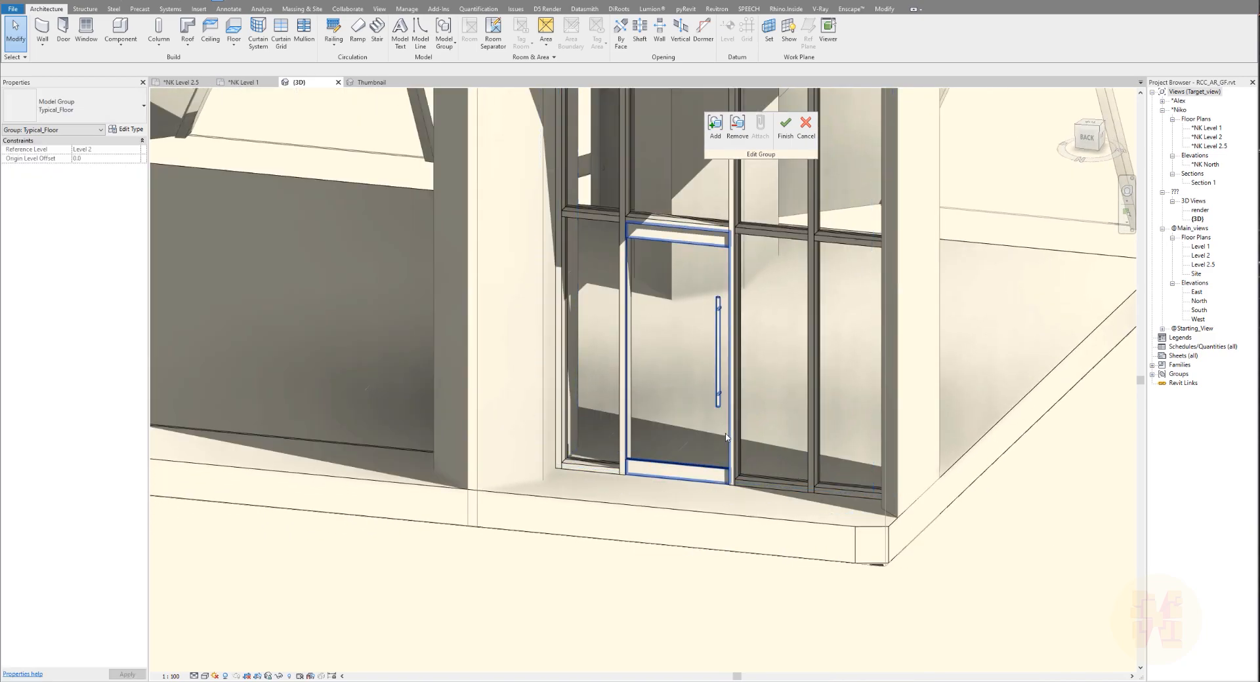
In the NK Level 2.5 plan, flip the glass door so its swing matches the door arc on the underlay.
{"action": "key", "text": "ctrl+Tab"}
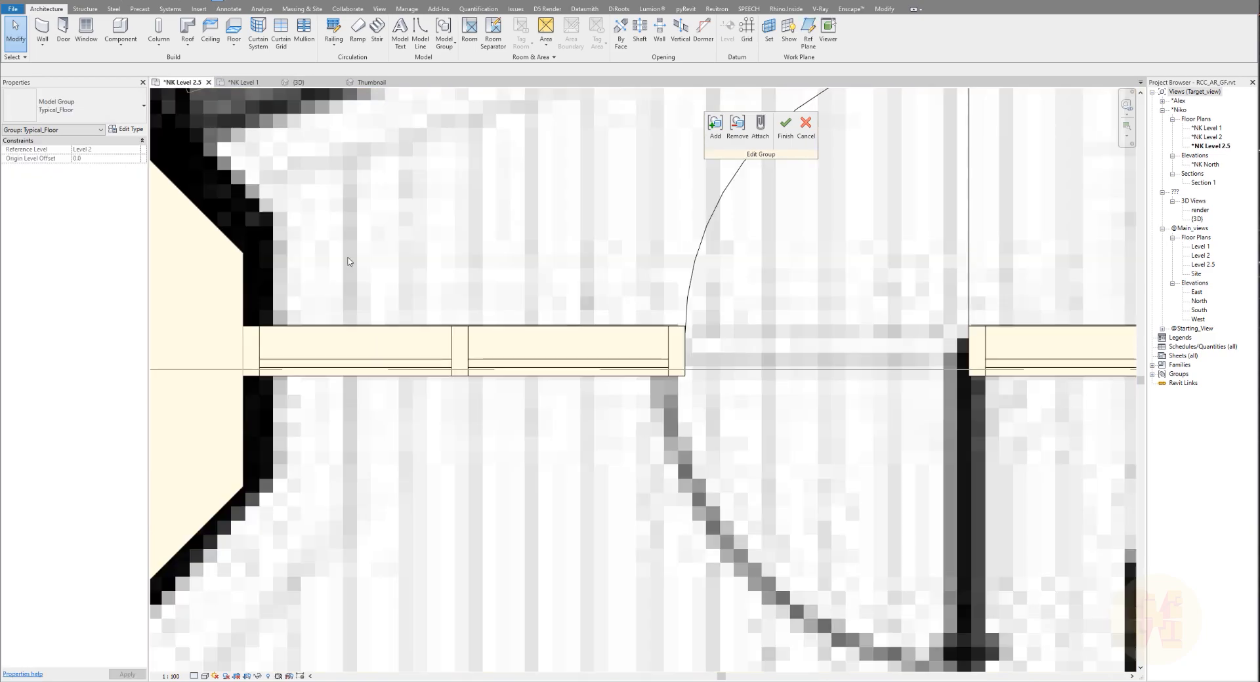
{"action": "scroll", "coordinate": [822, 377], "scroll_direction": "down", "scroll_amount": 5}
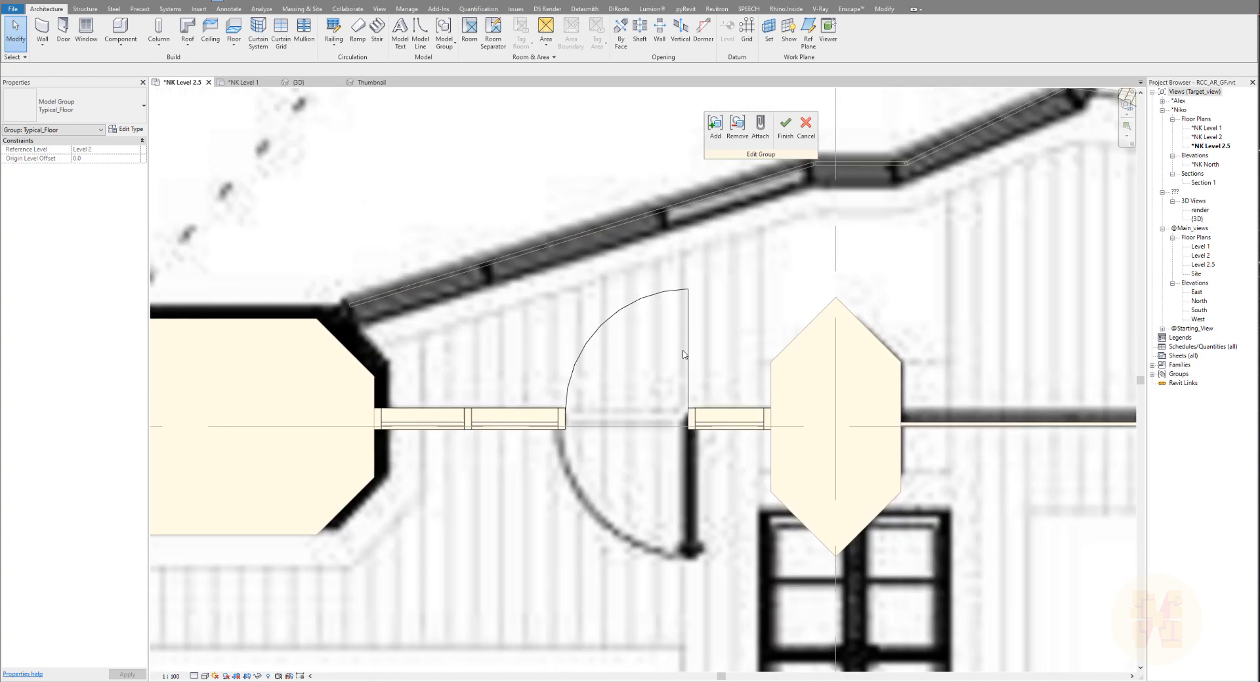
{"action": "left_click", "coordinate": [687, 355]}
{"action": "key", "text": "space"}
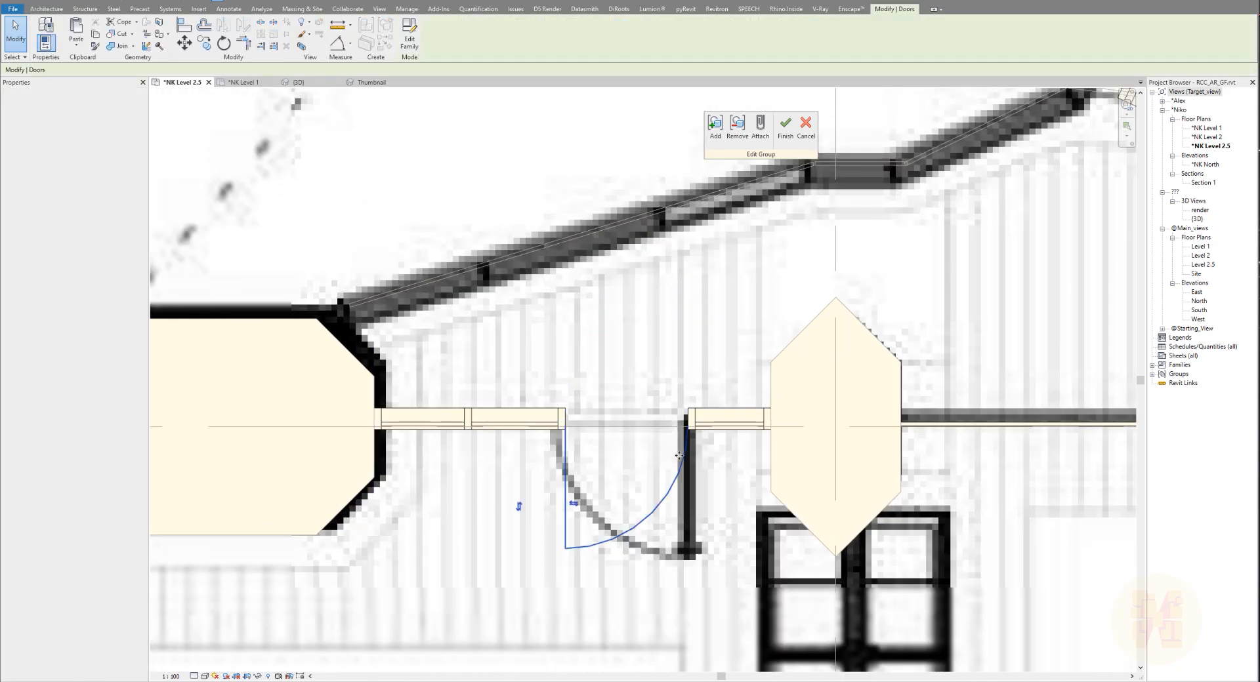
{"action": "left_click", "coordinate": [761, 530]}
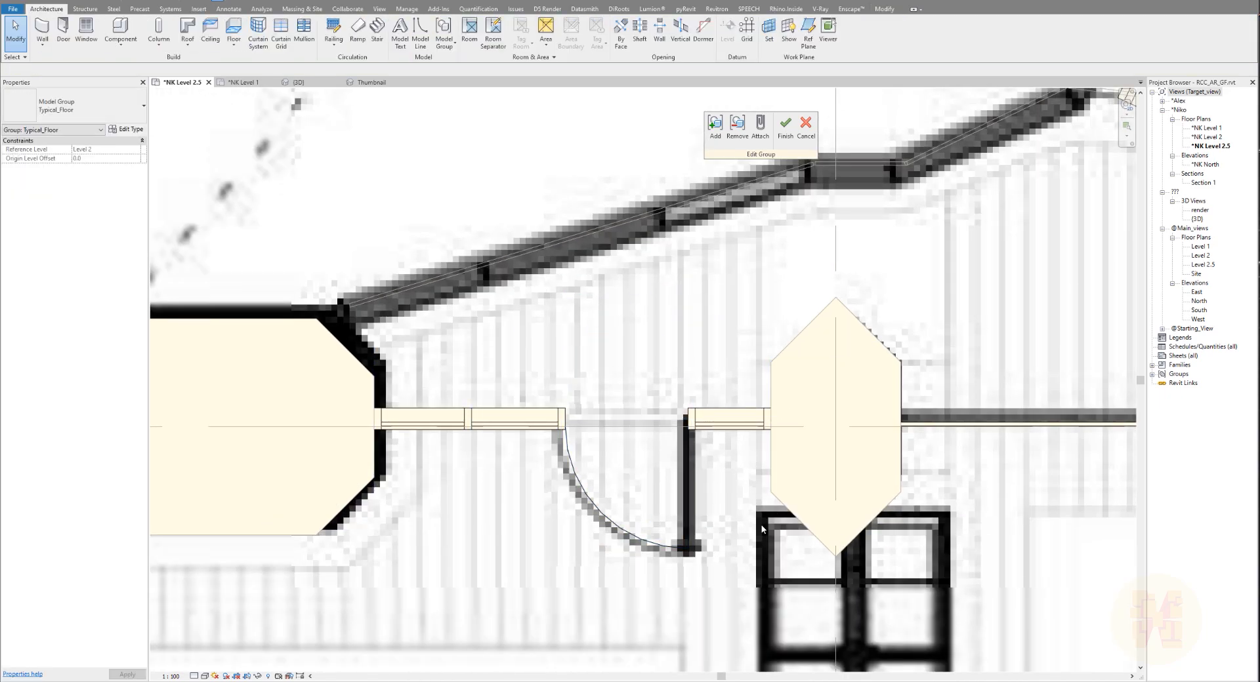
Draw a Generic - 200mm wall about 4656 mm long between the two columns, through the bookshelves beside the glass door room.
{"action": "scroll", "coordinate": [642, 512], "scroll_direction": "down", "scroll_amount": 5}
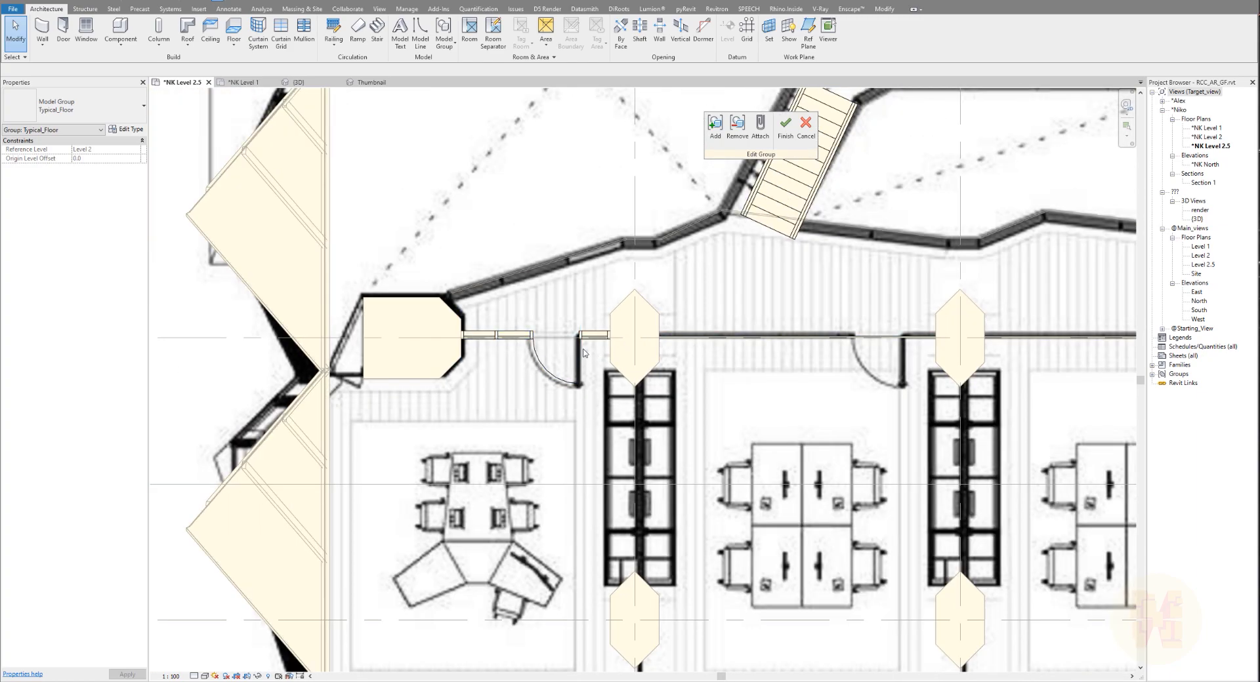
{"action": "middle_click_drag", "start_coordinate": [589, 353], "coordinate": [533, 300]}
{"action": "middle_click_drag", "start_coordinate": [653, 440], "coordinate": [638, 411]}
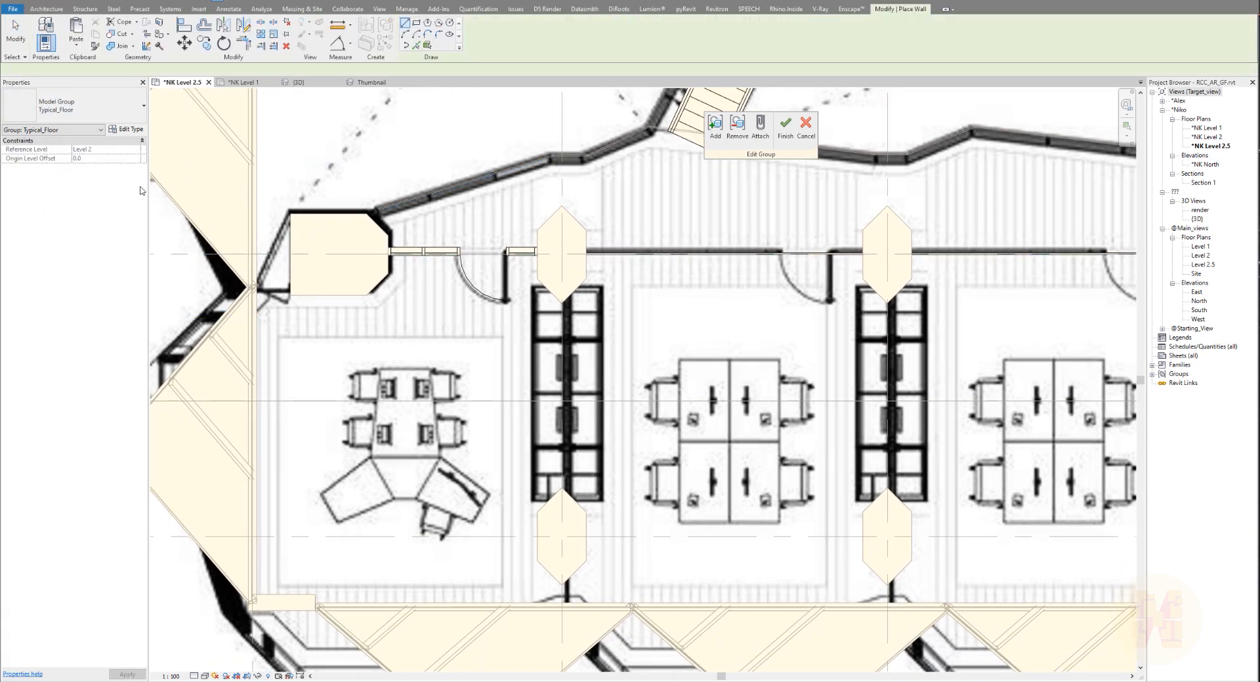
{"action": "left_click", "coordinate": [92, 104]}
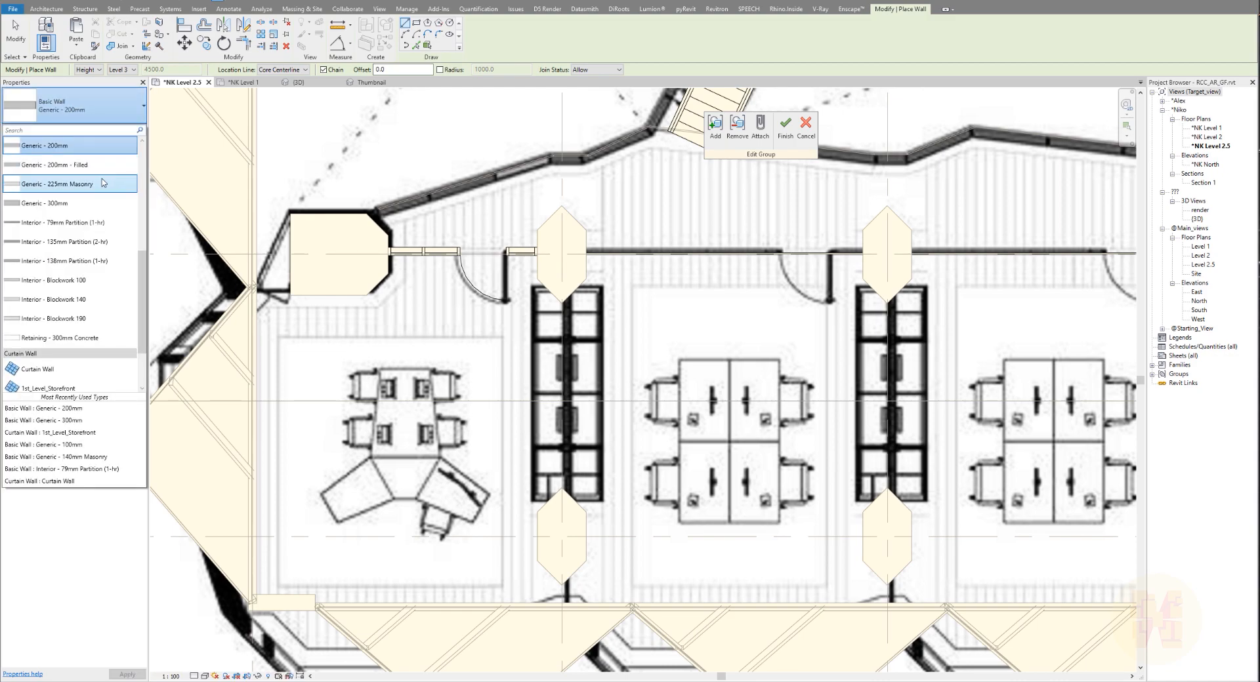
{"action": "scroll", "coordinate": [70, 196], "scroll_direction": "up", "scroll_amount": 1}
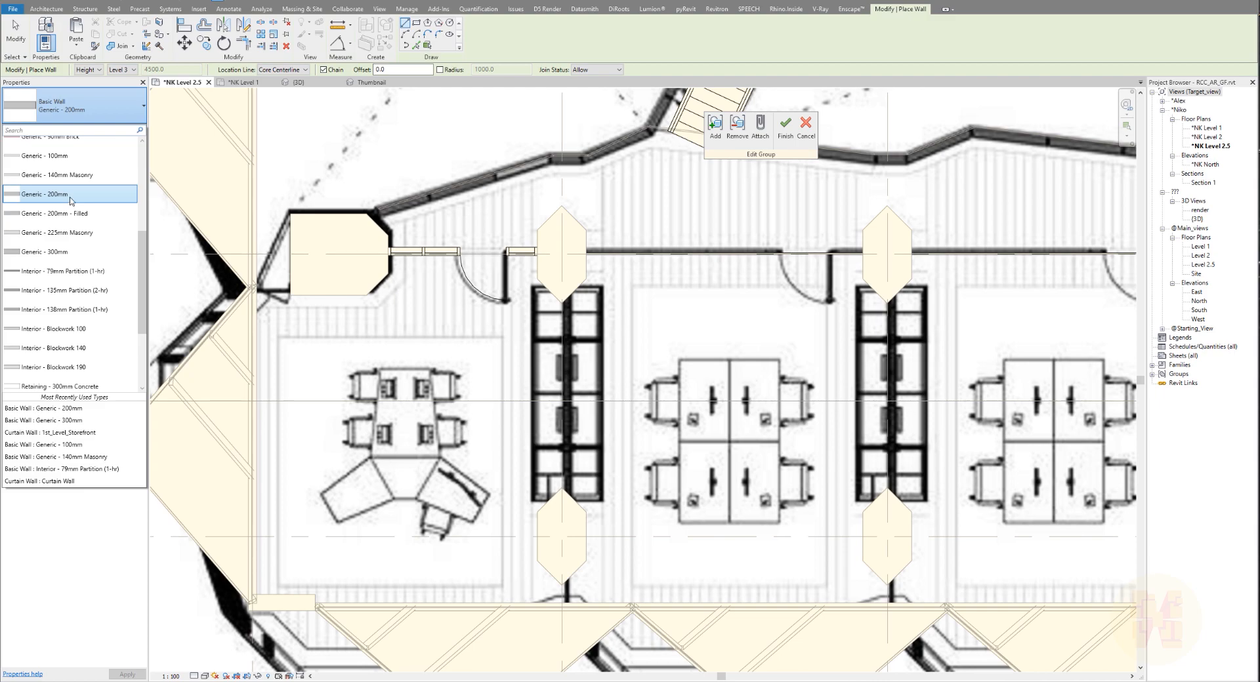
{"action": "mouse_move", "coordinate": [77, 200]}
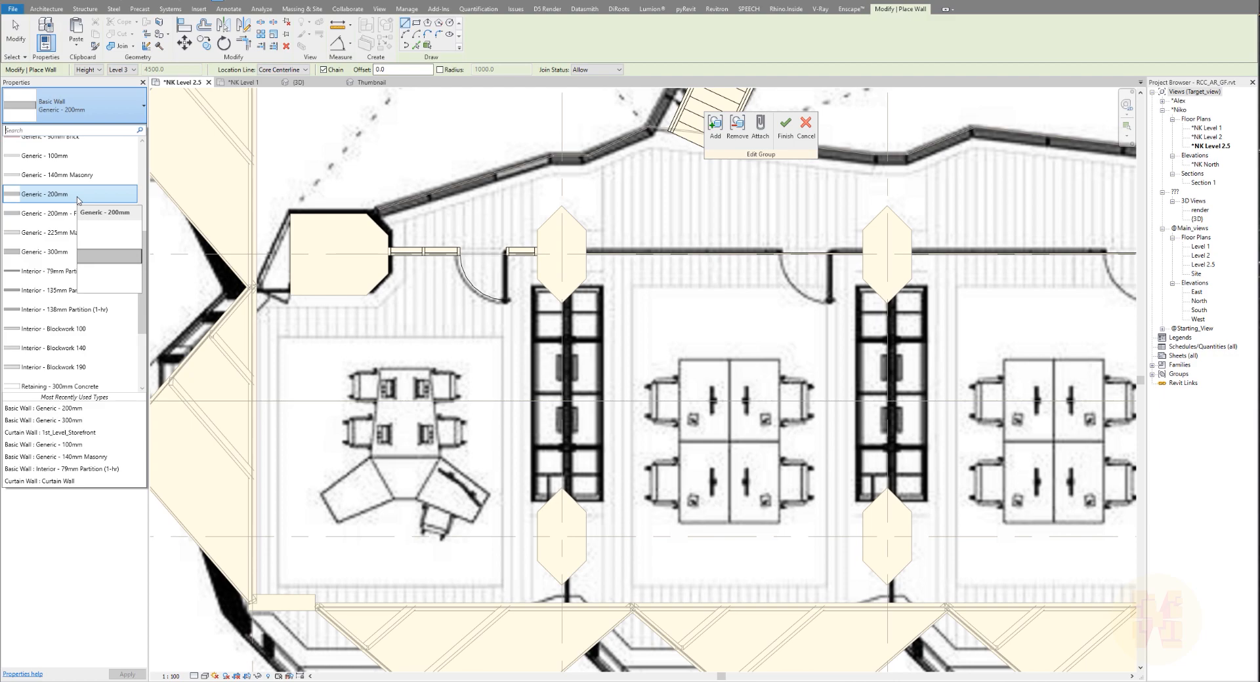
{"action": "left_click", "coordinate": [79, 195]}
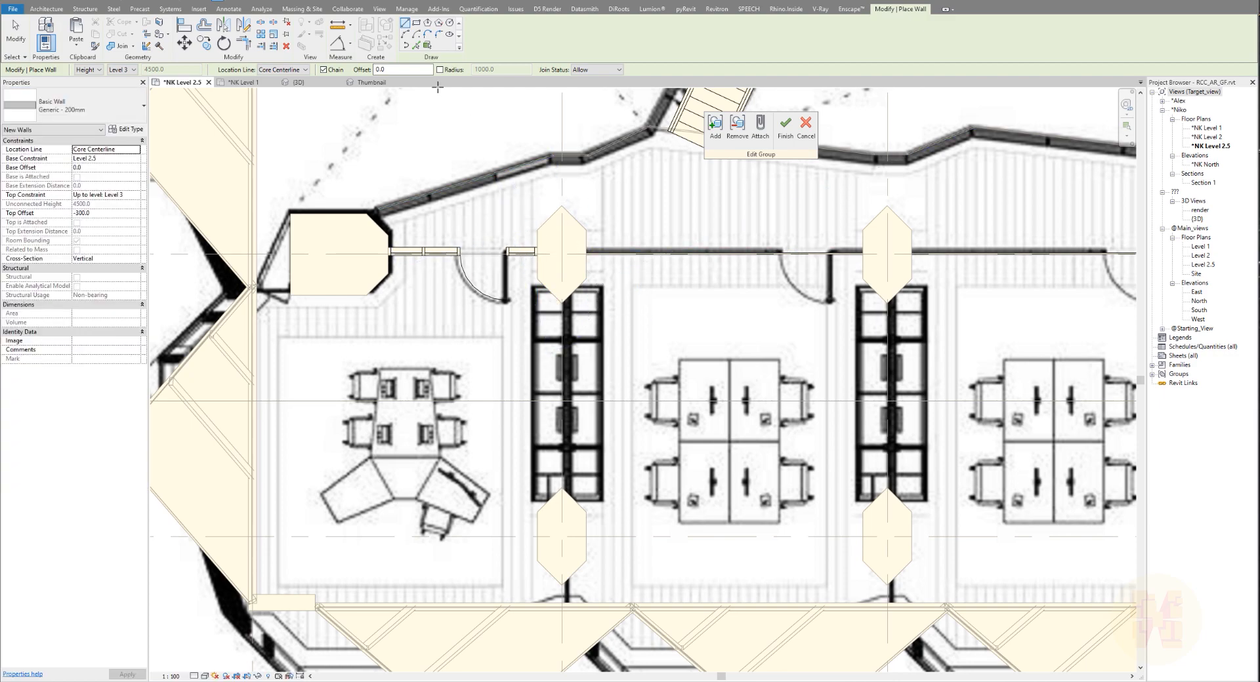
{"action": "scroll", "coordinate": [546, 306], "scroll_direction": "up", "scroll_amount": 5}
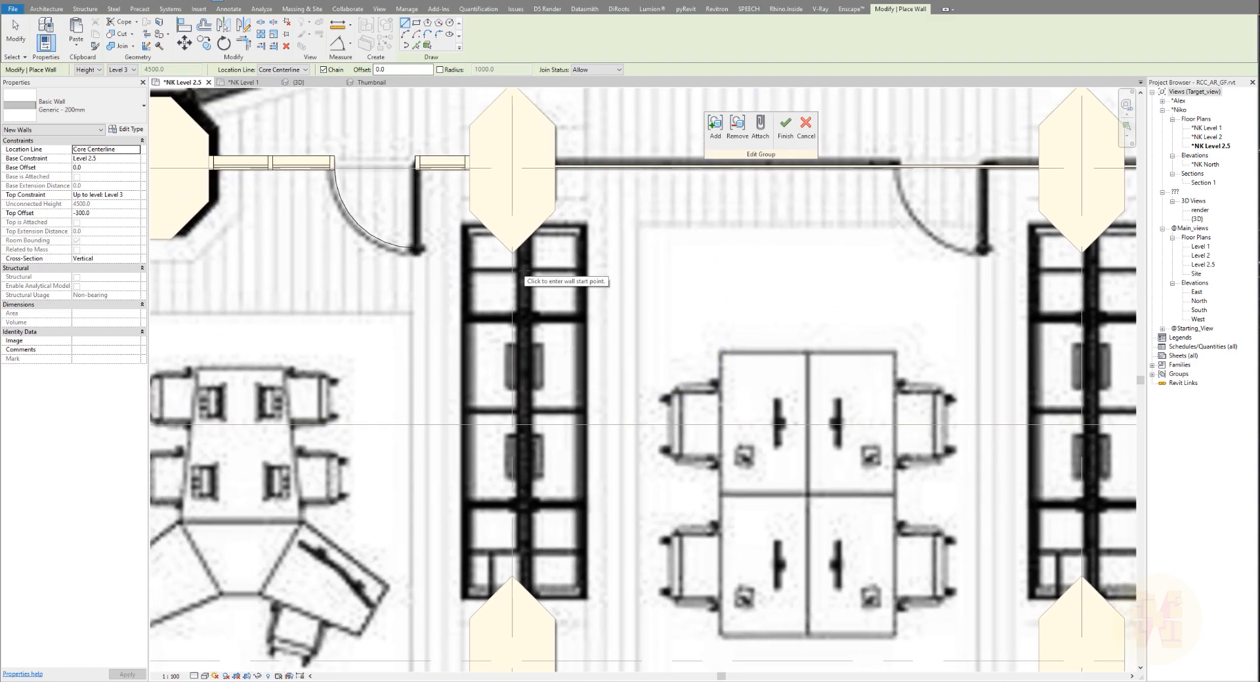
{"action": "left_click", "coordinate": [512, 220]}
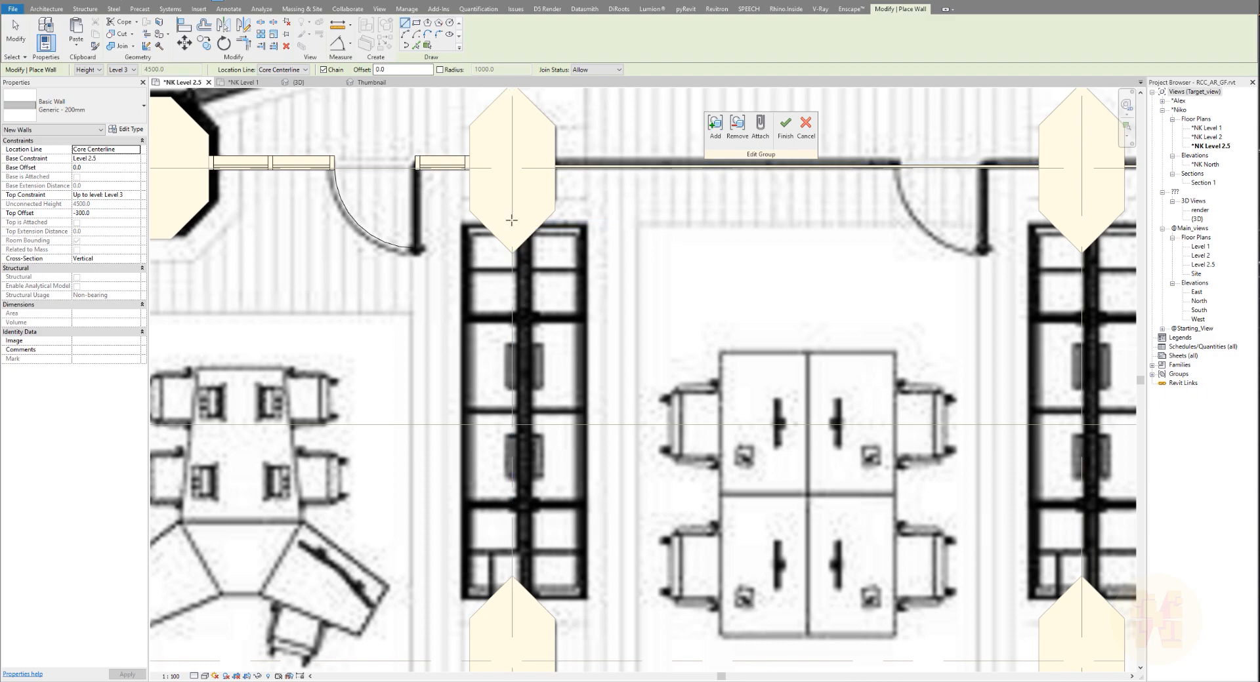
{"action": "left_click", "coordinate": [512, 628]}
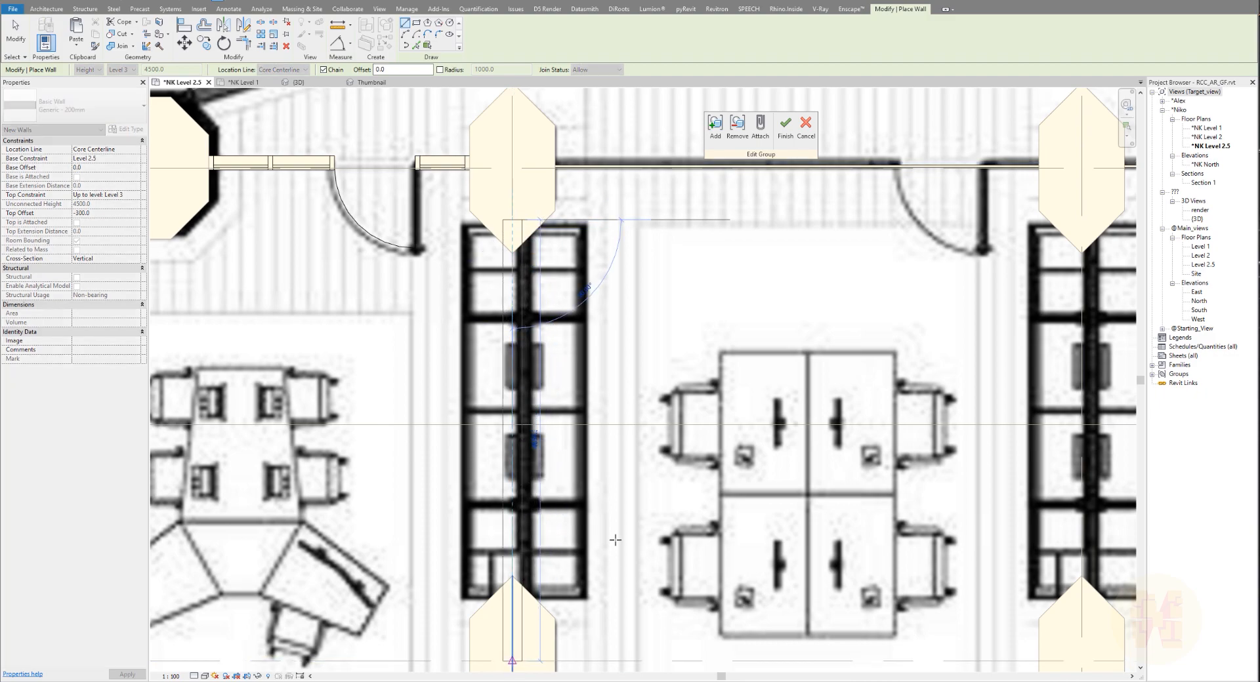
{"action": "key", "text": "Escape"}
{"action": "key", "text": "Escape"}
Extend the new partition wall's upper end to the grid intersection at the centre of the upper column.
{"action": "left_click", "coordinate": [514, 535]}
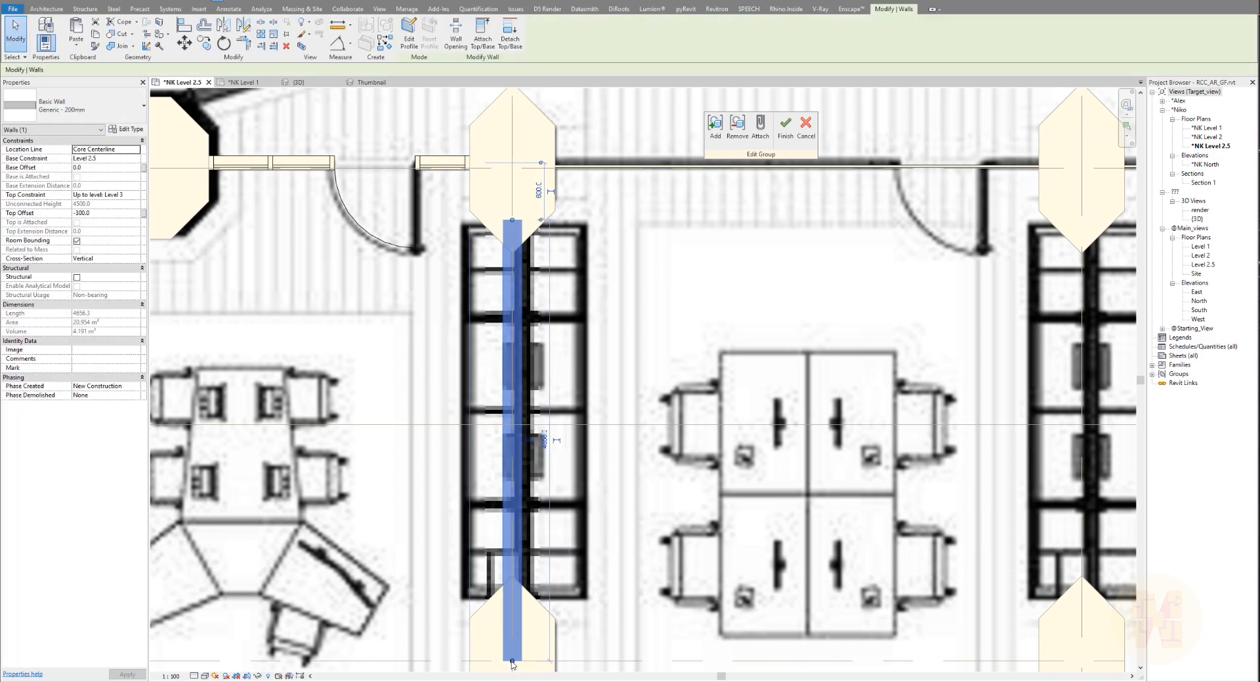
{"action": "key", "text": "Escape"}
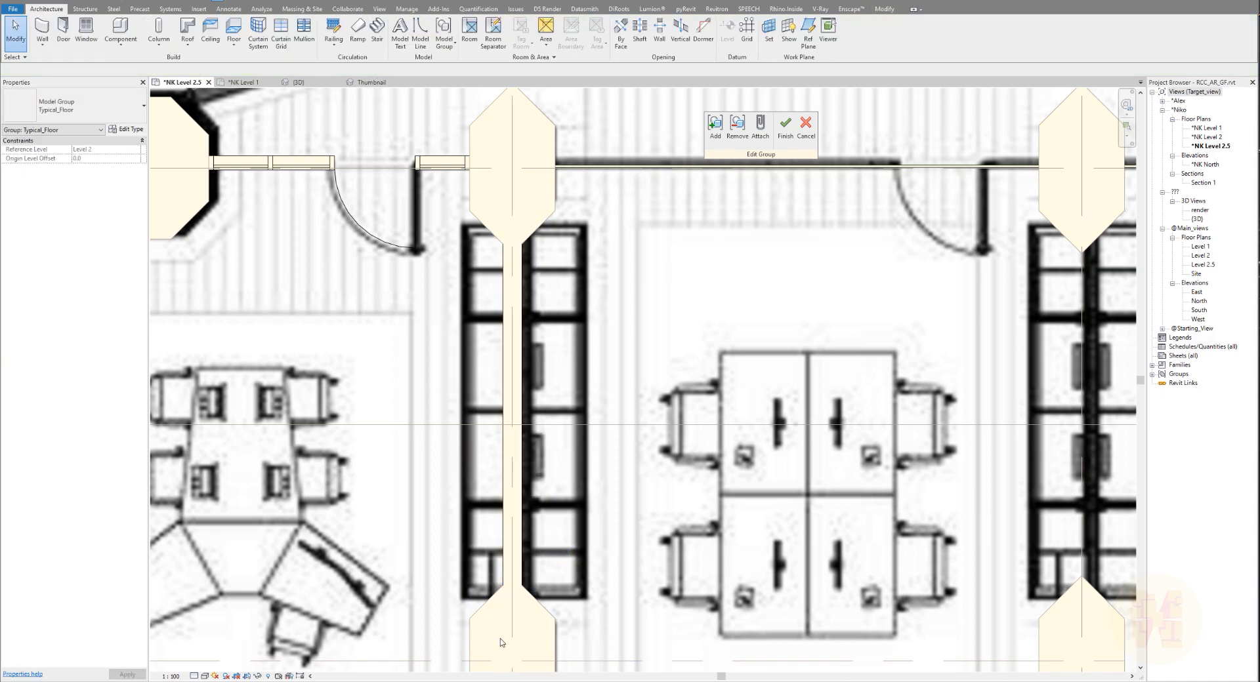
{"action": "left_click_drag", "start_coordinate": [512, 220], "coordinate": [512, 169]}
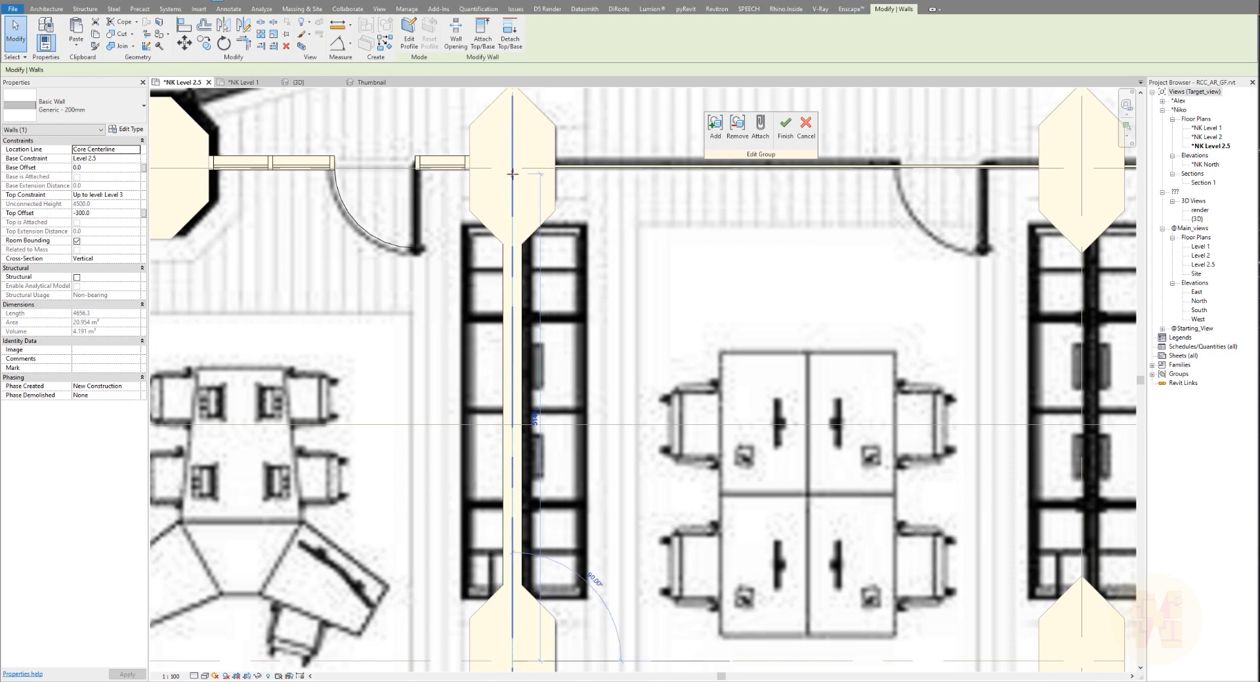
{"action": "key", "text": "Escape"}
Draw a short Generic - 200mm wall from the lower column's grid intersection down to the inner edge of the facade.
{"action": "scroll", "coordinate": [540, 302], "scroll_direction": "down", "scroll_amount": 3}
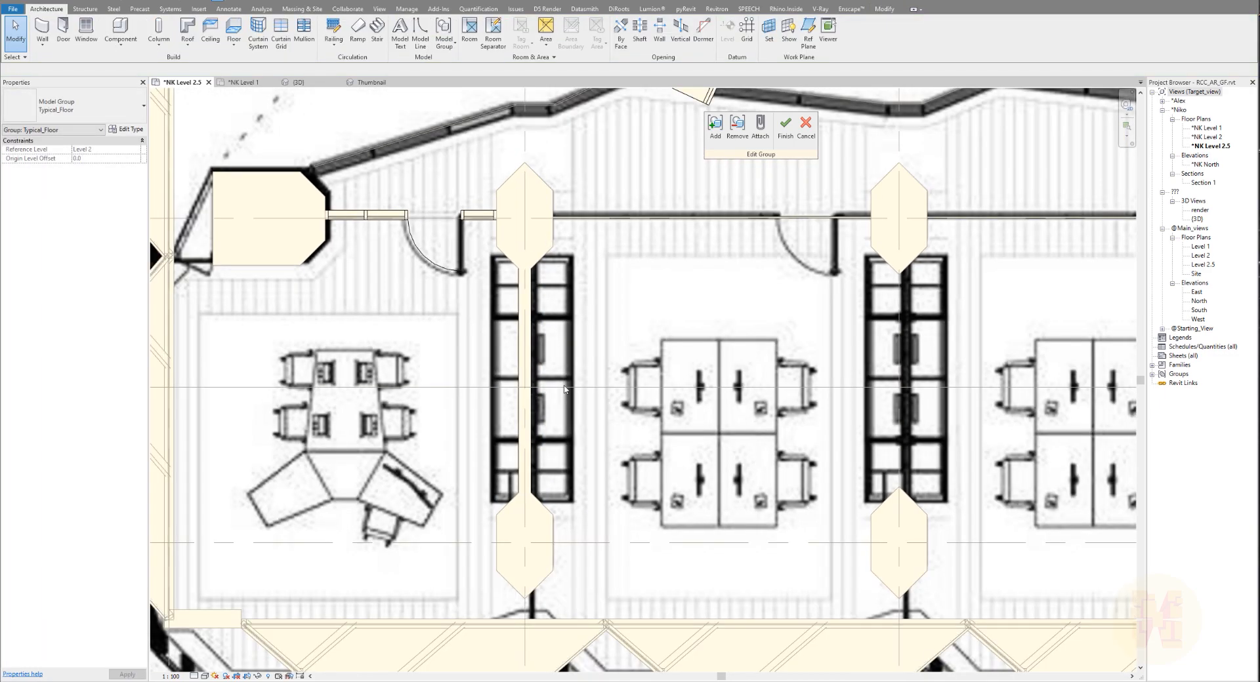
{"action": "scroll", "coordinate": [543, 617], "scroll_direction": "up", "scroll_amount": 3}
{"action": "middle_click_drag", "start_coordinate": [542, 619], "coordinate": [536, 454]}
{"action": "scroll", "coordinate": [536, 453], "scroll_direction": "up", "scroll_amount": 2}
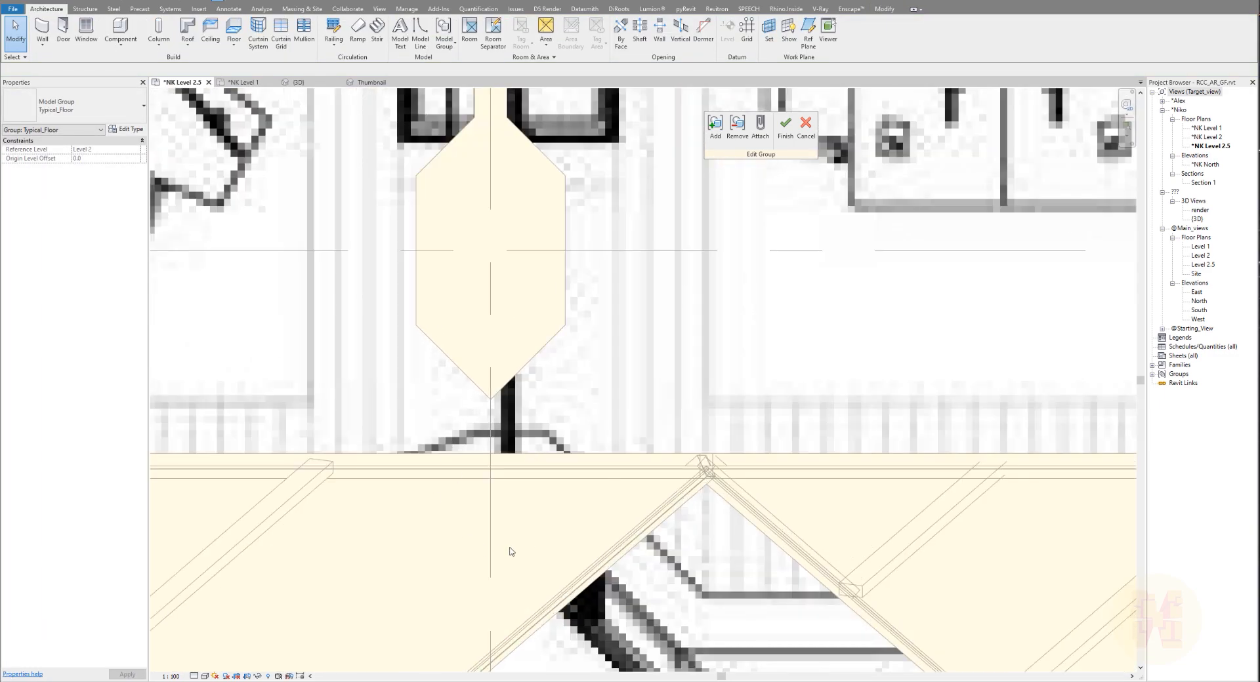
{"action": "scroll", "coordinate": [492, 456], "scroll_direction": "down", "scroll_amount": 2}
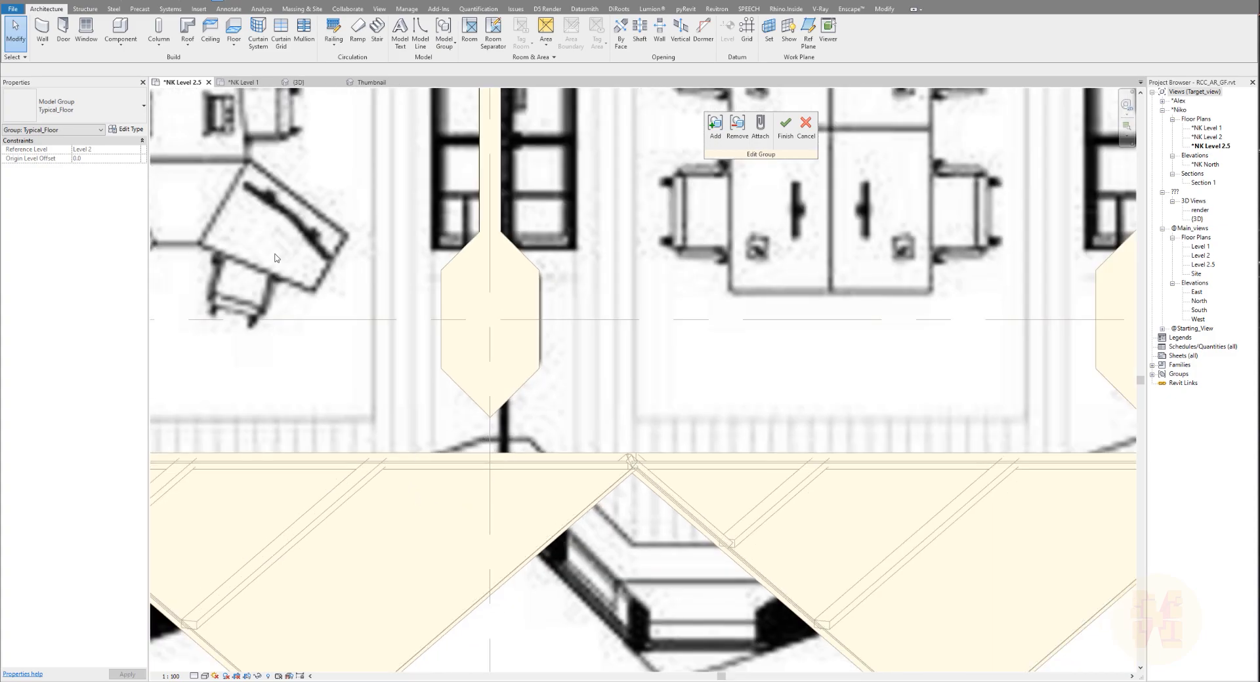
{"action": "key", "text": "w"}
{"action": "key", "text": "a"}
{"action": "scroll", "coordinate": [495, 453], "scroll_direction": "up", "scroll_amount": 3}
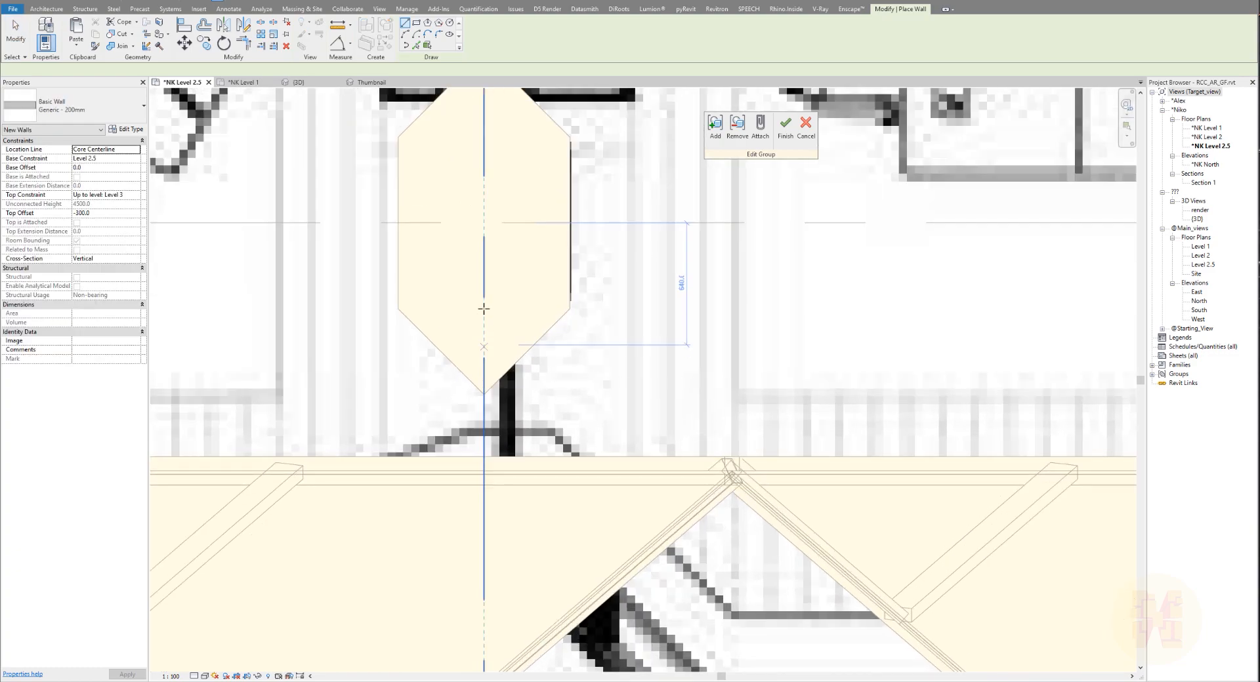
{"action": "left_click", "coordinate": [483, 223]}
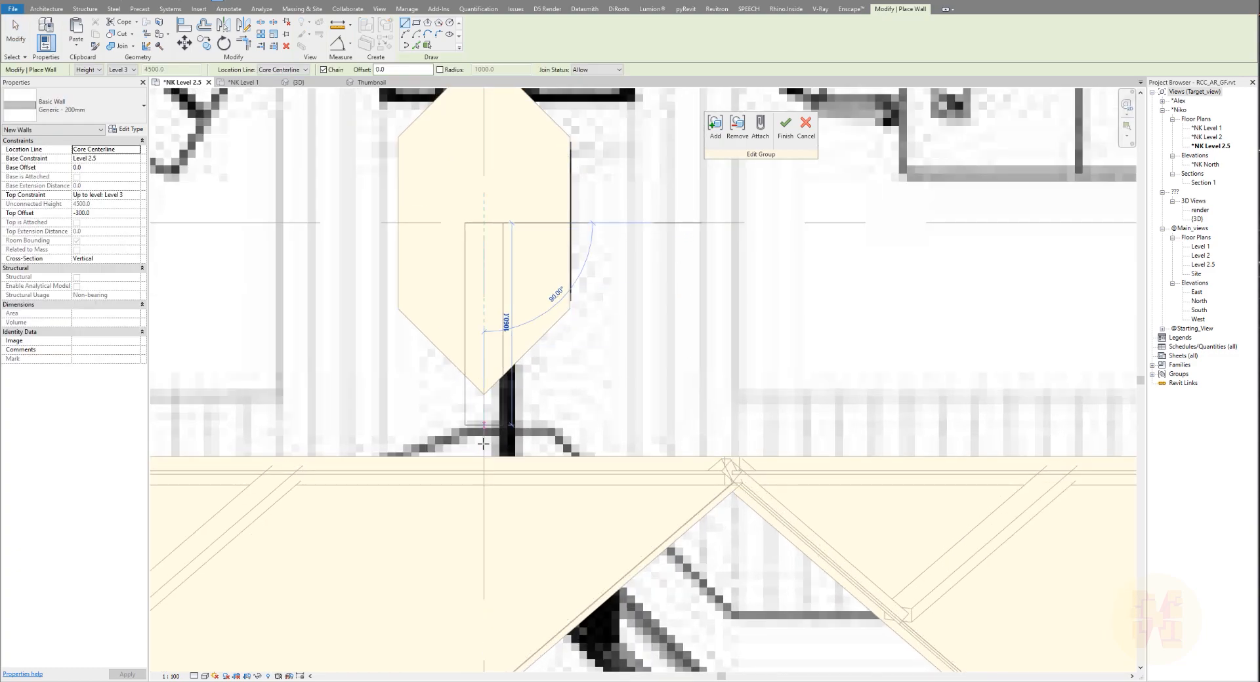
{"action": "left_click", "coordinate": [484, 456]}
{"action": "key", "text": "Escape"}
{"action": "scroll", "coordinate": [553, 308], "scroll_direction": "down", "scroll_amount": 5}
{"action": "key", "text": "Escape"}
{"action": "middle_click_drag", "start_coordinate": [551, 308], "coordinate": [576, 491]}
Review the new walls and glass door in the 3D view, and finish editing the Typical_Floor group.
{"action": "left_click", "coordinate": [297, 82]}
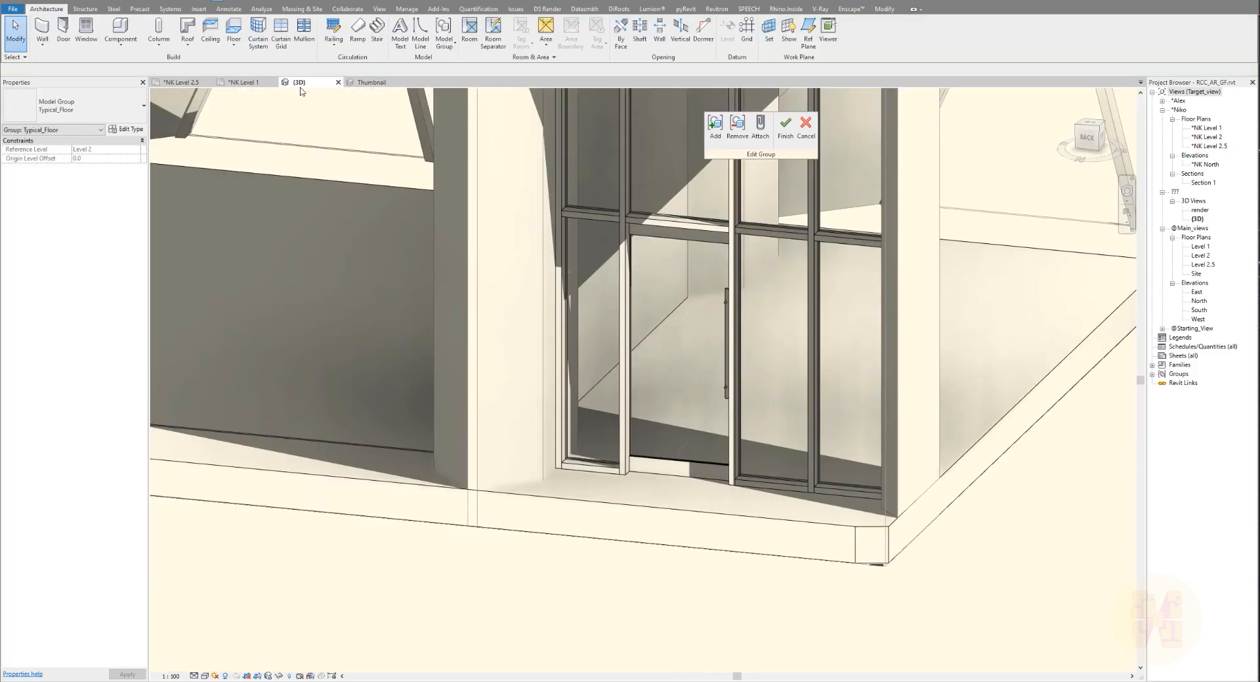
{"action": "middle_click_drag", "start_coordinate": [534, 360], "coordinate": [739, 329], "text": "shift"}
{"action": "scroll", "coordinate": [634, 287], "scroll_direction": "up", "scroll_amount": 4}
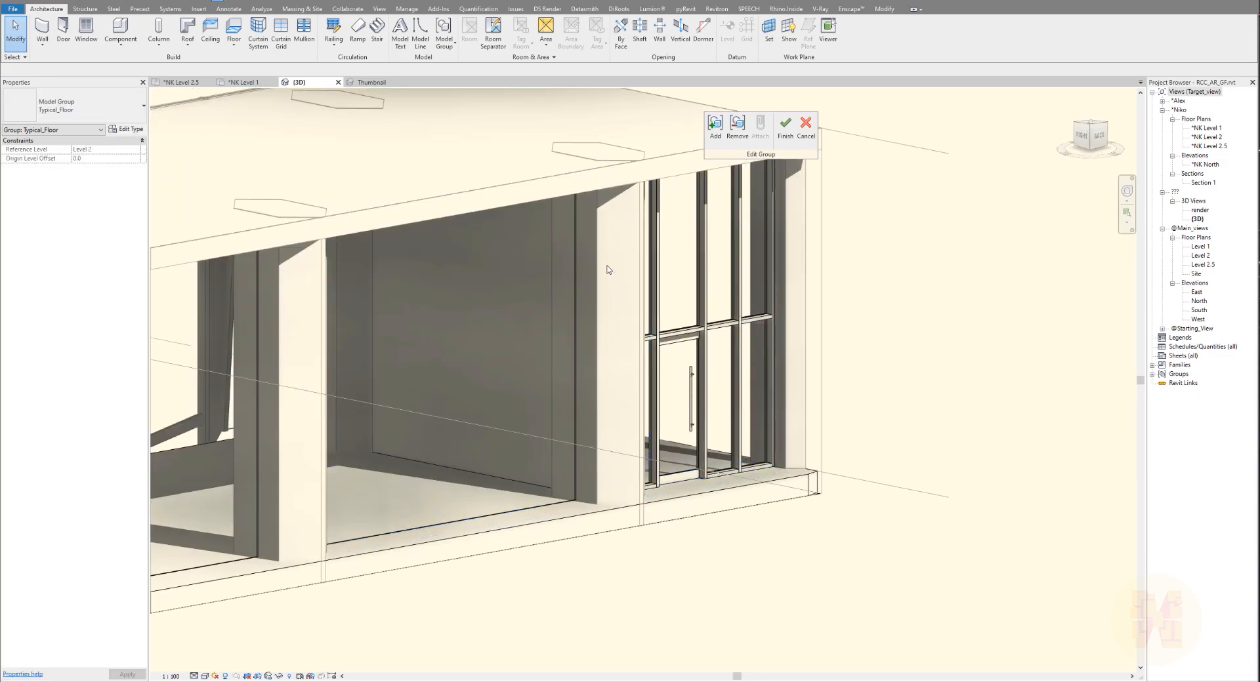
{"action": "left_click", "coordinate": [784, 131]}
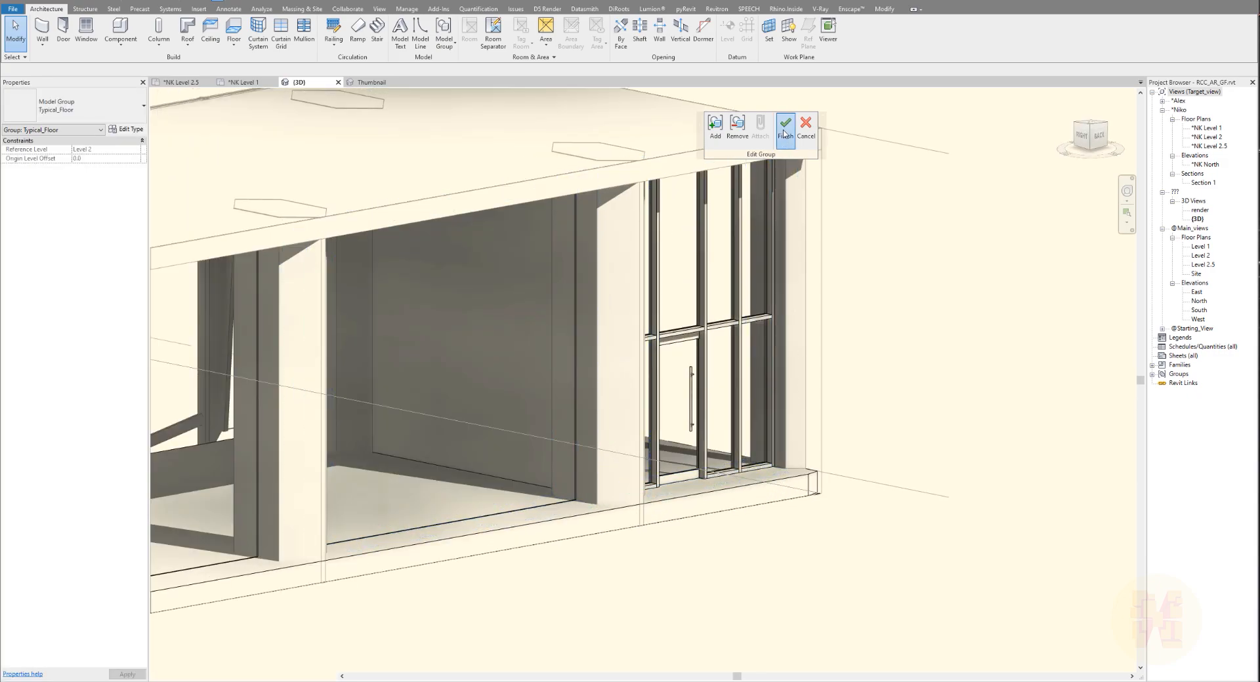
Select the partition wall nested inside the Typical_Floor group and inspect it from below in the 3D view.
{"action": "left_click", "coordinate": [690, 210]}
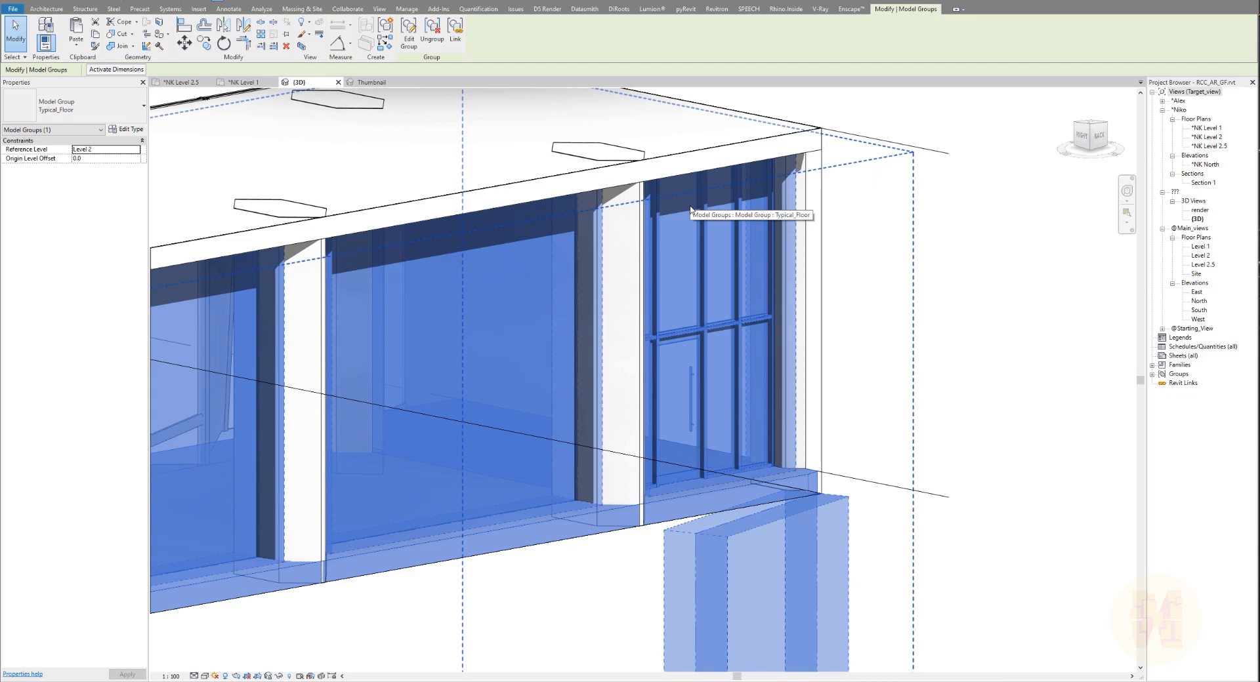
{"action": "key", "text": "Escape"}
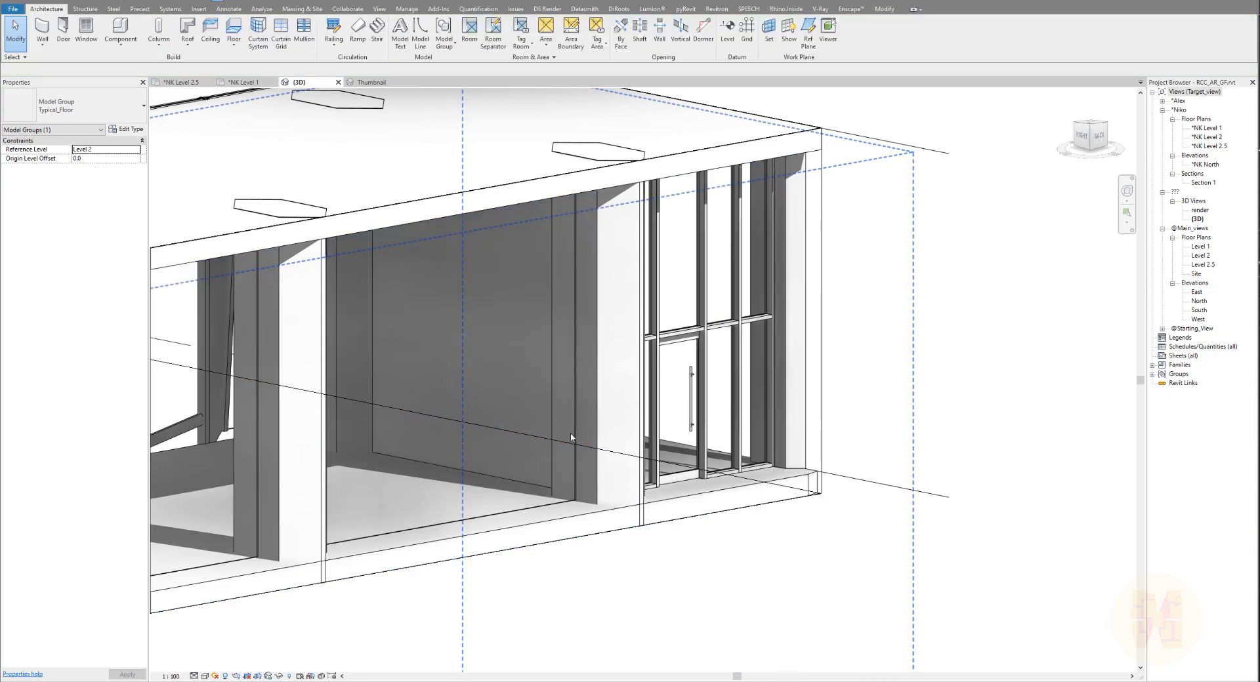
{"action": "key", "text": "Tab"}
{"action": "key", "text": "Tab"}
{"action": "key", "text": "Tab"}
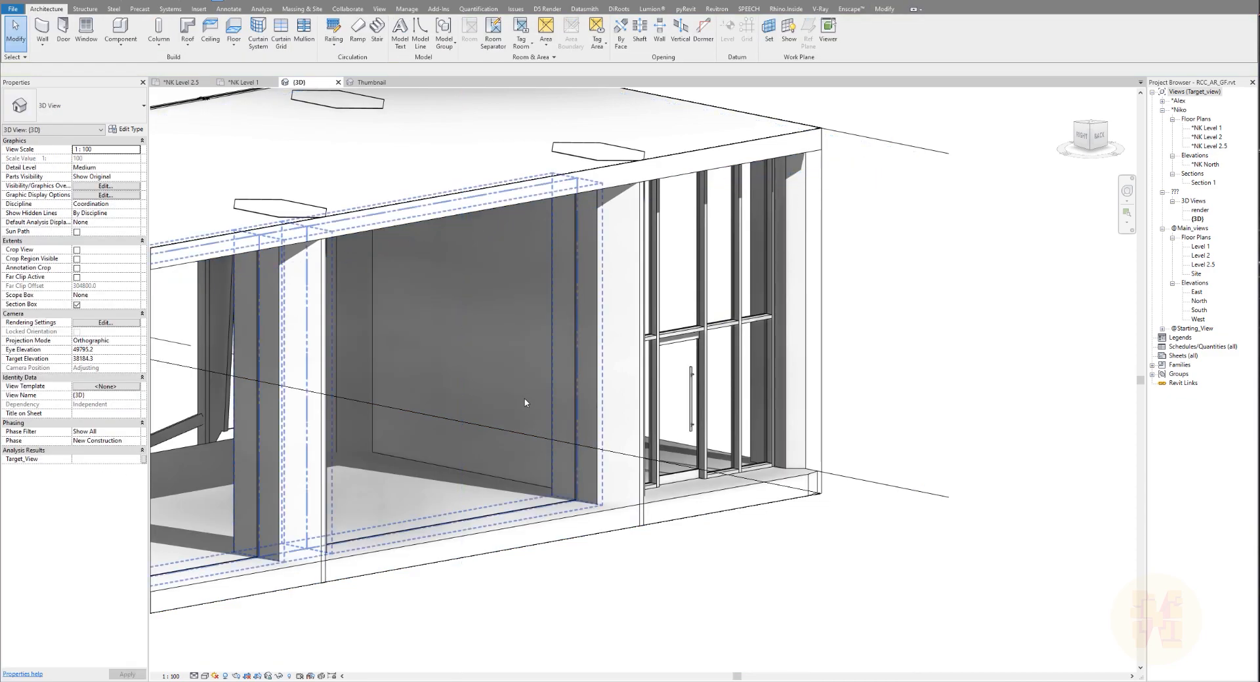
{"action": "left_click", "coordinate": [531, 388]}
{"action": "mouse_move", "coordinate": [495, 281]}
{"action": "middle_mouse_down", "text": "shift"}
{"action": "mouse_move", "coordinate": [503, 144]}
{"action": "mouse_move", "coordinate": [496, 177]}
{"action": "middle_mouse_up", "text": "shift"}
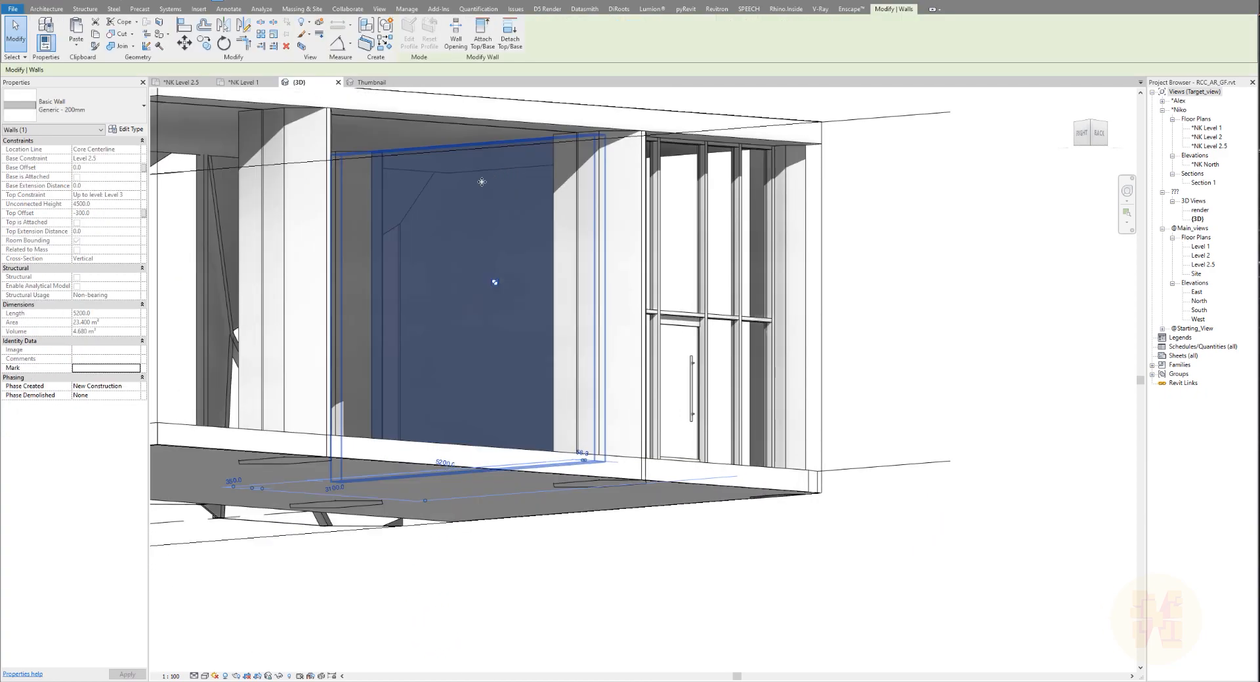
Inspect the partition wall from the opposite side in the 3D view, dismissing the save reminder without saving.
{"action": "middle_click_drag", "start_coordinate": [764, 314], "coordinate": [439, 427], "text": "shift"}
{"action": "key", "text": "Escape"}
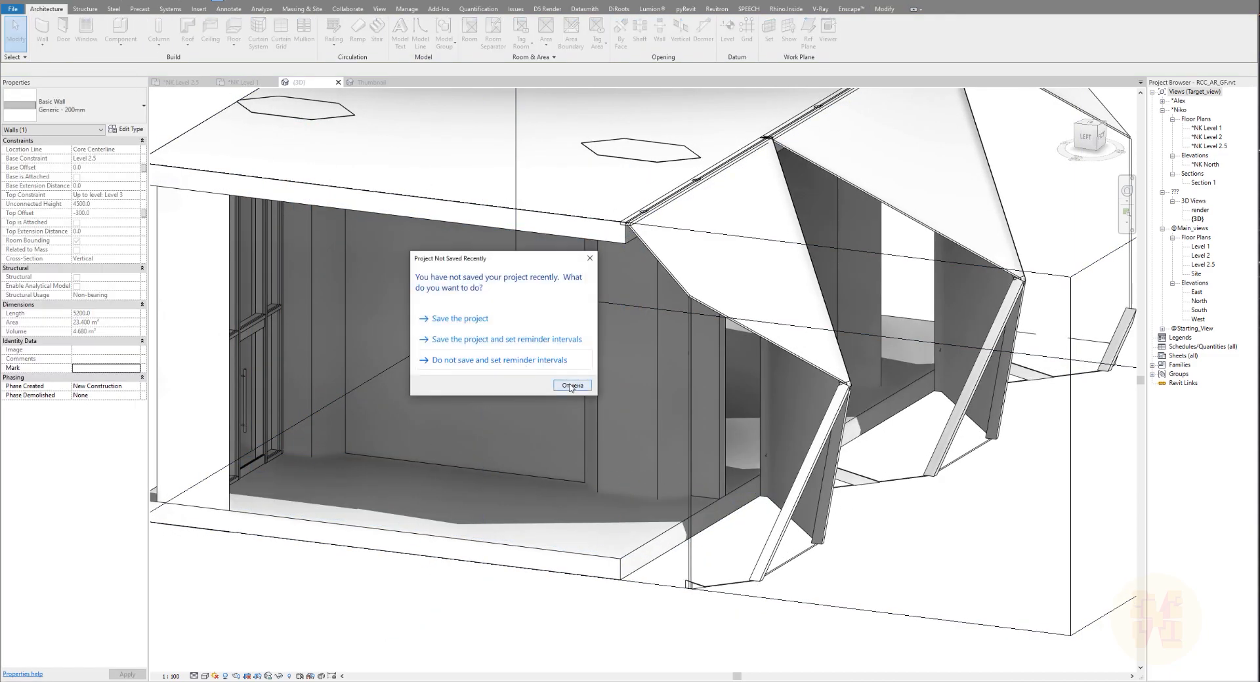
{"action": "left_click", "coordinate": [568, 383]}
{"action": "left_click", "coordinate": [499, 409]}
{"action": "middle_click_drag", "start_coordinate": [533, 384], "coordinate": [515, 332], "text": "shift"}
{"action": "key", "text": "Escape"}
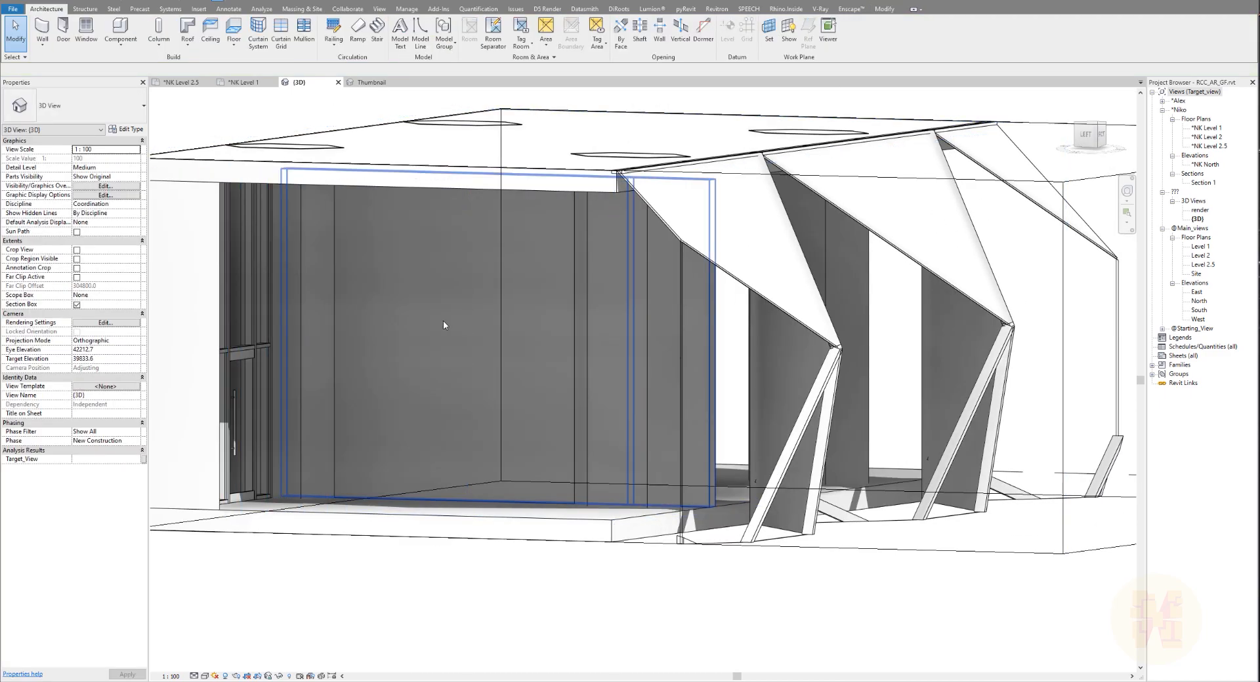
Select the Generic - 200mm partition wall between the columns and examine its top and base from above and below.
{"action": "left_click", "coordinate": [434, 420]}
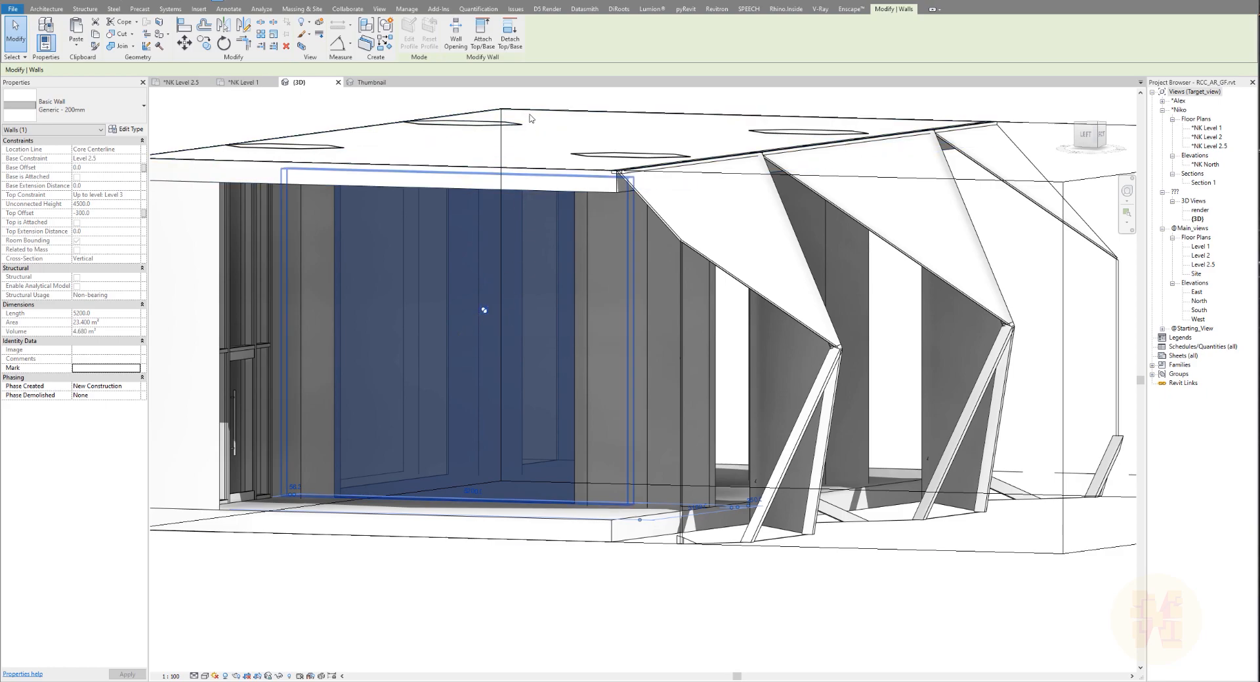
{"action": "middle_click_drag", "start_coordinate": [528, 365], "coordinate": [505, 406], "text": "shift"}
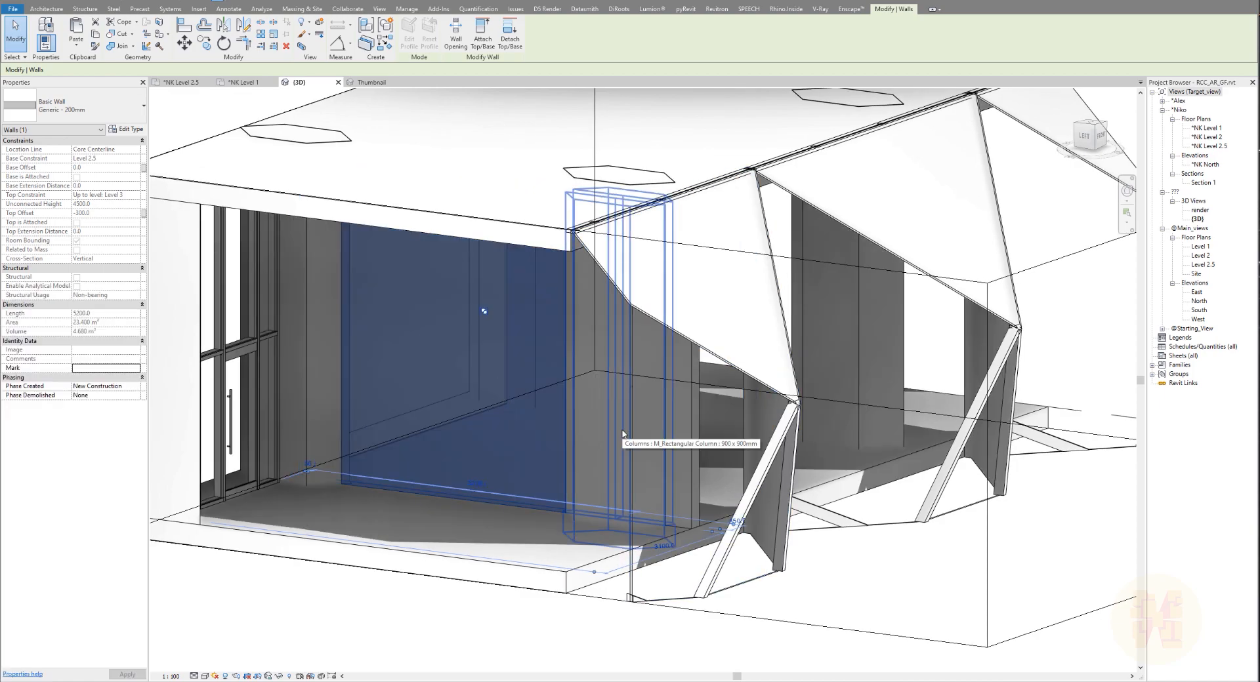
{"action": "middle_click_drag", "start_coordinate": [385, 321], "coordinate": [410, 184], "text": "shift"}
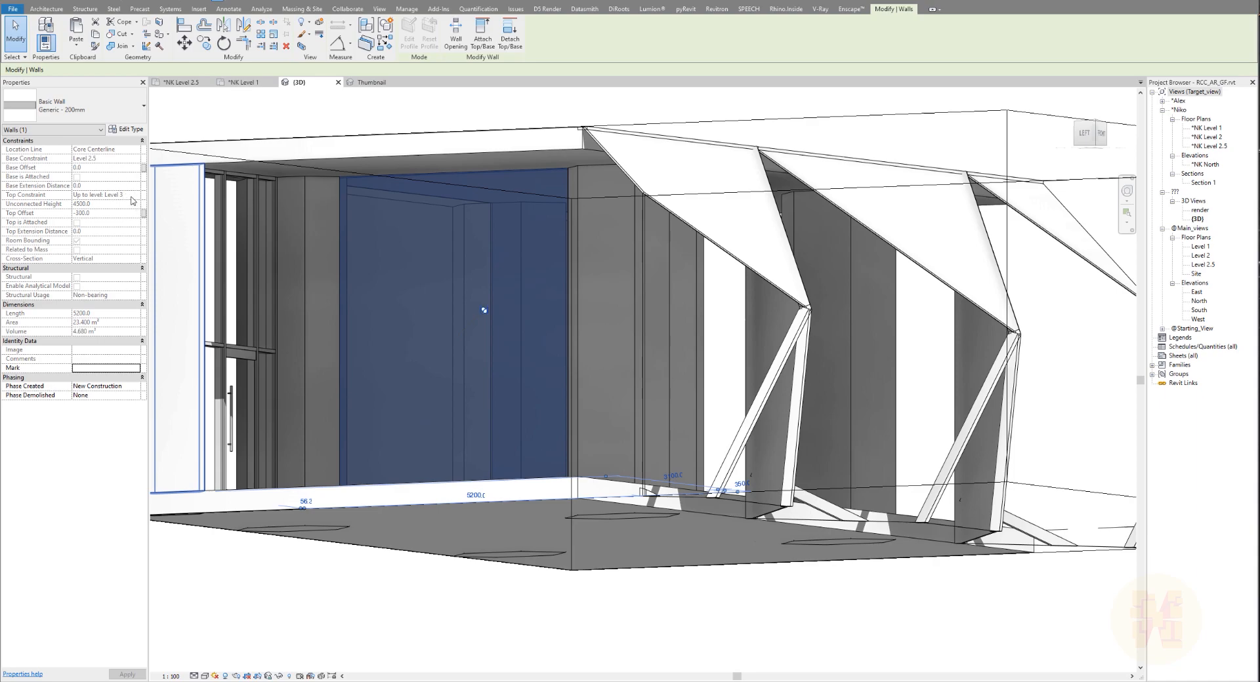
{"action": "mouse_move", "coordinate": [459, 309]}
{"action": "middle_mouse_down", "text": "shift"}
{"action": "mouse_move", "coordinate": [475, 289]}
{"action": "mouse_move", "coordinate": [483, 357]}
{"action": "middle_mouse_up", "text": "shift"}
{"action": "left_click", "coordinate": [448, 480]}
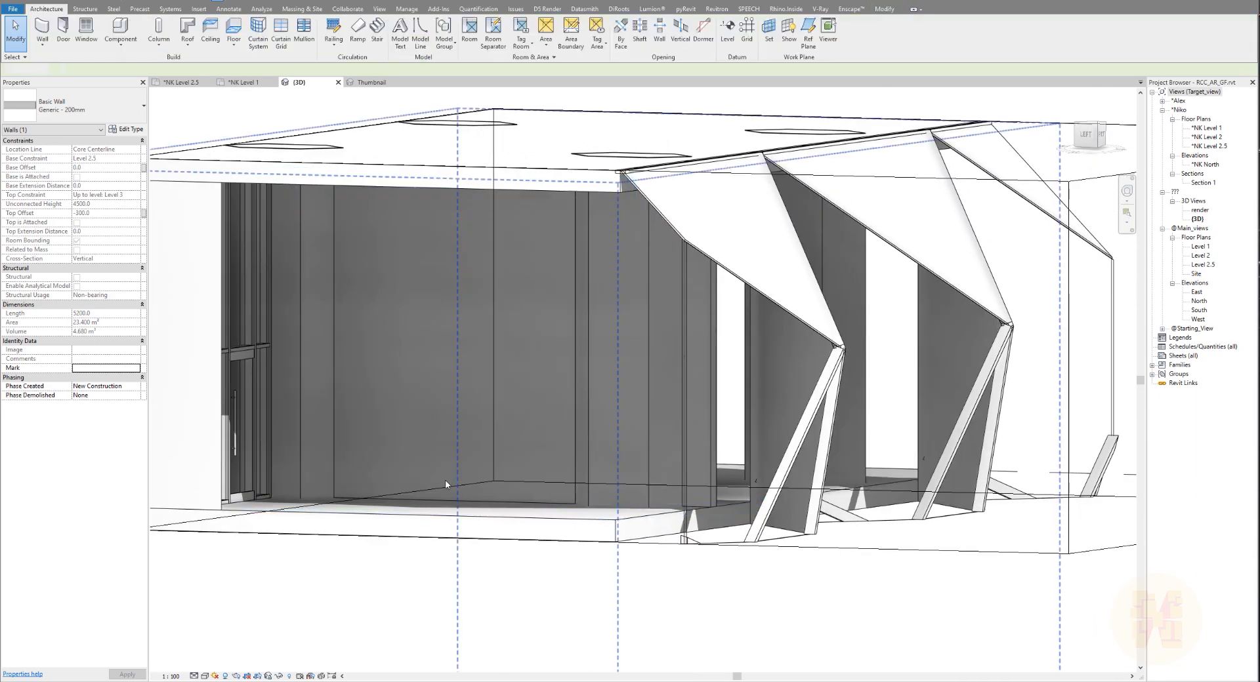
Set the base offset of the 900 x 900mm column beside the partition wall to 300.
{"action": "left_click", "coordinate": [672, 403]}
{"action": "mouse_move", "coordinate": [672, 403]}
{"action": "middle_mouse_down", "text": "shift"}
{"action": "mouse_move", "coordinate": [641, 342]}
{"action": "mouse_move", "coordinate": [656, 489]}
{"action": "middle_mouse_up", "text": "shift"}
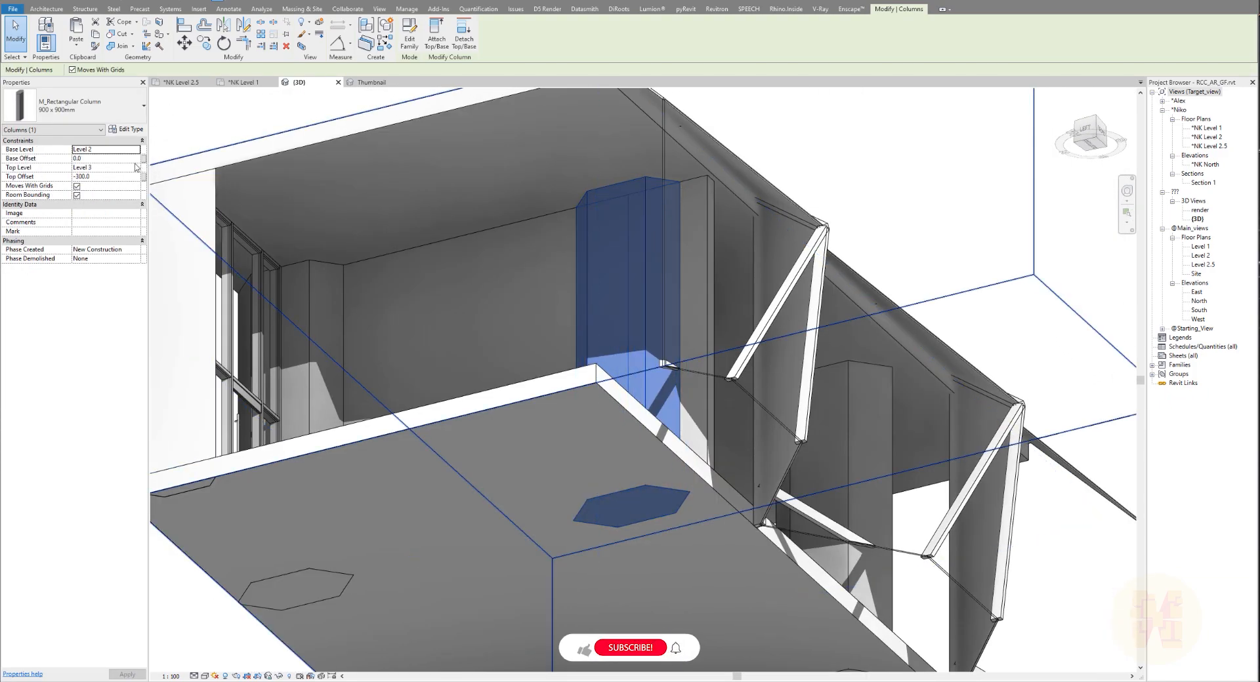
{"action": "left_click", "coordinate": [99, 158]}
{"action": "key", "text": "BackSpace"}
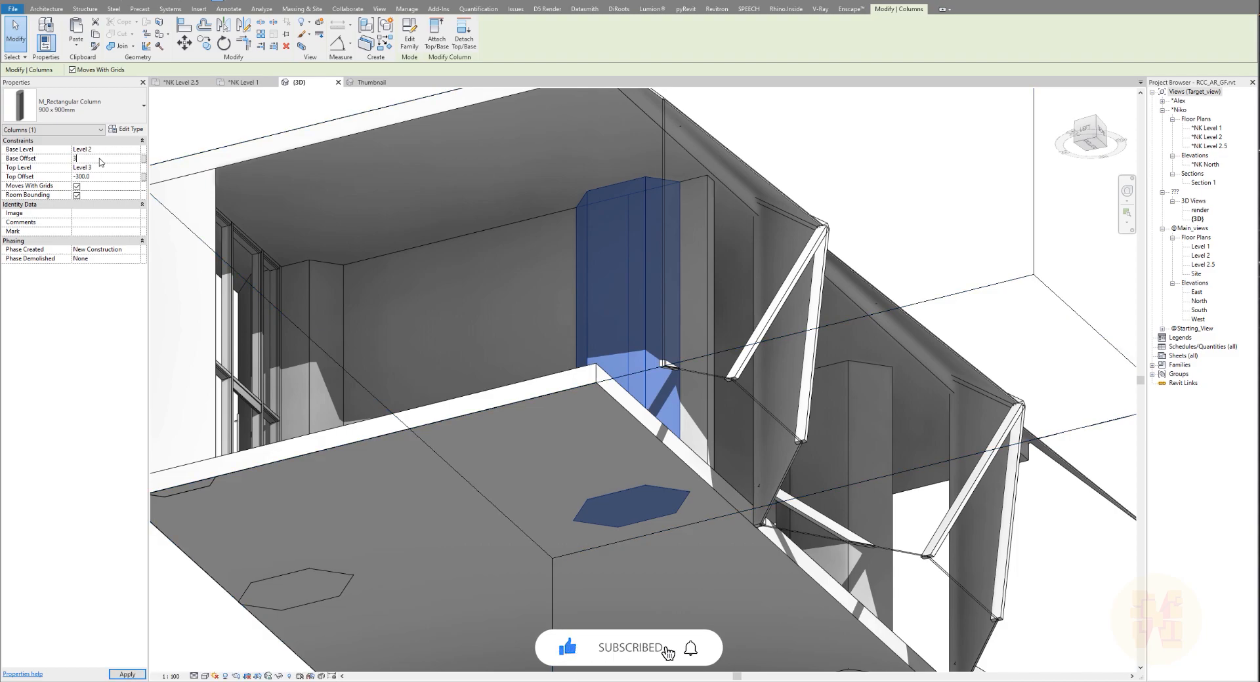
{"action": "type", "text": "300"}
{"action": "mouse_move", "coordinate": [640, 550]}
{"action": "middle_mouse_down", "text": "shift"}
{"action": "mouse_move", "coordinate": [641, 656]}
{"action": "mouse_move", "coordinate": [681, 563]}
{"action": "middle_mouse_up", "text": "shift"}
{"action": "middle_click_drag", "start_coordinate": [691, 651], "coordinate": [714, 469], "text": "shift"}
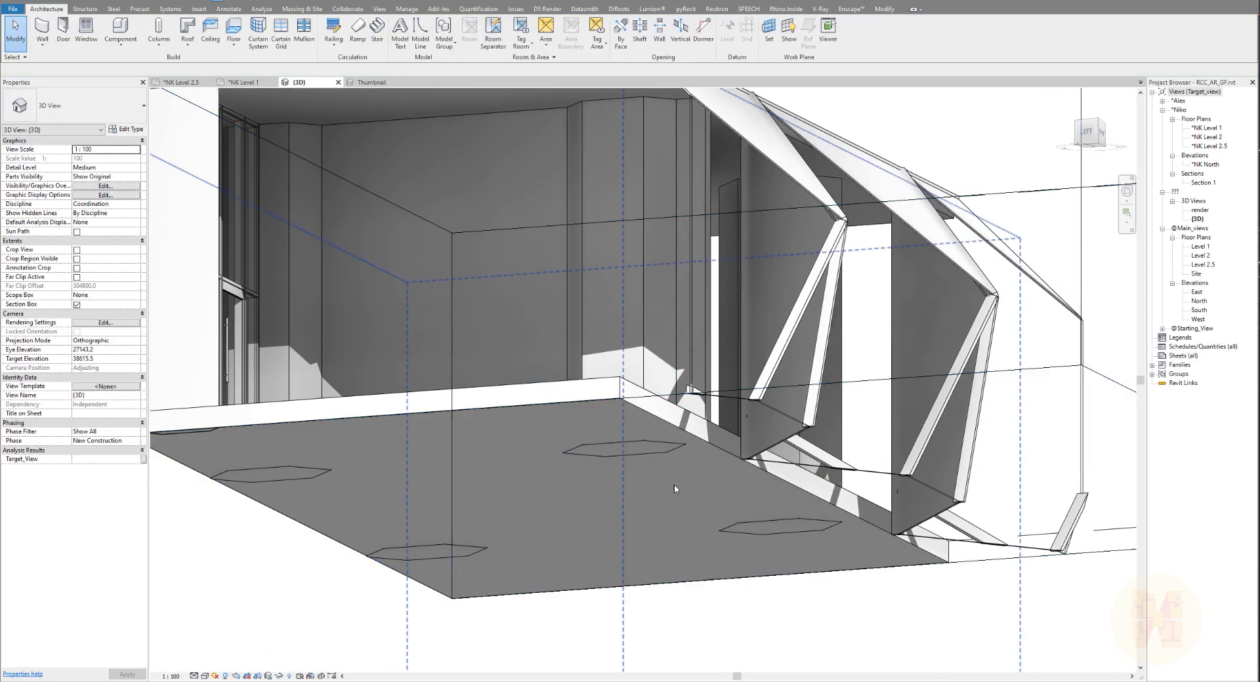
{"action": "middle_click_drag", "start_coordinate": [636, 473], "coordinate": [586, 511], "text": "shift"}
Extend the section box downward below the Level 2.5 slab to expose the columns of the storey beneath.
{"action": "scroll", "coordinate": [408, 455], "scroll_direction": "down", "scroll_amount": 3}
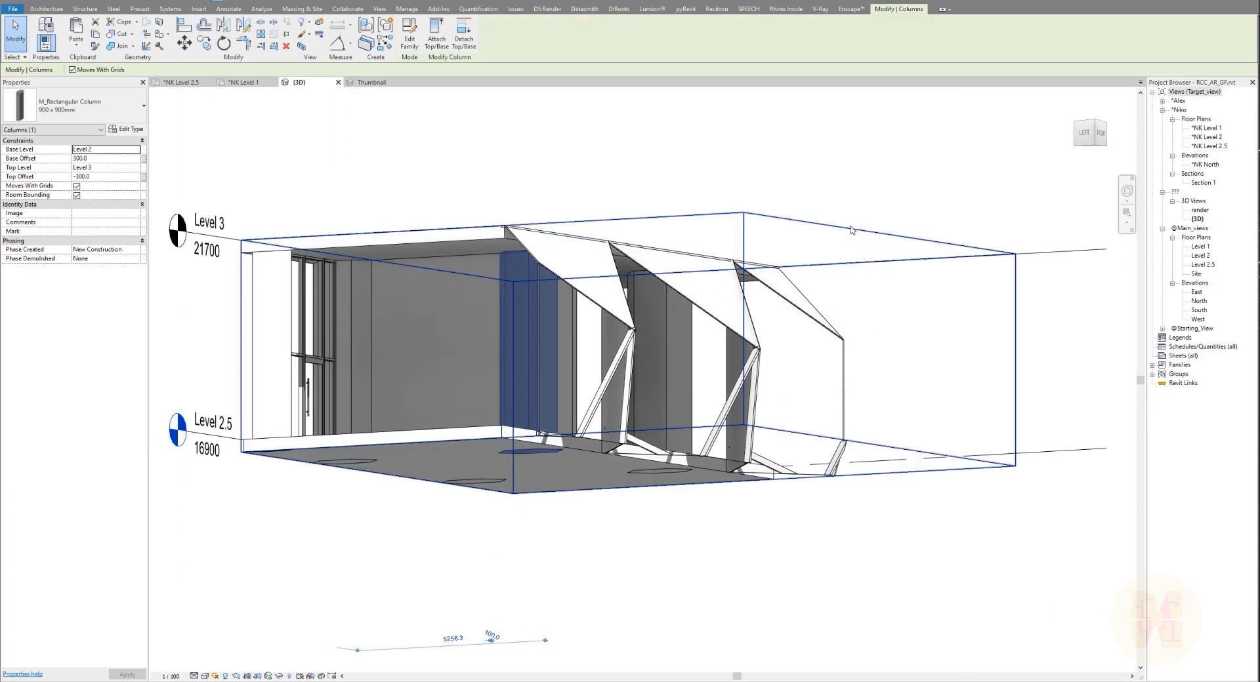
{"action": "left_click", "coordinate": [631, 490]}
{"action": "left_click_drag", "start_coordinate": [631, 494], "coordinate": [631, 507]}
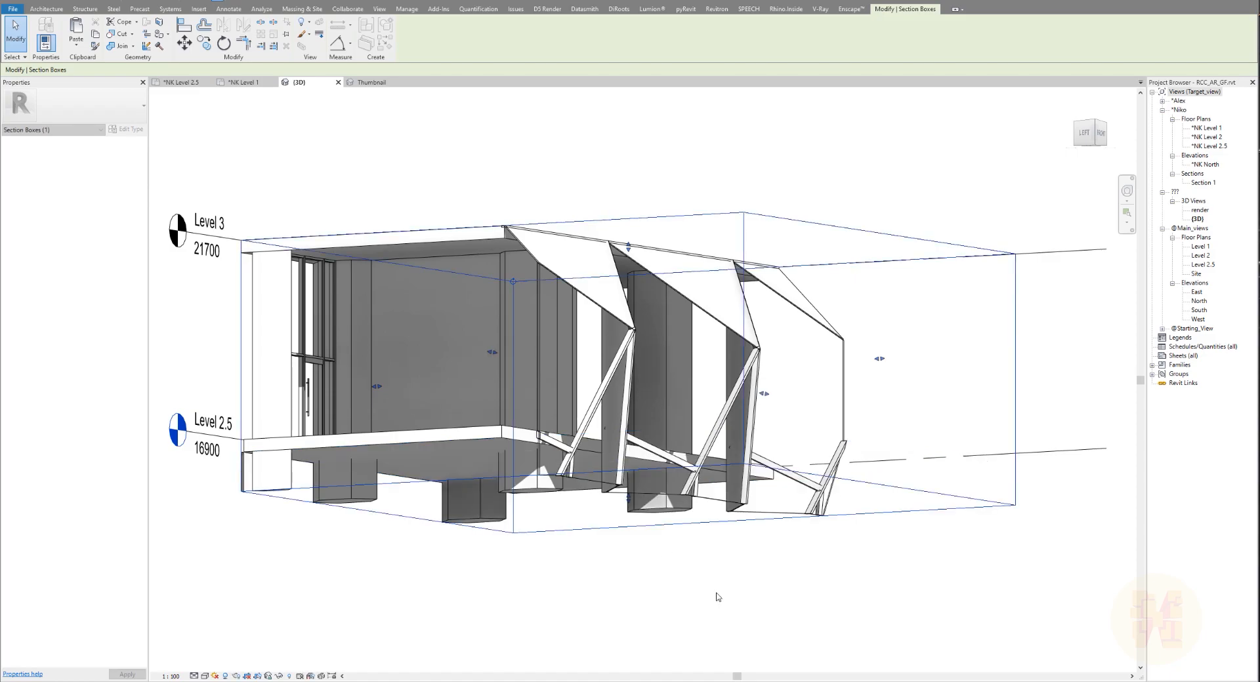
{"action": "middle_click_drag", "start_coordinate": [602, 522], "coordinate": [618, 516], "text": "shift"}
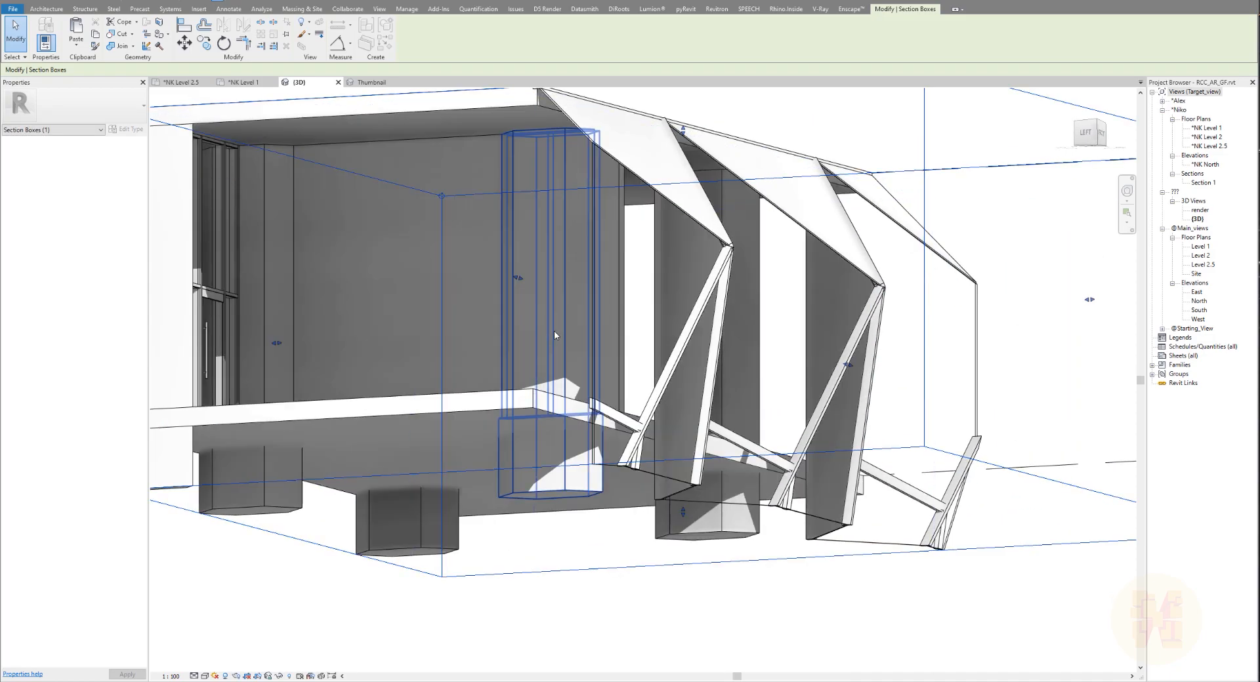
Inspect the same column where it meets the Level 2.5 slab, and set its base offset to 0.
{"action": "left_click", "coordinate": [554, 331]}
{"action": "middle_click_drag", "start_coordinate": [554, 331], "coordinate": [562, 376], "text": "shift"}
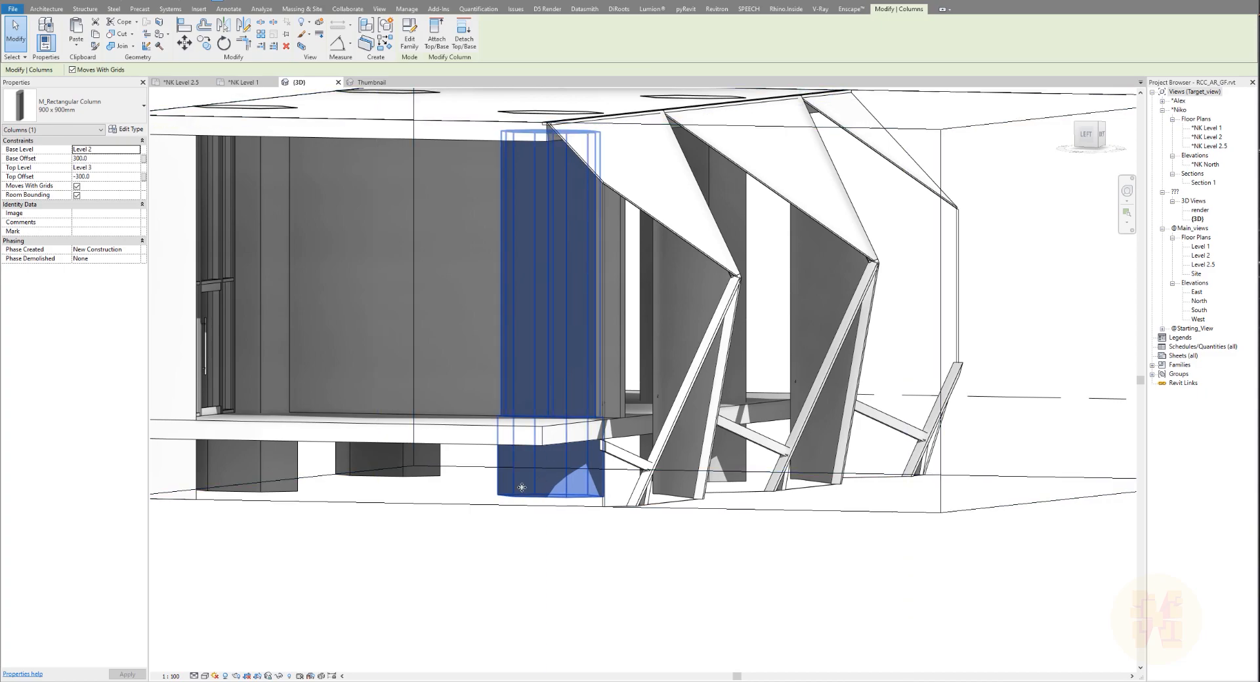
{"action": "left_click", "coordinate": [473, 523]}
{"action": "left_click", "coordinate": [504, 488]}
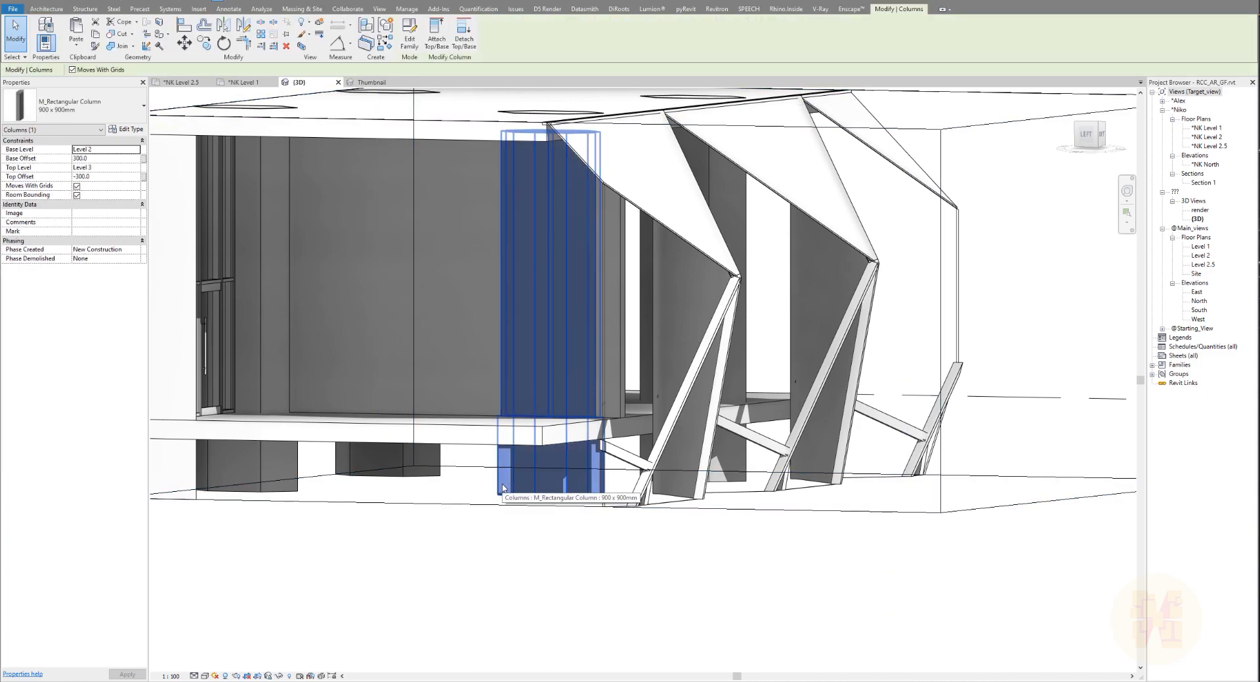
{"action": "middle_click_drag", "start_coordinate": [494, 485], "coordinate": [138, 150], "text": "shift"}
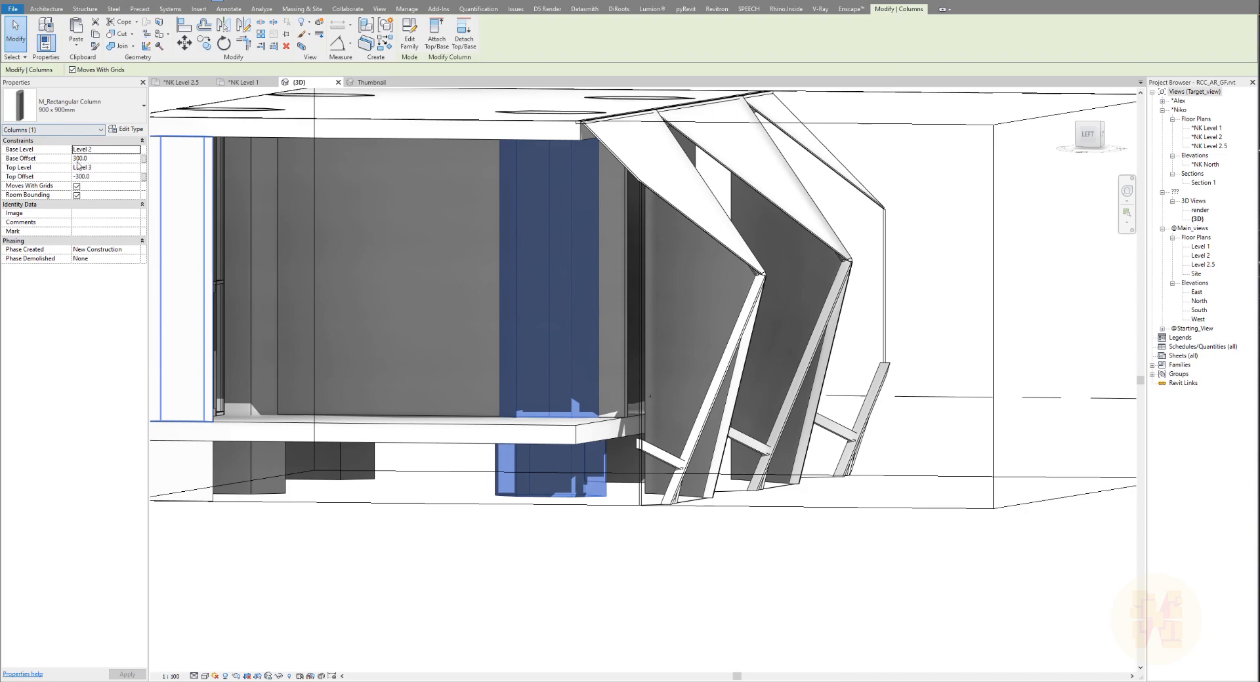
{"action": "left_click", "coordinate": [98, 159]}
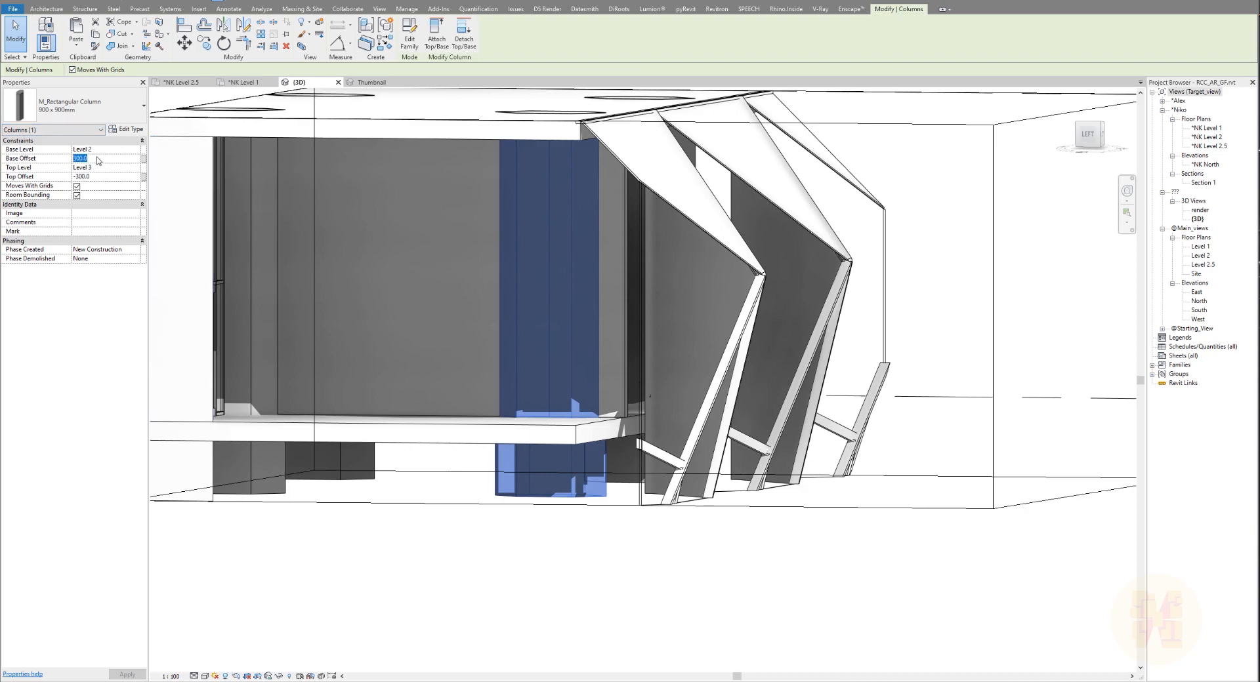
{"action": "type", "text": "0"}
{"action": "key", "text": "Return"}
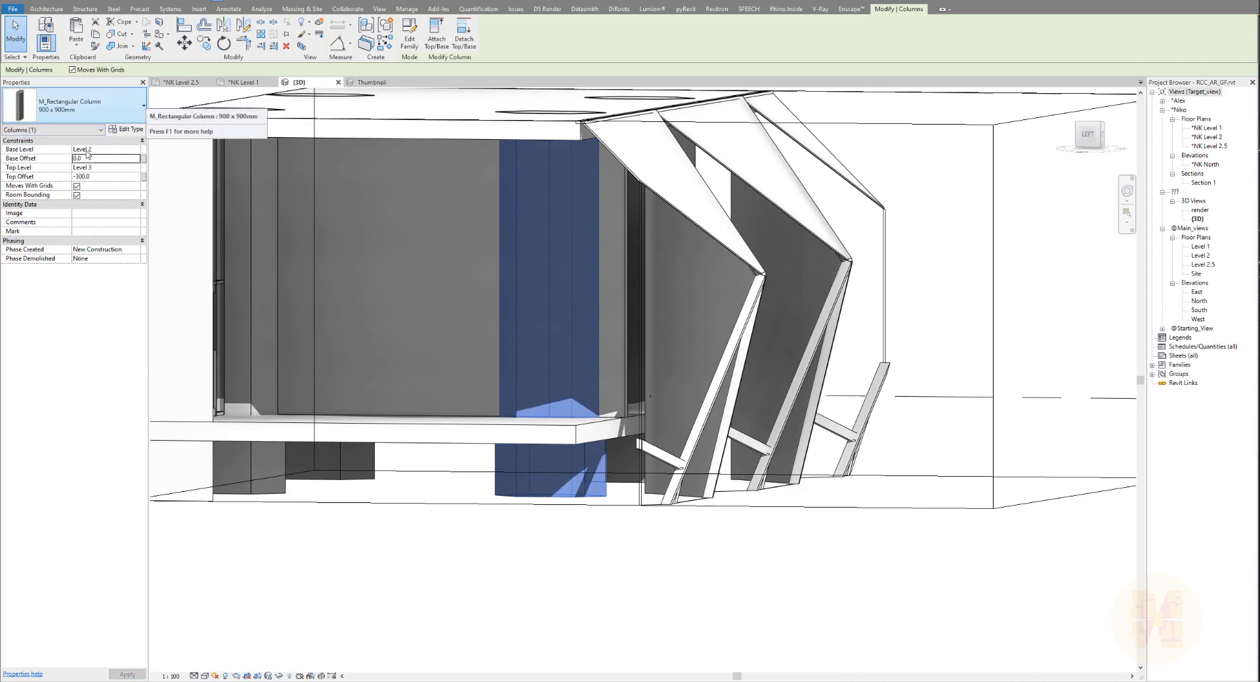
{"action": "scroll", "coordinate": [633, 375], "scroll_direction": "down", "scroll_amount": 3}
{"action": "key", "text": "Escape"}
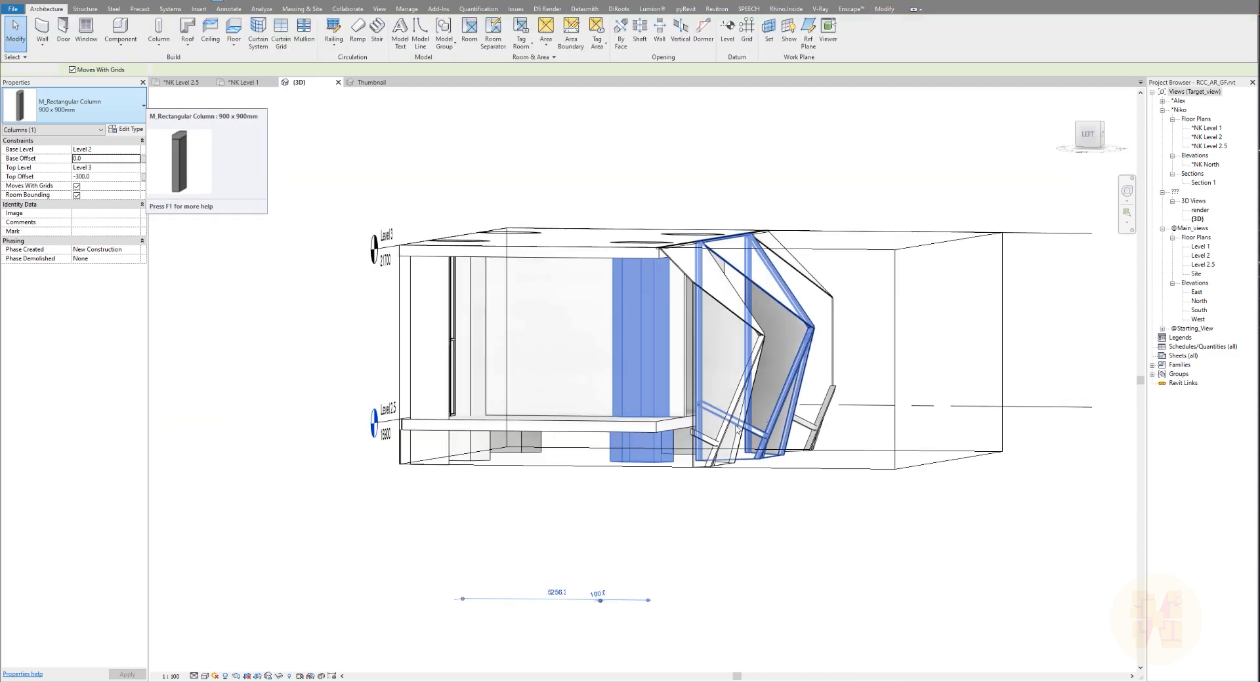
Open the Typical_Floor group for editing from the *NK Level 2.5 plan, at the bay with the curtain wall.
{"action": "middle_click_drag", "start_coordinate": [633, 375], "coordinate": [459, 473], "text": "shift"}
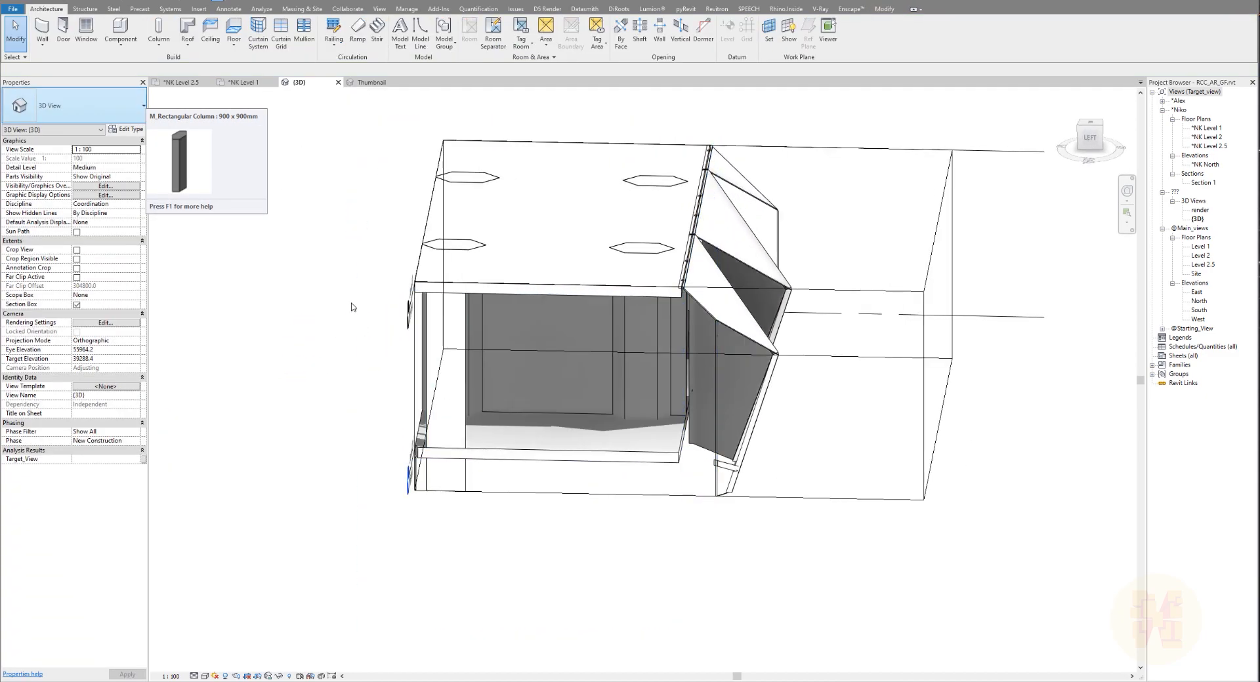
{"action": "left_click", "coordinate": [176, 82]}
{"action": "scroll", "coordinate": [628, 381], "scroll_direction": "down", "scroll_amount": 4}
{"action": "middle_click_drag", "start_coordinate": [627, 381], "coordinate": [550, 459]}
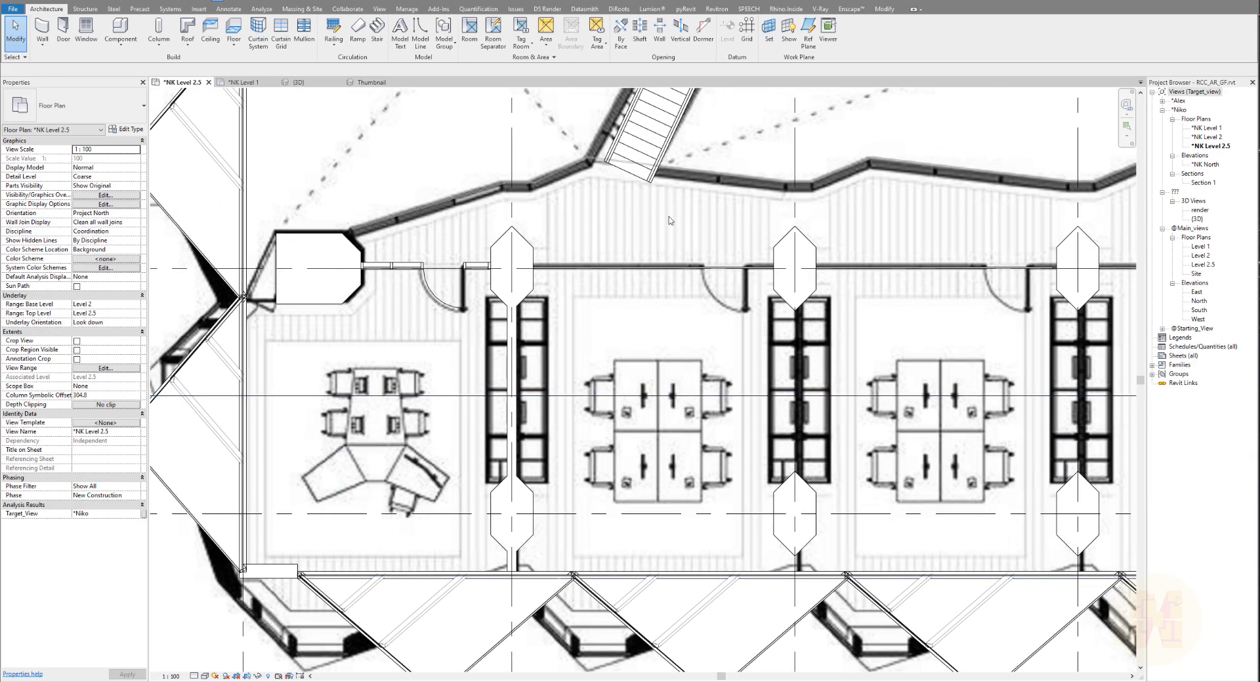
{"action": "middle_click_drag", "start_coordinate": [669, 221], "coordinate": [573, 261]}
{"action": "scroll", "coordinate": [413, 379], "scroll_direction": "up", "scroll_amount": 5}
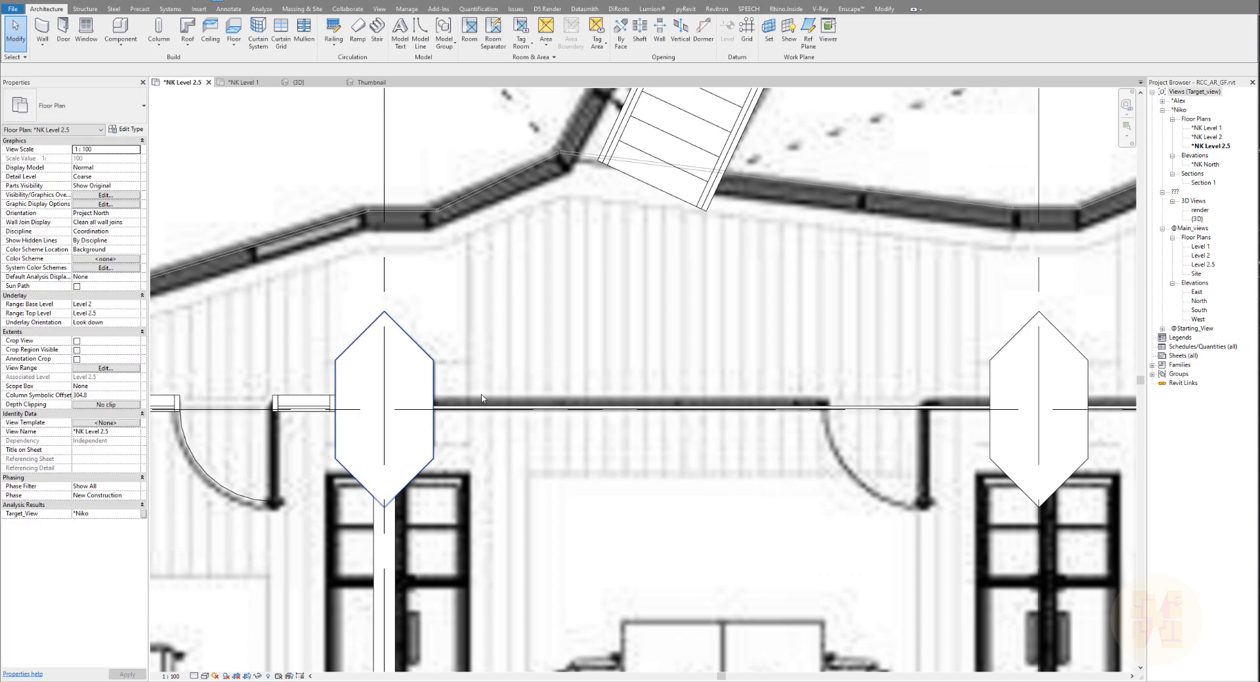
{"action": "scroll", "coordinate": [582, 410], "scroll_direction": "up", "scroll_amount": 2}
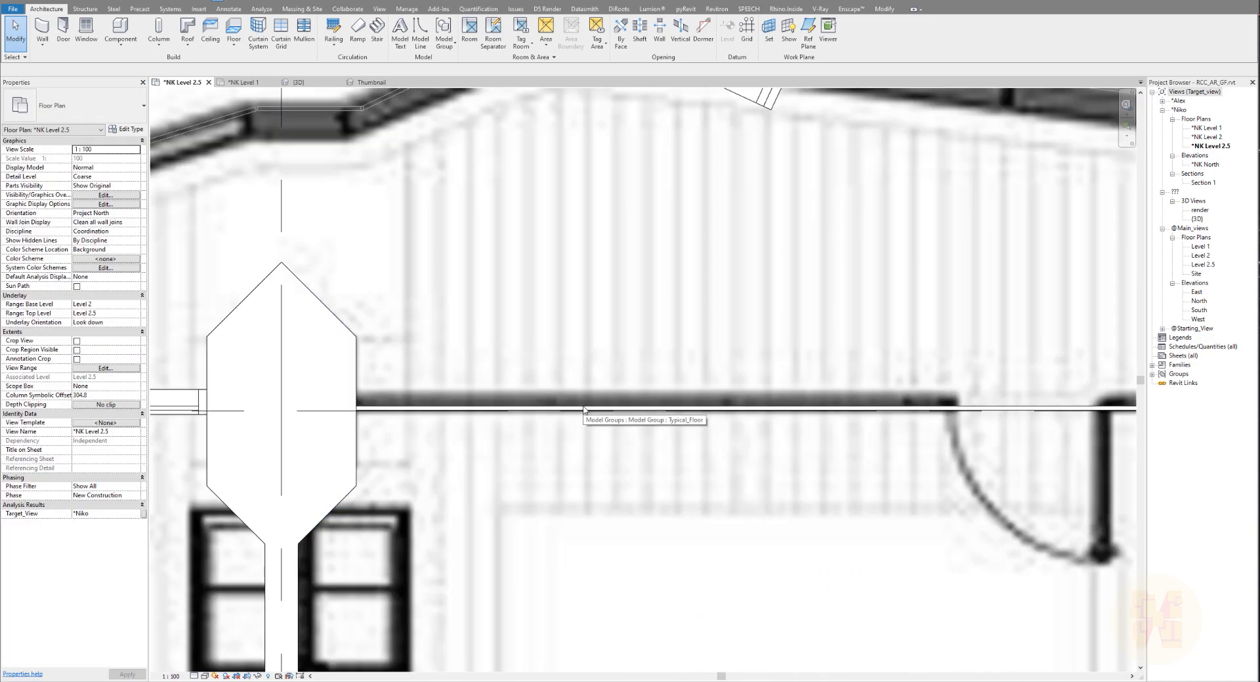
{"action": "left_click", "coordinate": [583, 410]}
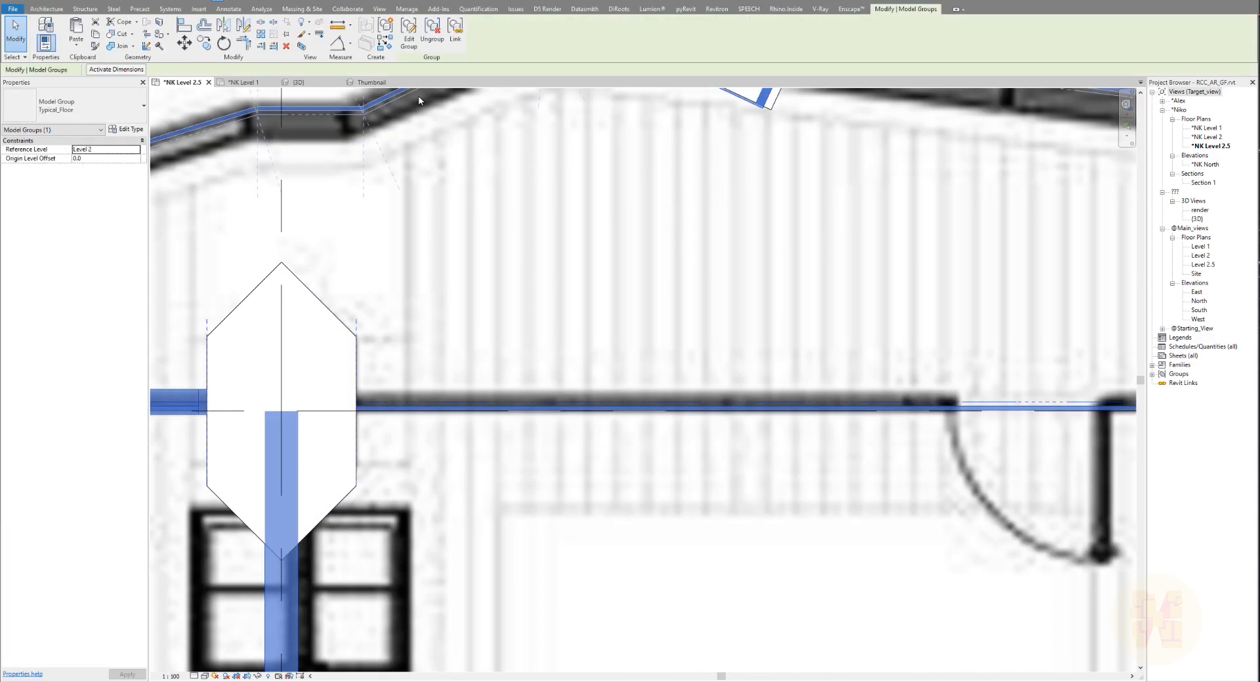
{"action": "left_click", "coordinate": [407, 34]}
{"action": "scroll", "coordinate": [512, 267], "scroll_direction": "right", "scroll_amount": 3, "text": "shift"}
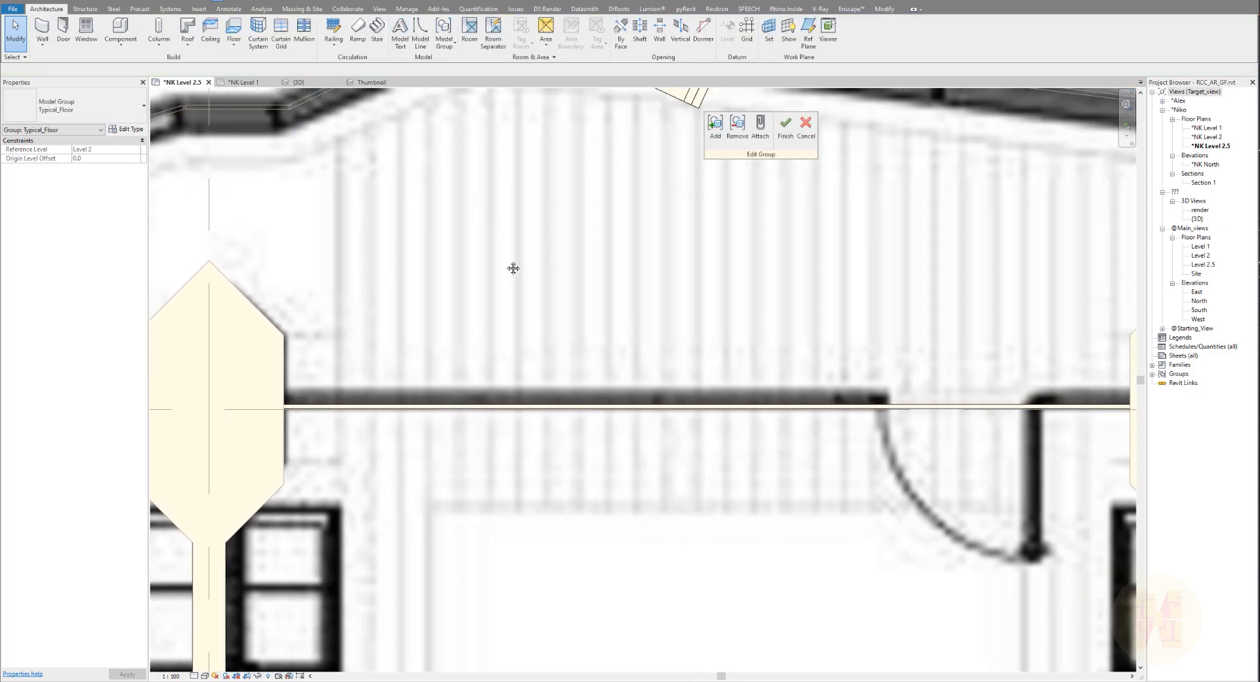
Isolate the curtain wall between the two columns in a 3D section box, and finish editing the Typical_Floor group.
{"action": "left_click", "coordinate": [561, 402]}
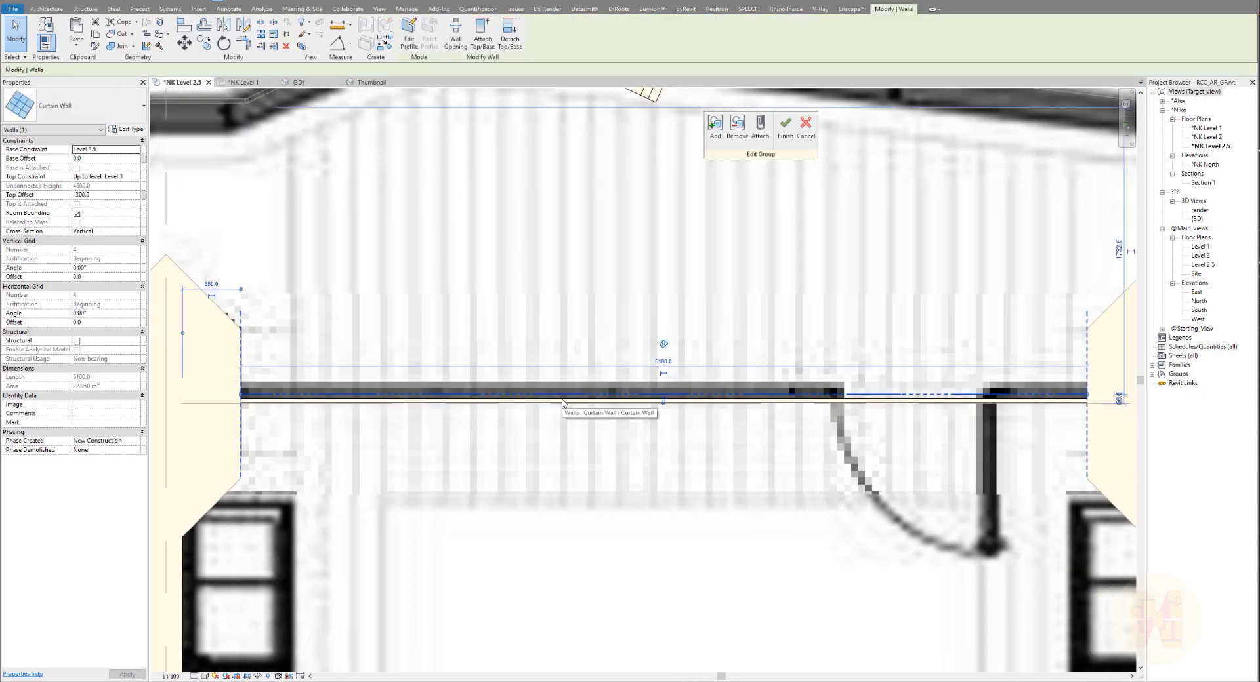
{"action": "left_click", "coordinate": [301, 48]}
{"action": "middle_click_drag", "start_coordinate": [577, 379], "coordinate": [741, 345], "text": "shift"}
{"action": "key", "text": "Escape"}
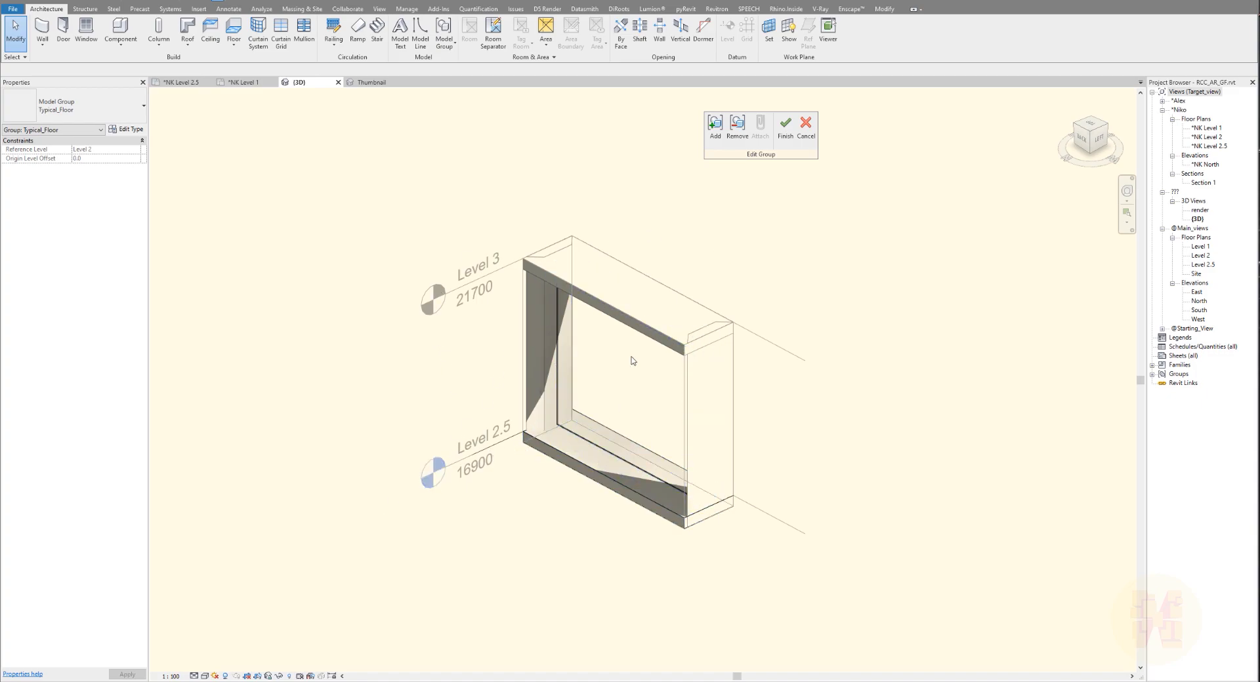
{"action": "left_click", "coordinate": [785, 126]}
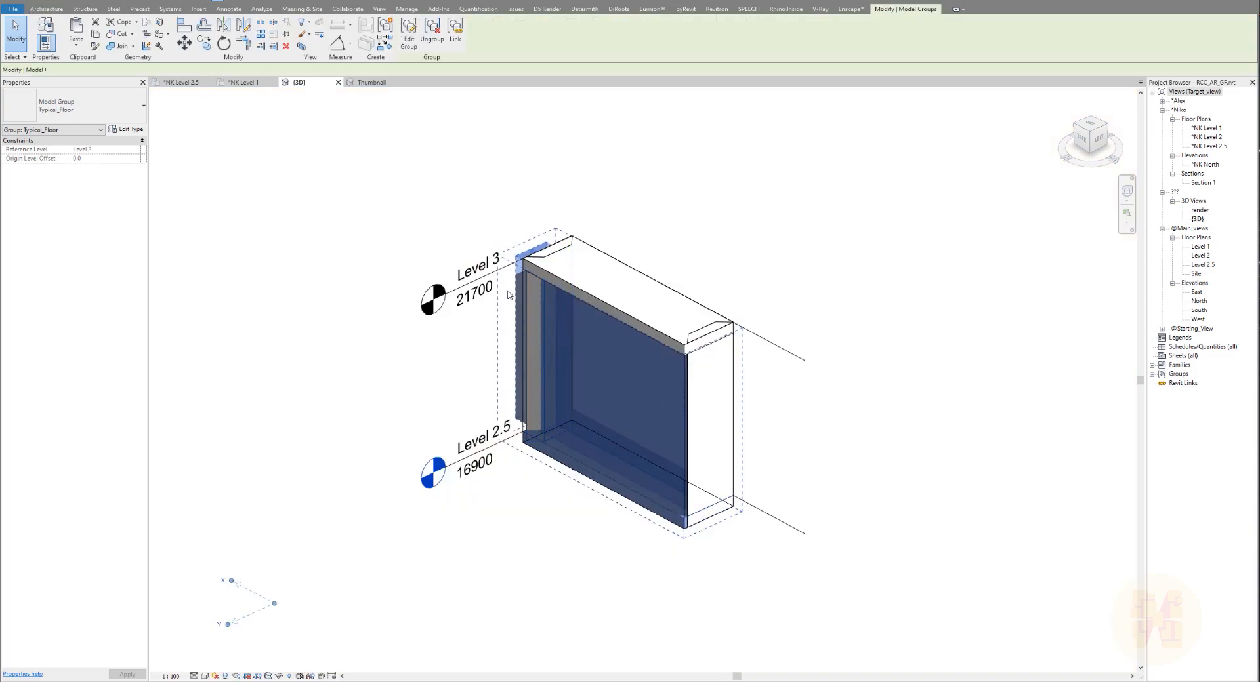
Widen the section box to include the adjoining bays and both columns, and trim its corridor side to exclude the stair.
{"action": "left_click", "coordinate": [428, 336]}
{"action": "left_click", "coordinate": [534, 368]}
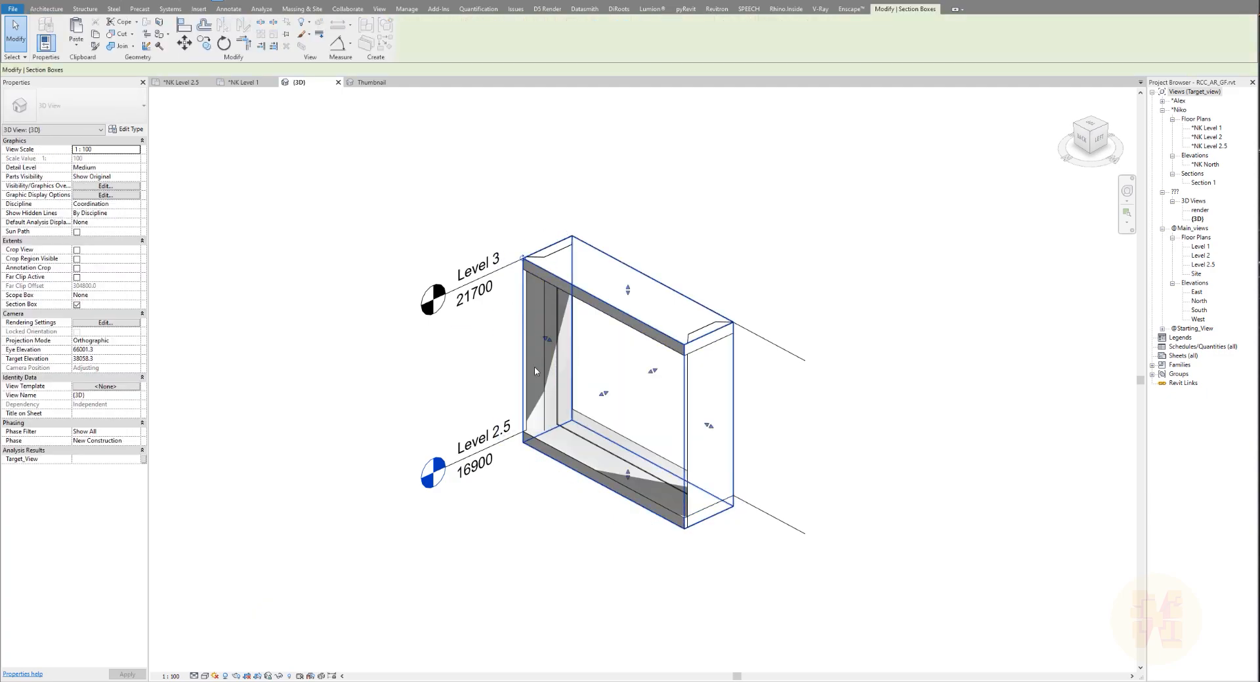
{"action": "left_click_drag", "start_coordinate": [617, 398], "coordinate": [344, 252]}
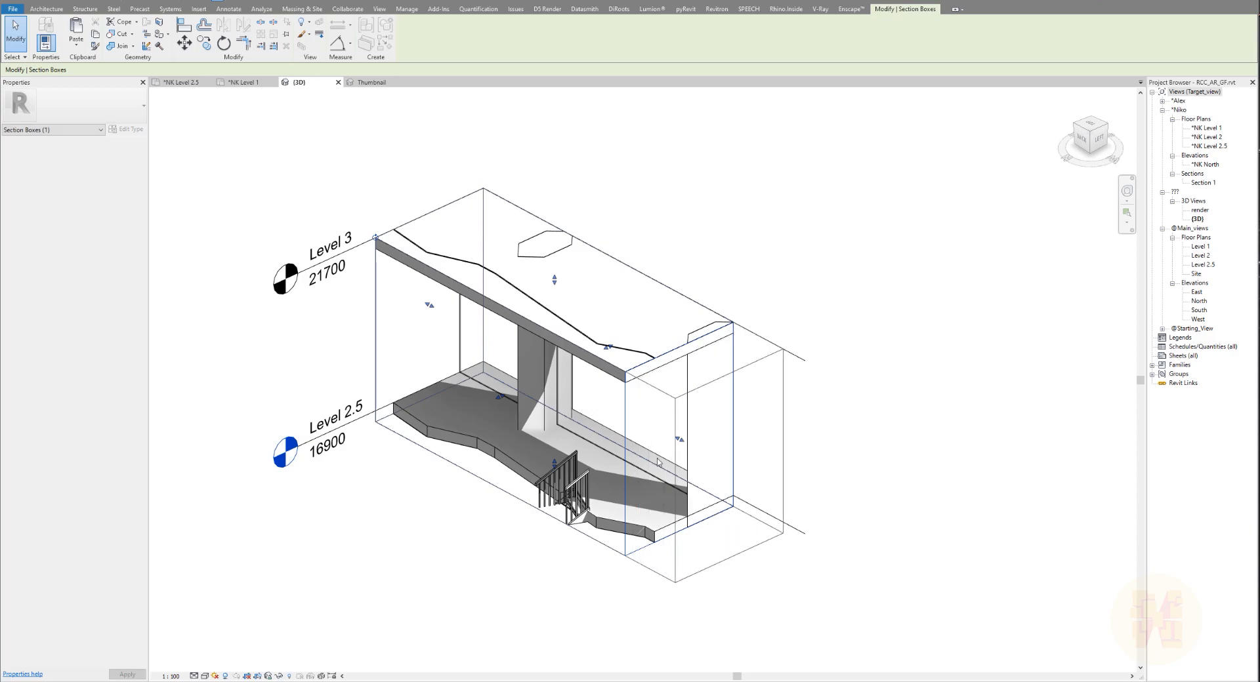
{"action": "left_click_drag", "start_coordinate": [633, 360], "coordinate": [682, 338]}
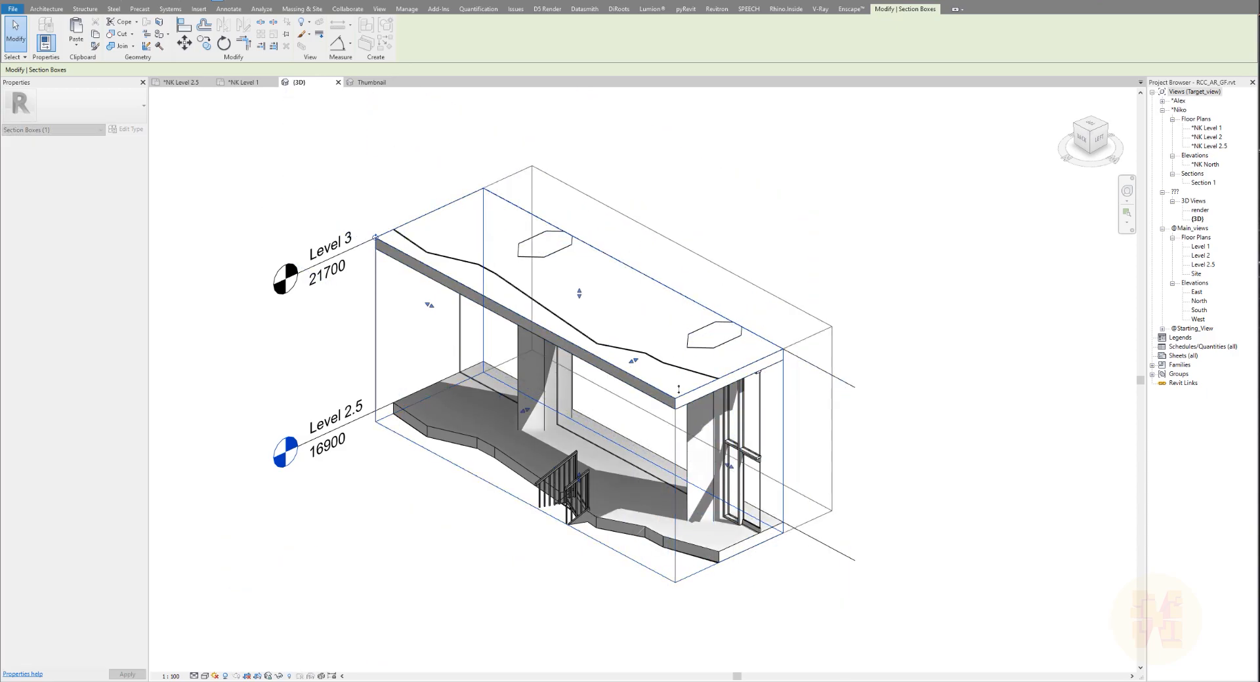
{"action": "middle_click_drag", "start_coordinate": [690, 497], "coordinate": [521, 424], "text": "shift"}
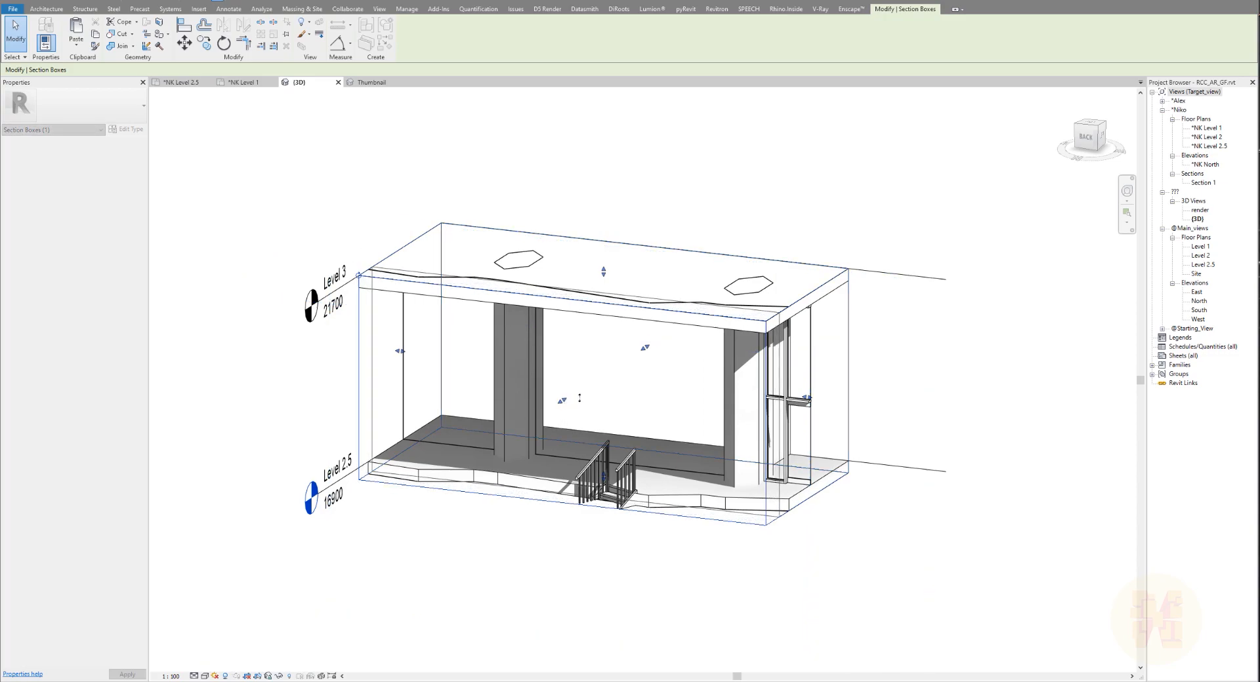
{"action": "middle_click_drag", "start_coordinate": [581, 398], "coordinate": [678, 445], "text": "shift"}
{"action": "scroll", "coordinate": [677, 444], "scroll_direction": "up", "scroll_amount": 3}
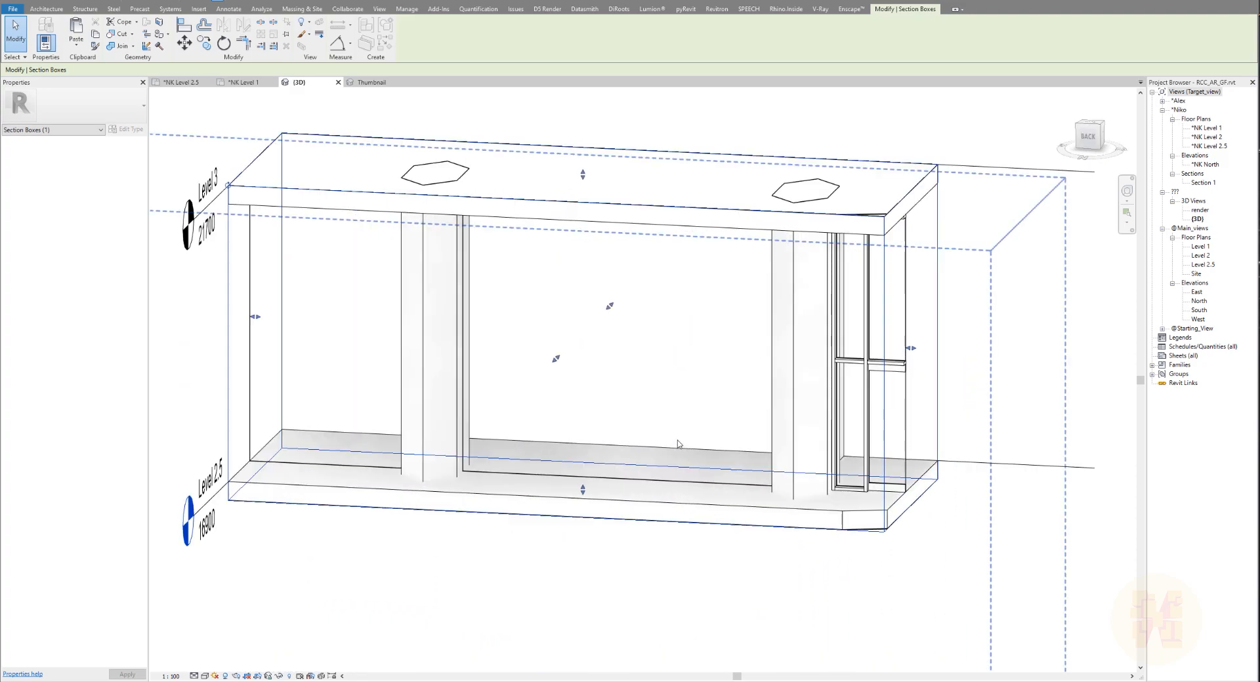
{"action": "key", "text": "Escape"}
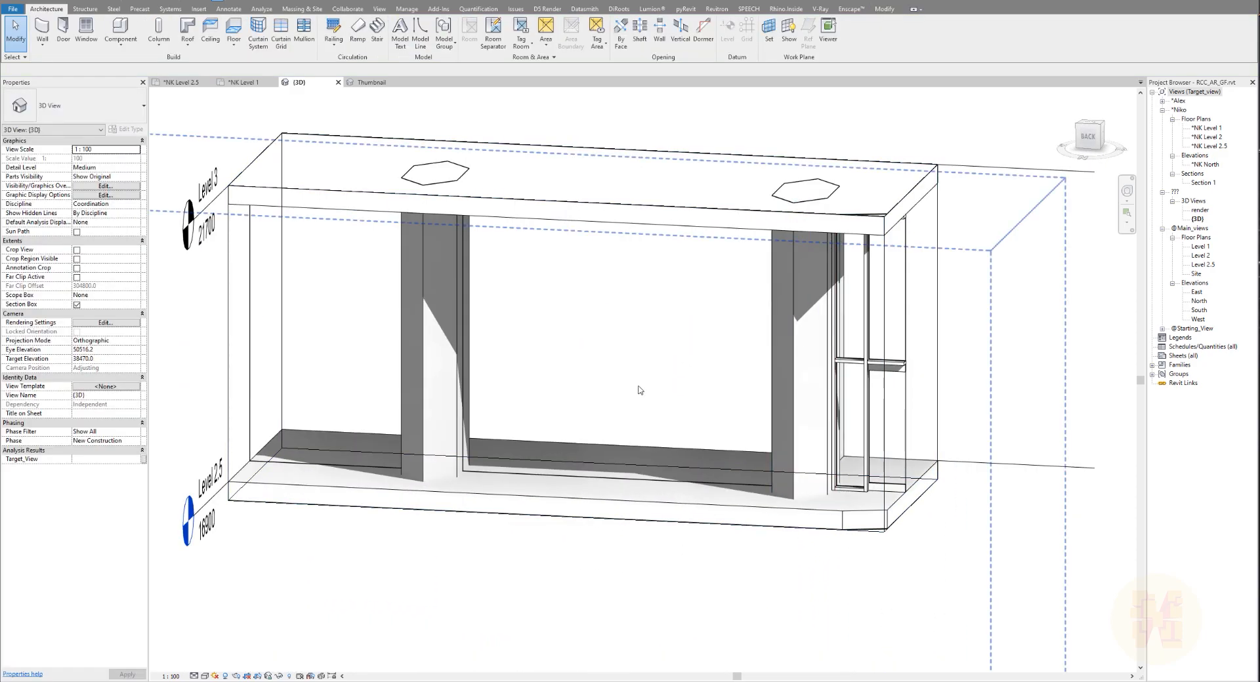
Reopen the Typical_Floor group for editing and switch to the *NK Level 2.5 plan.
{"action": "left_click", "coordinate": [640, 390]}
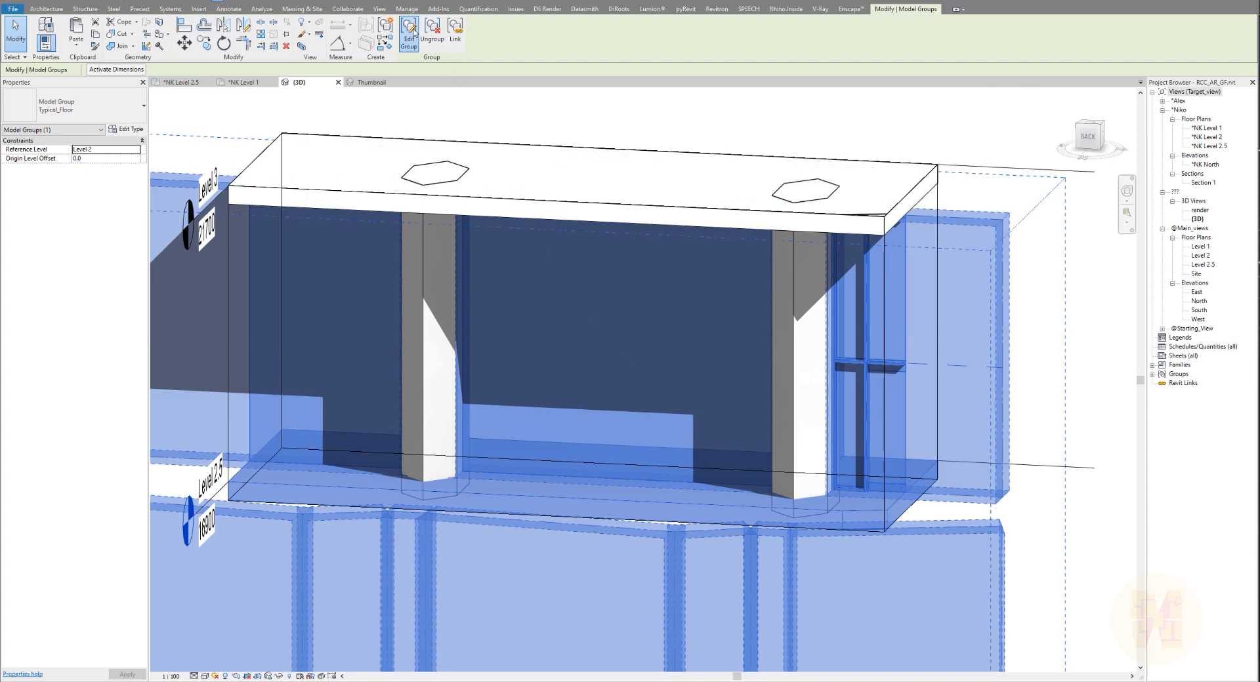
{"action": "double_click", "coordinate": [669, 333]}
{"action": "left_click", "coordinate": [178, 82]}
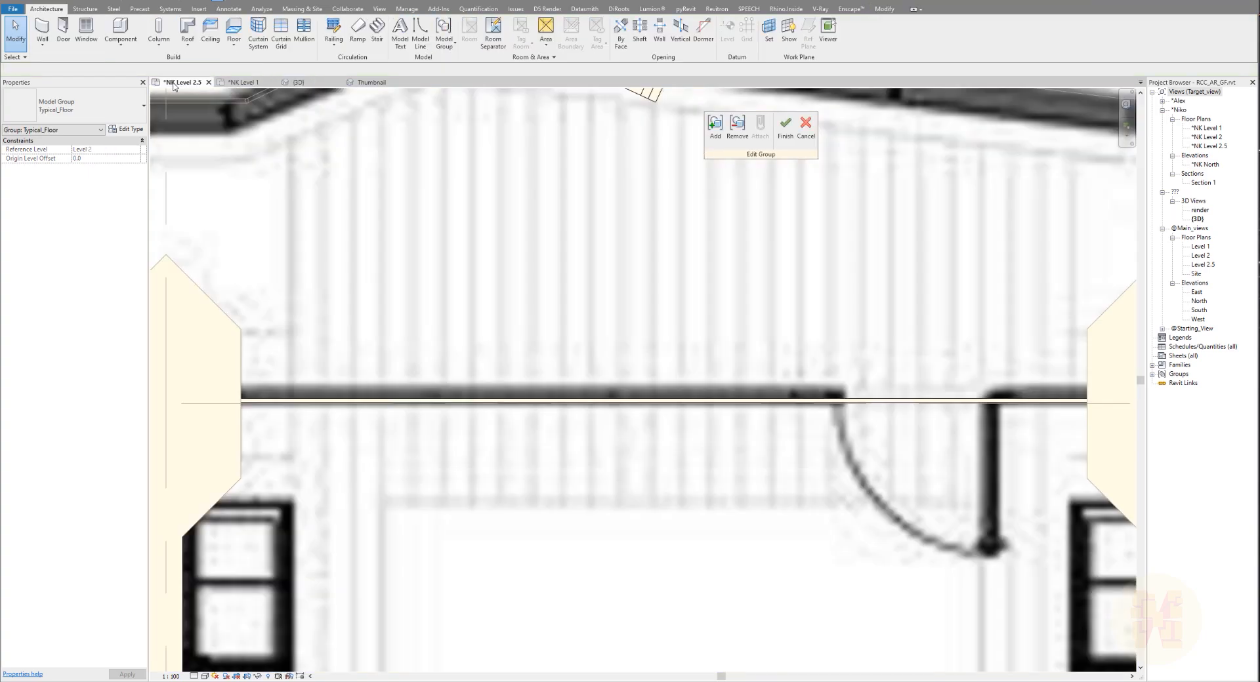
Place two vertical curtain grid lines 900 mm apart on the curtain wall, aligned with both jambs of the door in the plan image.
{"action": "middle_click_drag", "start_coordinate": [606, 390], "coordinate": [357, 368]}
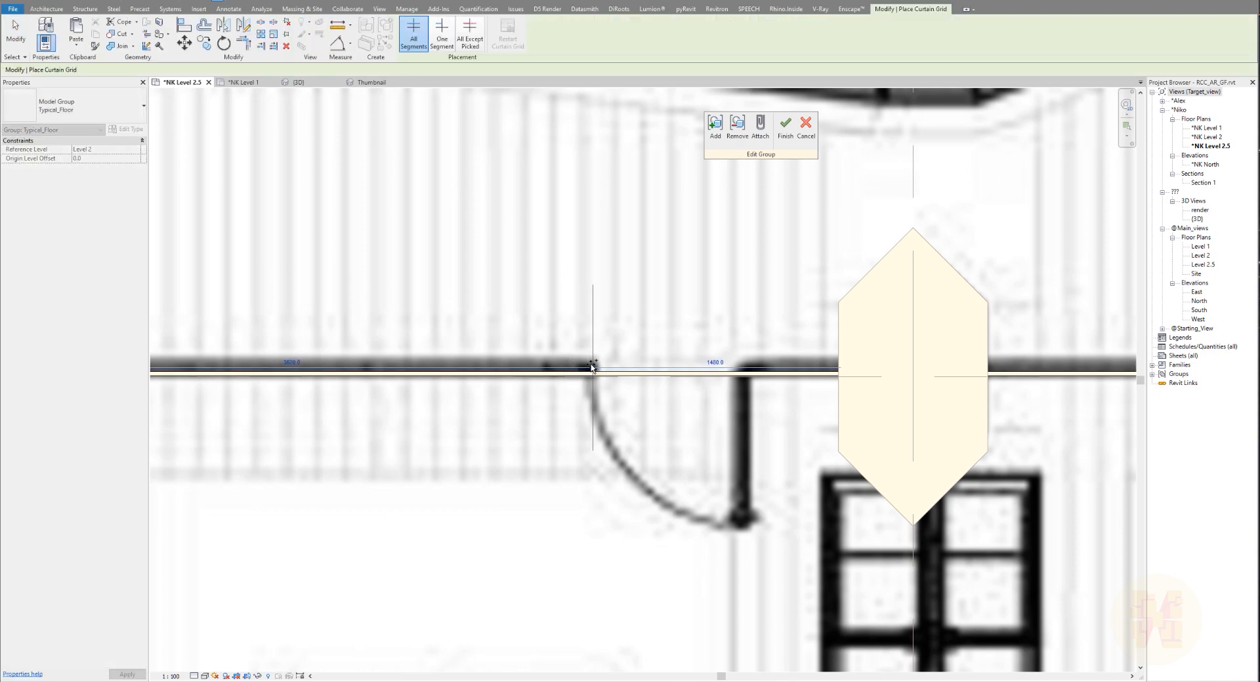
{"action": "left_click", "coordinate": [590, 368]}
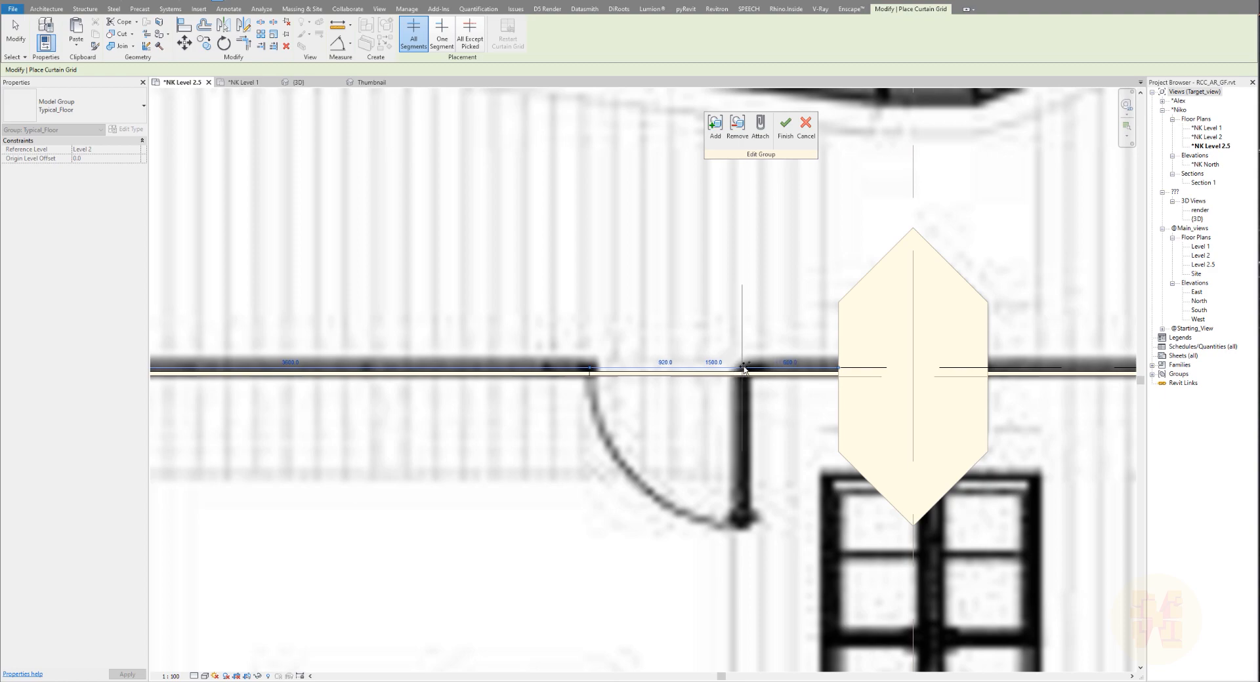
{"action": "left_click", "coordinate": [738, 368]}
{"action": "middle_click_drag", "start_coordinate": [407, 360], "coordinate": [614, 359]}
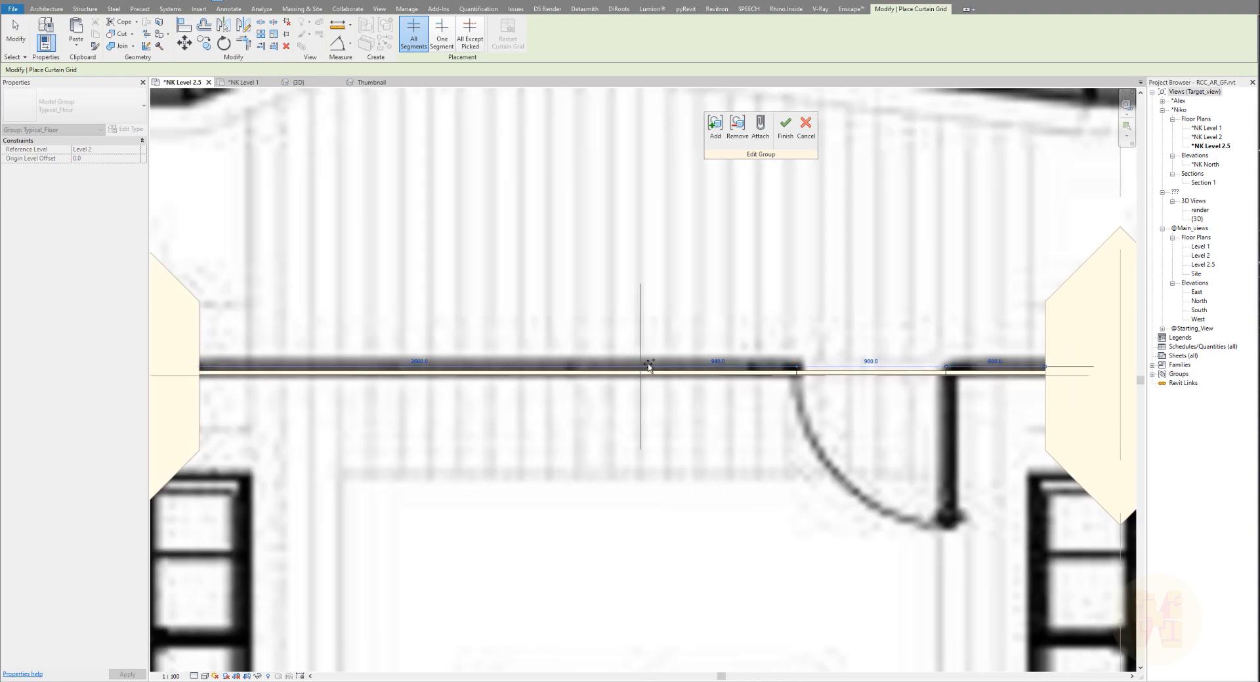
{"action": "key", "text": "Escape"}
{"action": "key", "text": "Escape"}
Add two vertical curtain grid lines between the column and the door, about 1290 mm apart, starting from the column face.
{"action": "left_click", "coordinate": [796, 365]}
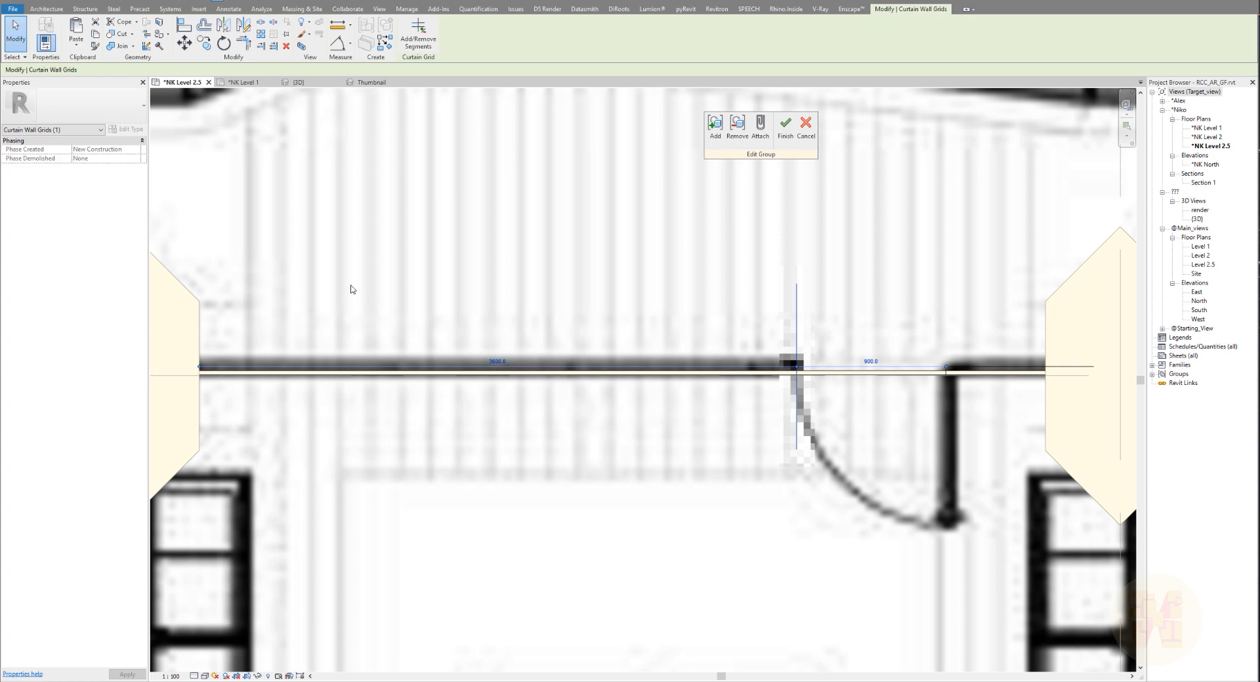
{"action": "left_click", "coordinate": [46, 8]}
{"action": "left_click", "coordinate": [279, 29]}
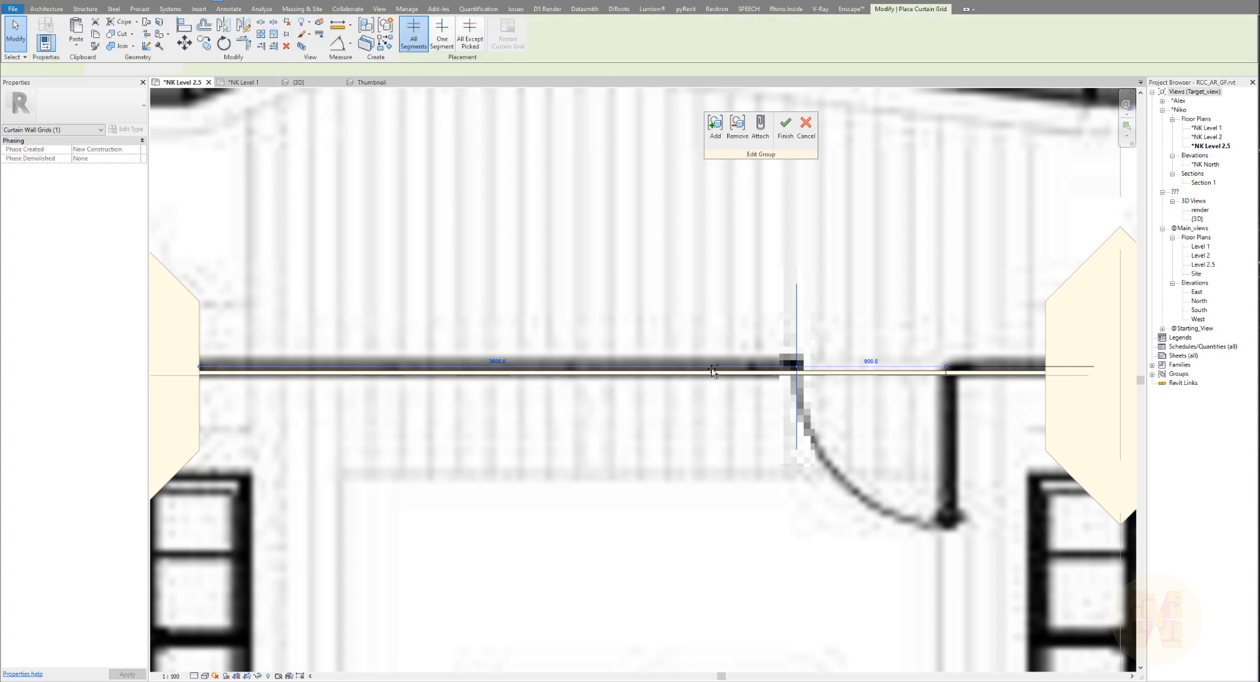
{"action": "left_click", "coordinate": [627, 376]}
{"action": "left_click", "coordinate": [413, 372]}
{"action": "key", "text": "Escape"}
{"action": "key", "text": "Escape"}
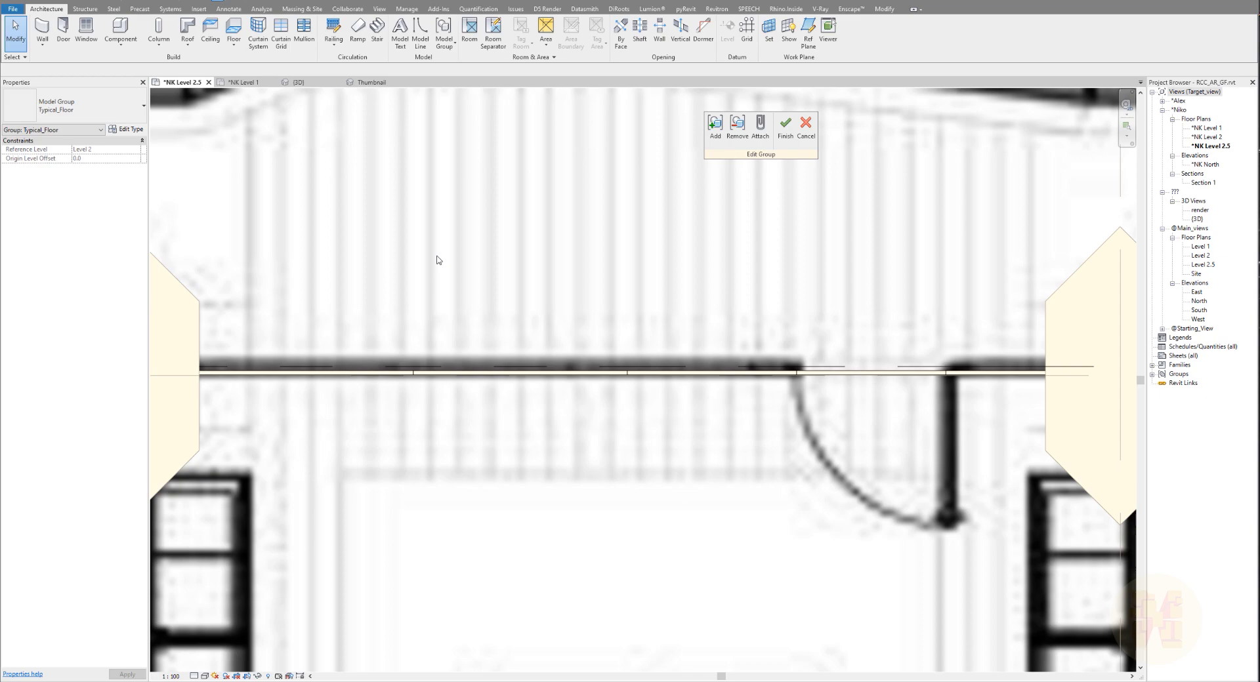
Dimension the chain from the column face through the two intermediate grid lines to the door jamb, and finish editing the group.
{"action": "key", "text": "d"}
{"action": "key", "text": "i"}
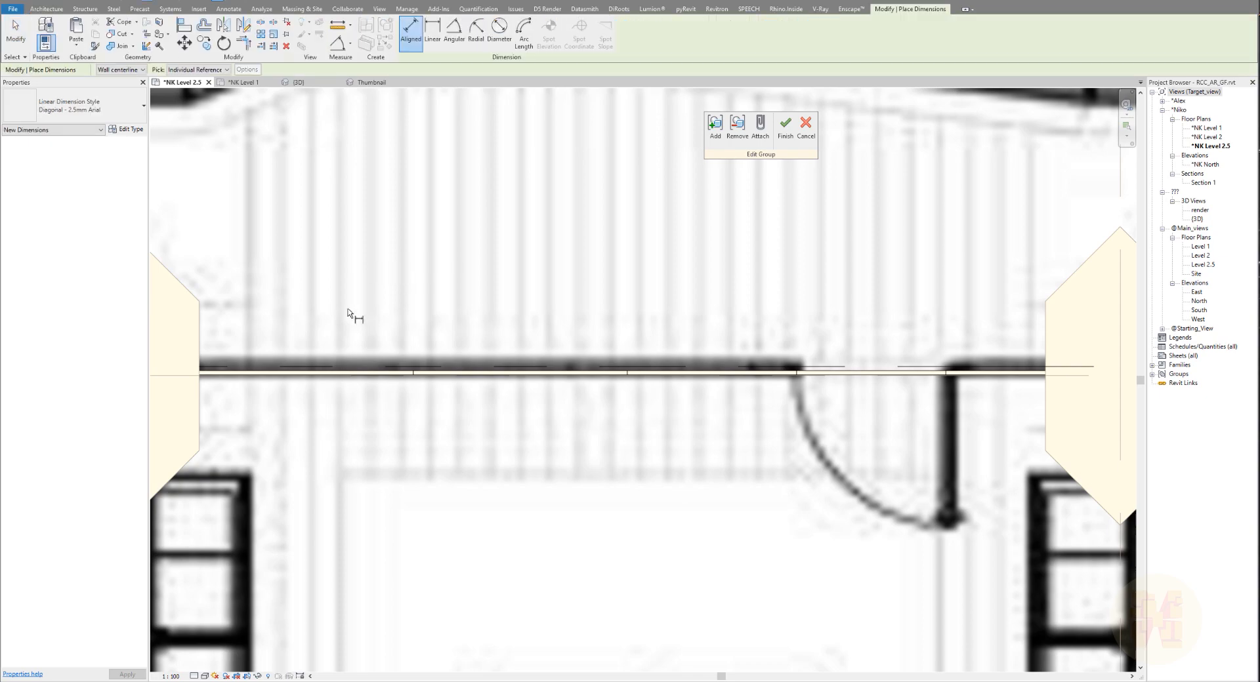
{"action": "left_click", "coordinate": [200, 357]}
{"action": "left_click", "coordinate": [413, 371]}
{"action": "left_click", "coordinate": [627, 365]}
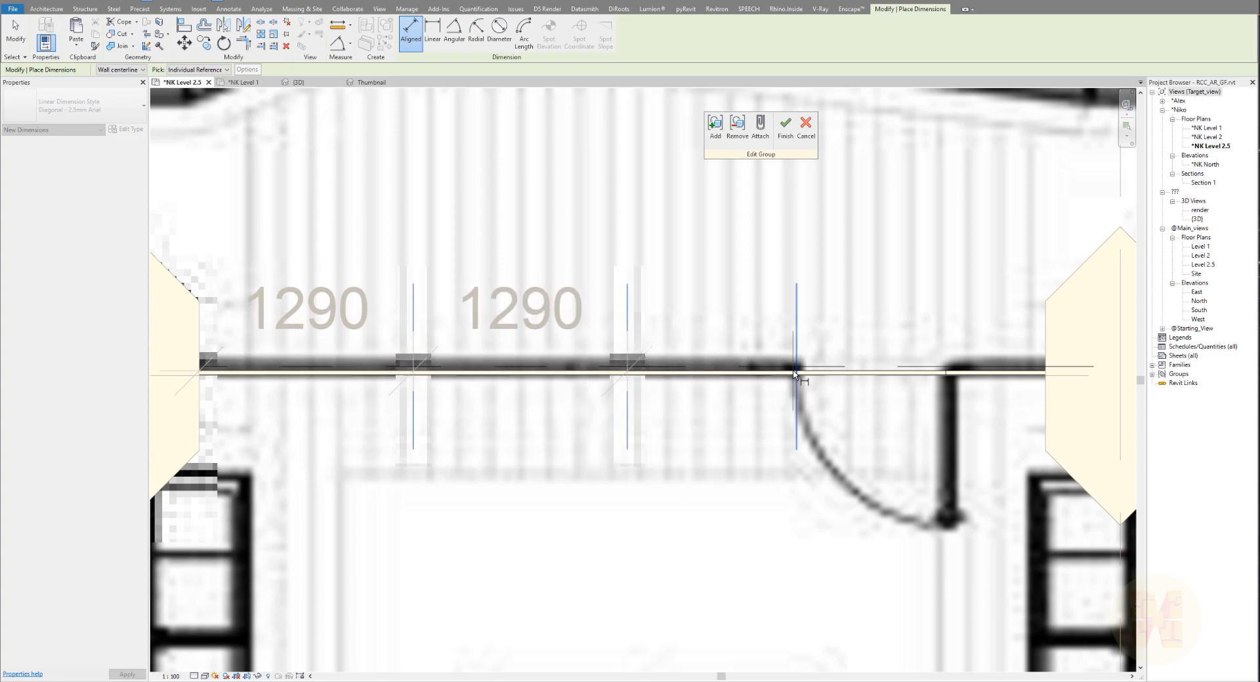
{"action": "left_click", "coordinate": [797, 364]}
{"action": "left_click", "coordinate": [767, 310]}
{"action": "key", "text": "Escape"}
{"action": "key", "text": "Escape"}
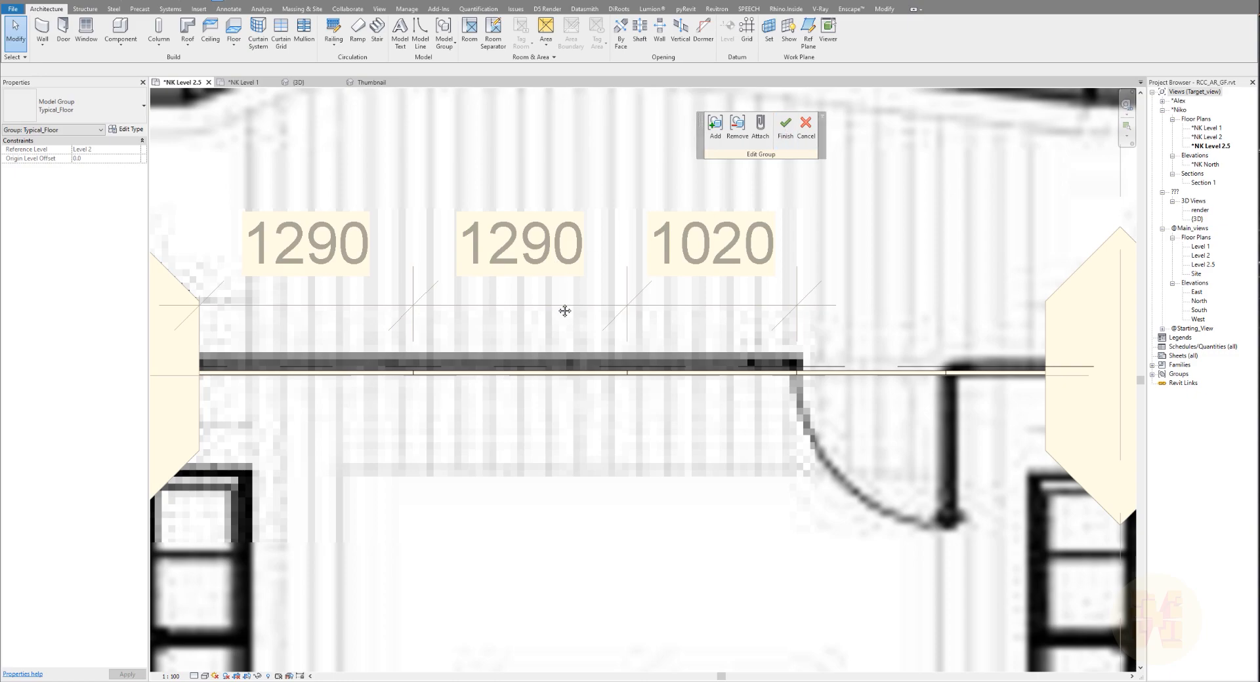
{"action": "middle_click_drag", "start_coordinate": [563, 306], "coordinate": [566, 419]}
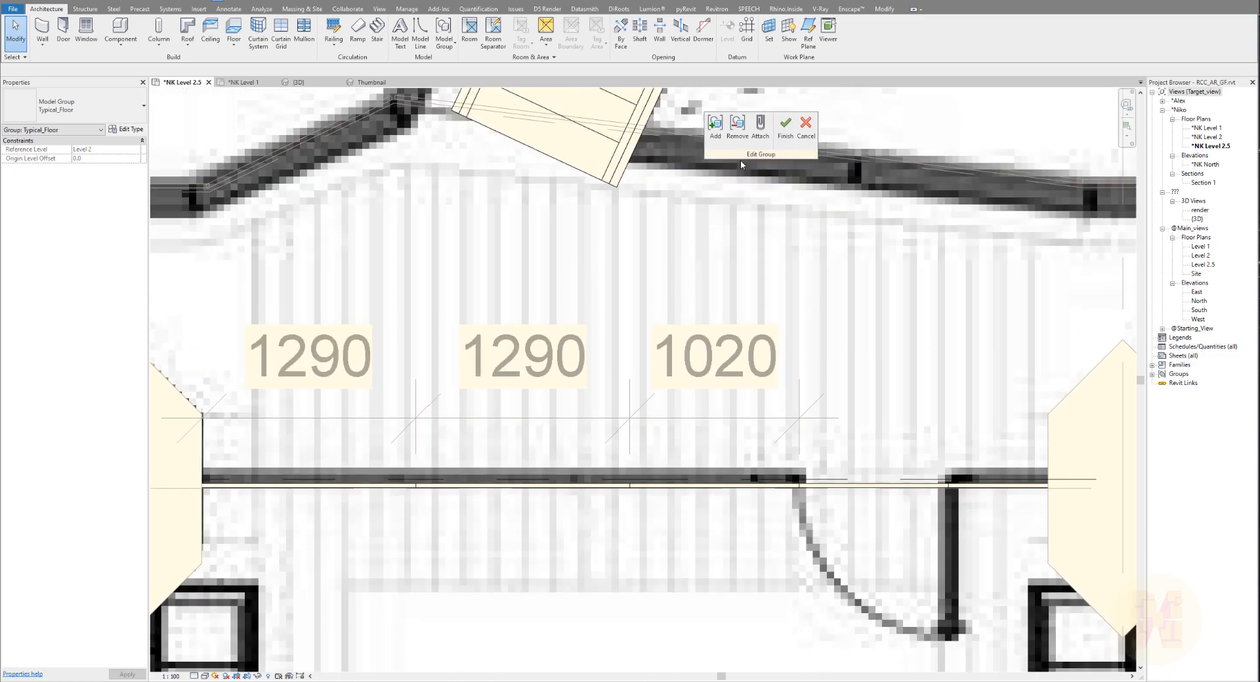
{"action": "left_click", "coordinate": [785, 128]}
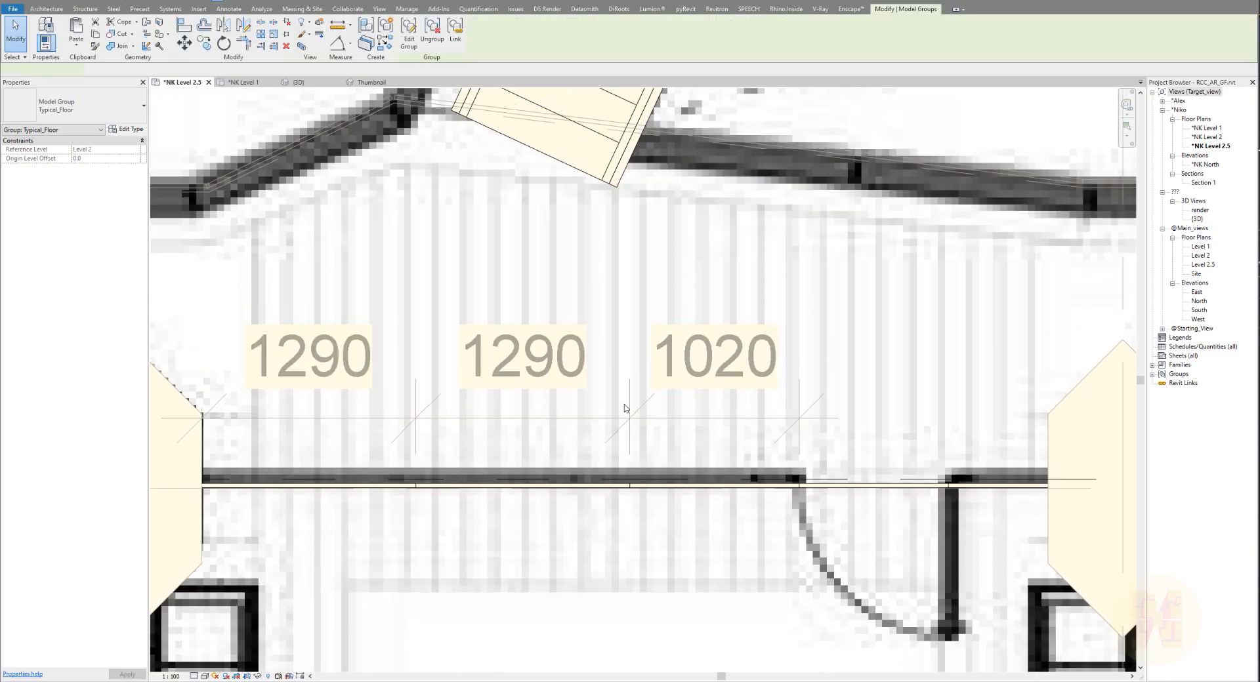
Try to equalize the dimension chain across the curtain grid lines, and delete the dimension.
{"action": "left_click", "coordinate": [510, 419]}
{"action": "left_click", "coordinate": [445, 316]}
{"action": "left_click", "coordinate": [458, 417]}
{"action": "left_click", "coordinate": [457, 420]}
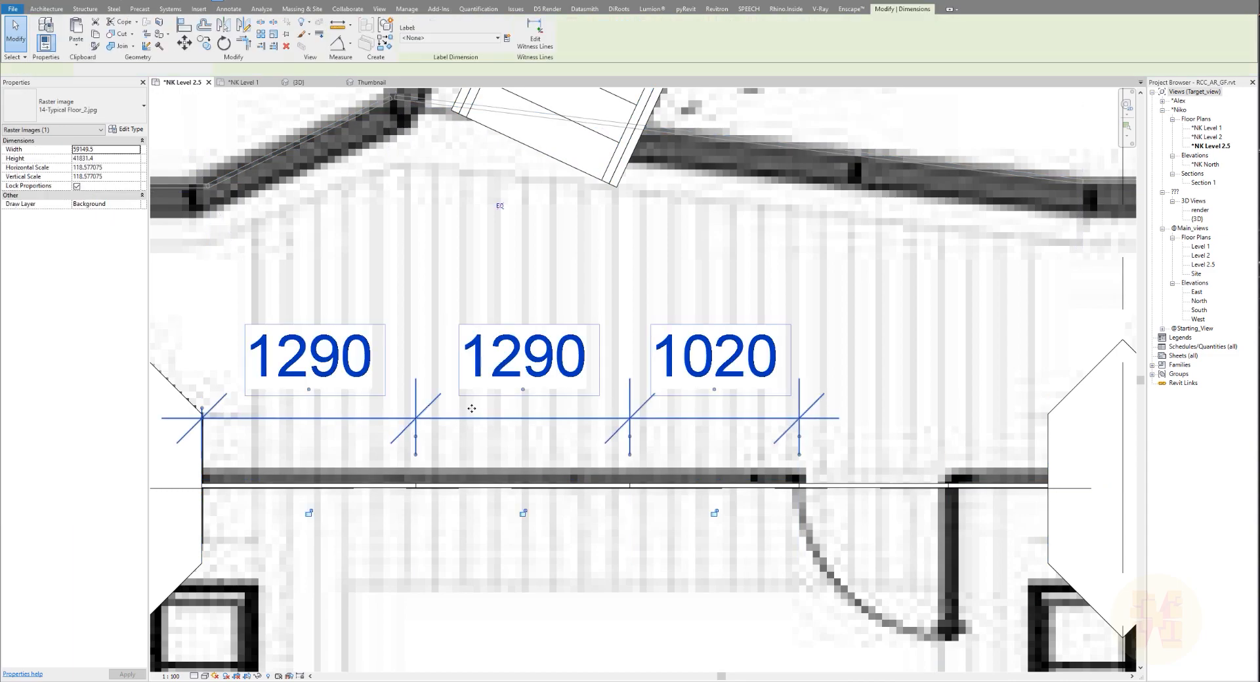
{"action": "left_click", "coordinate": [500, 207]}
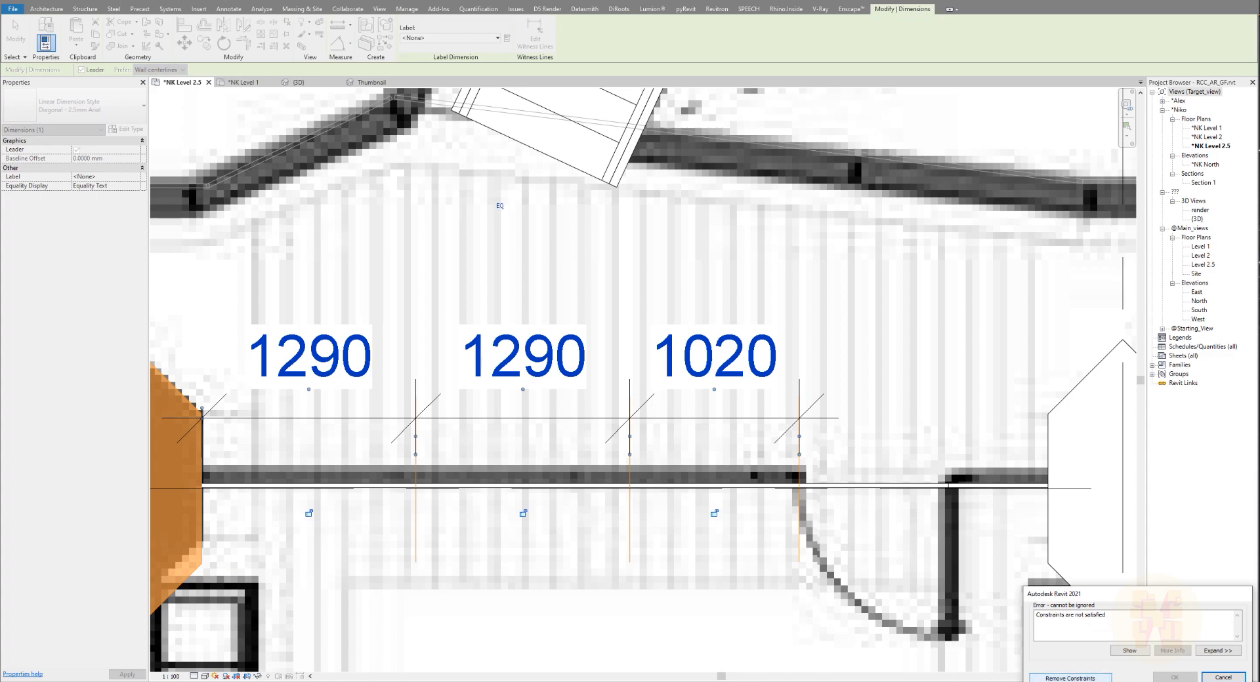
{"action": "left_click", "coordinate": [1223, 678]}
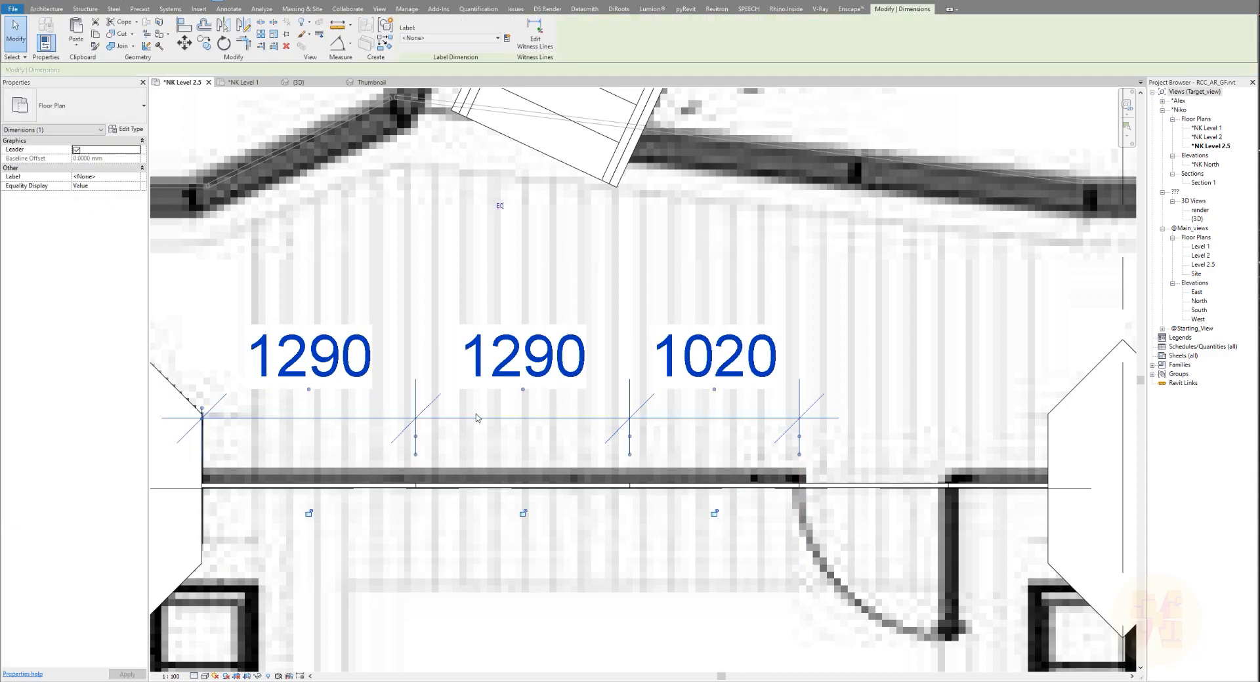
{"action": "key", "text": "Delete"}
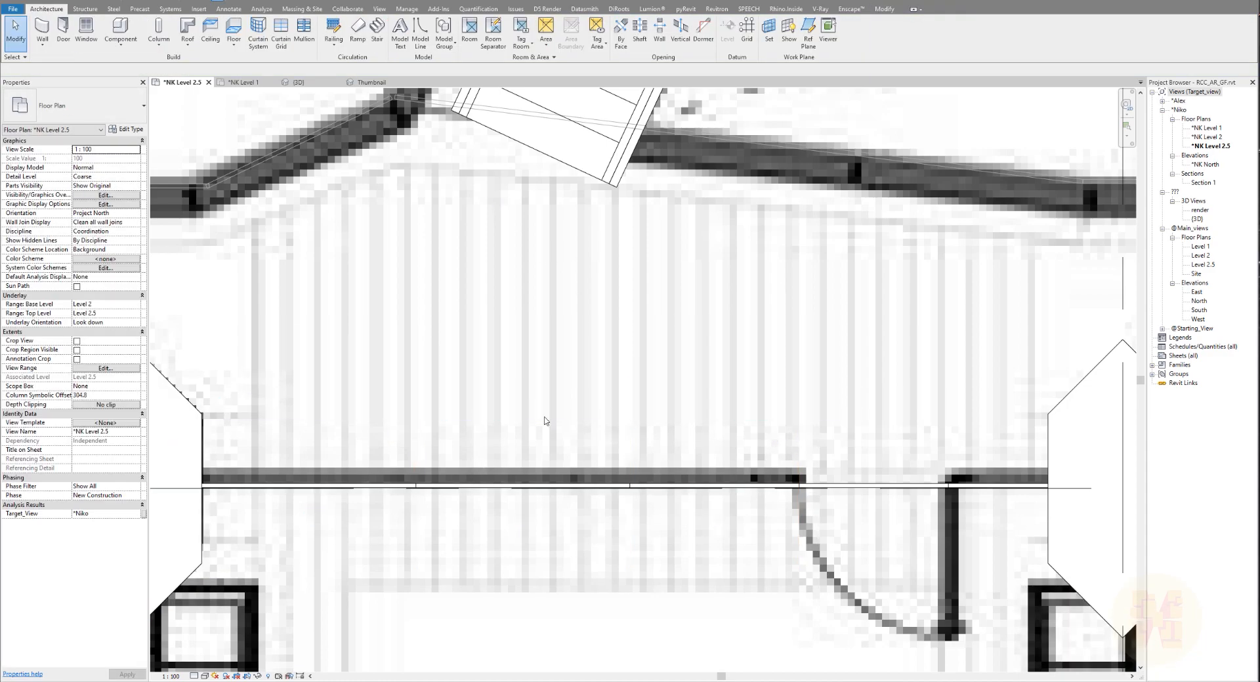
Reopen the Typical_Floor group for editing and set the nearest intermediate grid line 1200 mm from the door jamb grid line.
{"action": "left_click", "coordinate": [799, 487]}
{"action": "left_click", "coordinate": [408, 32]}
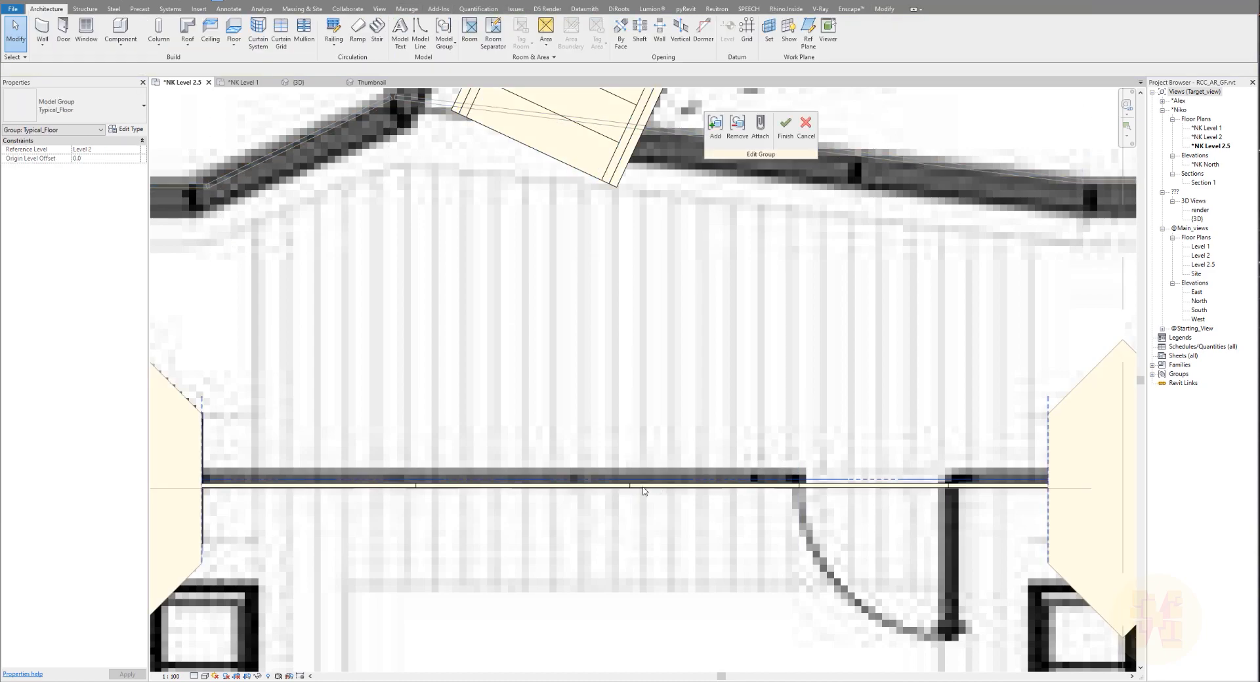
{"action": "left_click", "coordinate": [631, 489]}
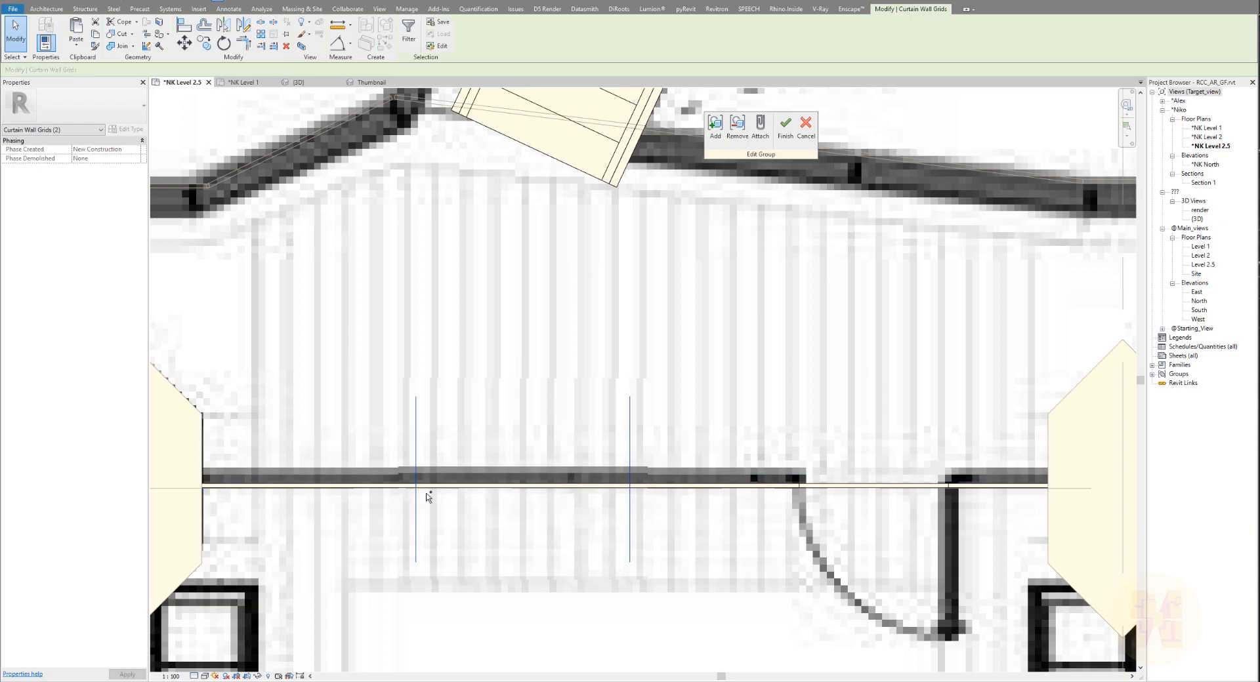
{"action": "key", "text": "Escape"}
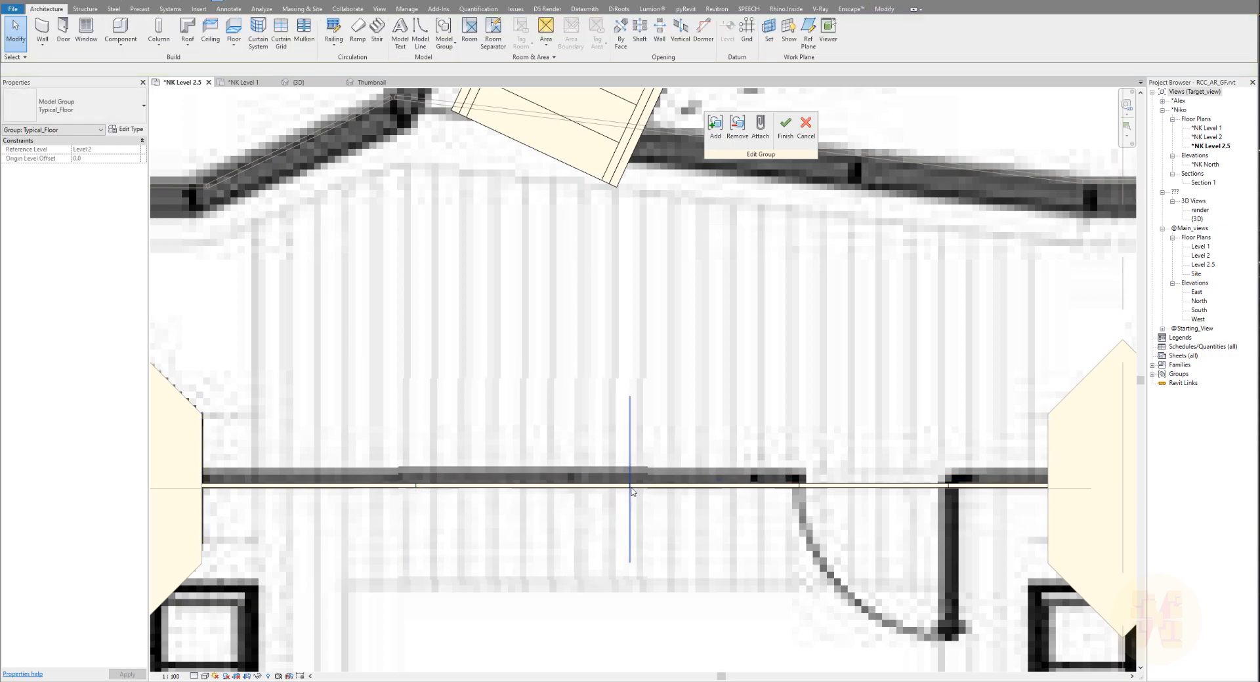
{"action": "left_click", "coordinate": [631, 490]}
{"action": "left_click", "coordinate": [717, 472]}
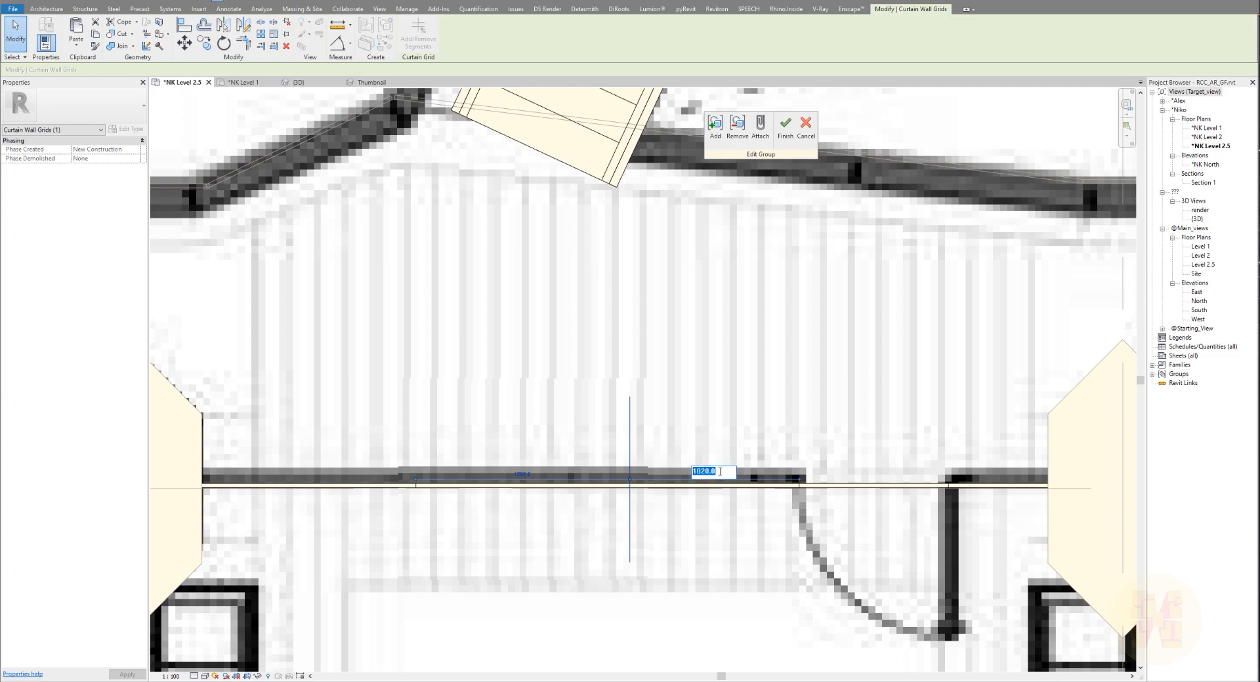
{"action": "type", "text": "1200"}
{"action": "key", "text": "Return"}
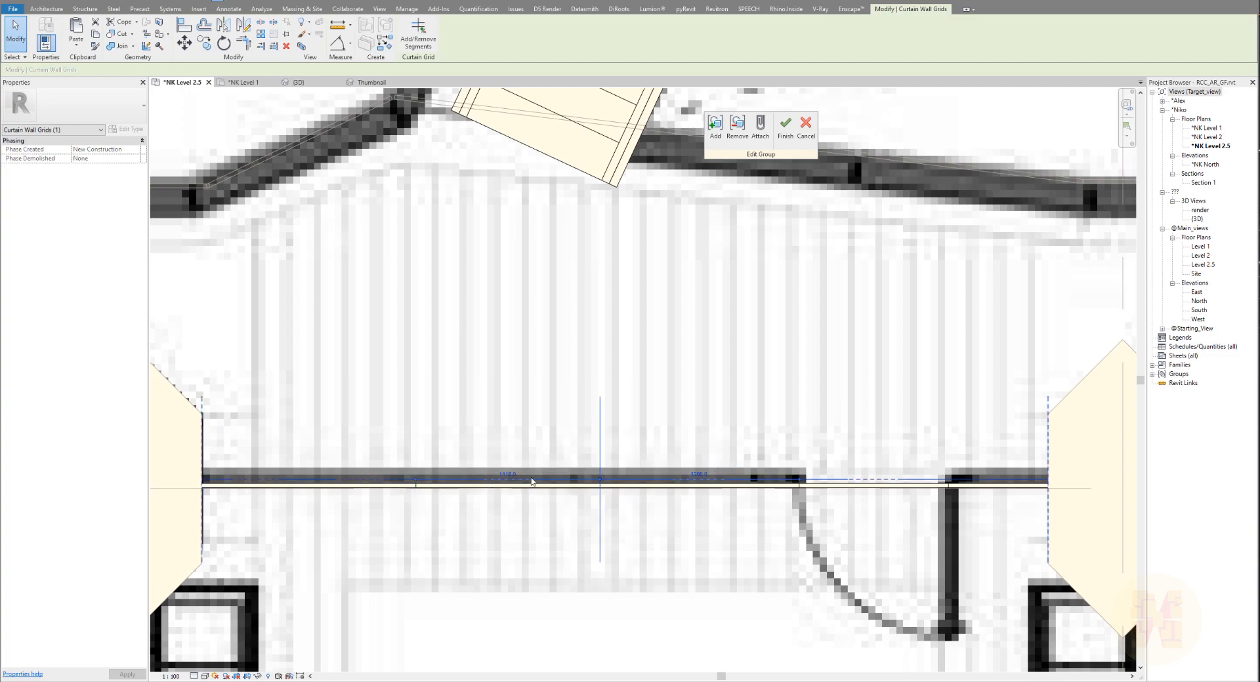
Adjust the grid line nearest the column so its panel spacing matches the adjacent 1200 mm panel.
{"action": "left_click", "coordinate": [414, 476]}
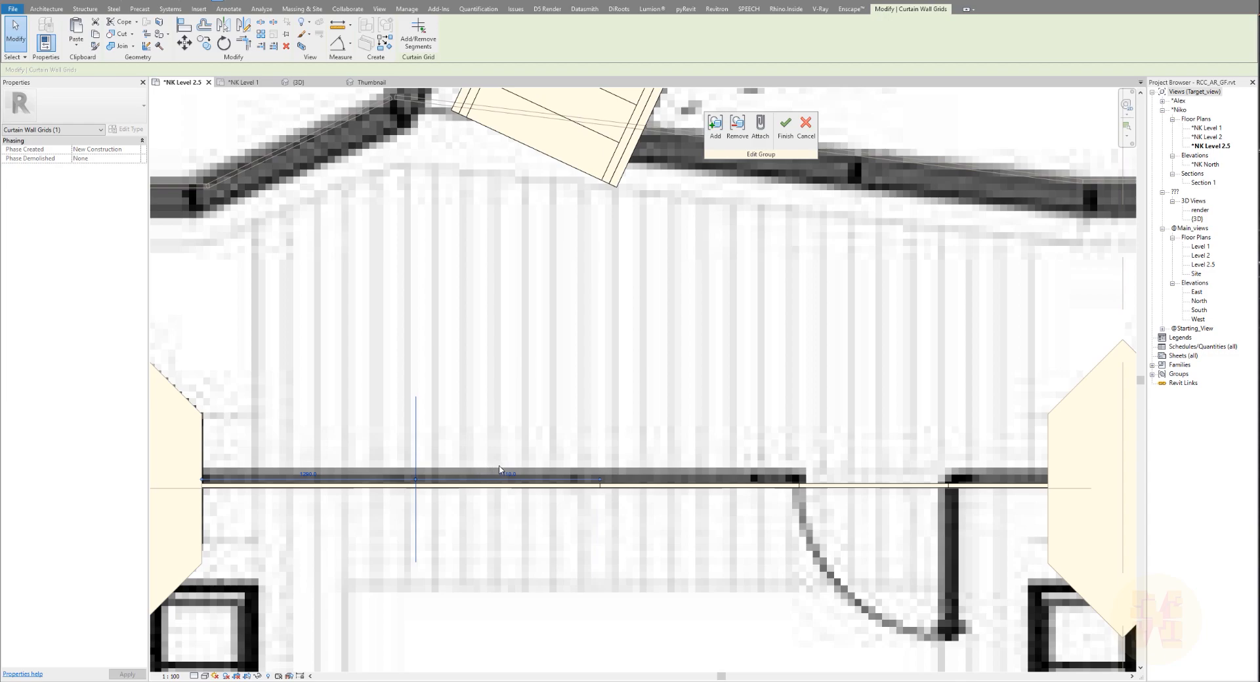
{"action": "left_click", "coordinate": [507, 475]}
{"action": "key", "text": "Return"}
{"action": "key", "text": "Escape"}
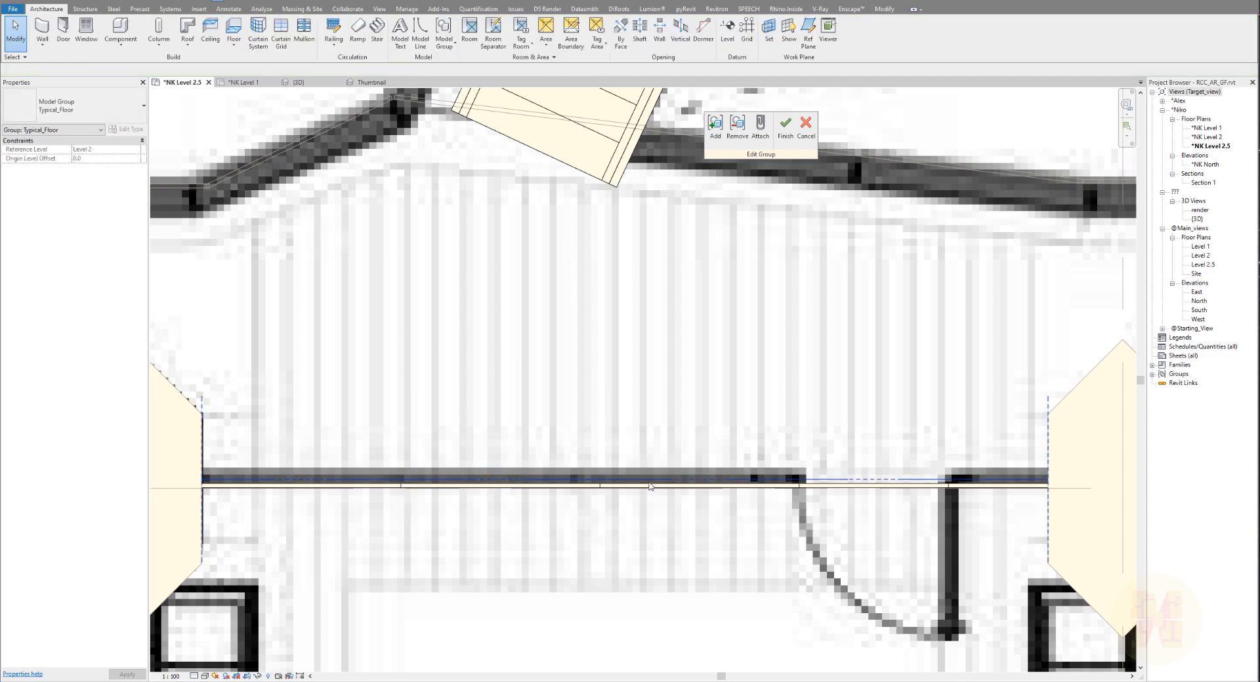
Add a horizontal curtain grid line across the whole curtain wall in 3D, about 2100 mm above its base.
{"action": "left_click", "coordinate": [315, 82]}
{"action": "middle_click_drag", "start_coordinate": [818, 421], "coordinate": [810, 397], "text": "shift"}
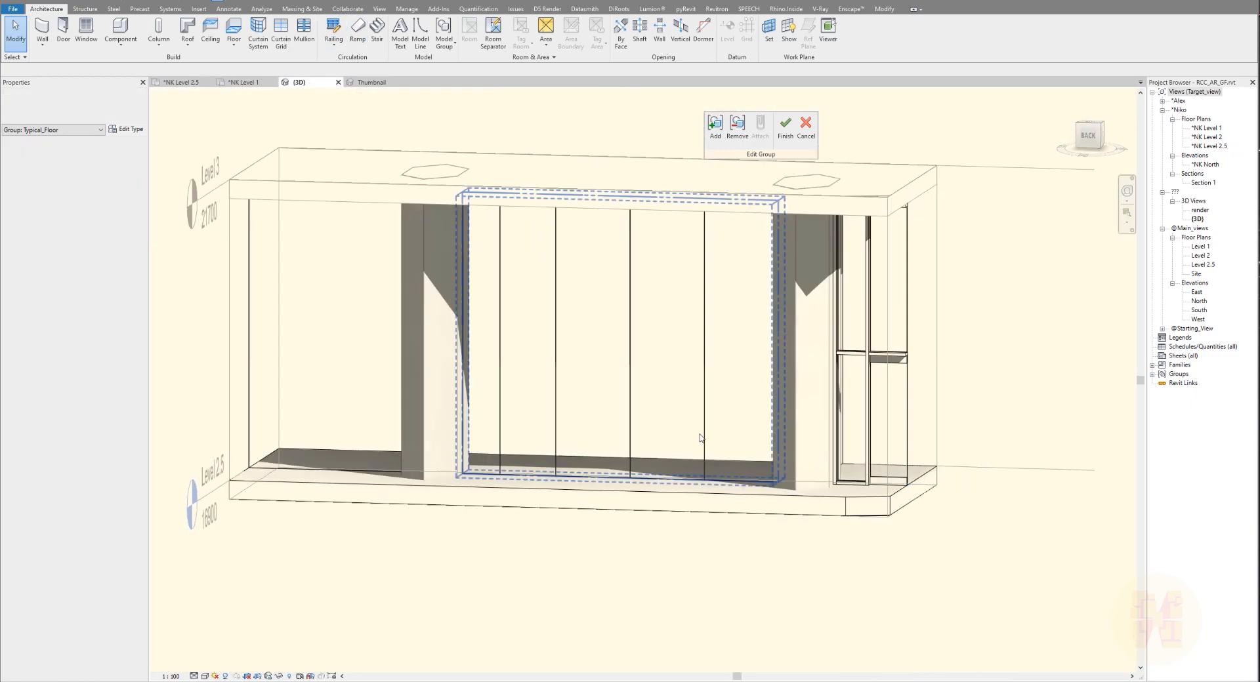
{"action": "scroll", "coordinate": [664, 435], "scroll_direction": "up", "scroll_amount": 2}
{"action": "scroll", "coordinate": [477, 394], "scroll_direction": "up", "scroll_amount": 1}
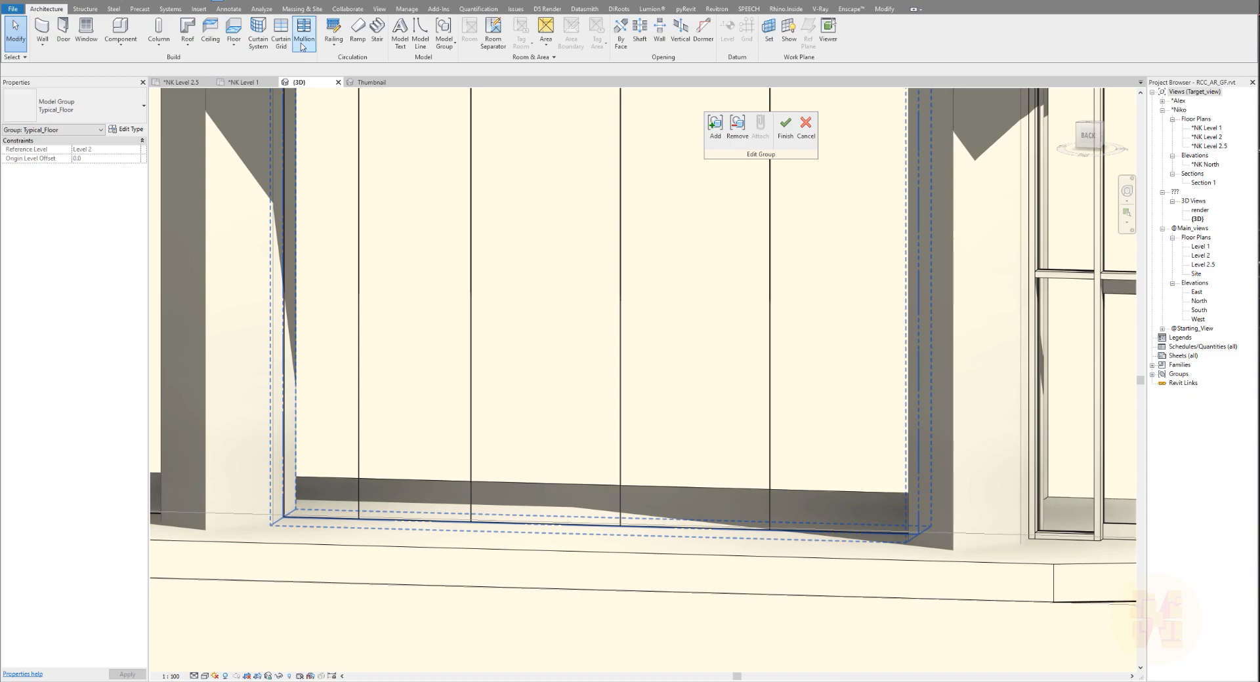
{"action": "left_click", "coordinate": [280, 33]}
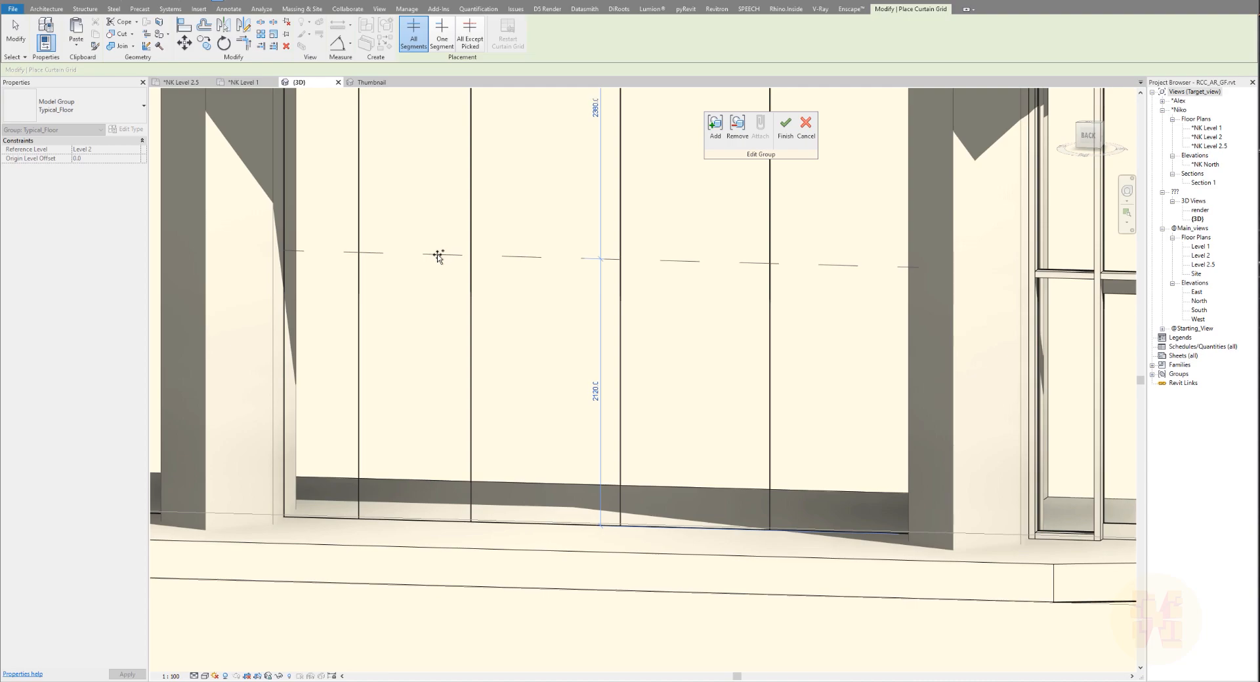
{"action": "left_click", "coordinate": [522, 262]}
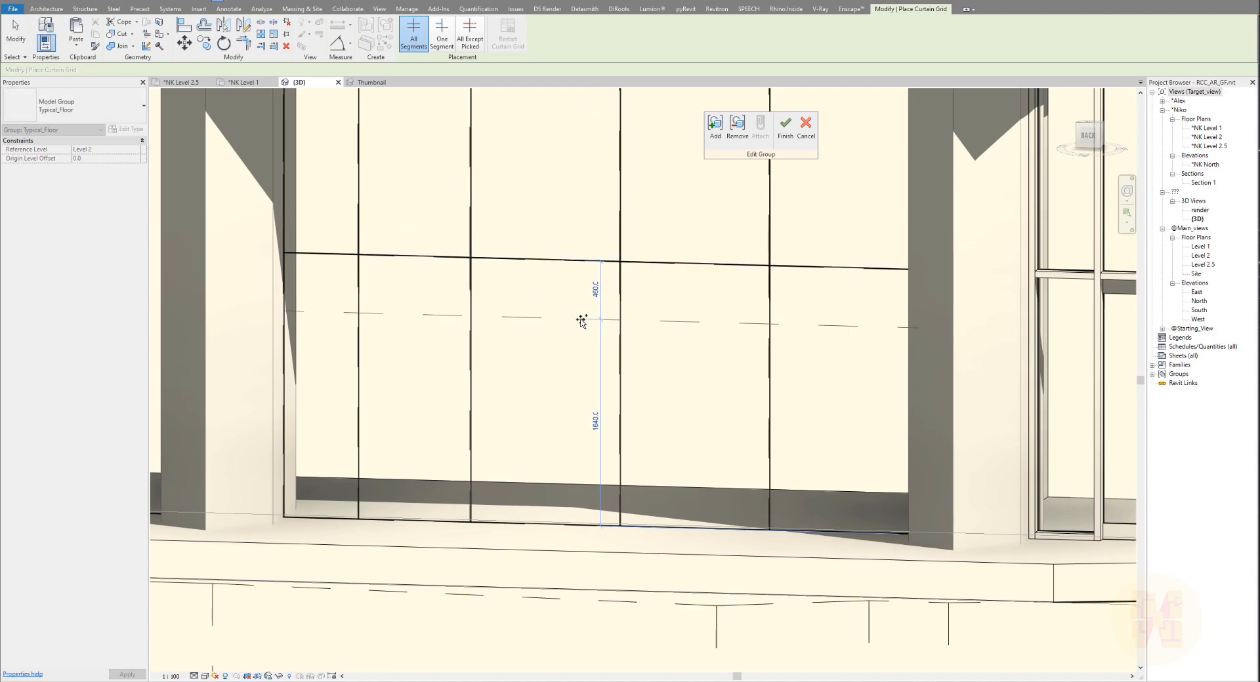
{"action": "key", "text": "Escape"}
Place 50 x 150mm rectangular mullions on the curtain wall's top edge, the four vertical grid lines and the horizontal grid line.
{"action": "left_click", "coordinate": [303, 30]}
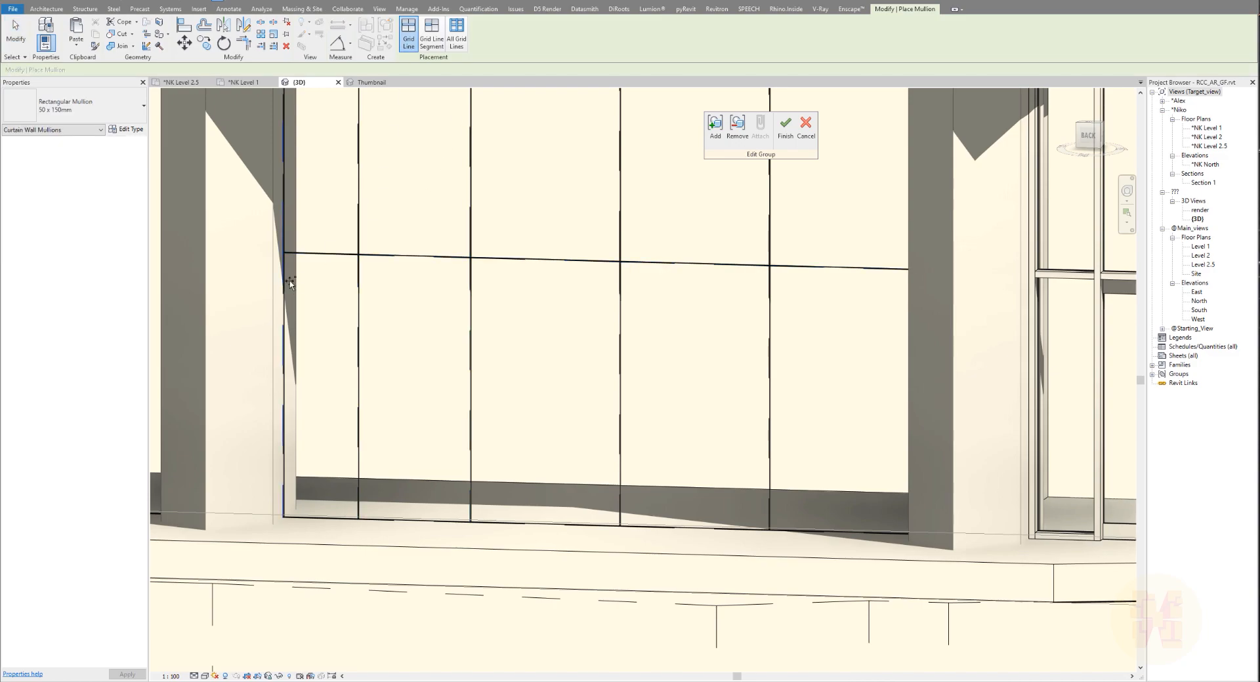
{"action": "middle_click_drag", "start_coordinate": [421, 272], "coordinate": [374, 385]}
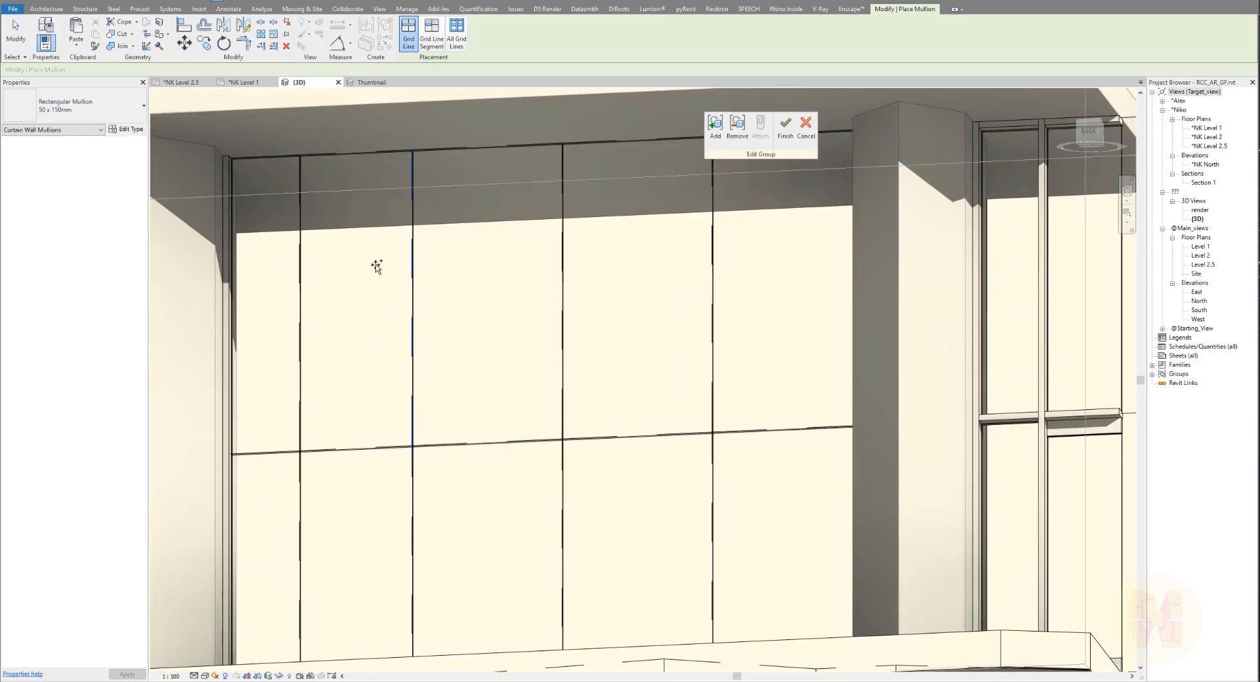
{"action": "left_click", "coordinate": [457, 188]}
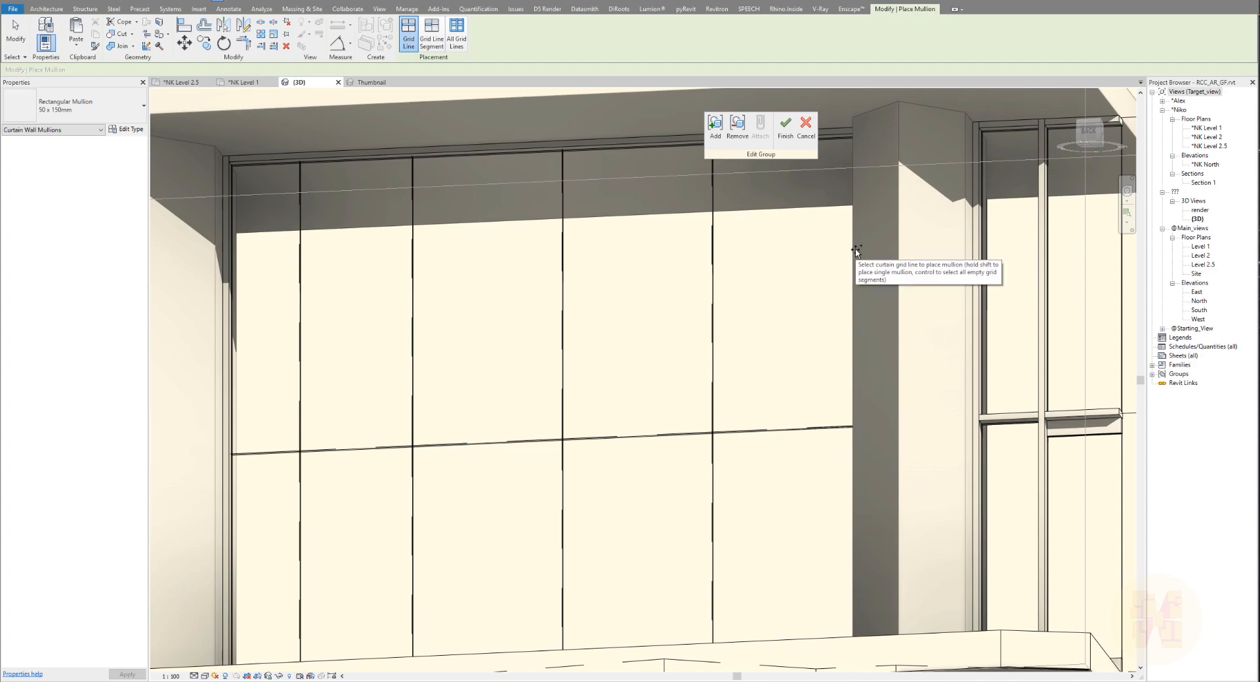
{"action": "left_click", "coordinate": [705, 345]}
{"action": "left_click", "coordinate": [565, 353]}
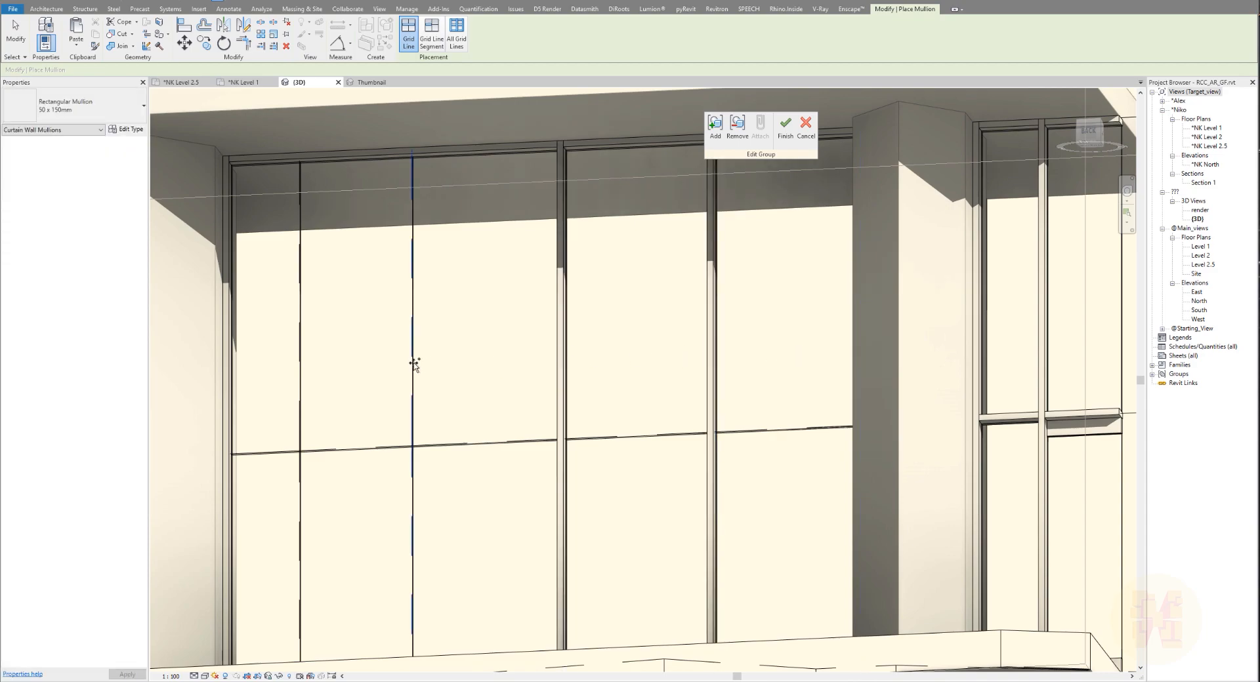
{"action": "left_click", "coordinate": [414, 365]}
{"action": "left_click", "coordinate": [305, 375]}
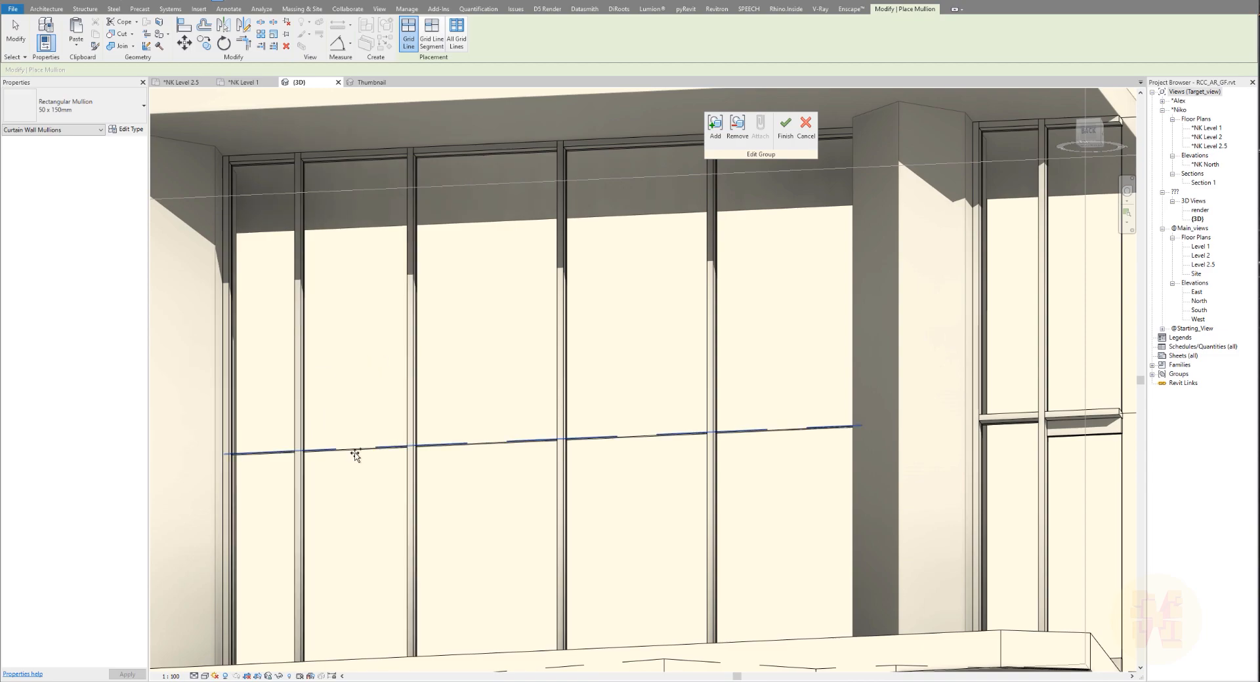
{"action": "left_click", "coordinate": [360, 449]}
Place 50 x 150mm rectangular mullions on the curtain wall's bottom edge segments, leaving the door bay clear.
{"action": "middle_click_drag", "start_coordinate": [466, 413], "coordinate": [686, 522], "text": "shift"}
{"action": "middle_click_drag", "start_coordinate": [685, 522], "coordinate": [656, 429]}
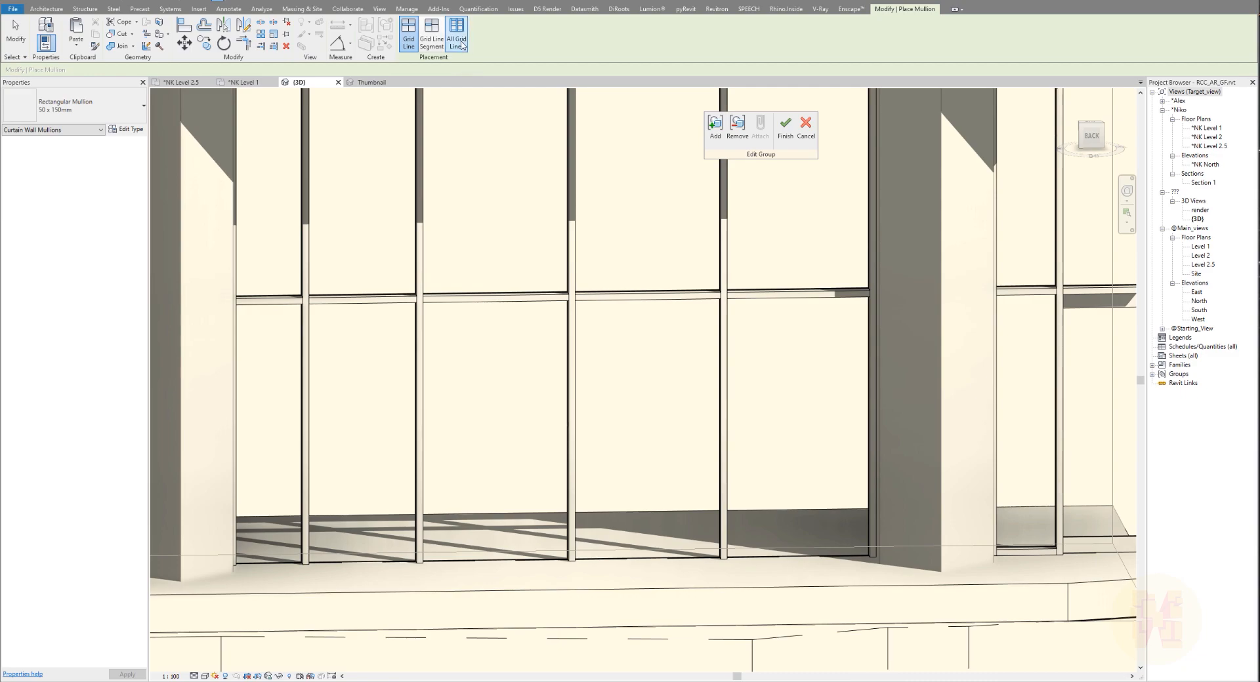
{"action": "middle_click_drag", "start_coordinate": [591, 365], "coordinate": [550, 395], "text": "shift"}
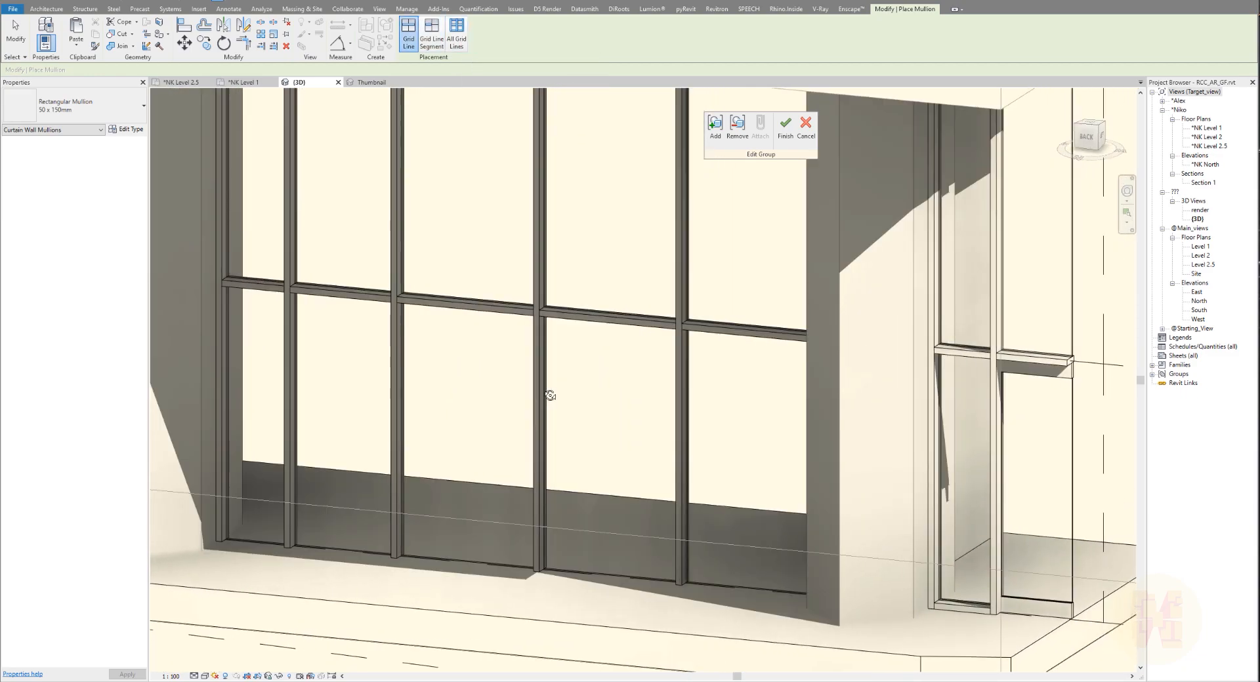
{"action": "left_click", "coordinate": [422, 41]}
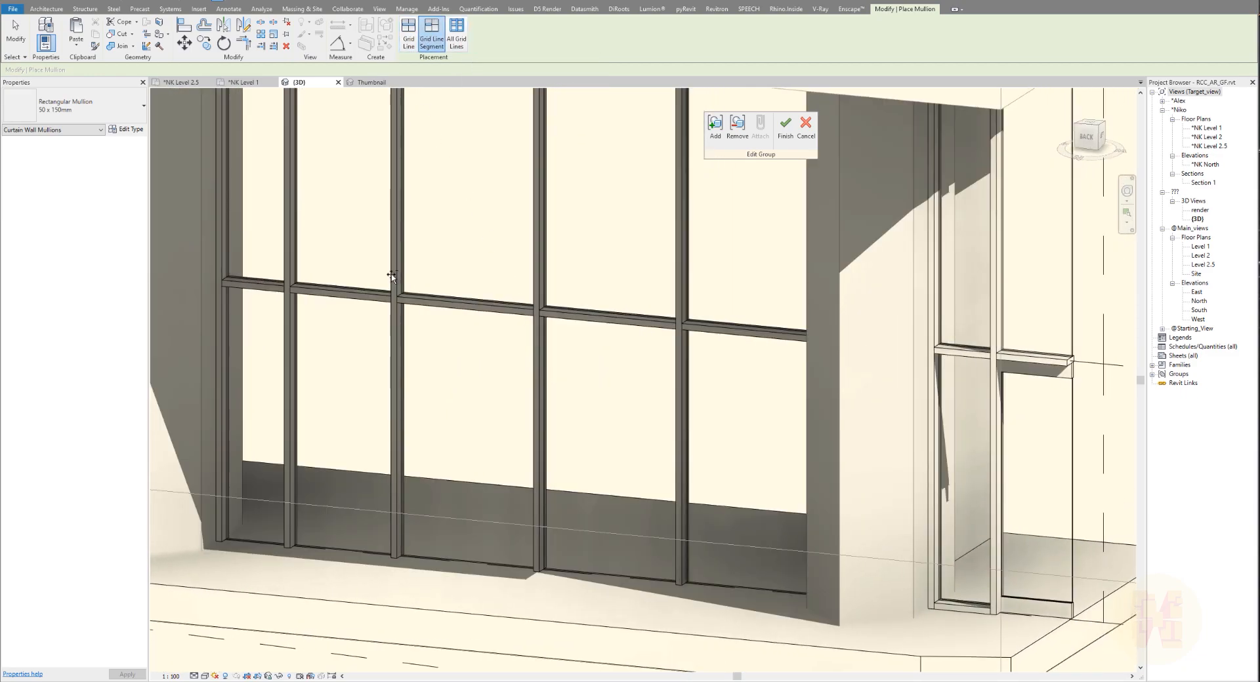
{"action": "left_click", "coordinate": [439, 557]}
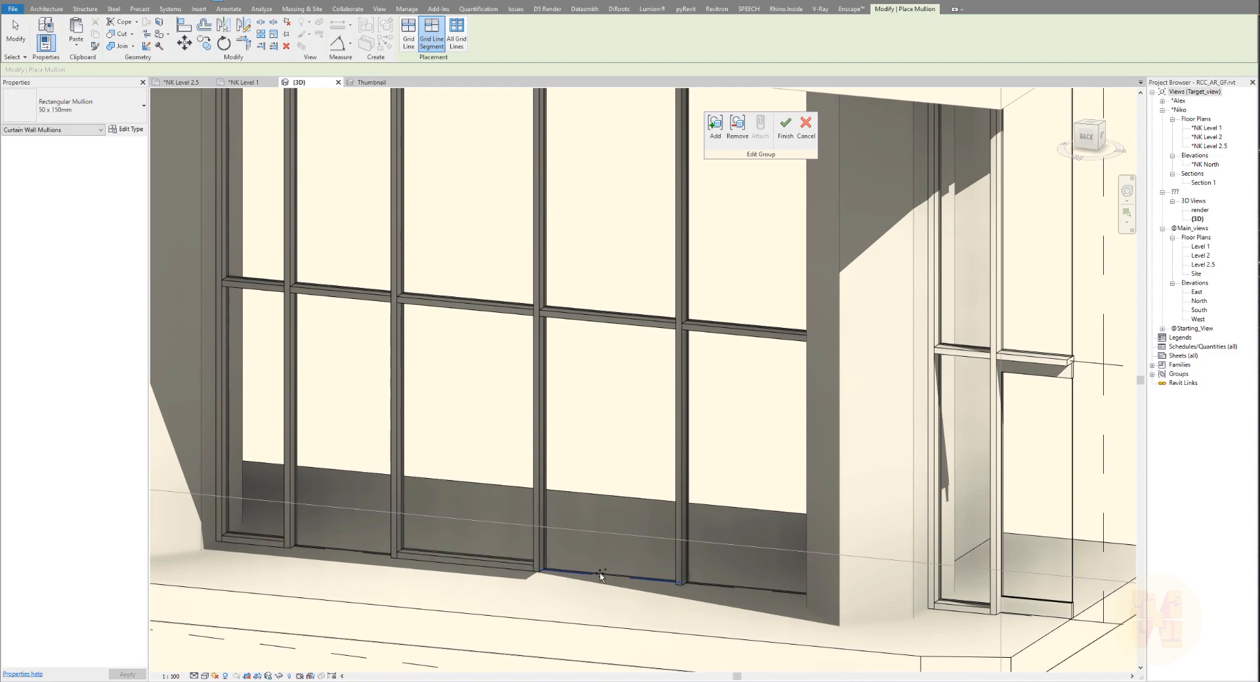
{"action": "left_click", "coordinate": [607, 576]}
{"action": "key", "text": "Escape"}
{"action": "key", "text": "Escape"}
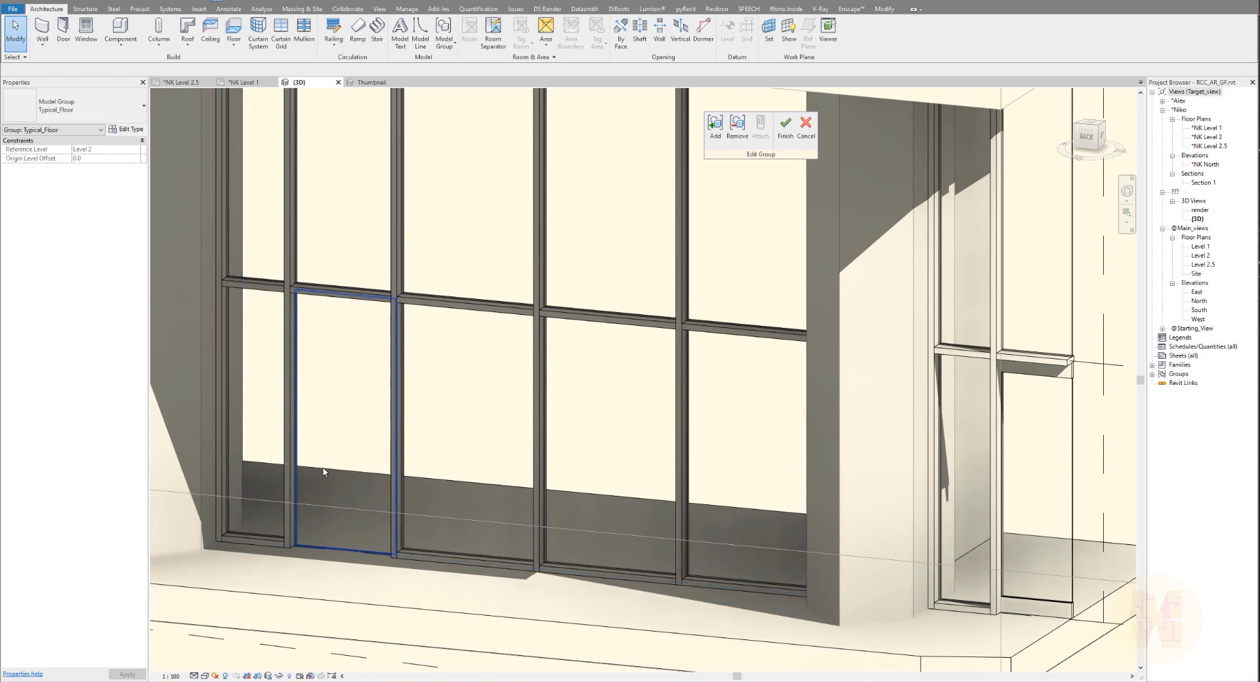
Change the glazed panel in the lower door bay to the Doors_Sgl_Glass_2 type Glass_Panel-12mm_Thickness.
{"action": "left_click", "coordinate": [323, 471]}
{"action": "left_click", "coordinate": [73, 105]}
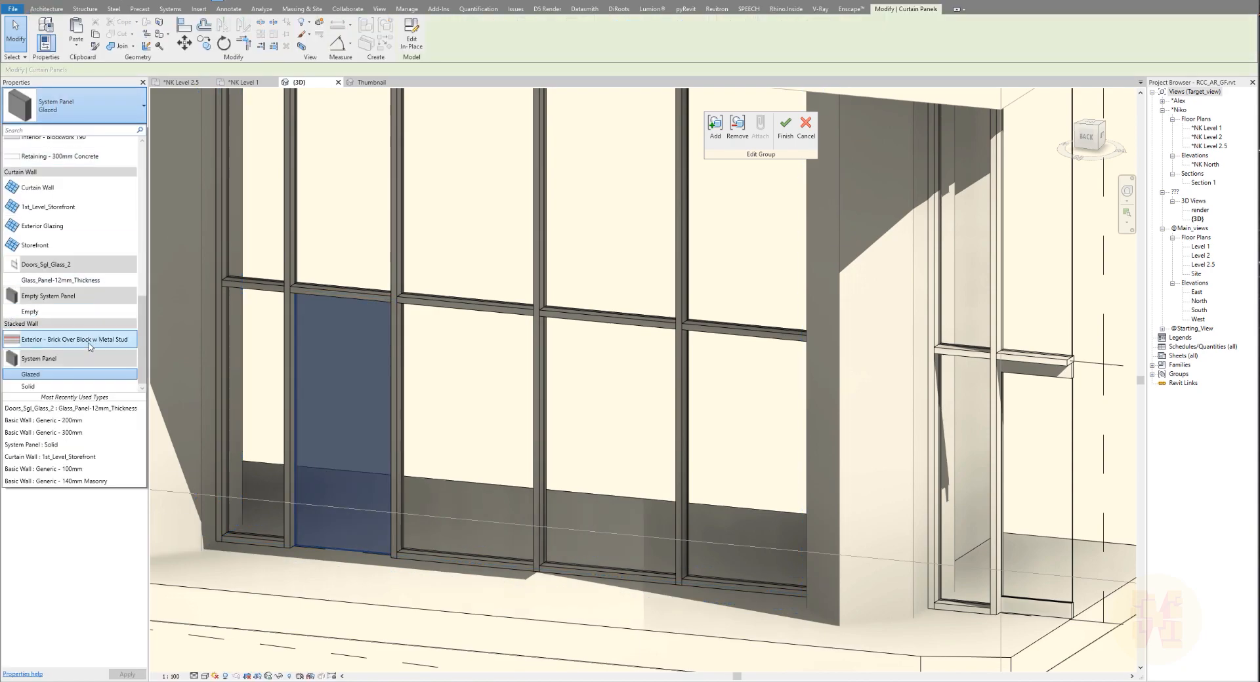
{"action": "left_click", "coordinate": [98, 281]}
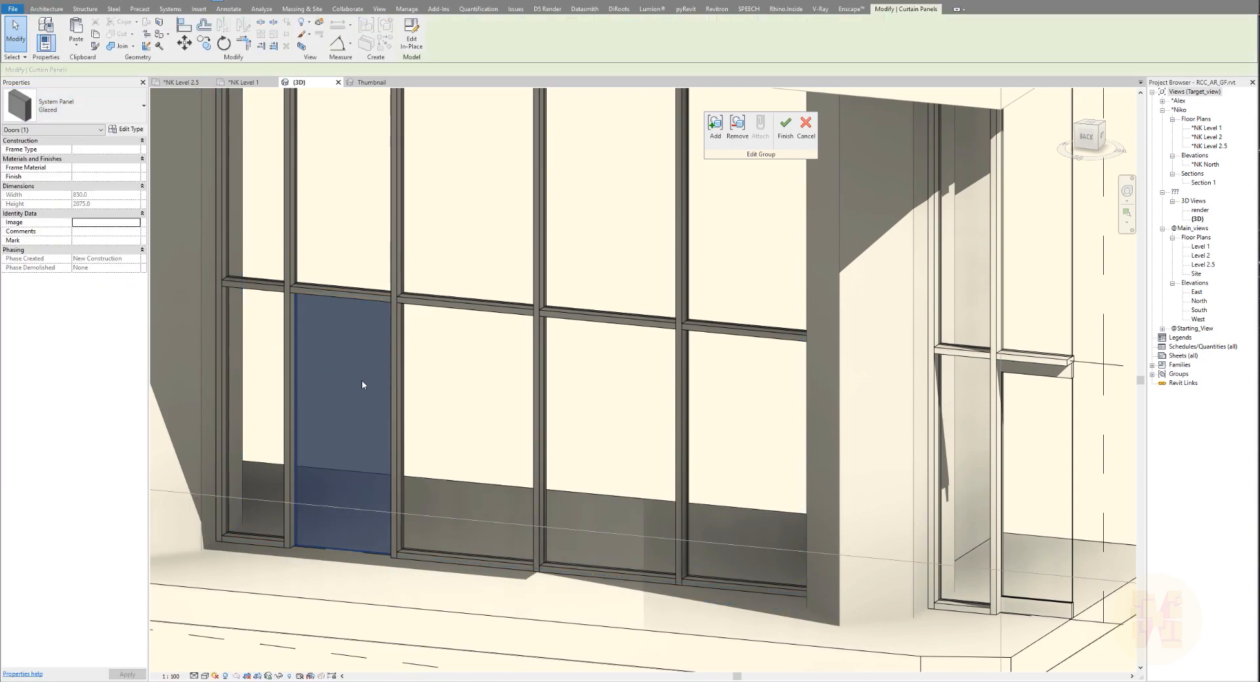
{"action": "left_click", "coordinate": [410, 468]}
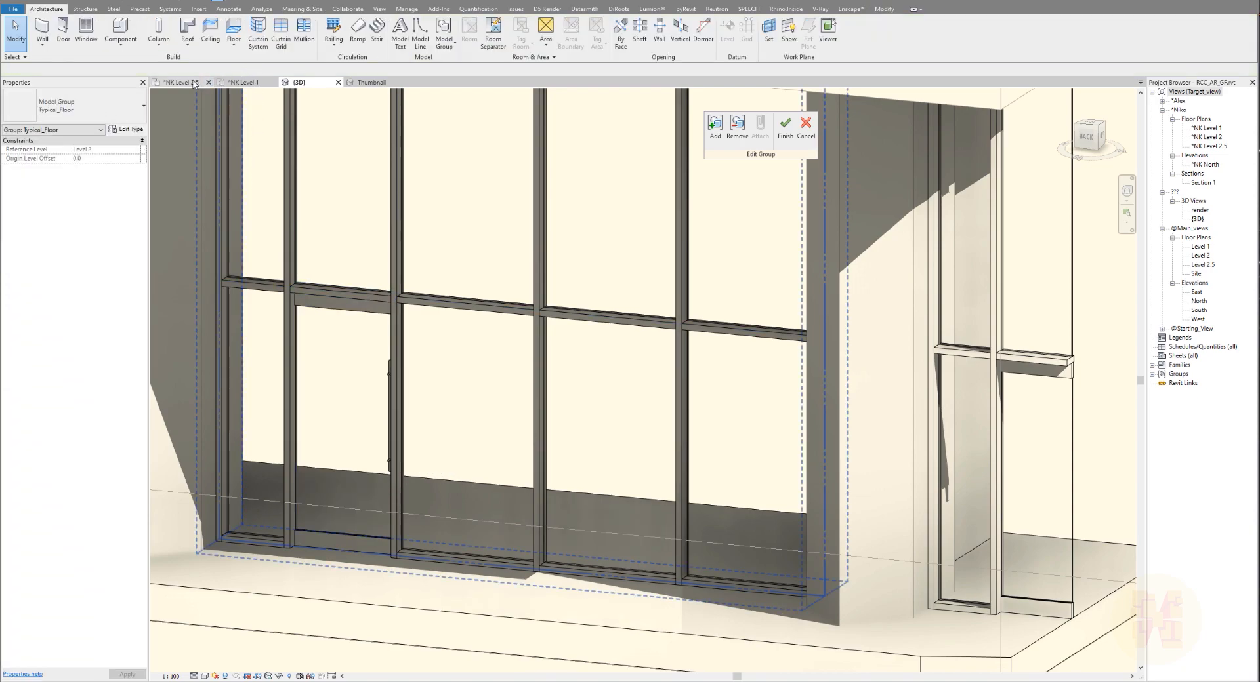
On the *NK Level 2.5 plan, draw a Generic - 200mm partition wall along the grid line between the second office's upper and lower columns.
{"action": "left_click", "coordinate": [195, 84]}
{"action": "scroll", "coordinate": [576, 401], "scroll_direction": "up", "scroll_amount": 4}
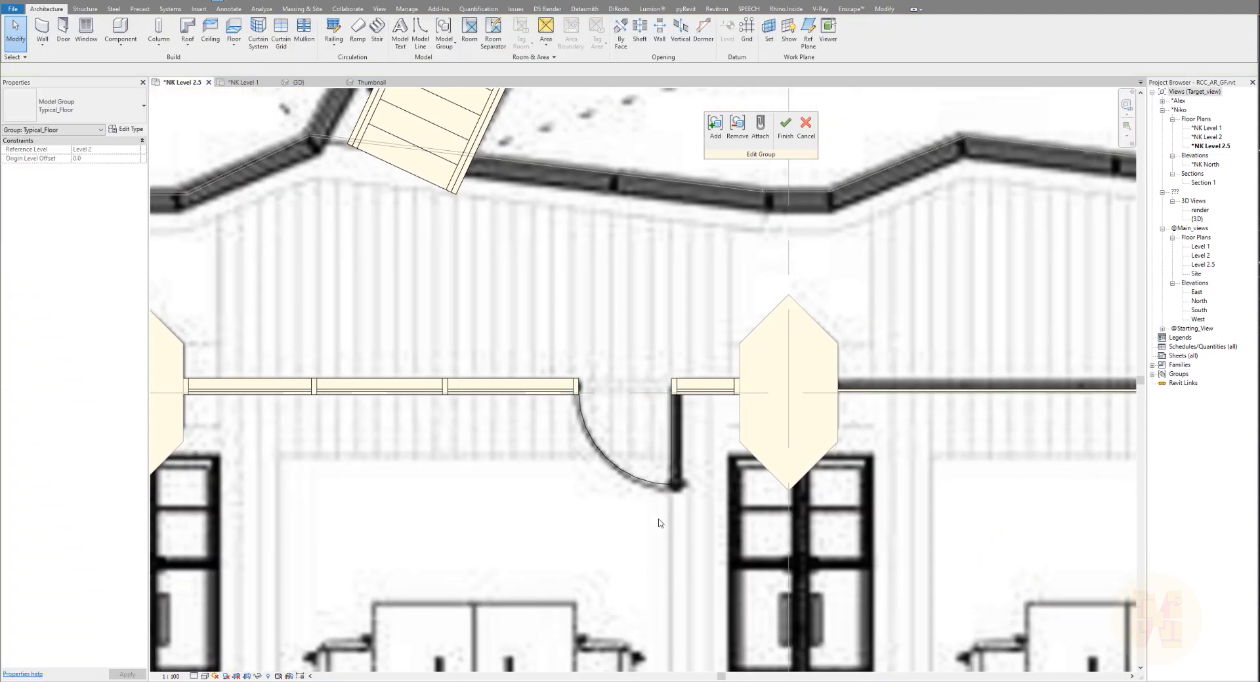
{"action": "scroll", "coordinate": [653, 383], "scroll_direction": "down", "scroll_amount": 3}
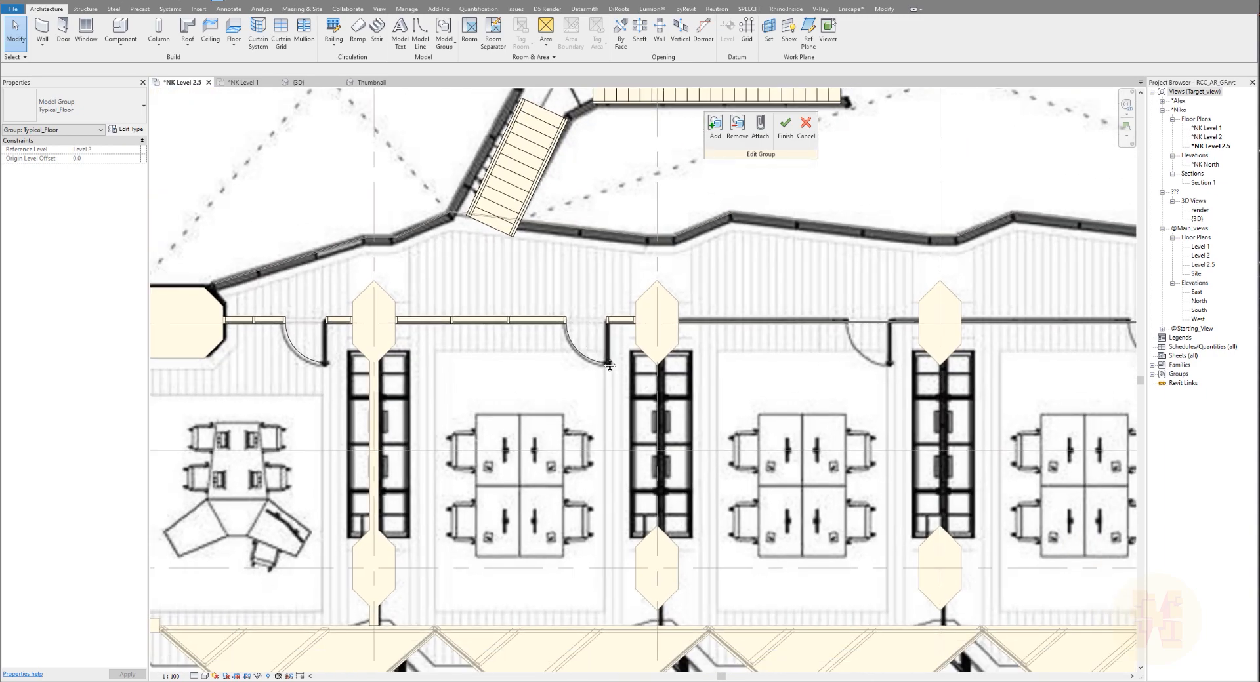
{"action": "scroll", "coordinate": [295, 367], "scroll_direction": "up", "scroll_amount": 2}
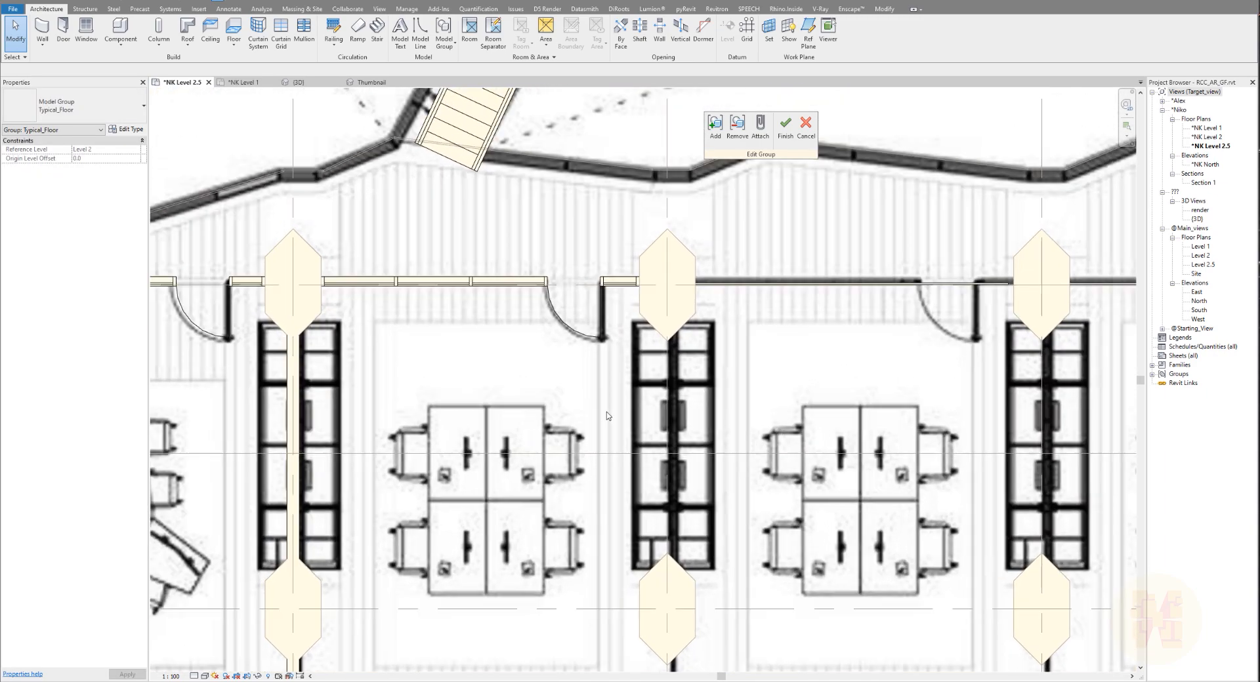
{"action": "left_click", "coordinate": [43, 38]}
{"action": "middle_click_drag", "start_coordinate": [607, 358], "coordinate": [433, 249]}
{"action": "scroll", "coordinate": [431, 248], "scroll_direction": "up", "scroll_amount": 2}
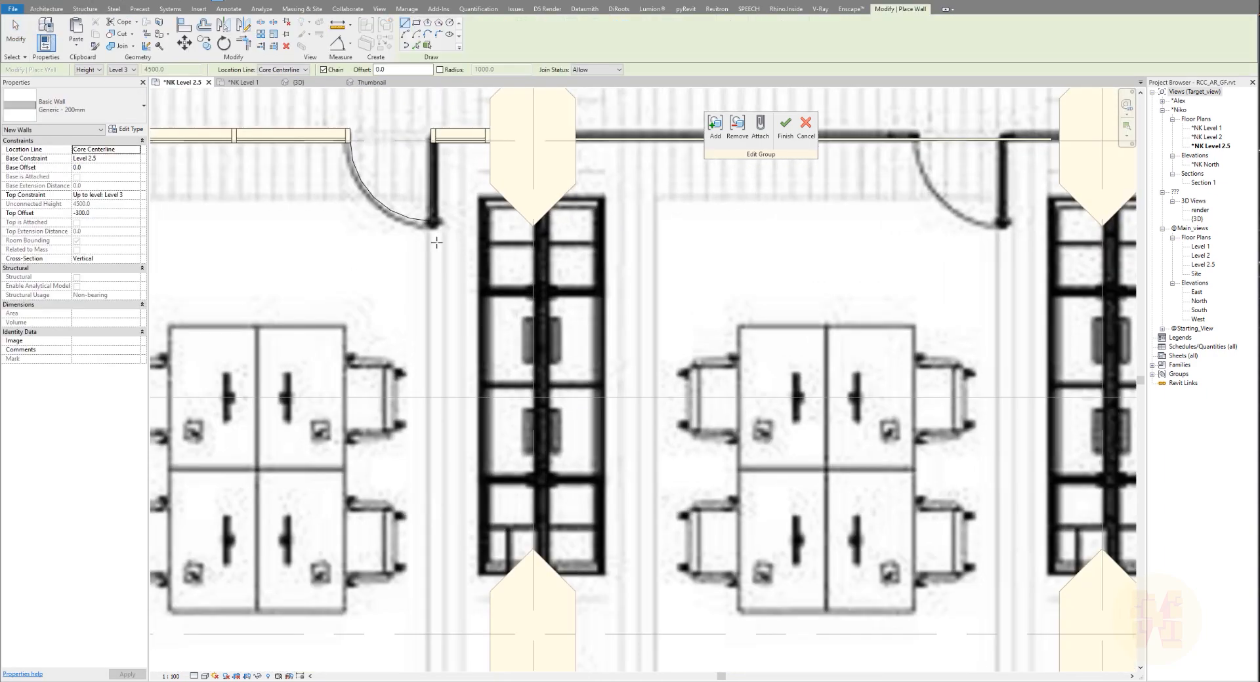
{"action": "left_click", "coordinate": [532, 141]}
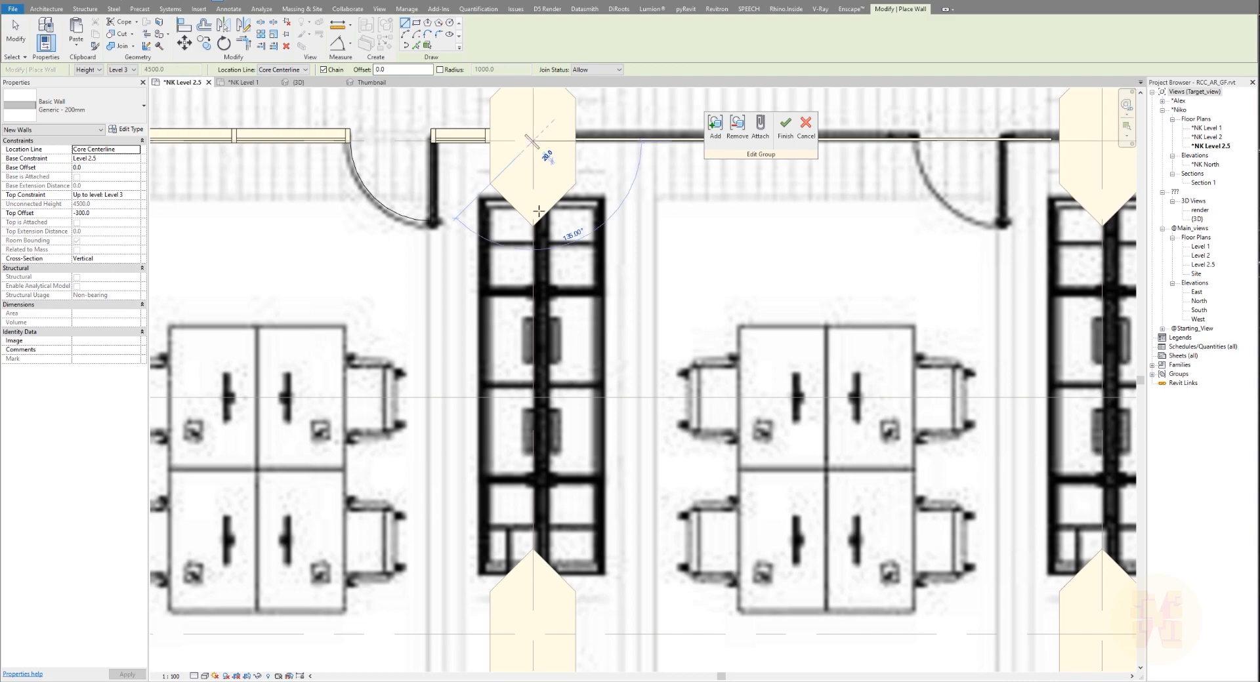
{"action": "left_click", "coordinate": [532, 634]}
{"action": "key", "text": "Escape"}
Draw a short Generic - 200mm wall from the lower column's centre down to the facade edge.
{"action": "middle_click_drag", "start_coordinate": [588, 399], "coordinate": [583, 199]}
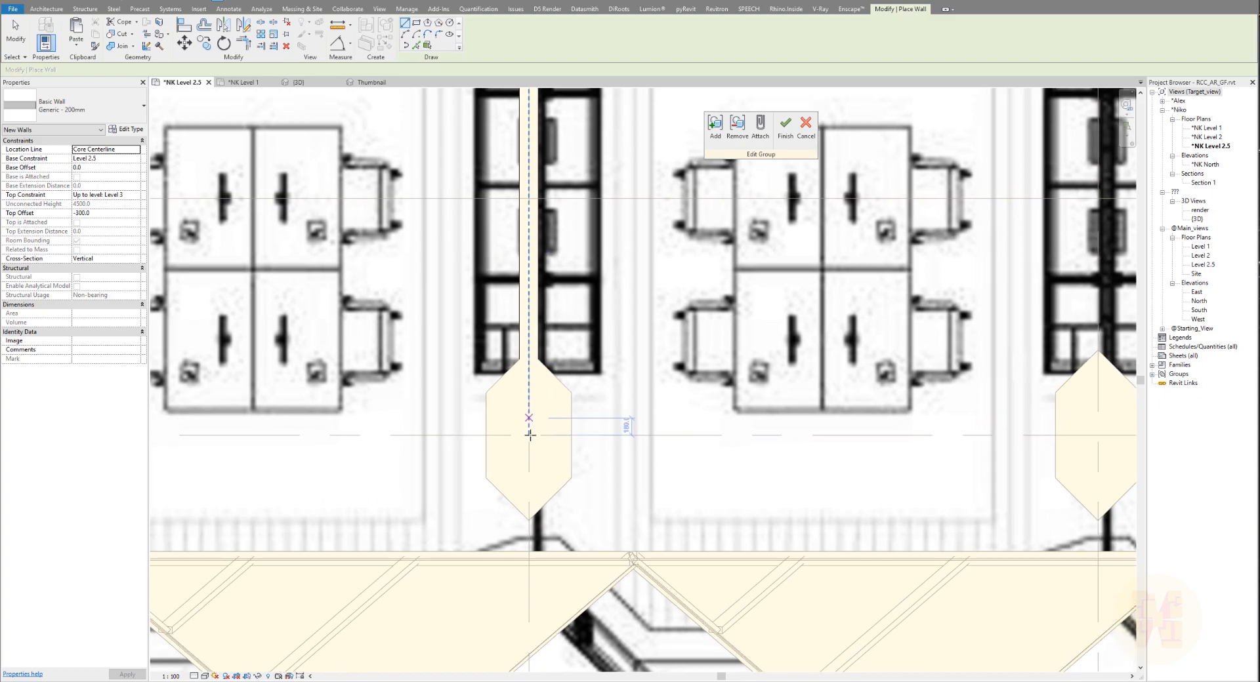
{"action": "left_click", "coordinate": [529, 435]}
{"action": "left_click", "coordinate": [529, 531]}
{"action": "key", "text": "Escape"}
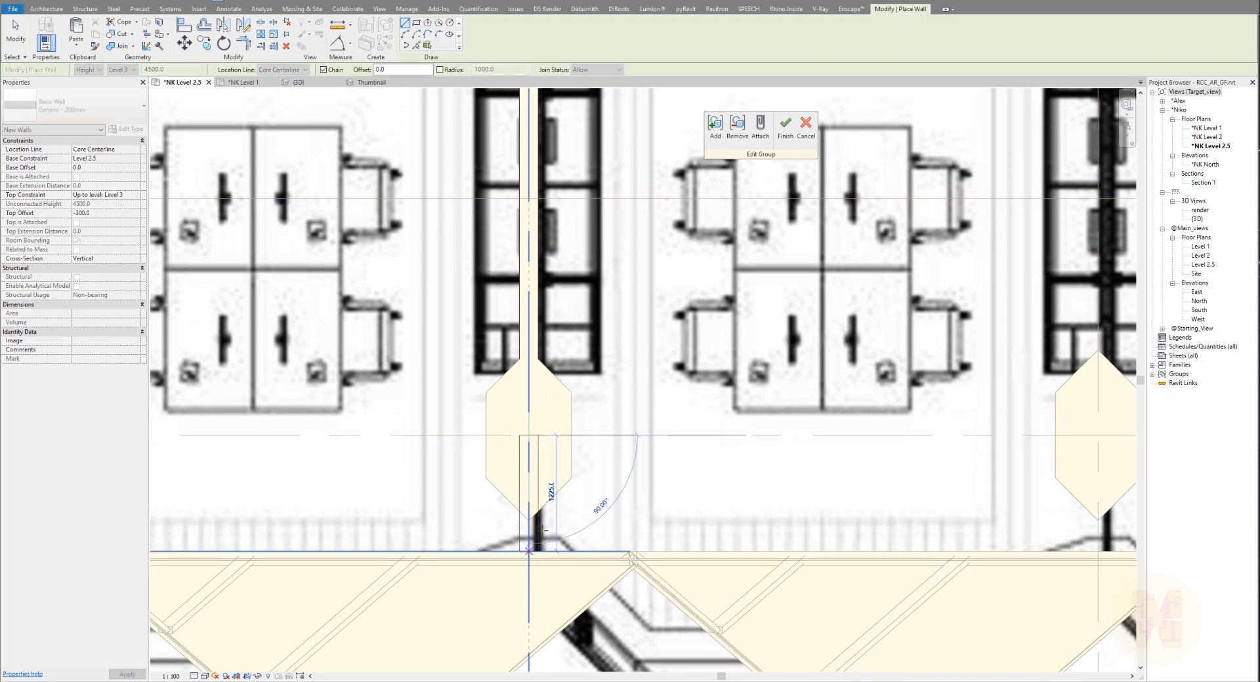
{"action": "key", "text": "Escape"}
Finish editing the Typical_Floor group with the new partition walls and curtain wall included.
{"action": "scroll", "coordinate": [585, 486], "scroll_direction": "down", "scroll_amount": 2}
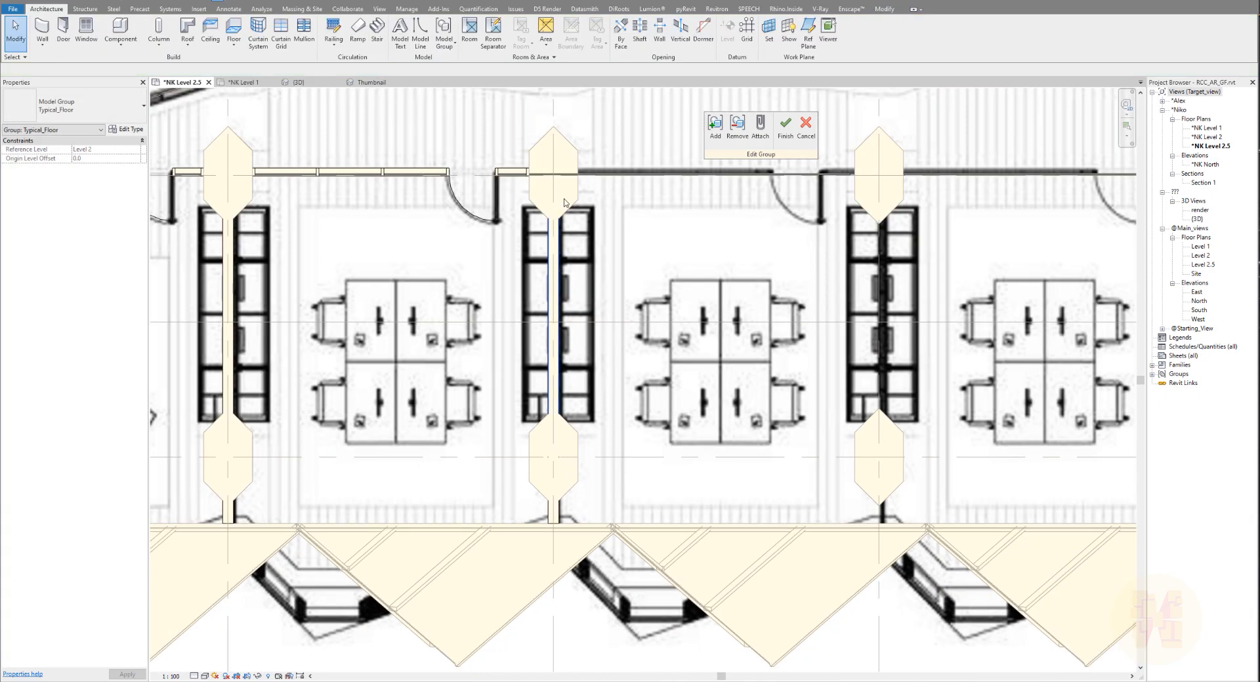
{"action": "scroll", "coordinate": [580, 498], "scroll_direction": "up", "scroll_amount": 2}
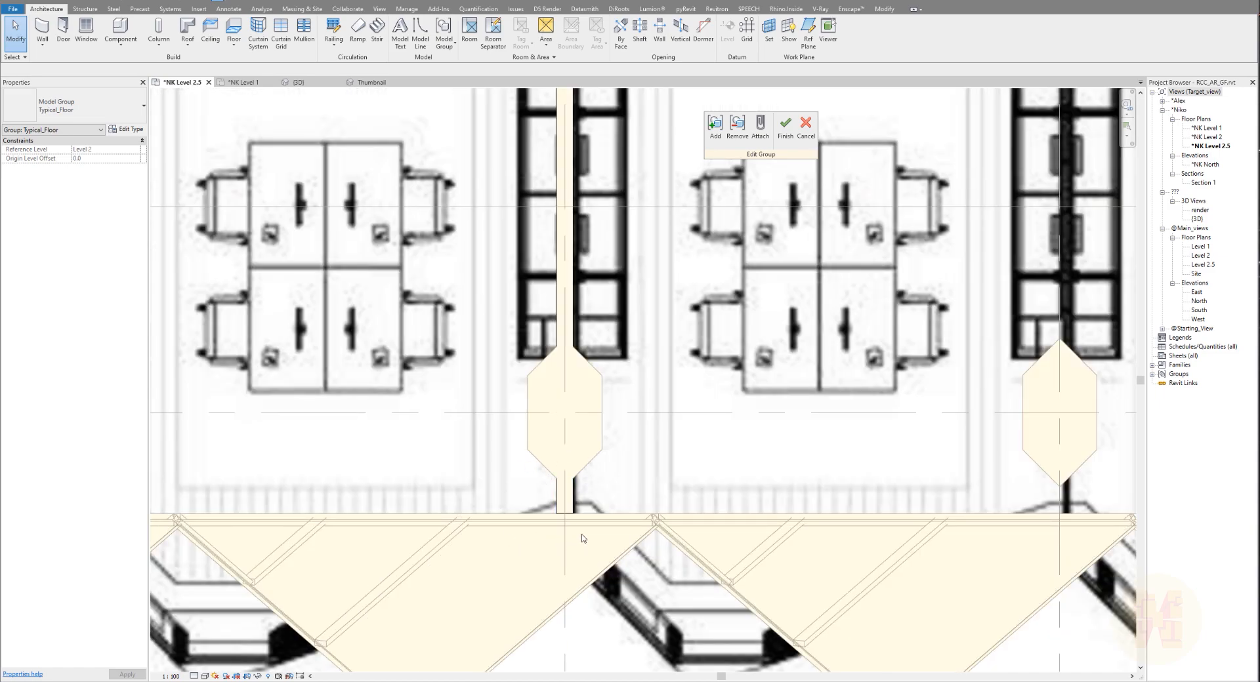
{"action": "middle_click_drag", "start_coordinate": [569, 426], "coordinate": [594, 517]}
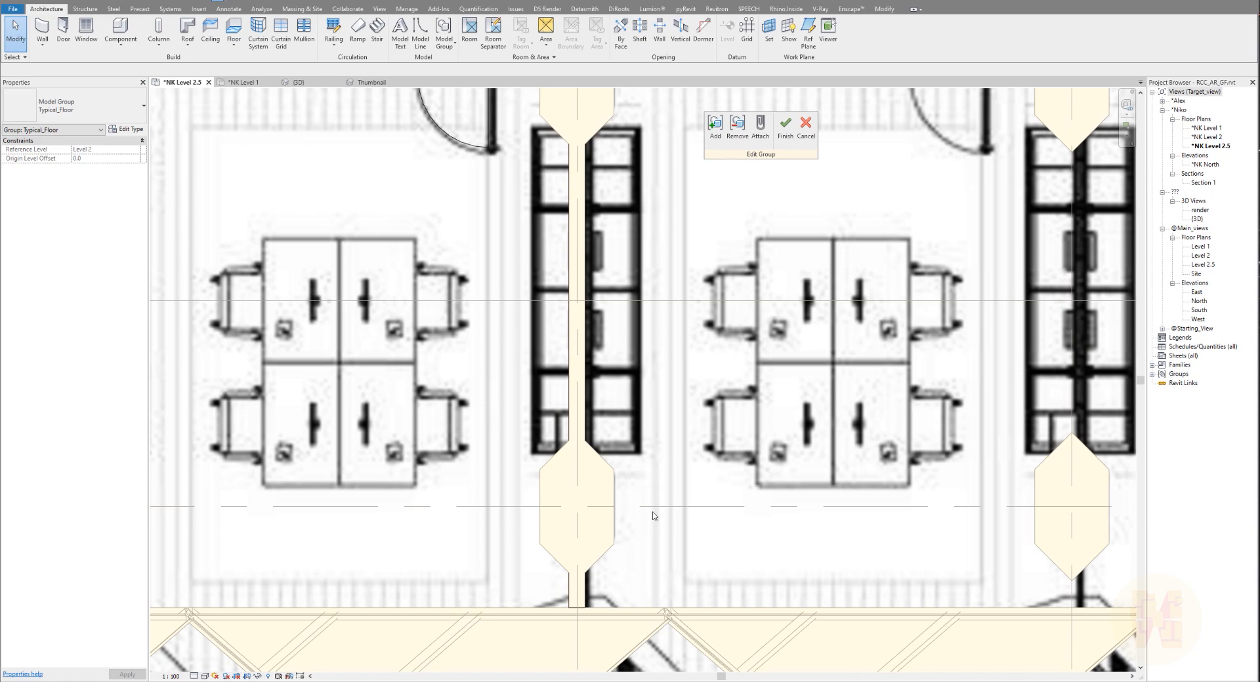
{"action": "scroll", "coordinate": [653, 516], "scroll_direction": "down", "scroll_amount": 5}
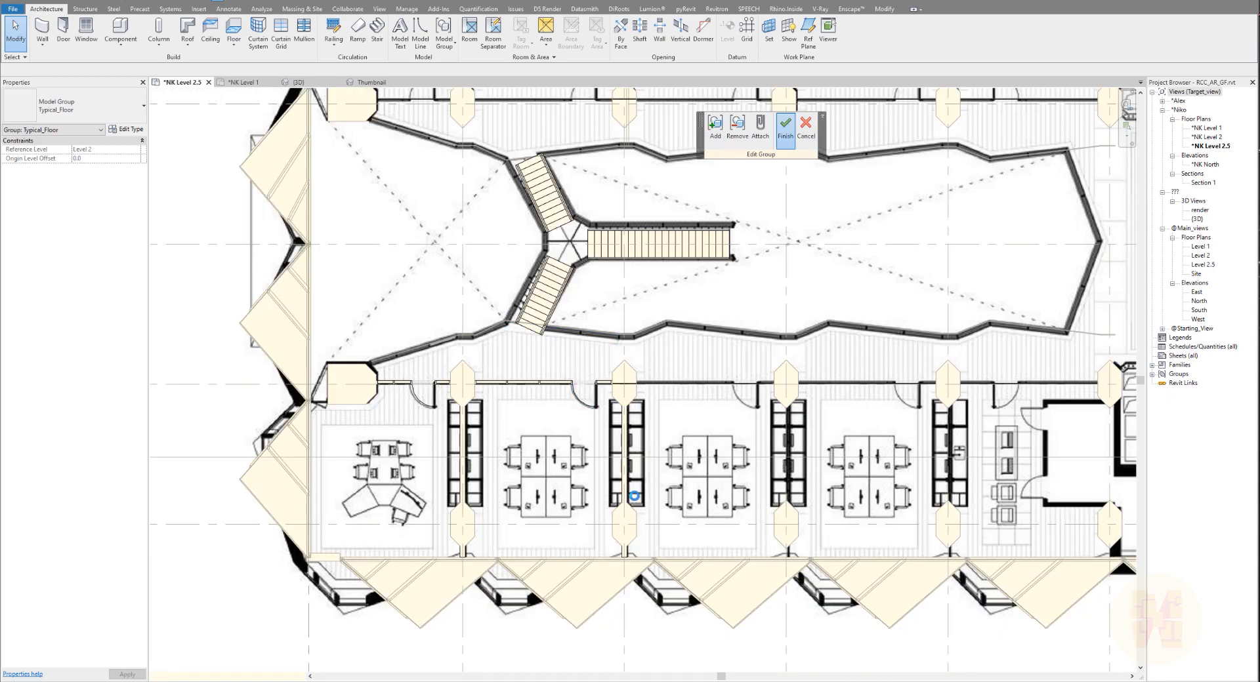
{"action": "left_click", "coordinate": [785, 127]}
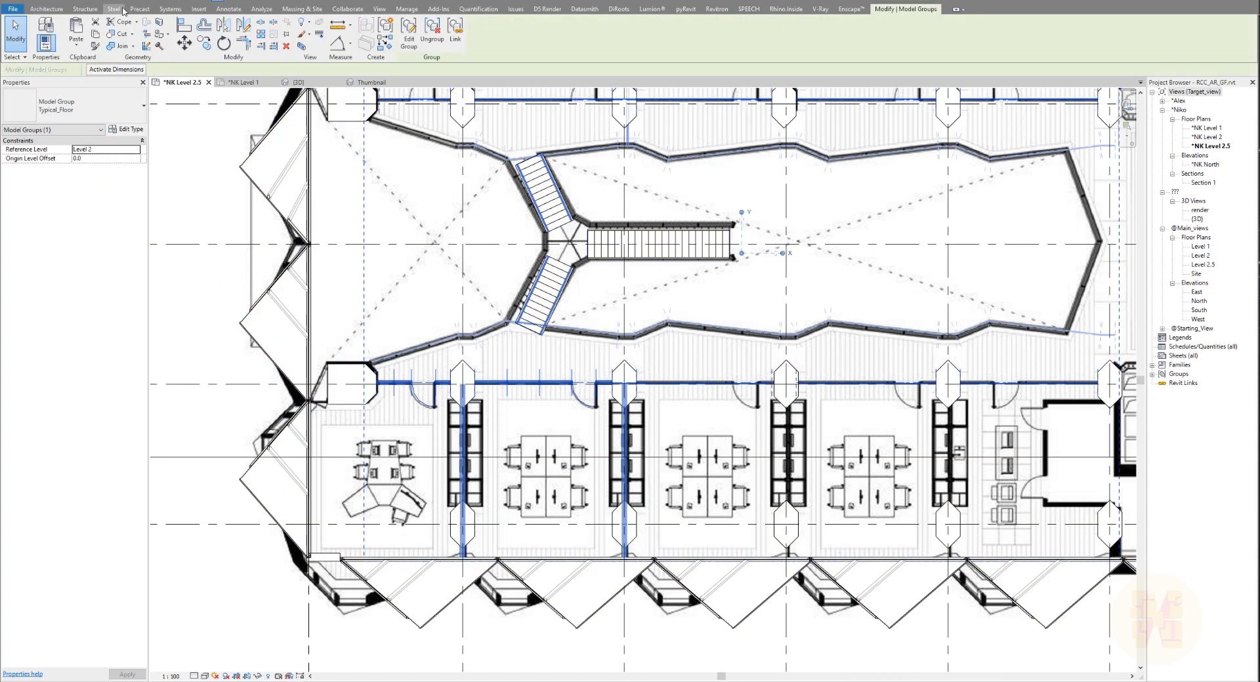
Inspect the new curtain wall and partitions in 3D and across the *NK Level 2.5 floor plan.
{"action": "left_click", "coordinate": [299, 82]}
{"action": "middle_click_drag", "start_coordinate": [505, 374], "coordinate": [459, 309], "text": "shift"}
{"action": "scroll", "coordinate": [500, 343], "scroll_direction": "down", "scroll_amount": 3}
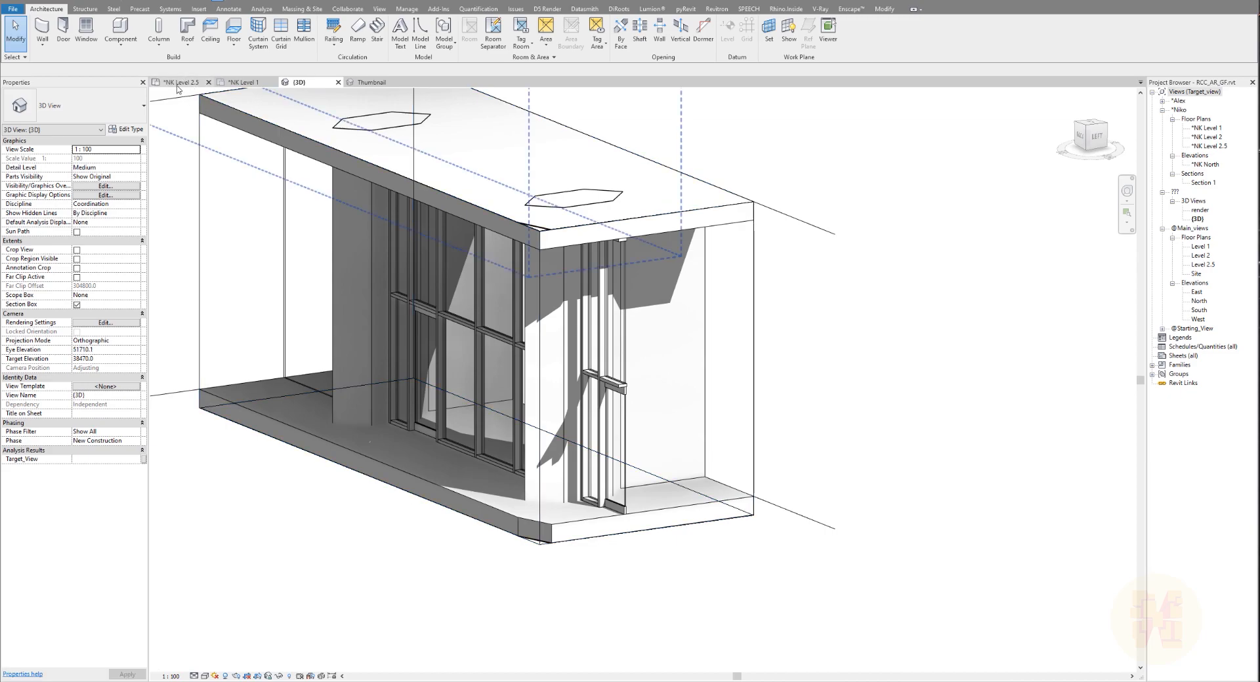
{"action": "left_click", "coordinate": [178, 83]}
{"action": "scroll", "coordinate": [452, 473], "scroll_direction": "up", "scroll_amount": 5}
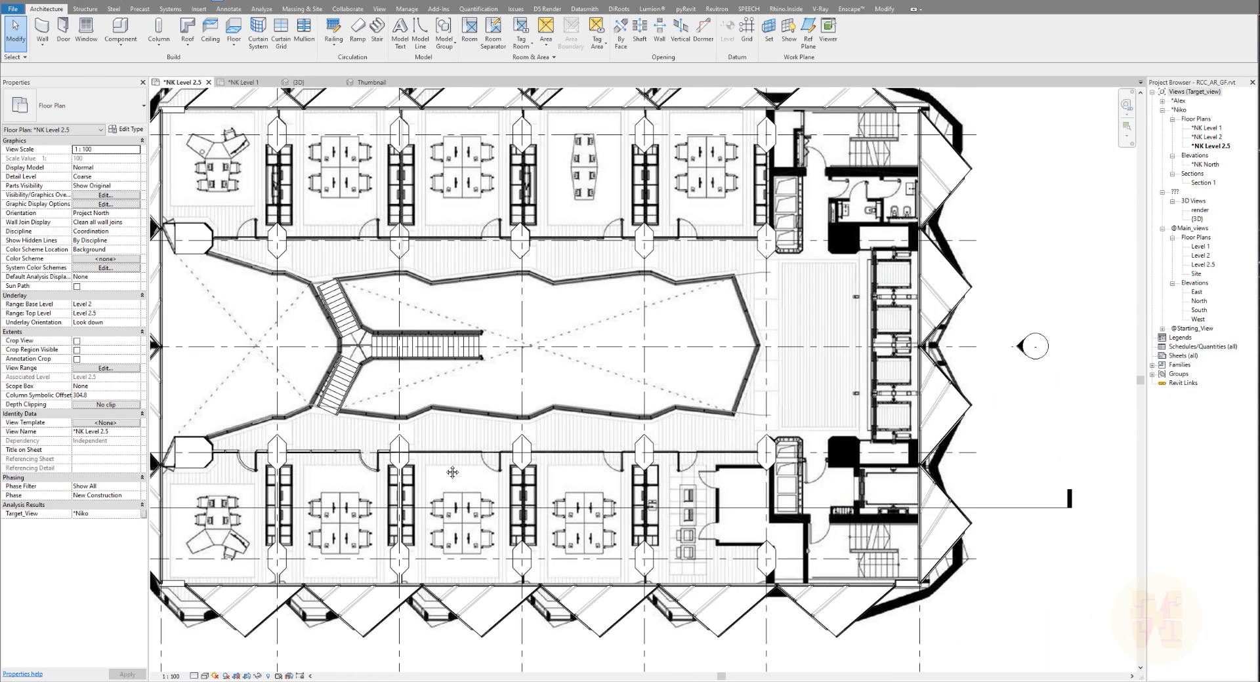
{"action": "middle_click_drag", "start_coordinate": [452, 472], "coordinate": [454, 474]}
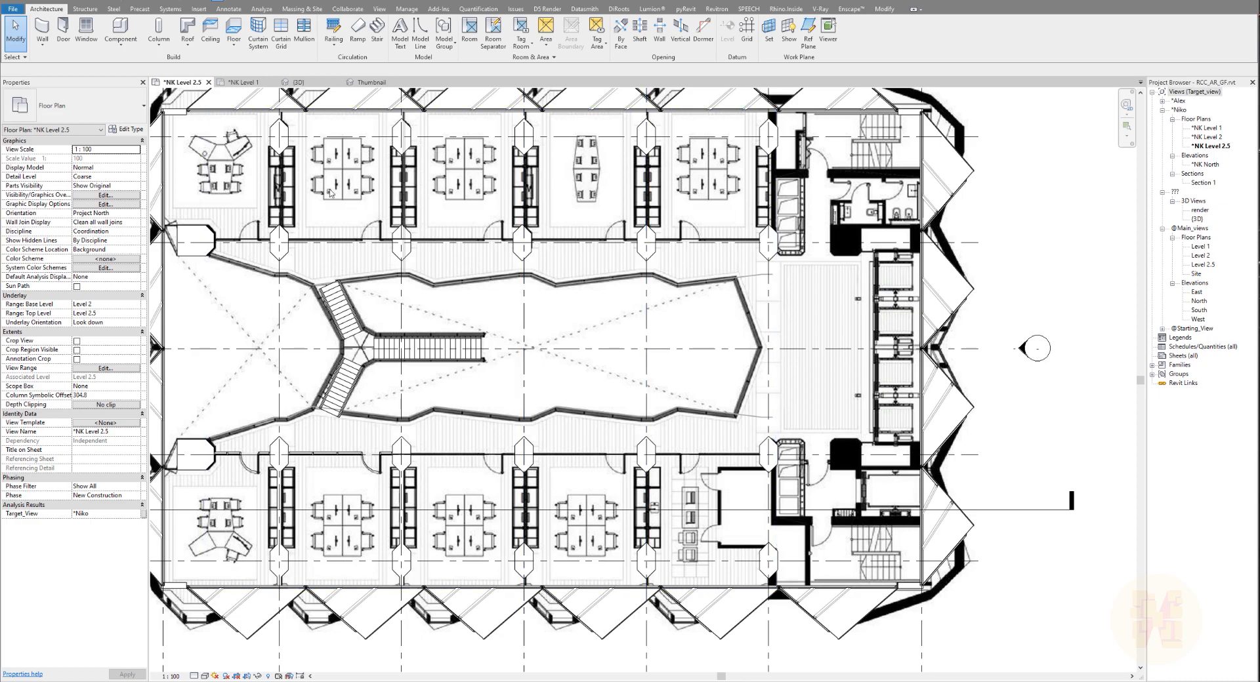
Extend the 3D view's section box upward to take in the floors from Level 2.5 to above Level 5.
{"action": "left_click", "coordinate": [297, 83]}
{"action": "scroll", "coordinate": [505, 510], "scroll_direction": "down", "scroll_amount": 5}
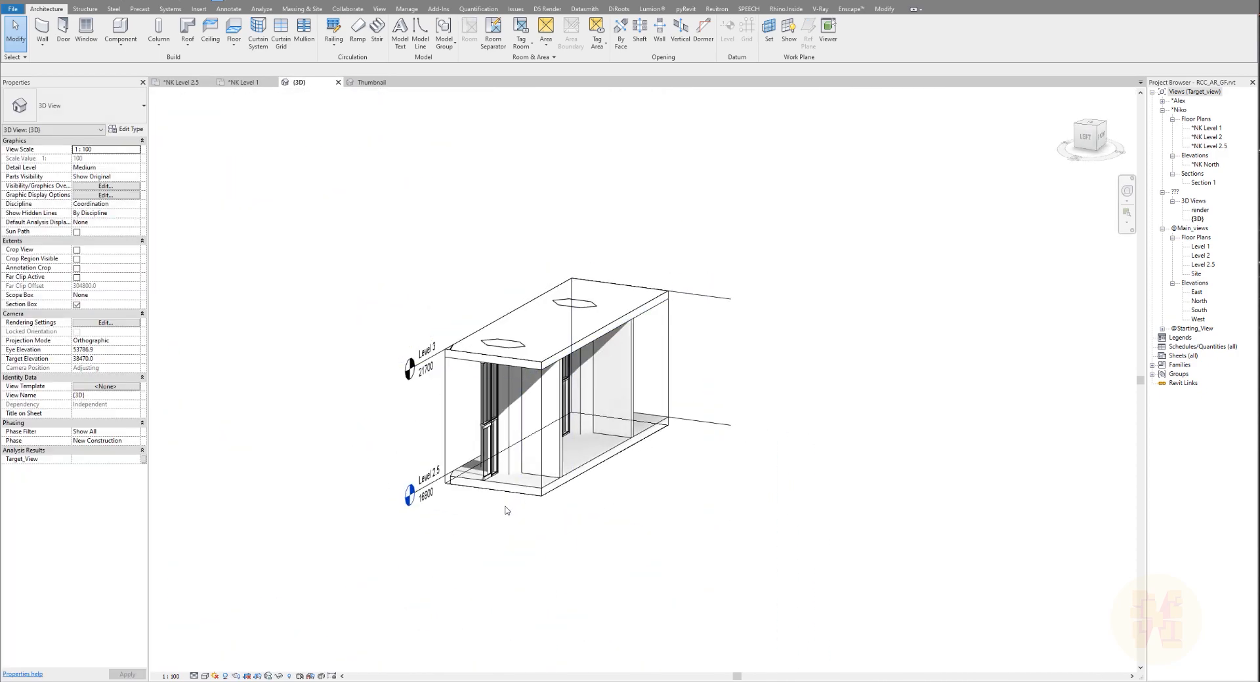
{"action": "left_click", "coordinate": [561, 263]}
{"action": "left_click_drag", "start_coordinate": [562, 263], "coordinate": [616, 288]}
{"action": "middle_click_drag", "start_coordinate": [617, 288], "coordinate": [573, 666]}
{"action": "left_click_drag", "start_coordinate": [573, 666], "coordinate": [569, 345]}
{"action": "scroll", "coordinate": [652, 346], "scroll_direction": "down", "scroll_amount": 2}
{"action": "middle_click_drag", "start_coordinate": [653, 351], "coordinate": [860, 401], "text": "shift"}
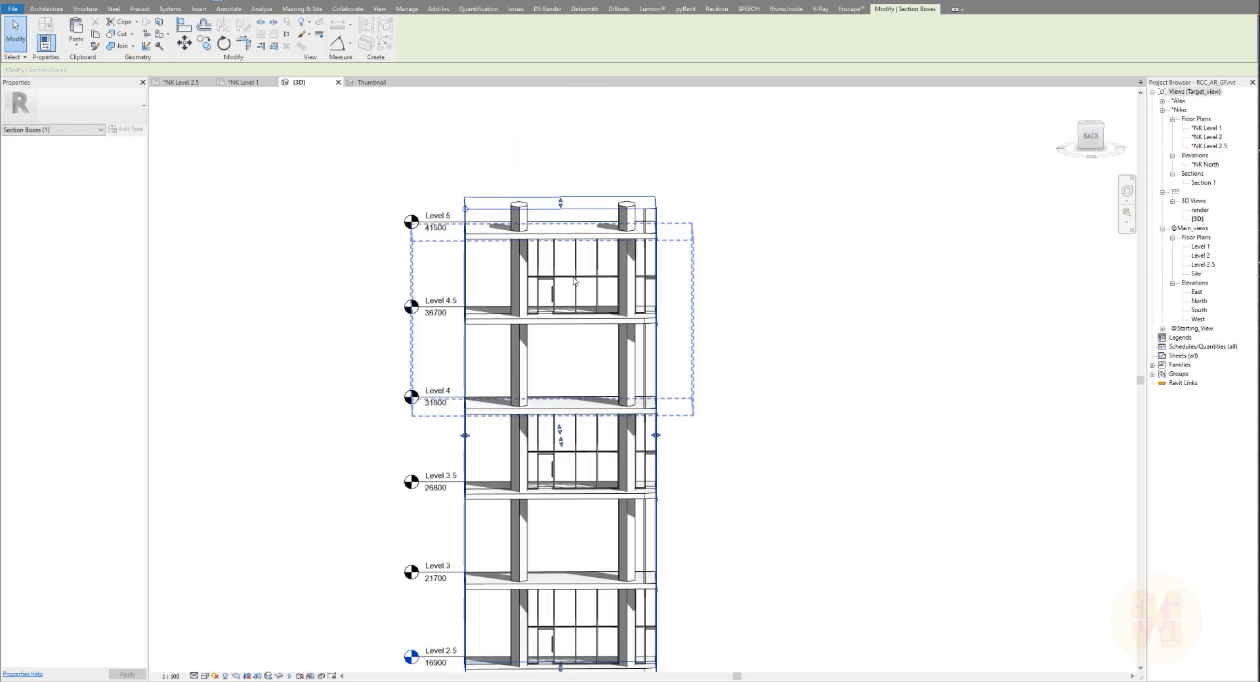
Widen the section box to expose the faceted facade and more office bays, and return to the *NK Level 2.5 plan.
{"action": "left_click_drag", "start_coordinate": [655, 436], "coordinate": [838, 495]}
{"action": "mouse_move", "coordinate": [838, 494]}
{"action": "middle_mouse_down", "text": "shift"}
{"action": "mouse_move", "coordinate": [754, 402]}
{"action": "mouse_move", "coordinate": [644, 413]}
{"action": "mouse_move", "coordinate": [580, 358]}
{"action": "mouse_move", "coordinate": [886, 300]}
{"action": "mouse_move", "coordinate": [759, 342]}
{"action": "mouse_move", "coordinate": [571, 348]}
{"action": "middle_mouse_up", "text": "shift"}
{"action": "middle_click_drag", "start_coordinate": [488, 301], "coordinate": [556, 417], "text": "shift"}
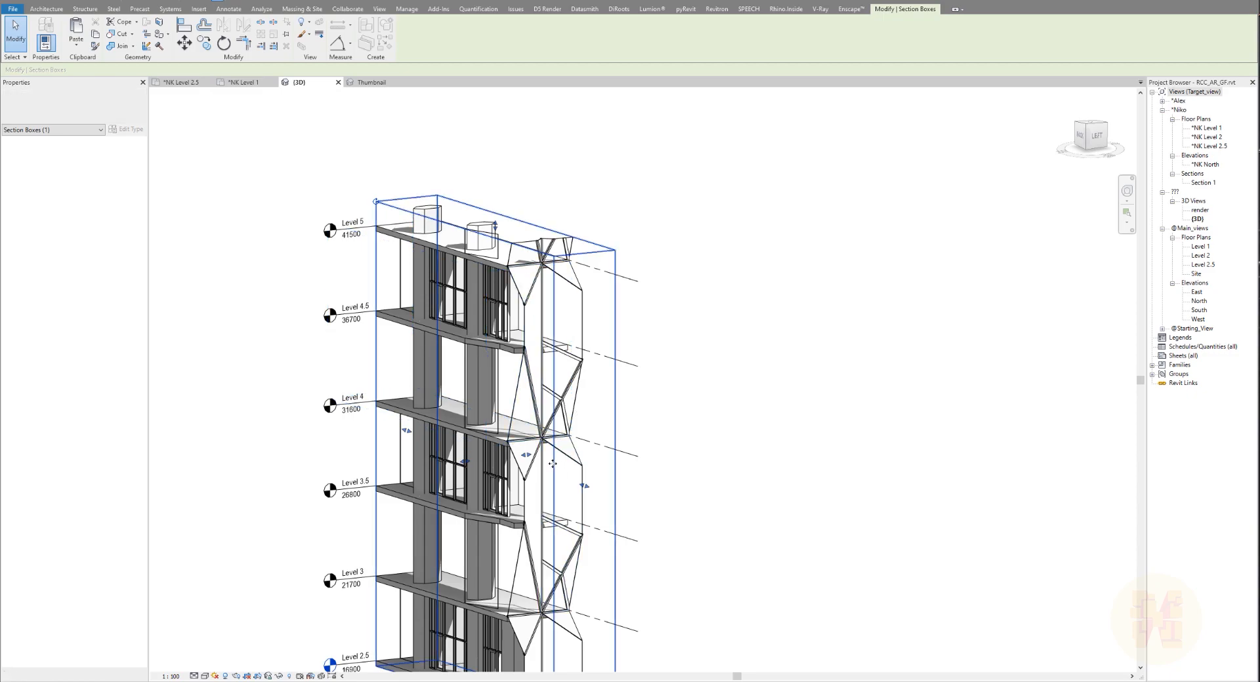
{"action": "middle_click_drag", "start_coordinate": [800, 498], "coordinate": [541, 495], "text": "shift"}
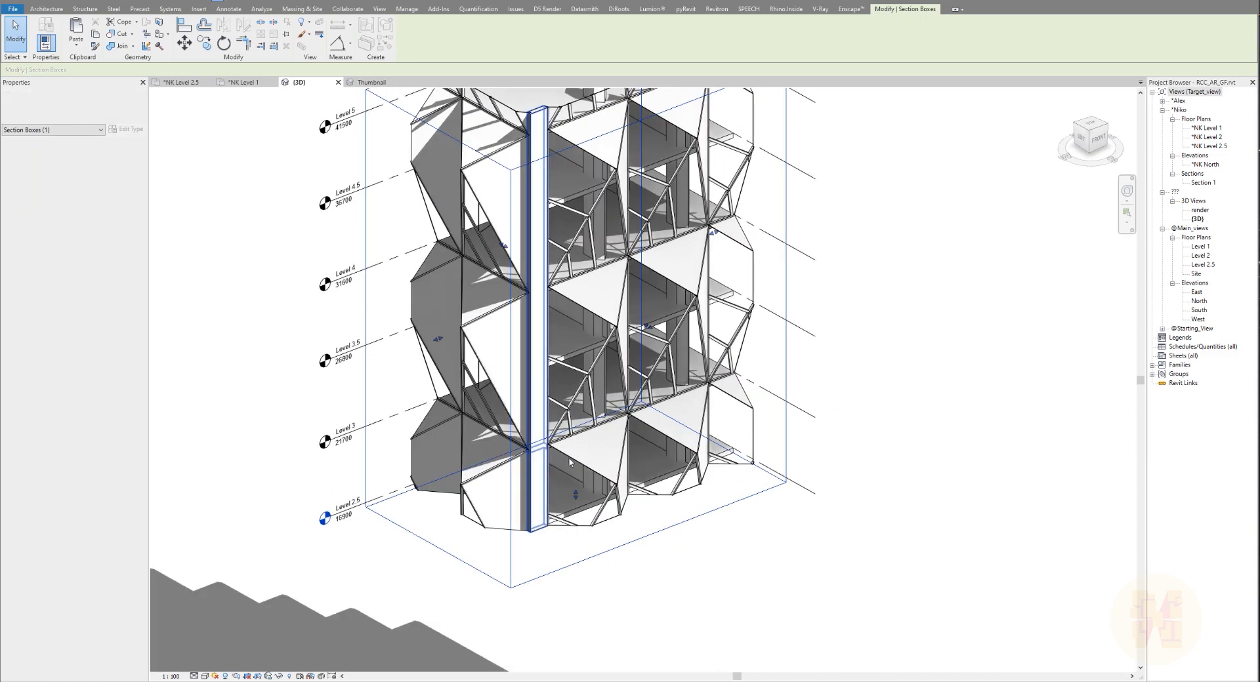
{"action": "middle_click_drag", "start_coordinate": [742, 427], "coordinate": [737, 523]}
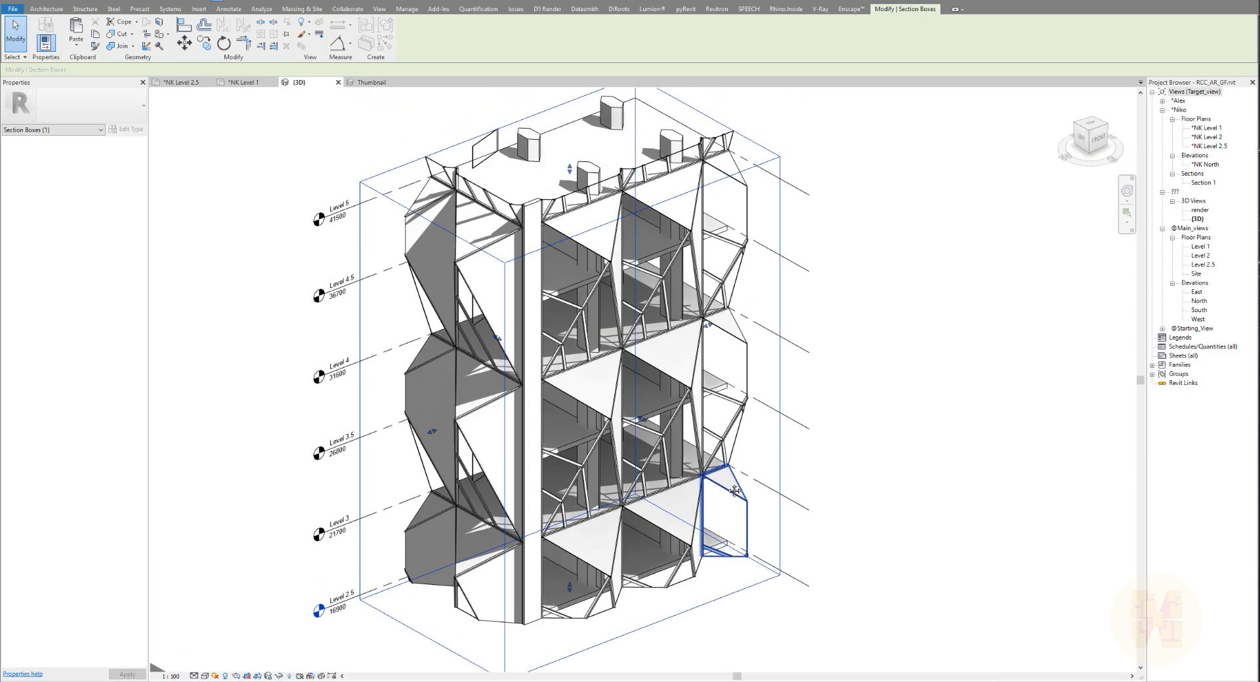
{"action": "left_click", "coordinate": [187, 83]}
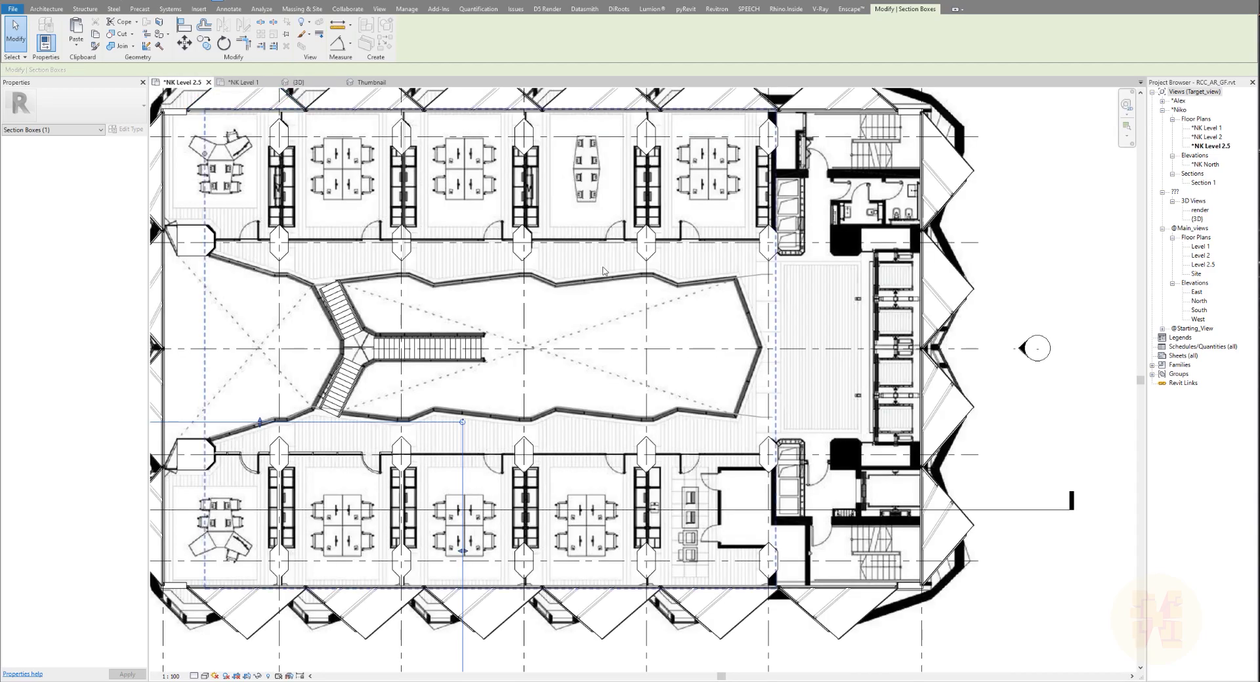